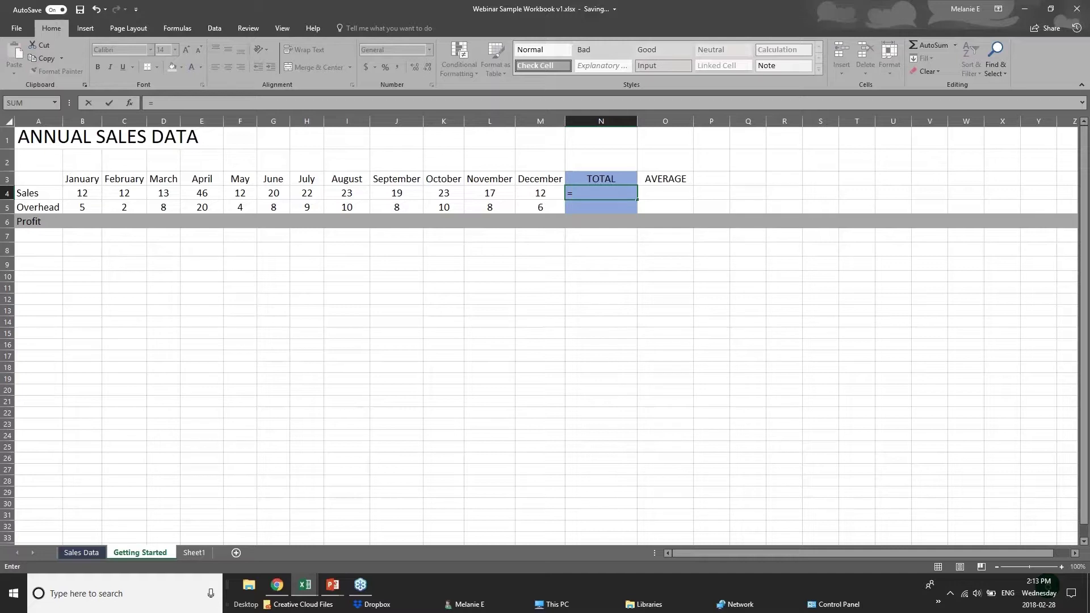
# Step: Replace the unfinished =sum entry in N4 with the formula =12+12
pyautogui.write('sum')
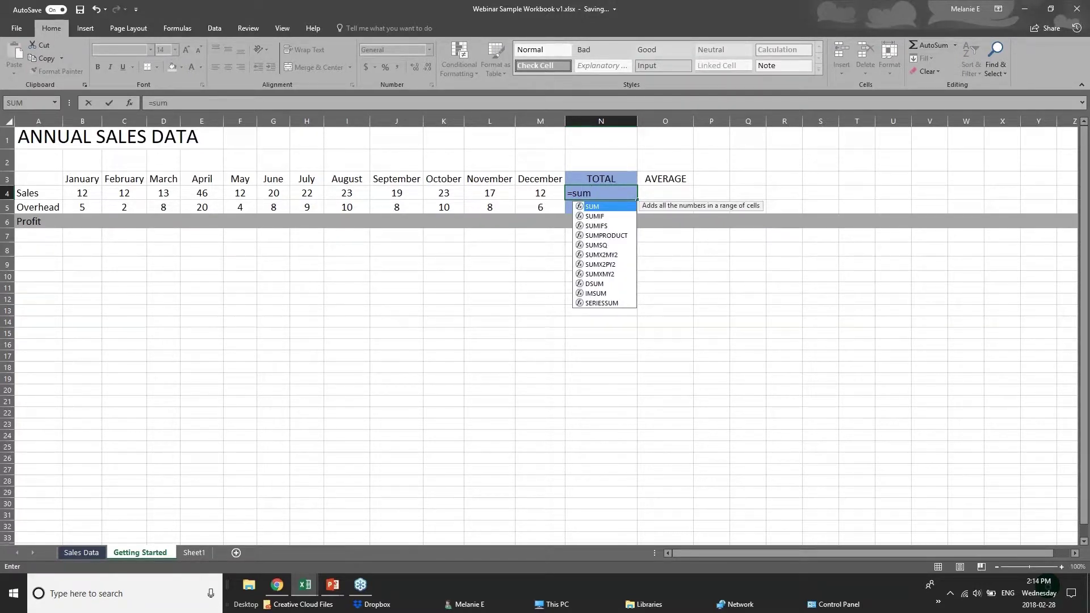
pyautogui.press('BackSpace')
pyautogui.press('BackSpace')
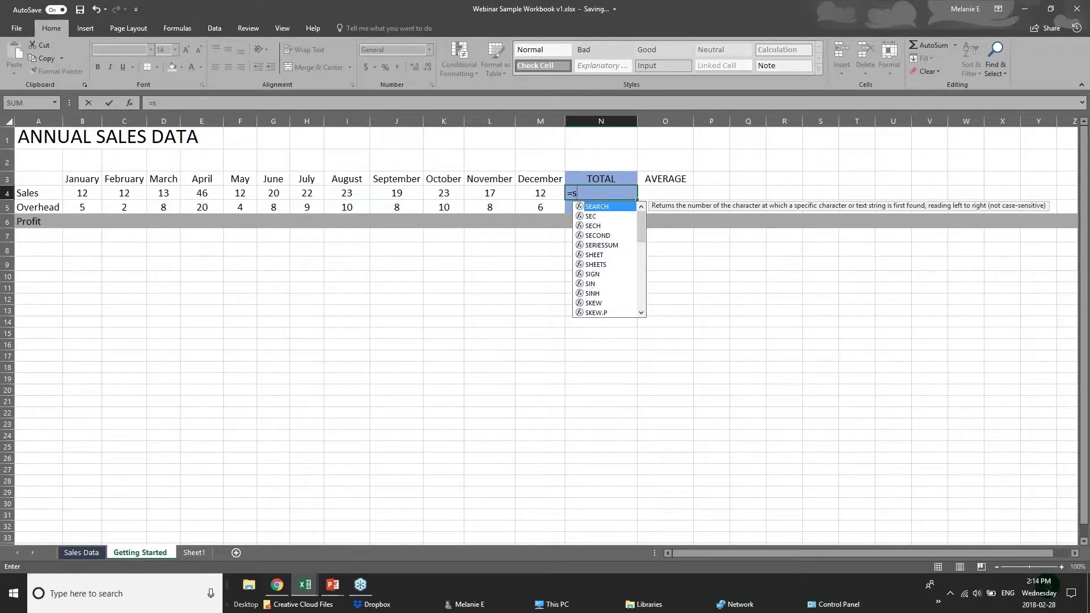
pyautogui.press('BackSpace')
pyautogui.write('sum')
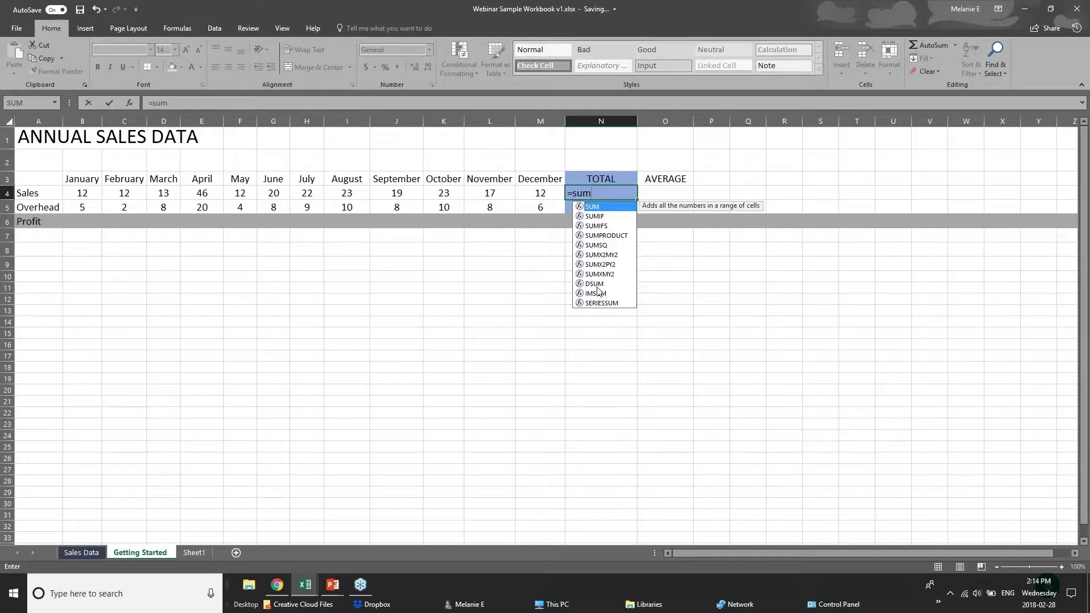
pyautogui.write('(')
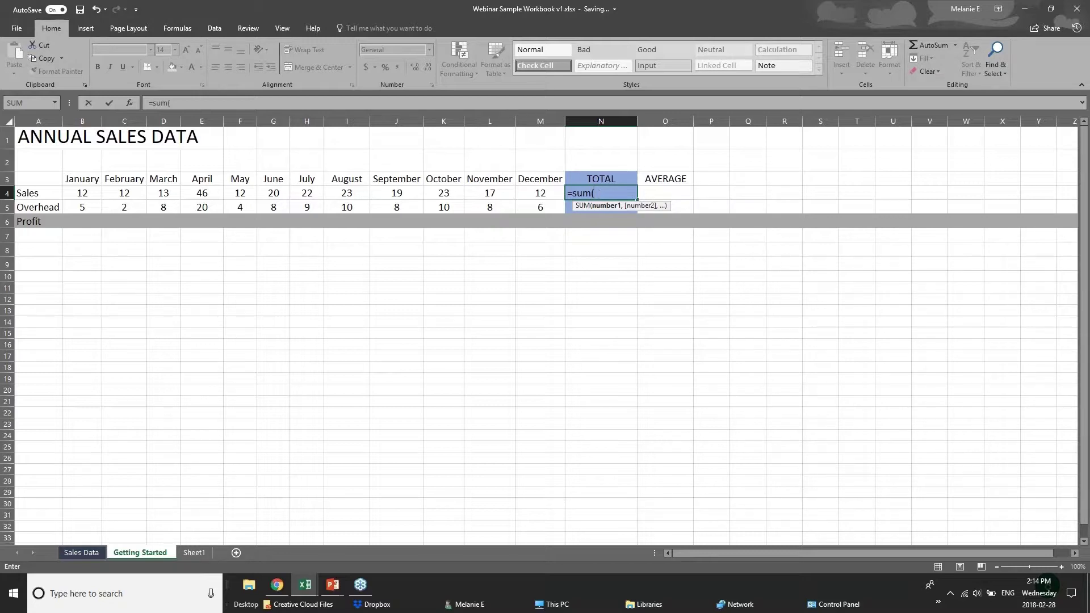
pyautogui.click(607, 188)
pyautogui.press('BackSpace')
pyautogui.press('BackSpace')
pyautogui.press('BackSpace')
pyautogui.press('BackSpace')
pyautogui.press('BackSpace')
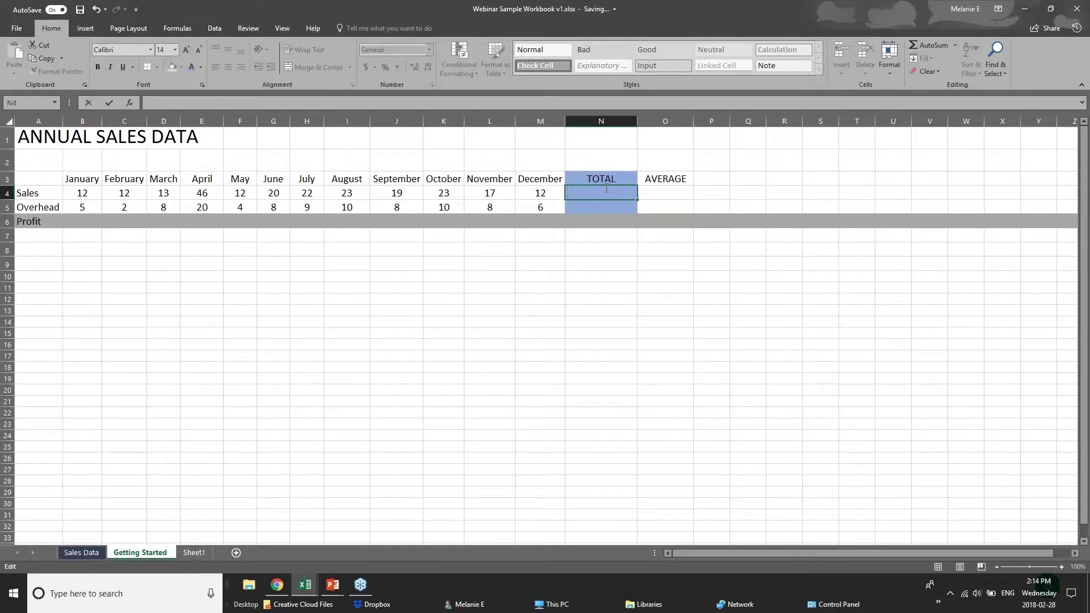
pyautogui.write('=')
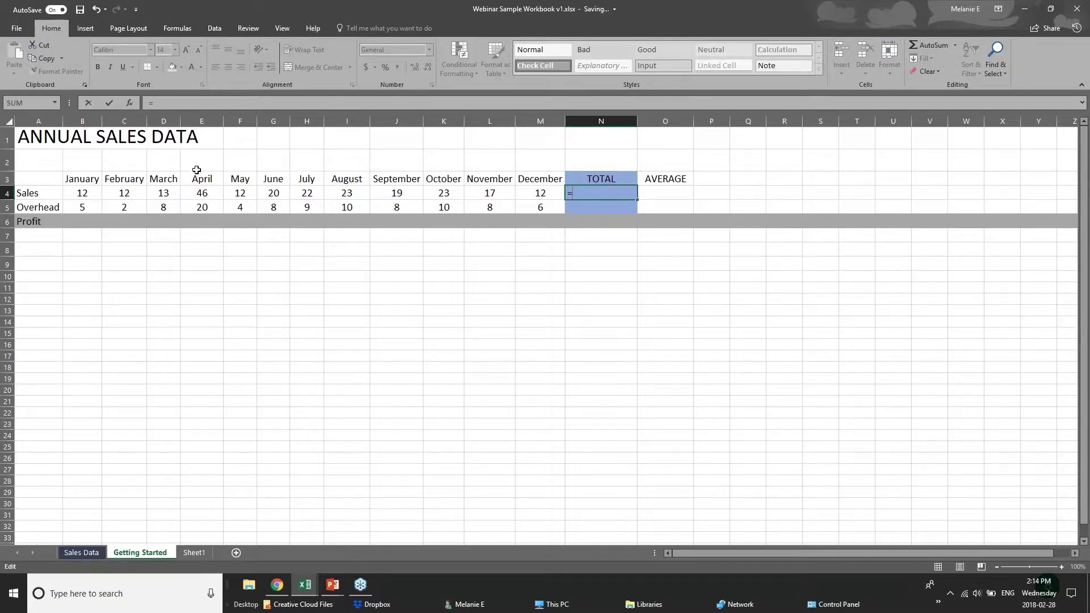
pyautogui.write('12=12')
pyautogui.press('BackSpace')
pyautogui.press('BackSpace')
pyautogui.press('BackSpace')
pyautogui.write('+12')
# Step: Commit =12+12 in N4, then reopen N4 to confirm the formula showing 24
pyautogui.click(85, 194)
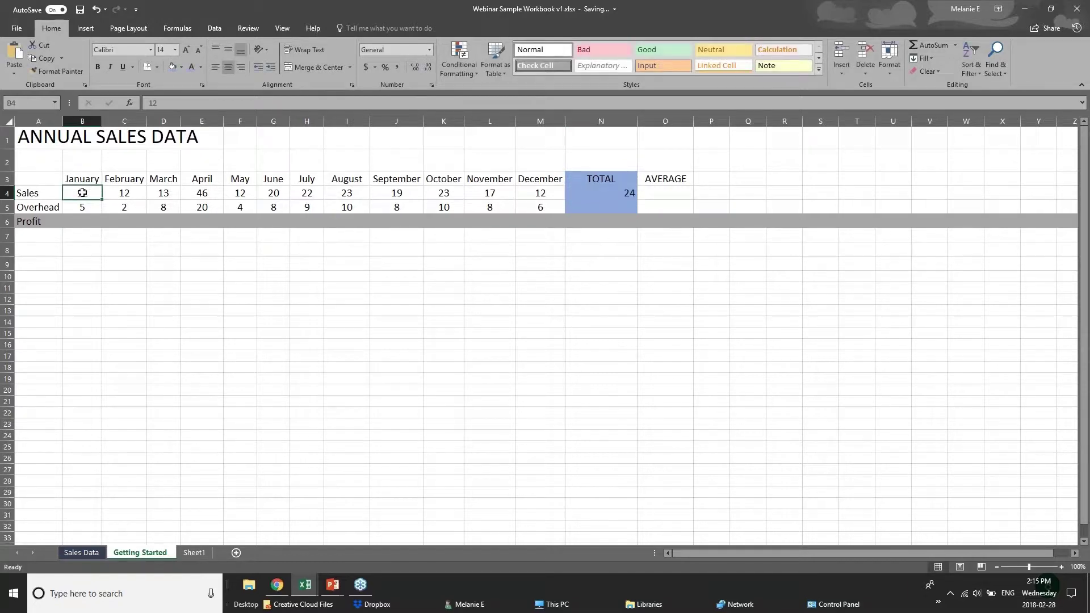
pyautogui.click(127, 193)
pyautogui.click(165, 194)
pyautogui.click(191, 195)
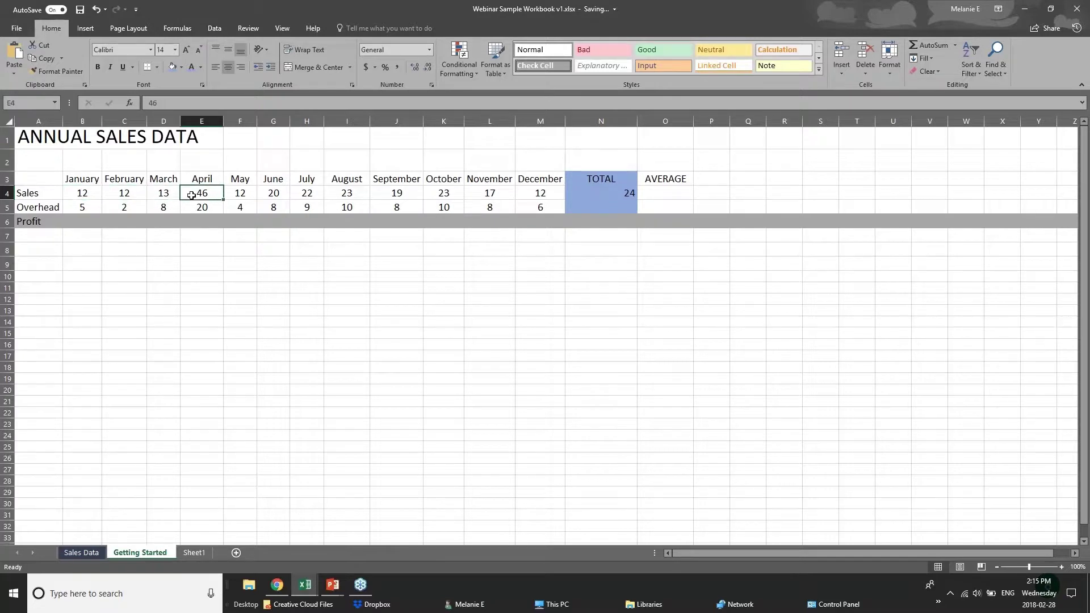
pyautogui.click(613, 193)
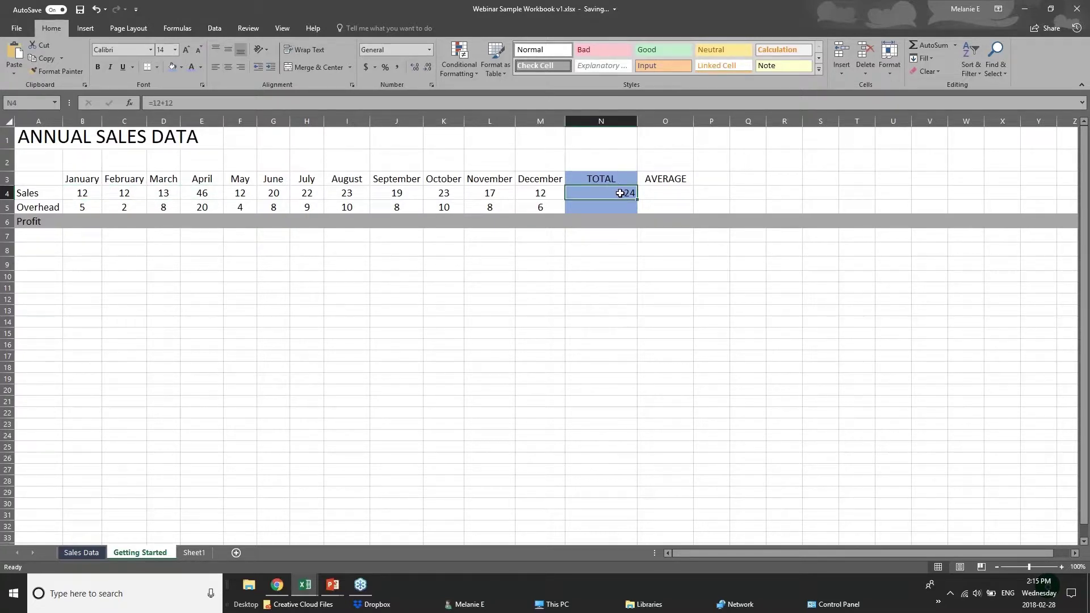
pyautogui.doubleClick(622, 193)
pyautogui.click(600, 264)
pyautogui.click(596, 195)
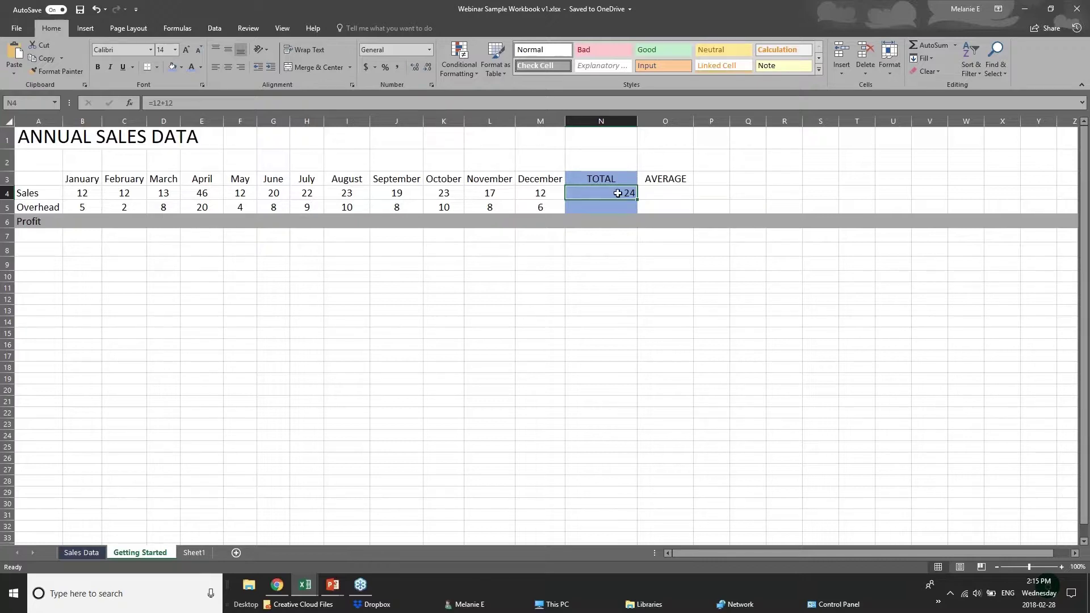
# Step: Replace N4 with =SUM(B4:M4) over January–December Sales, giving 231
pyautogui.press('Delete')
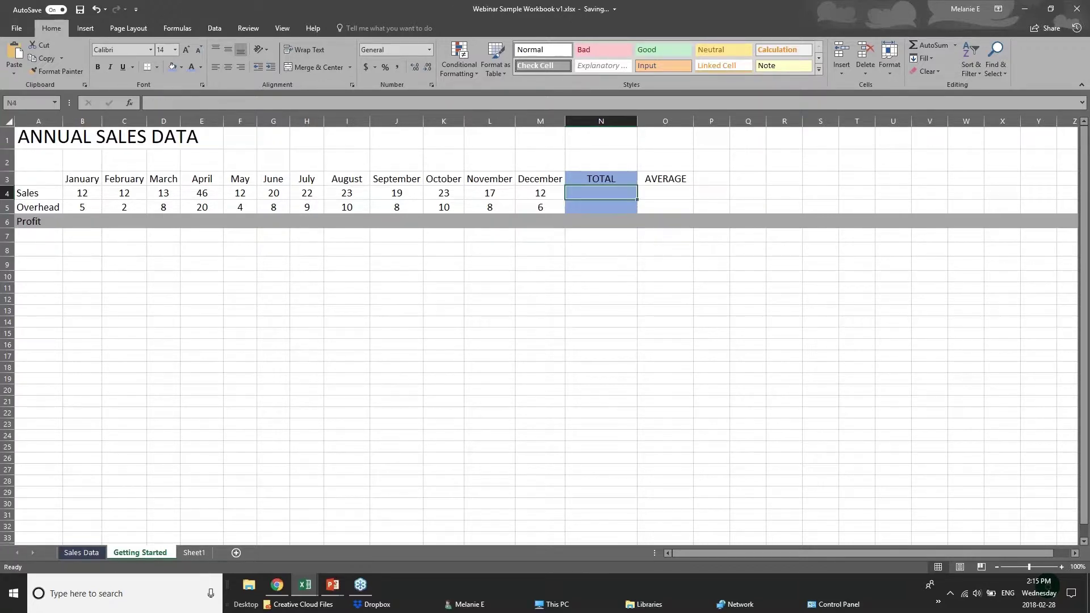
pyautogui.write('=s')
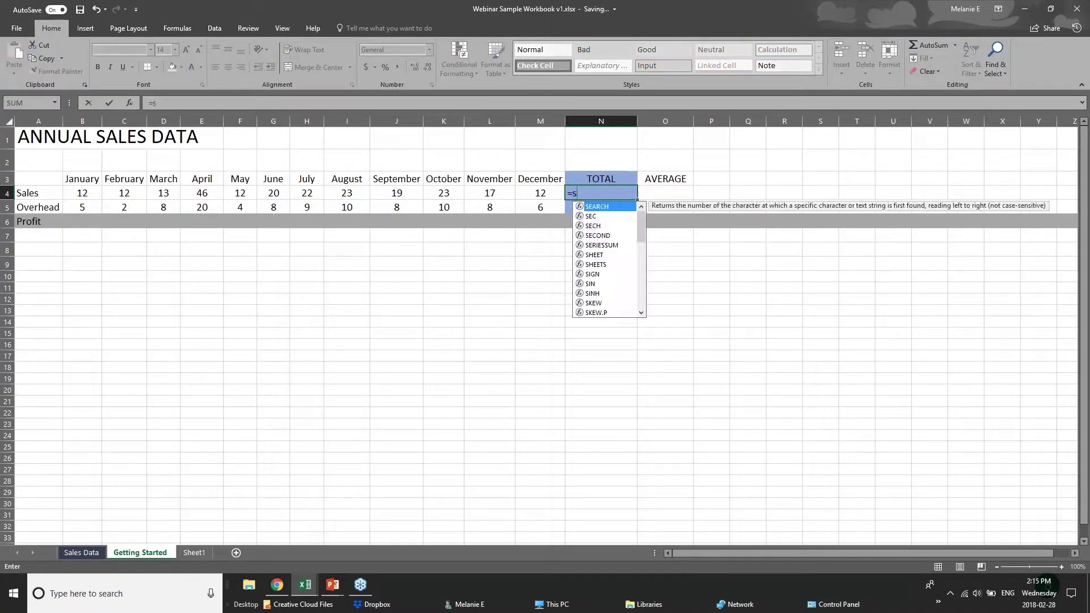
pyautogui.write('um(')
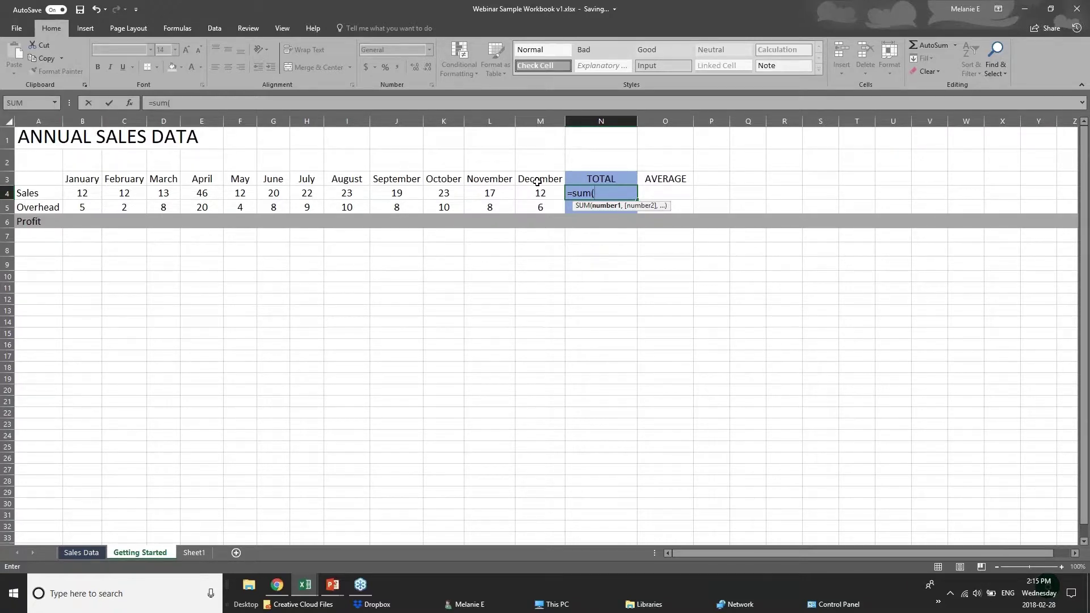
pyautogui.write('b4=')
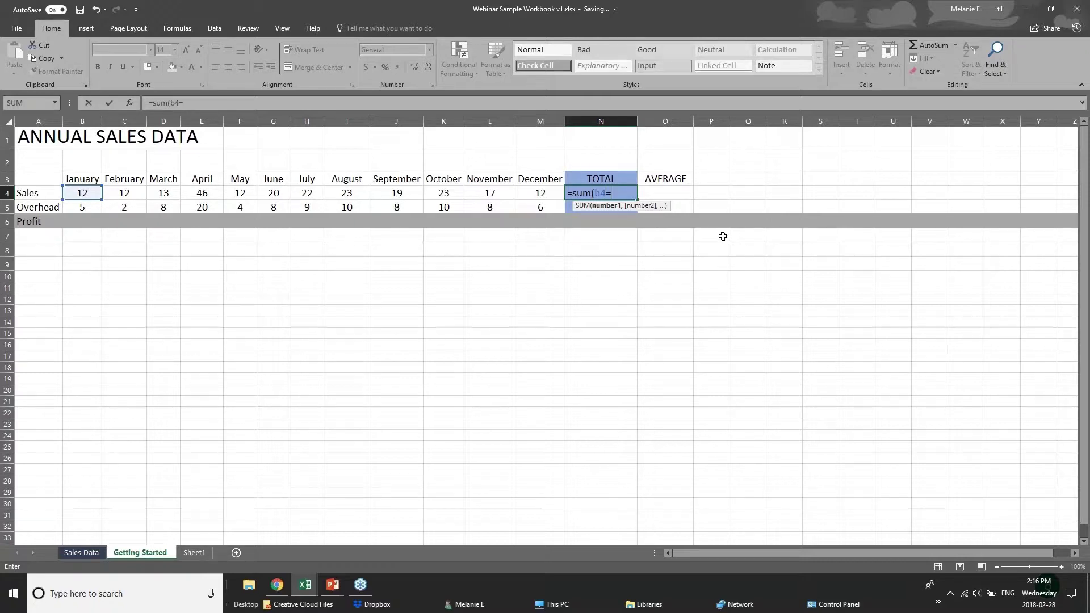
pyautogui.press('BackSpace')
pyautogui.write('+c')
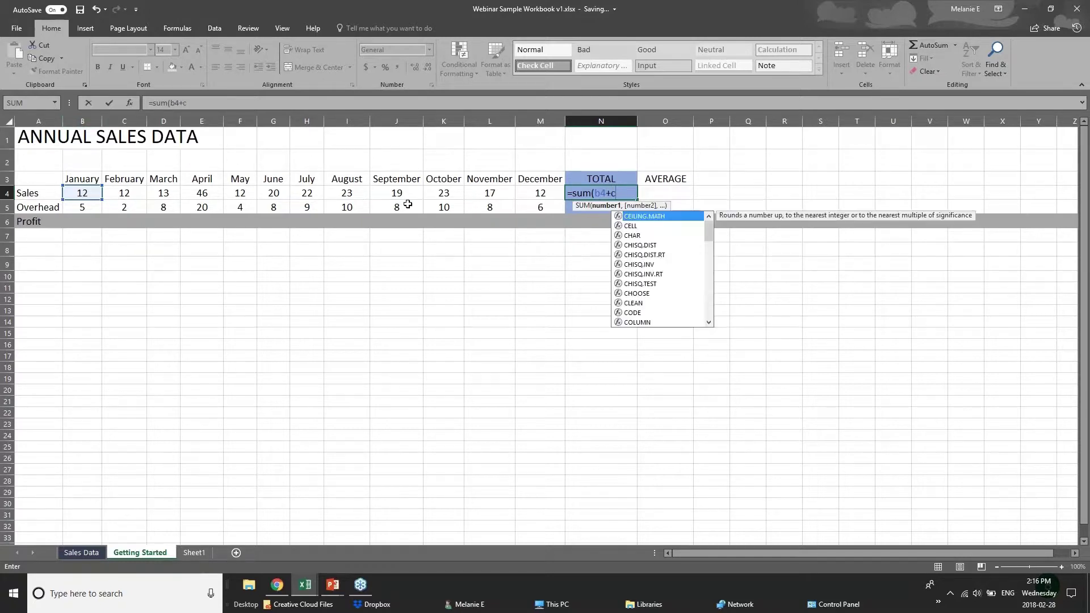
pyautogui.write('4+')
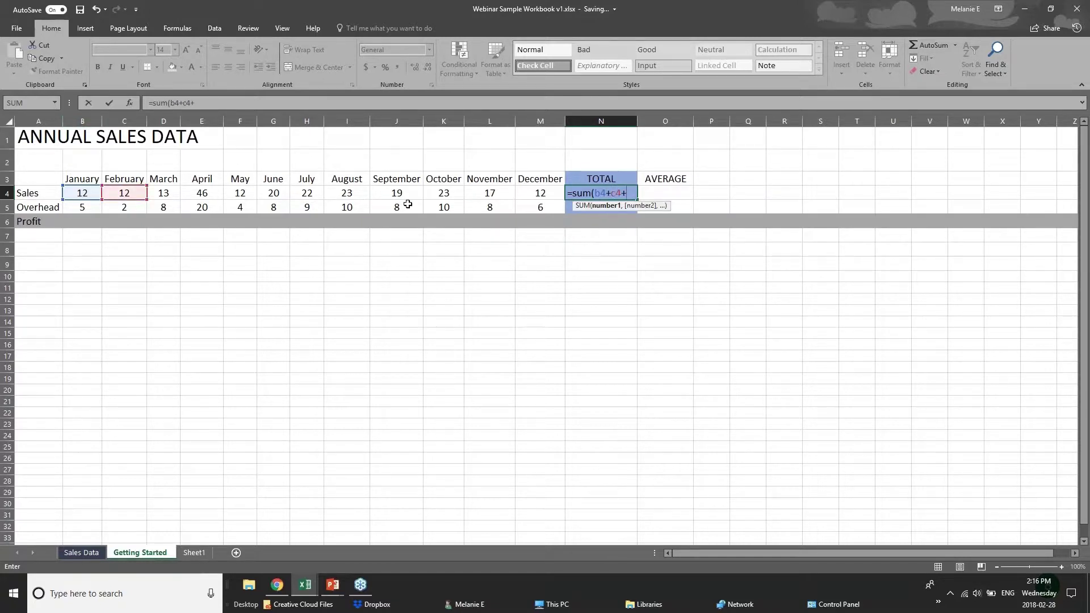
pyautogui.write('d')
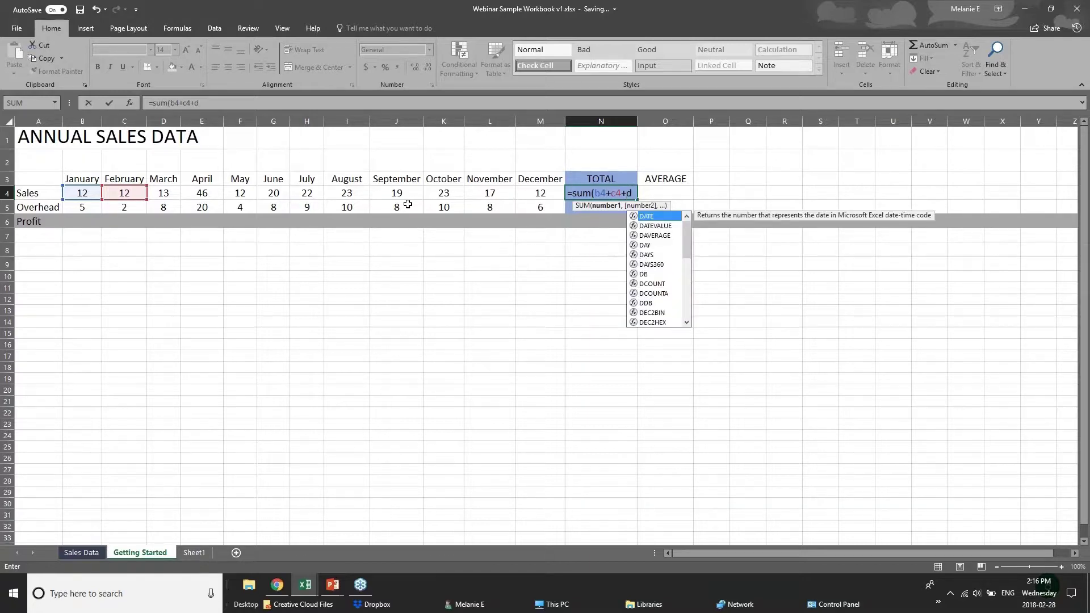
pyautogui.write('4')
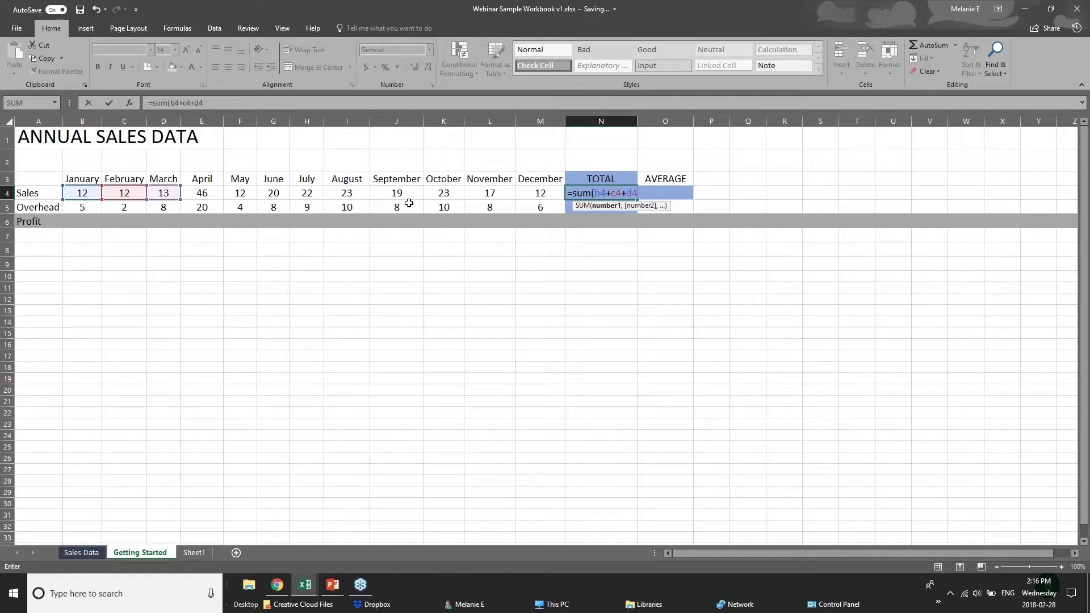
pyautogui.press('BackSpace')
pyautogui.press('BackSpace')
pyautogui.press('BackSpace')
pyautogui.press('BackSpace')
pyautogui.press('BackSpace')
pyautogui.press('BackSpace')
pyautogui.press('BackSpace')
pyautogui.press('BackSpace')
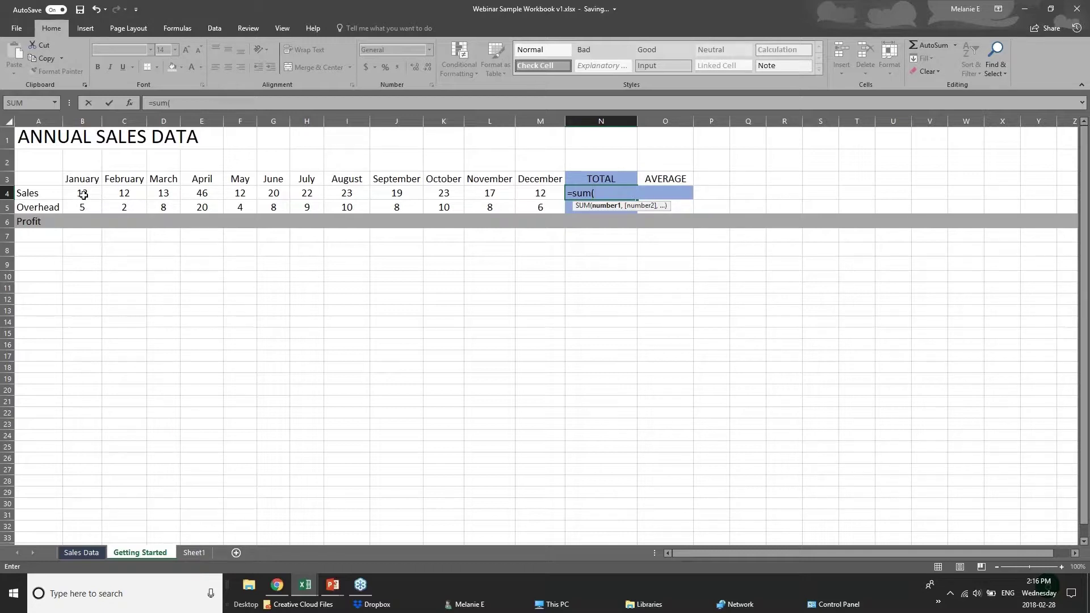
pyautogui.moveTo(83, 195); pyautogui.dragTo(528, 195)
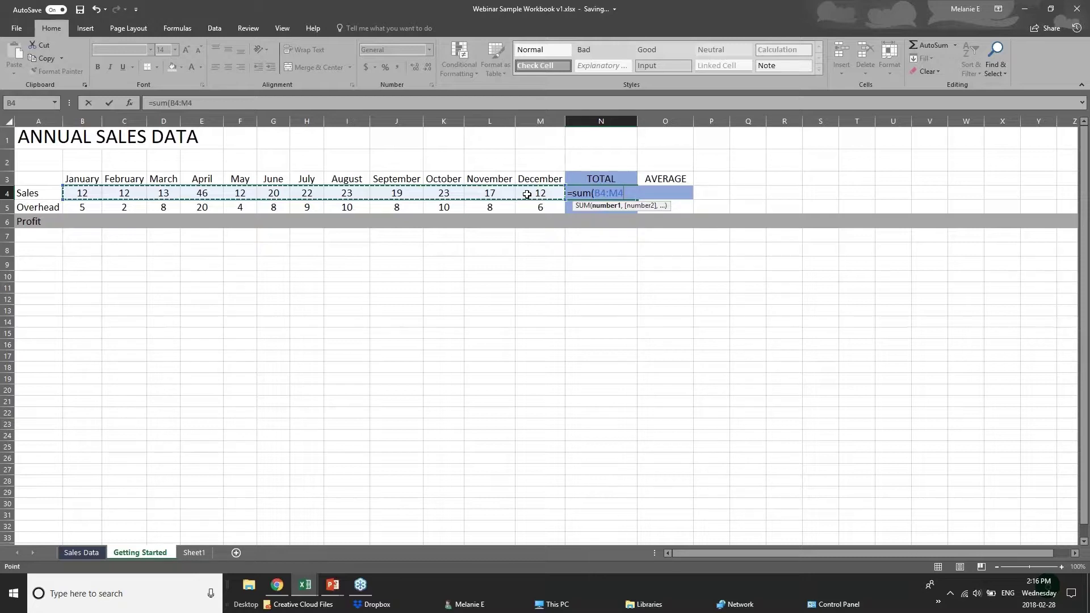
pyautogui.press('Return')
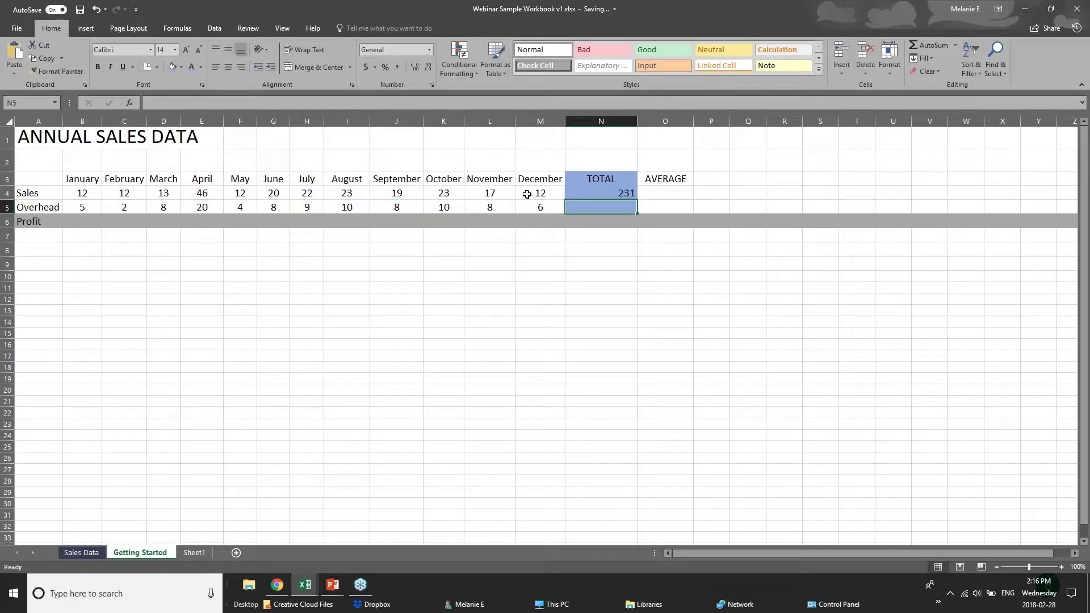
pyautogui.click(600, 195)
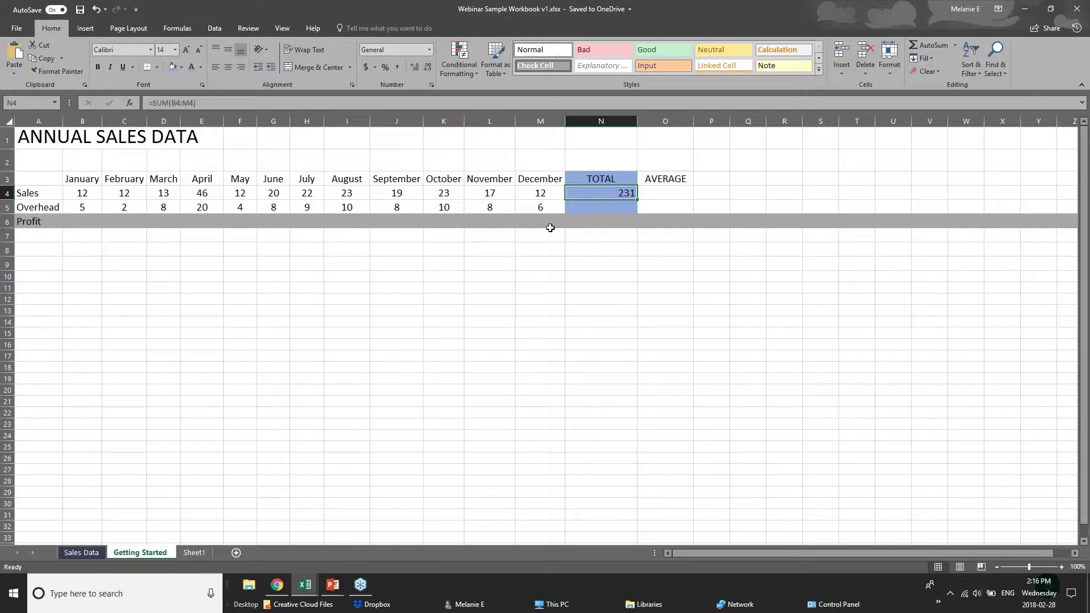
pyautogui.press('Delete')
pyautogui.click(922, 46)
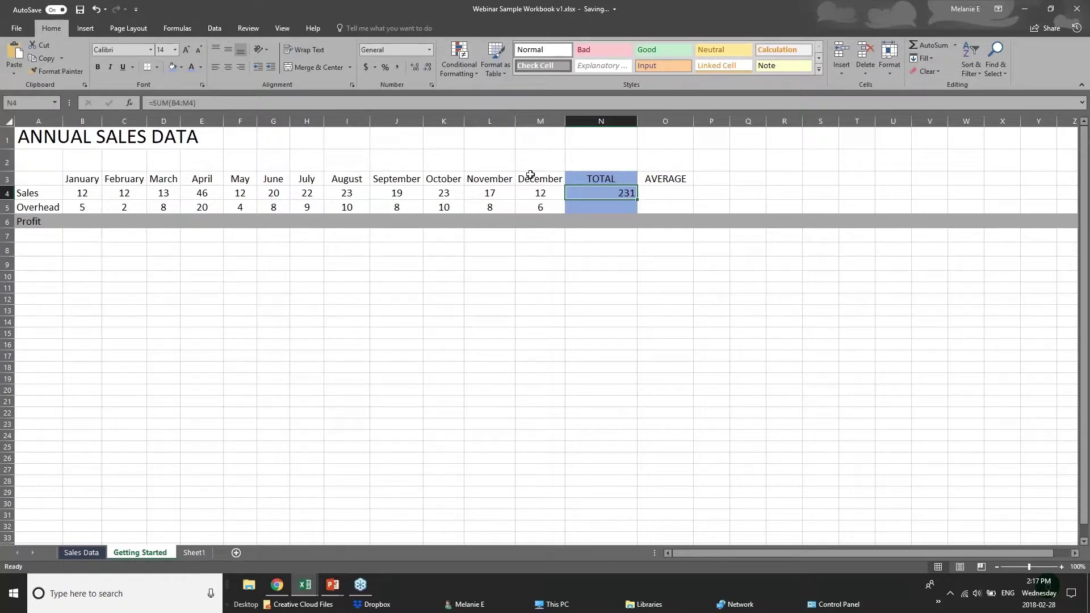
pyautogui.click(75, 193)
pyautogui.moveTo(75, 194); pyautogui.dragTo(572, 193)
pyautogui.click(573, 194)
# Step: Enter =AVERAGE(B5:M5) in N5 using the AutoSum list's Average option
pyautogui.click(629, 209)
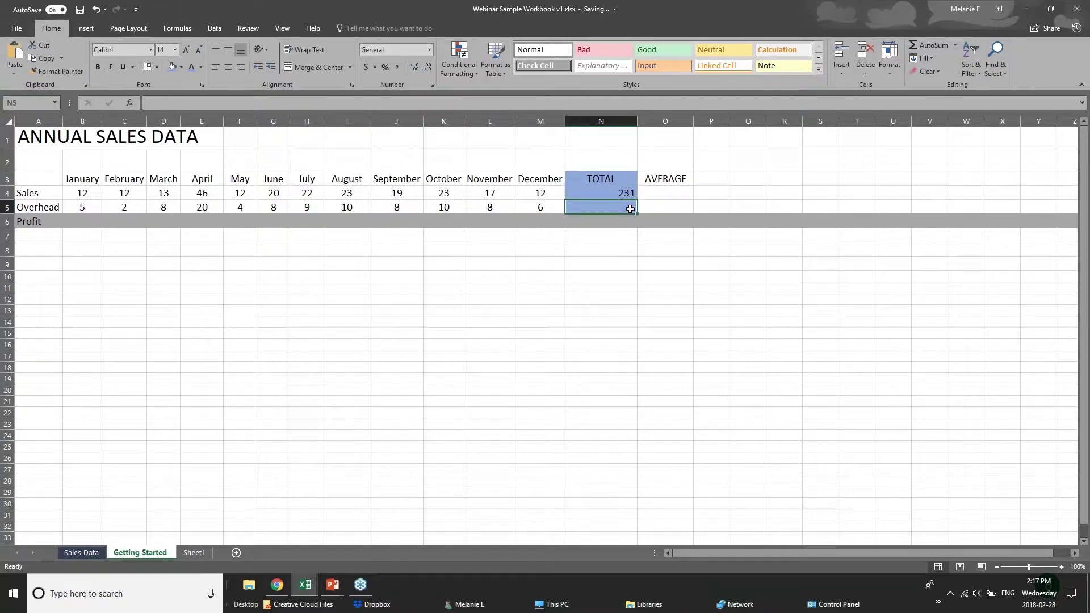
pyautogui.doubleClick(934, 46)
pyautogui.press('Delete')
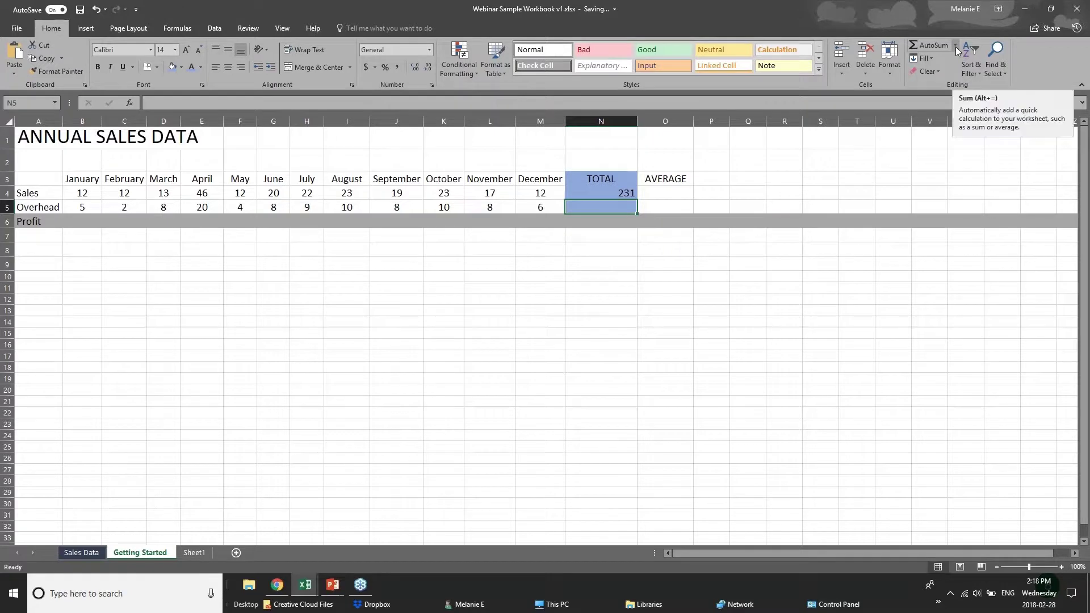
pyautogui.click(955, 46)
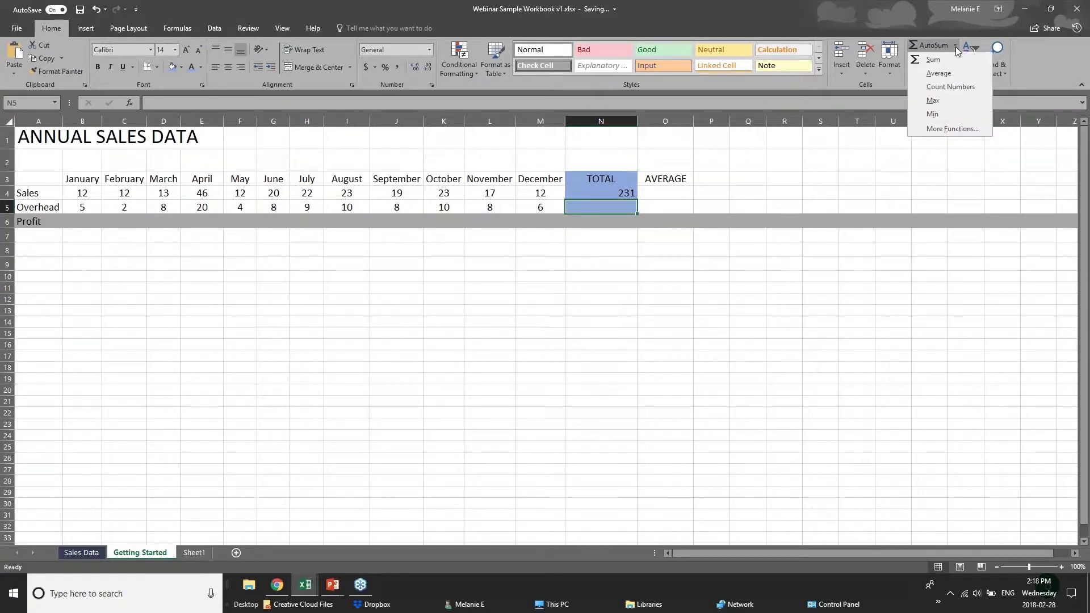
pyautogui.click(932, 74)
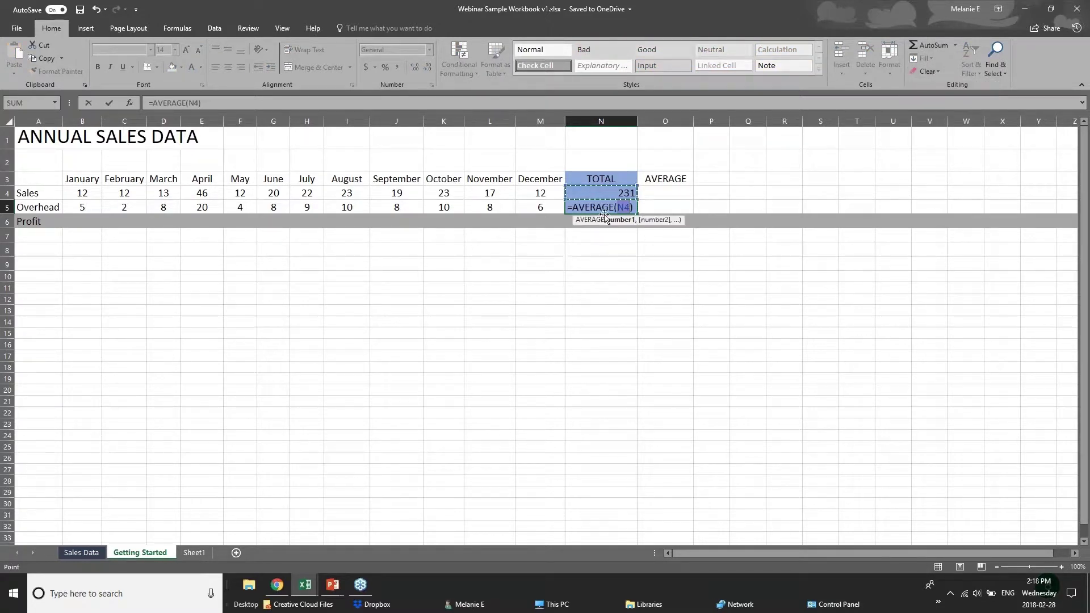
pyautogui.click(618, 207)
pyautogui.click(96, 207)
pyautogui.moveTo(96, 208); pyautogui.dragTo(545, 206)
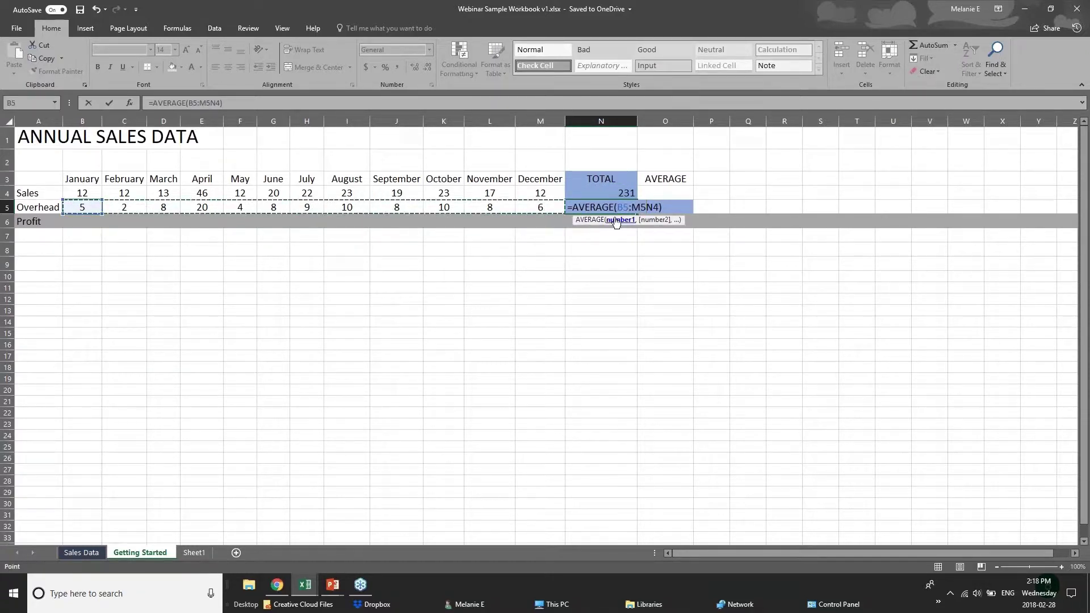
pyautogui.press('Delete')
pyautogui.press('Delete')
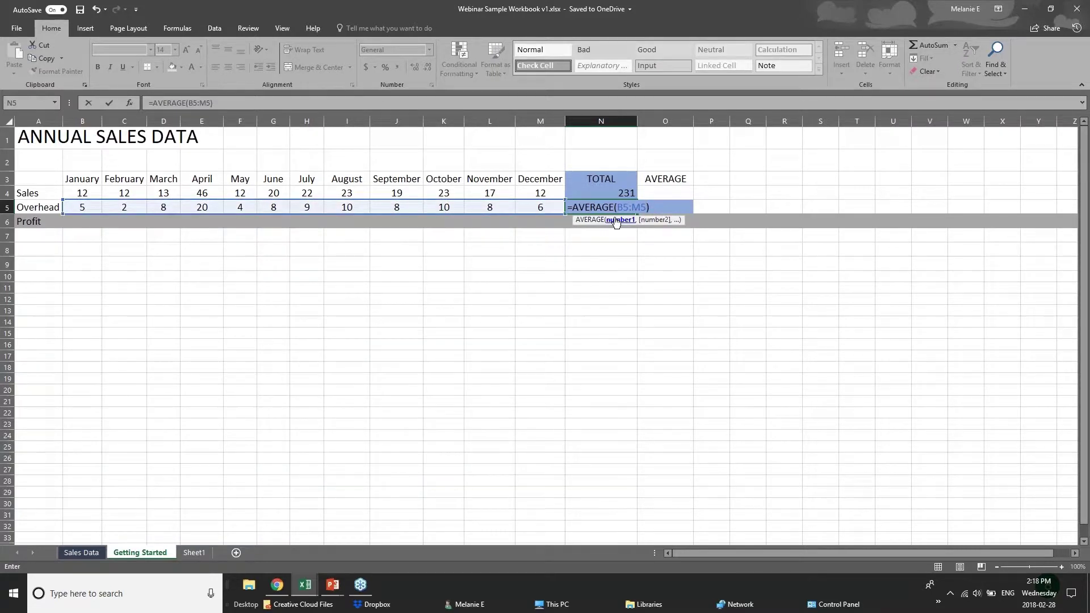
pyautogui.press('Return')
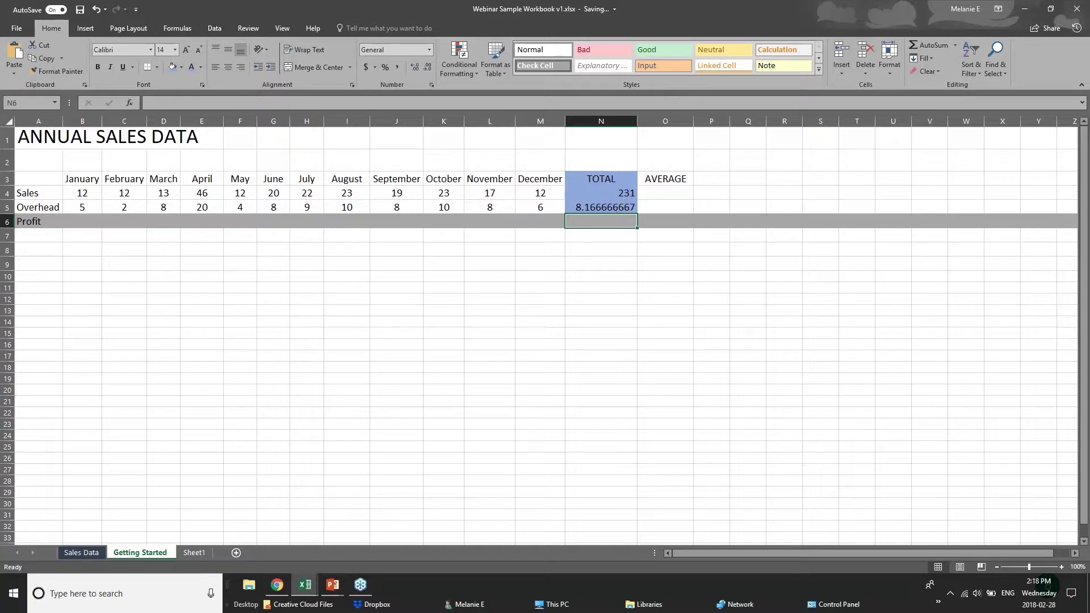
# Step: Verify N5's 8.166666667 result against the Overhead range B5:M5, then select B4
pyautogui.click(601, 208)
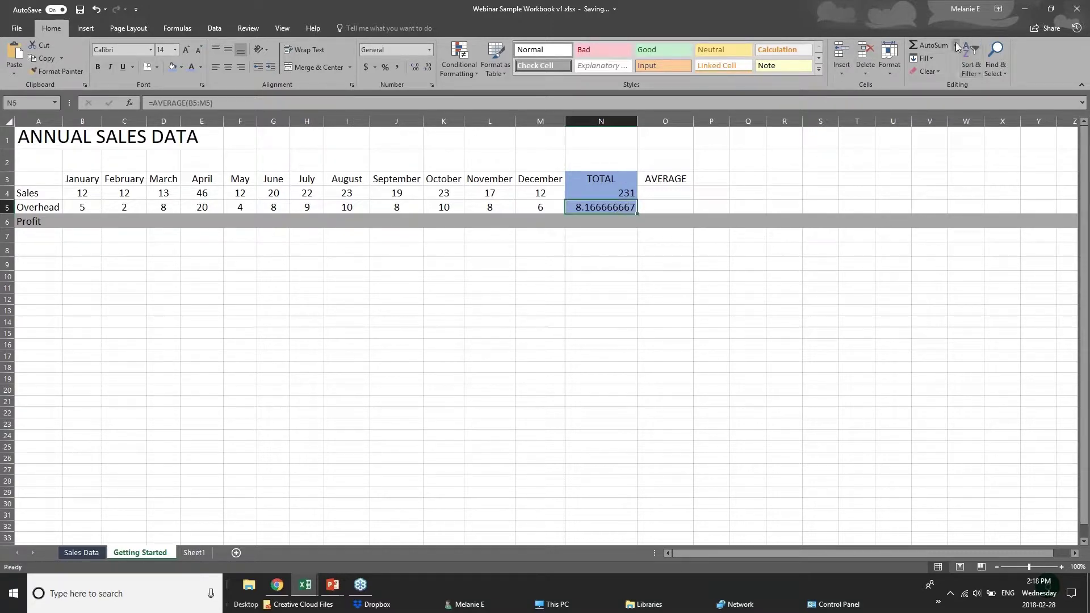
pyautogui.moveTo(88, 208); pyautogui.dragTo(530, 207)
pyautogui.click(584, 209)
pyautogui.click(77, 197)
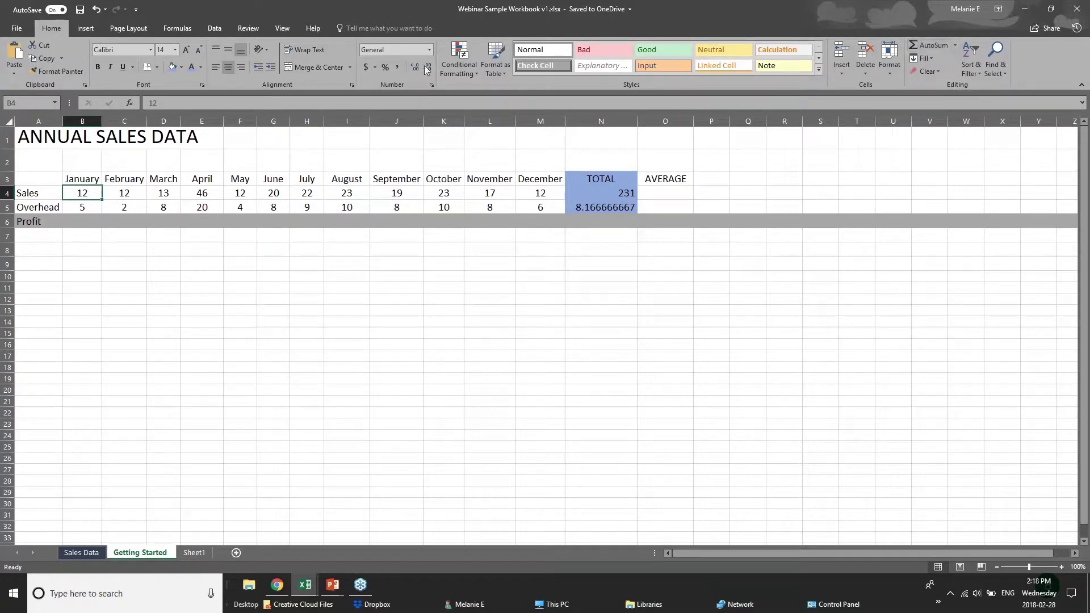
# Step: On the Formulas tab, start an AutoSum in B4, cancel it, and select empty cell B7
pyautogui.click(187, 29)
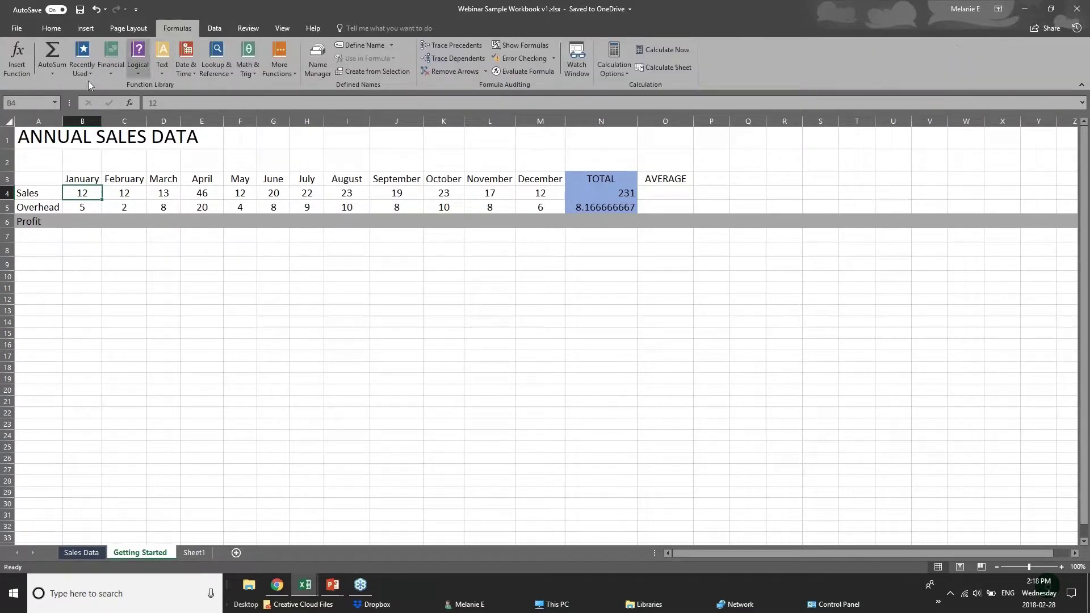
pyautogui.click(60, 75)
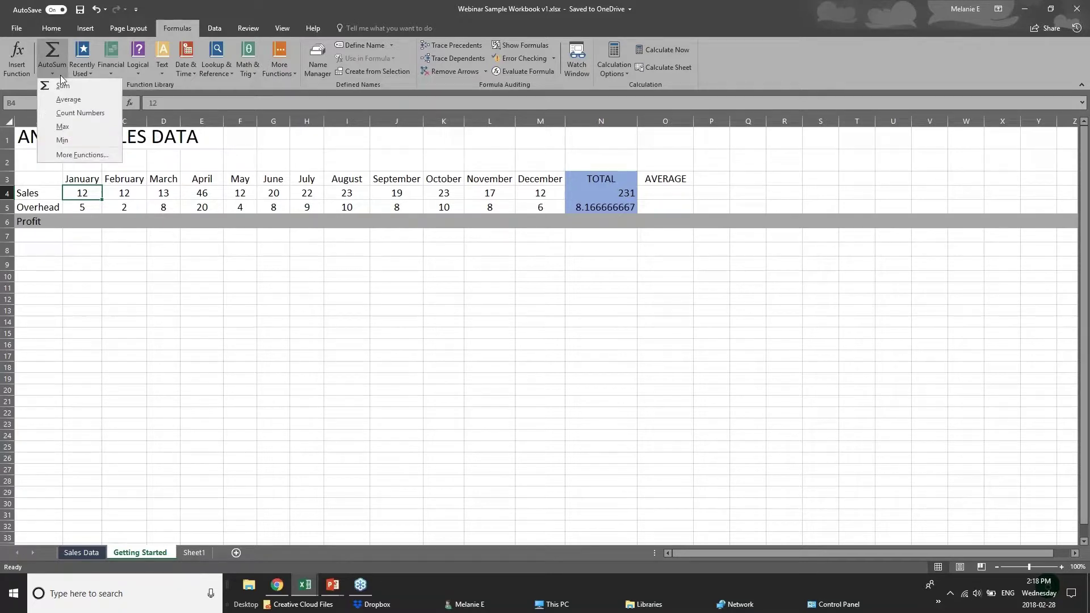
pyautogui.click(55, 50)
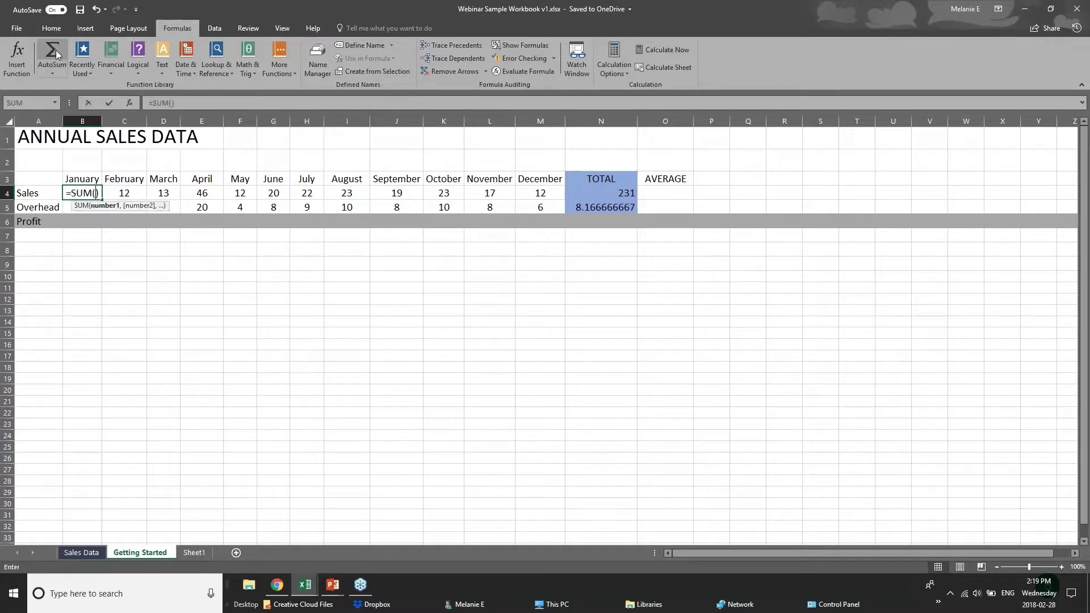
pyautogui.press('Escape')
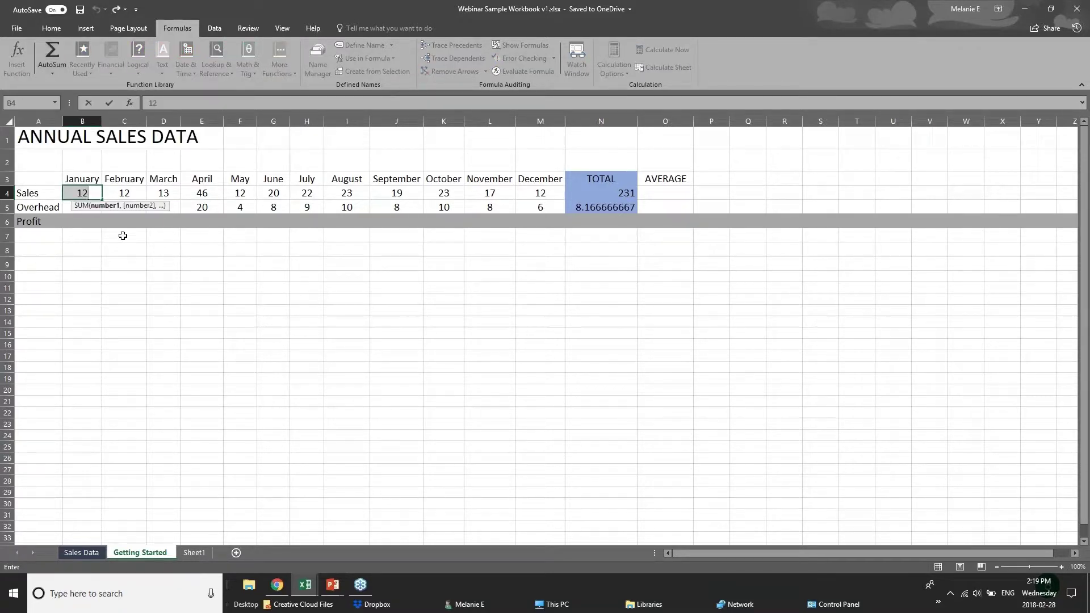
pyautogui.click(185, 299)
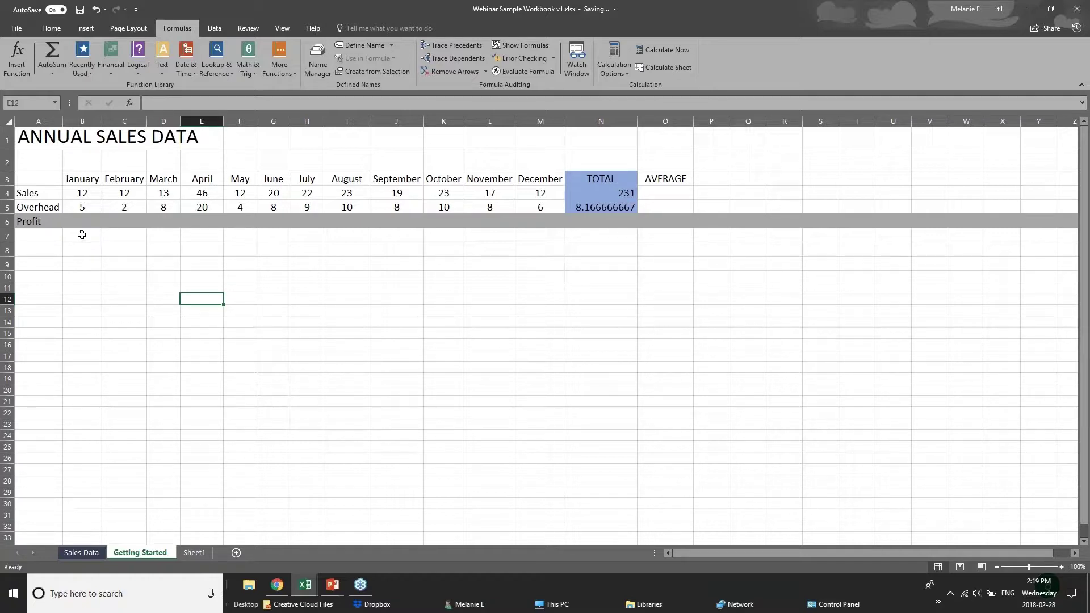
pyautogui.click(92, 236)
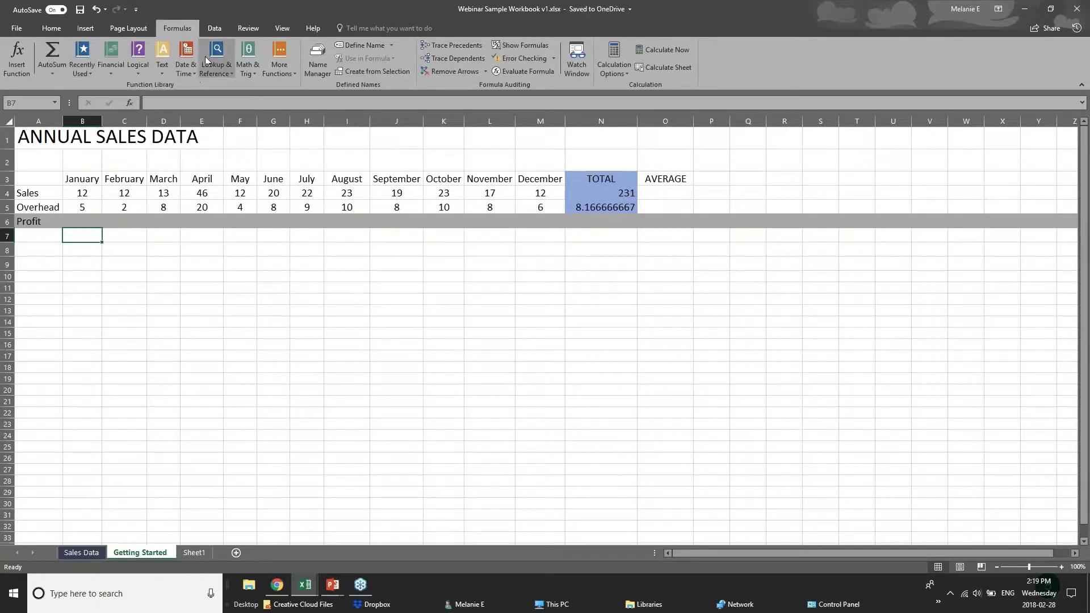
# Step: Browse the Recently Used, Logical, Text and Math & Trig function lists
pyautogui.click(80, 73)
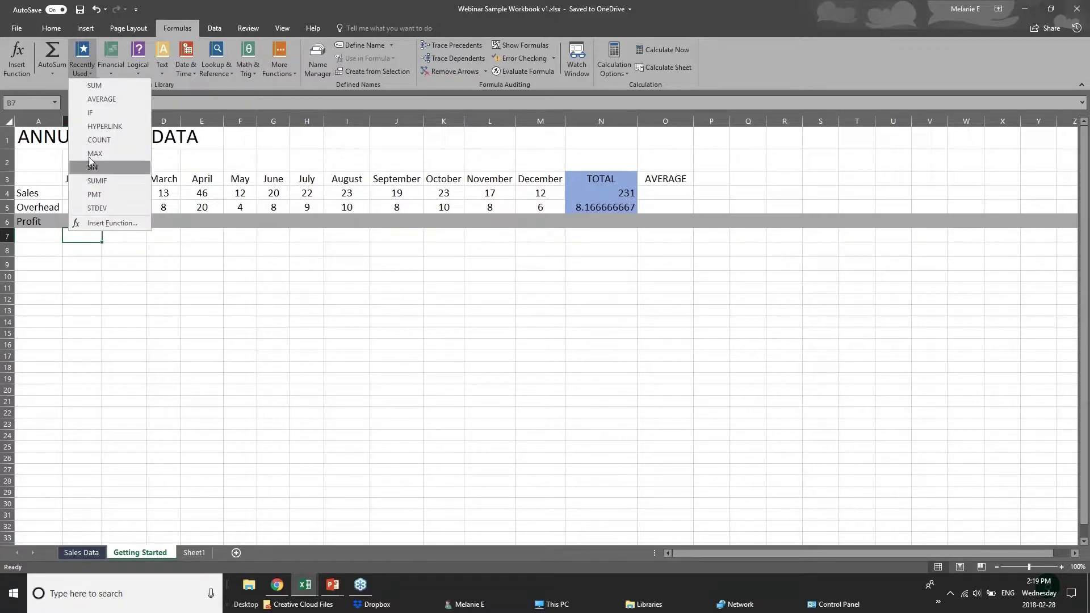
pyautogui.press('Escape')
pyautogui.click(137, 72)
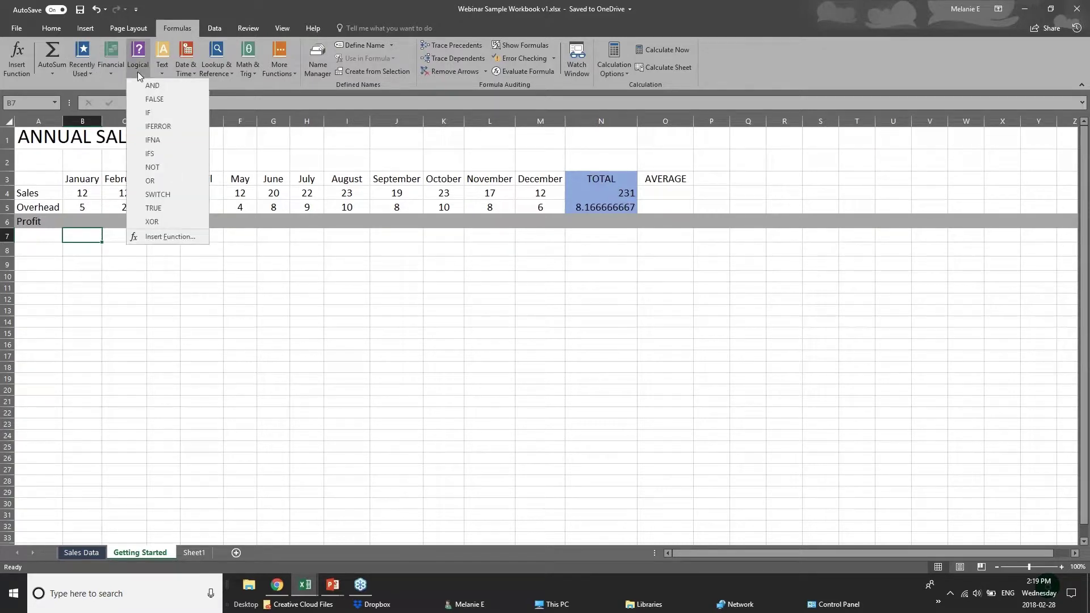
pyautogui.click(213, 84)
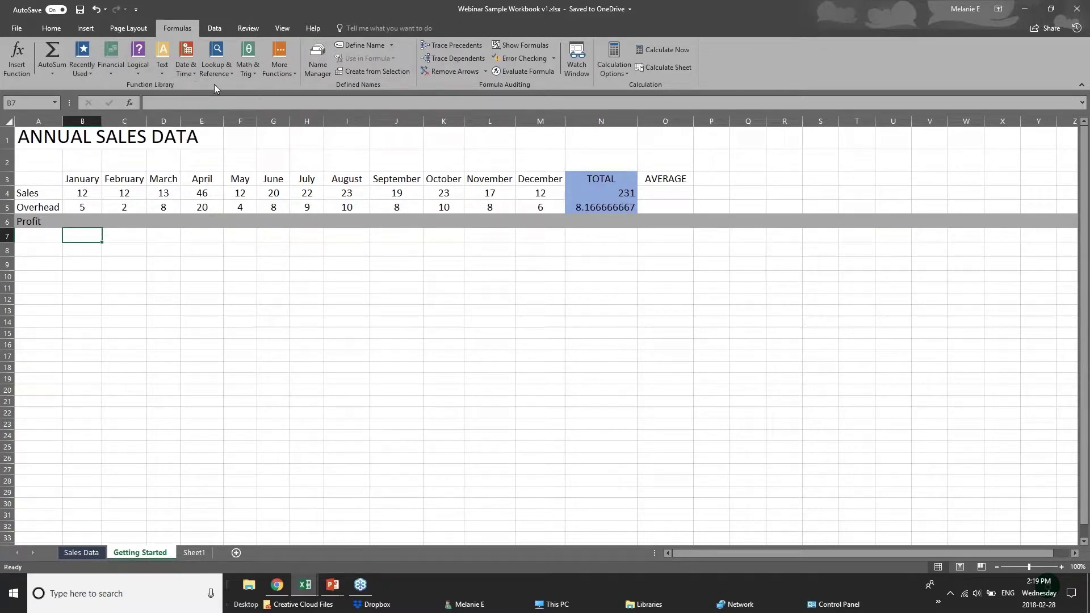
pyautogui.click(163, 74)
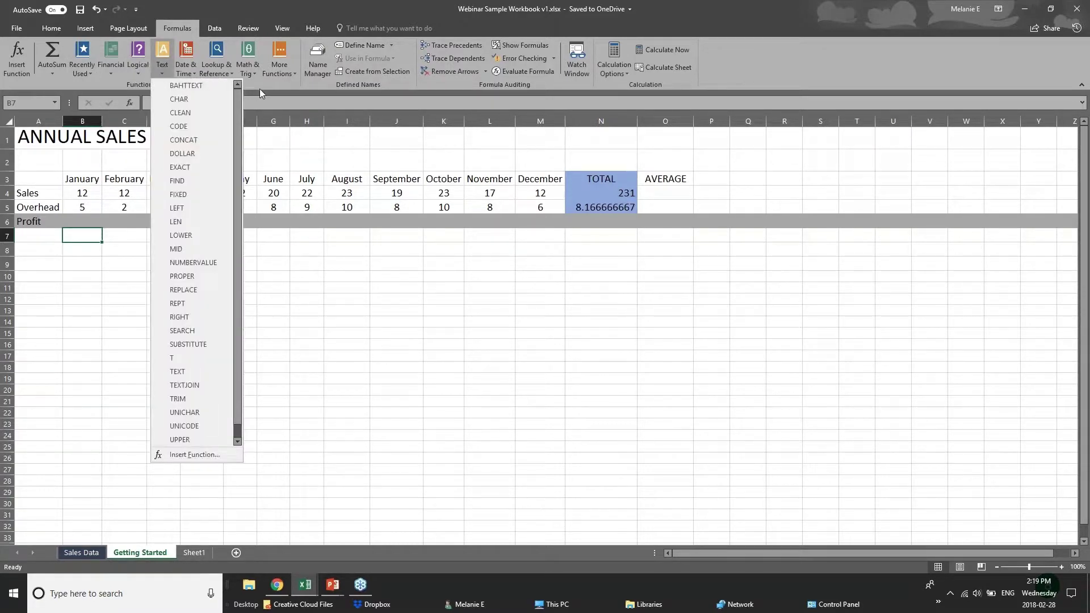
pyautogui.click(260, 88)
pyautogui.click(250, 72)
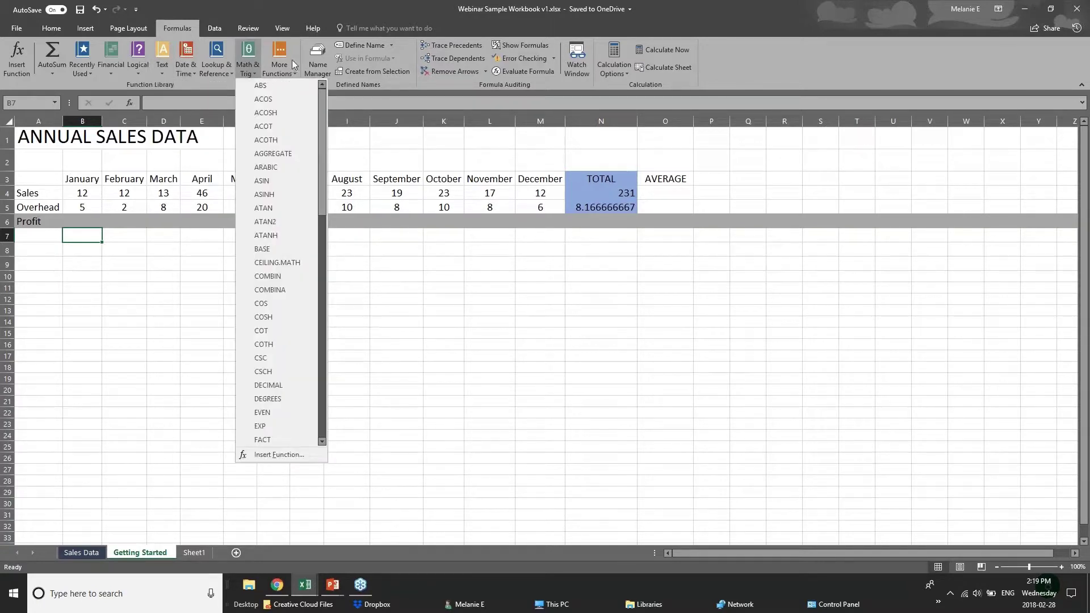
pyautogui.click(212, 74)
# Step: Browse the Lookup & Reference and Date & Time lists, revisit AutoSum, then select B6
pyautogui.click(213, 74)
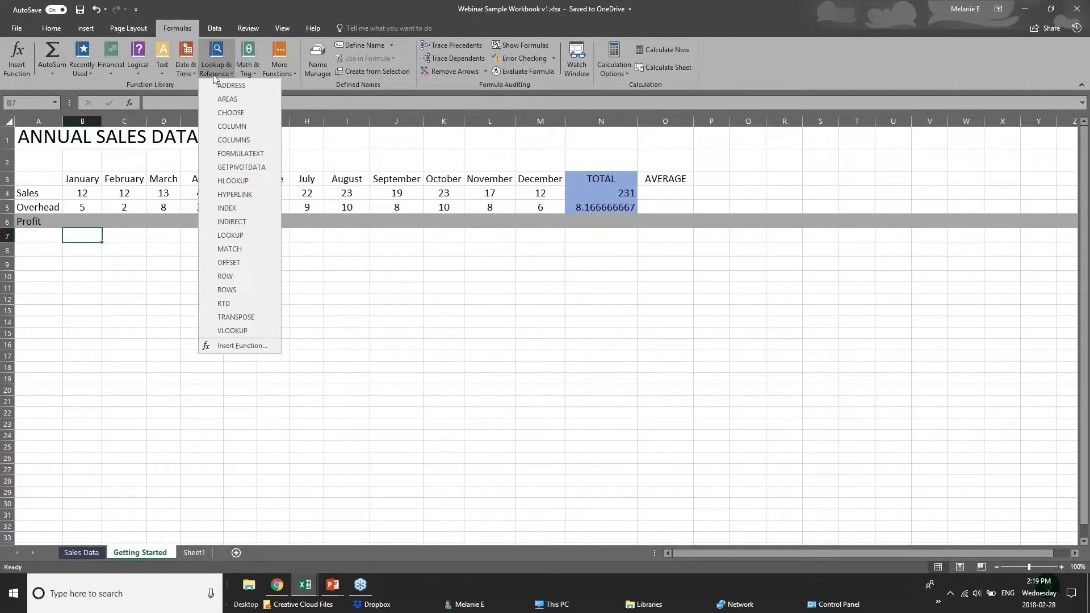
pyautogui.click(184, 74)
pyautogui.click(184, 74)
pyautogui.click(260, 84)
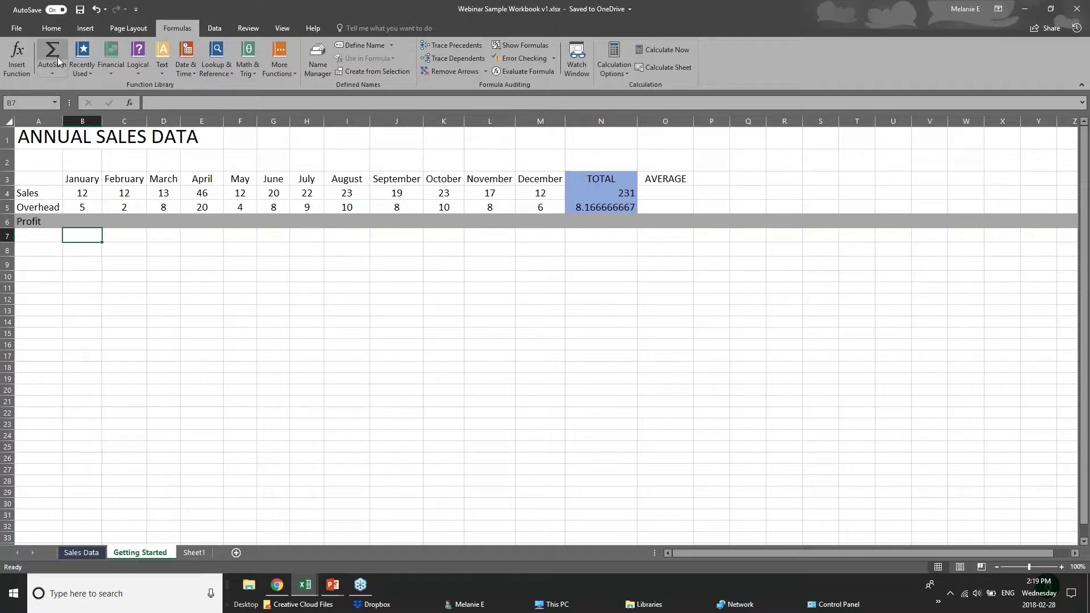
pyautogui.click(52, 72)
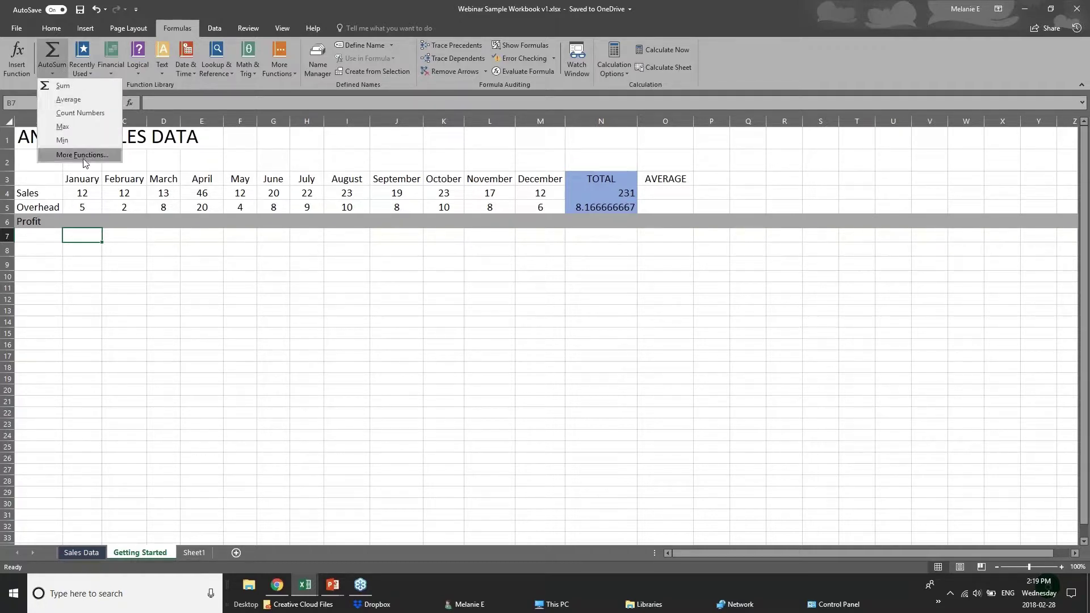
pyautogui.click(94, 230)
pyautogui.click(90, 222)
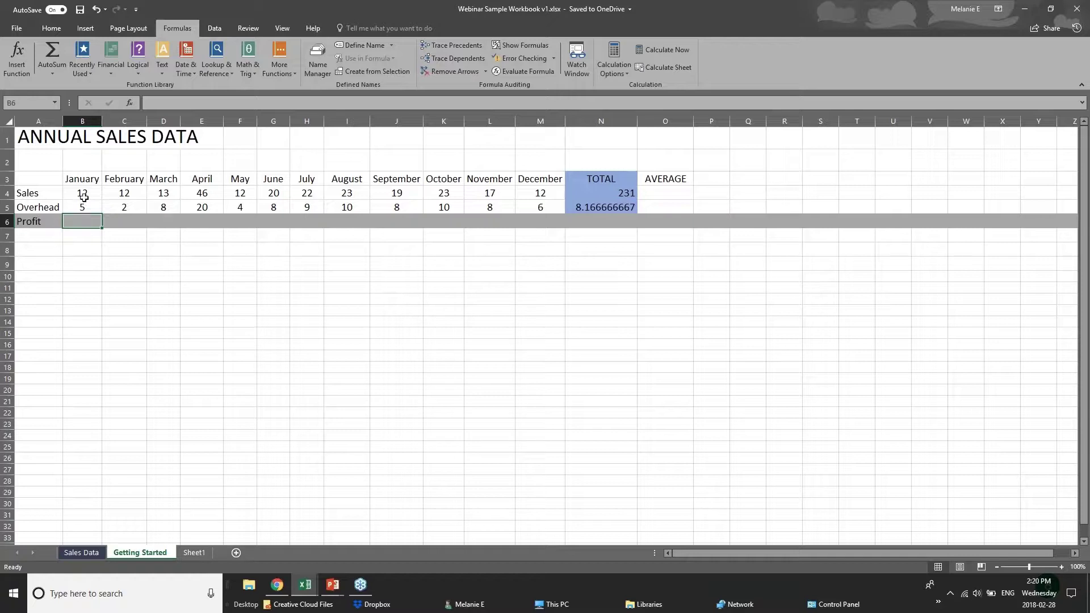
# Step: Enter =B4-B5 in B6 so January's Profit shows 7
pyautogui.click(83, 197)
pyautogui.click(84, 206)
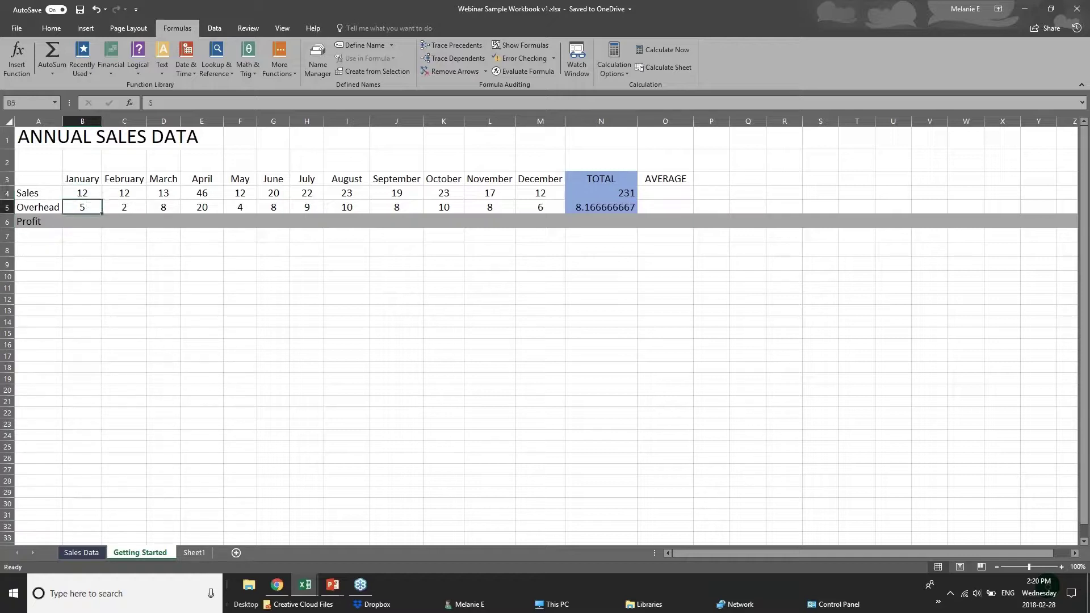
pyautogui.click(84, 221)
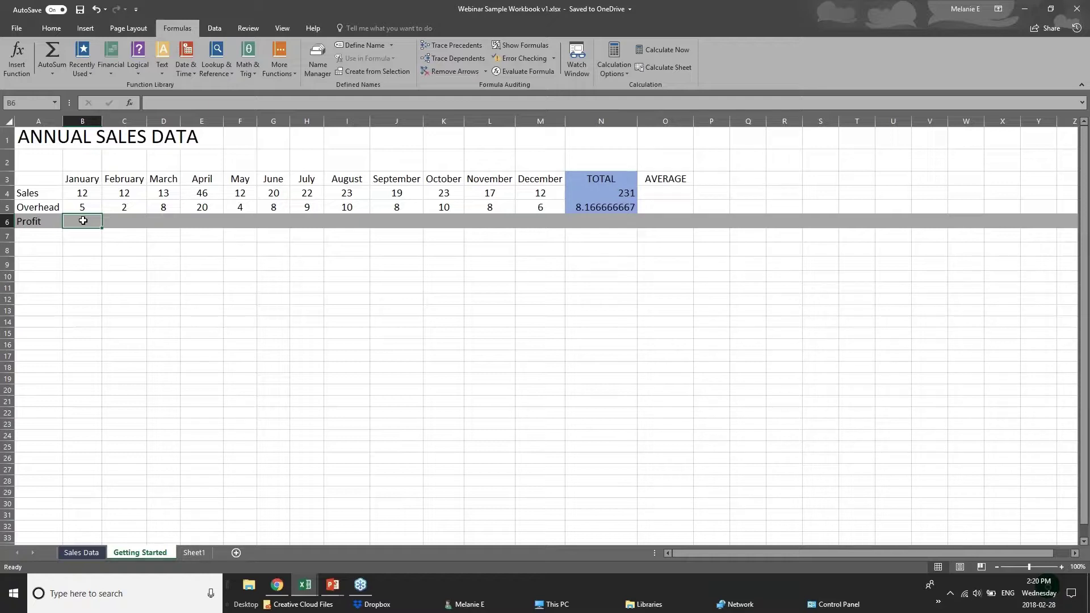
pyautogui.write('=')
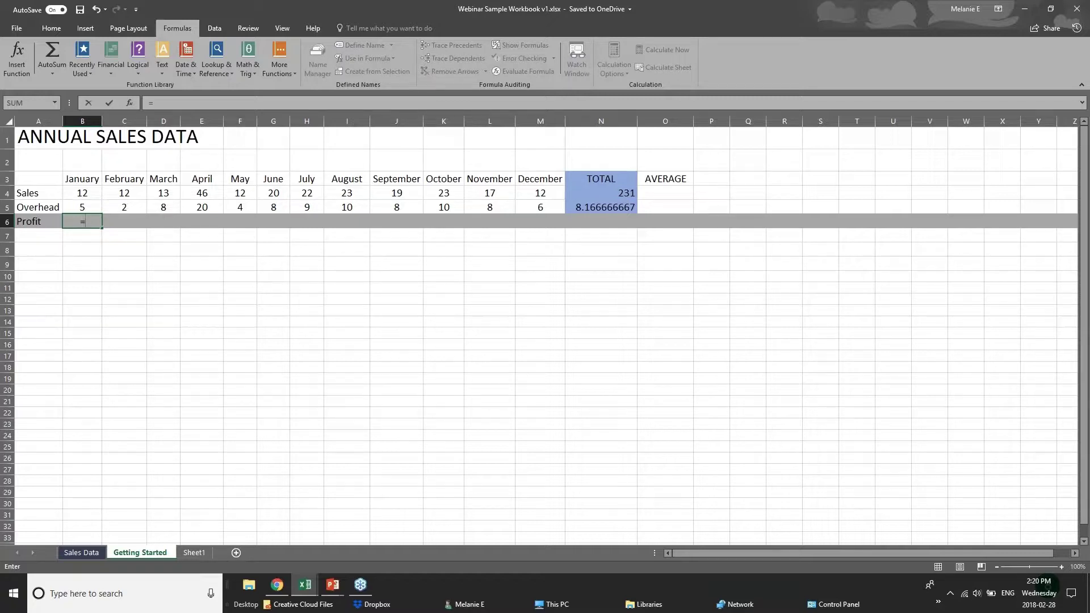
pyautogui.write('su')
pyautogui.write('m')
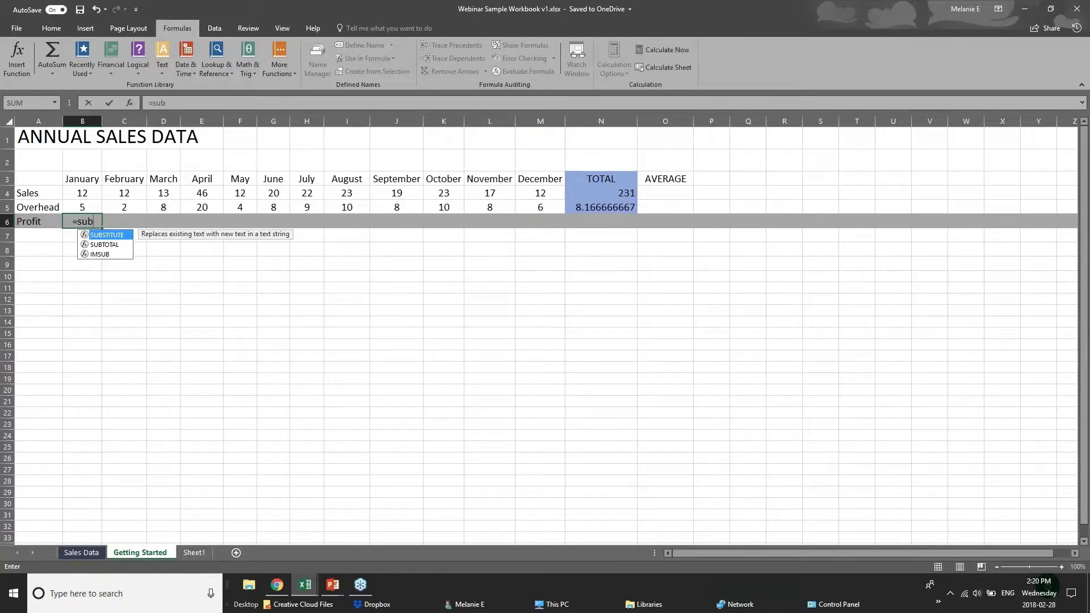
pyautogui.press('BackSpace')
pyautogui.press('BackSpace')
pyautogui.write('ub')
pyautogui.press('BackSpace')
pyautogui.press('BackSpace')
pyautogui.press('BackSpace')
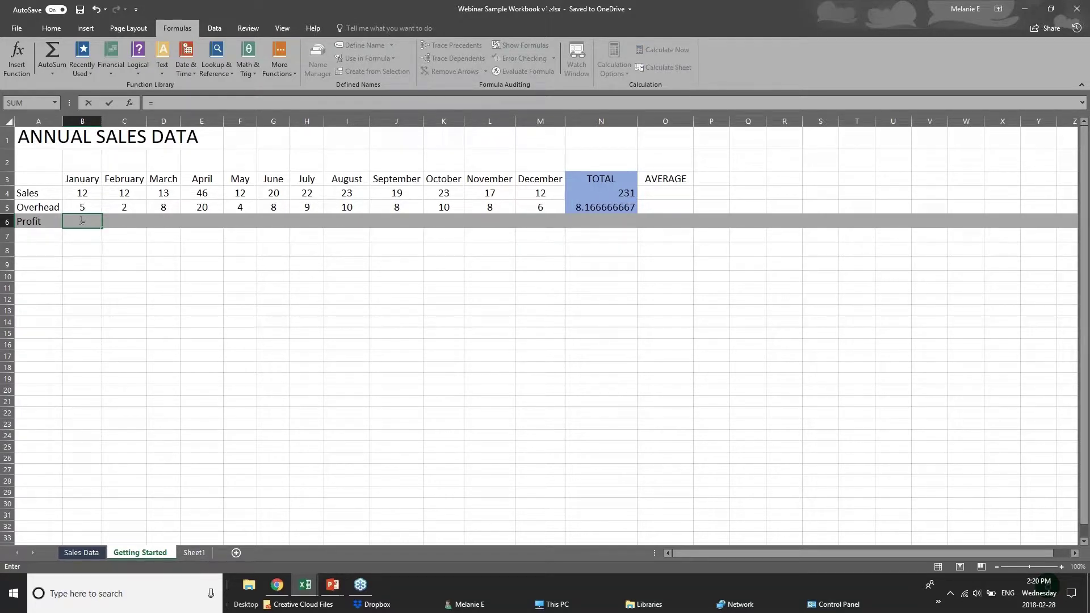
pyautogui.click(90, 192)
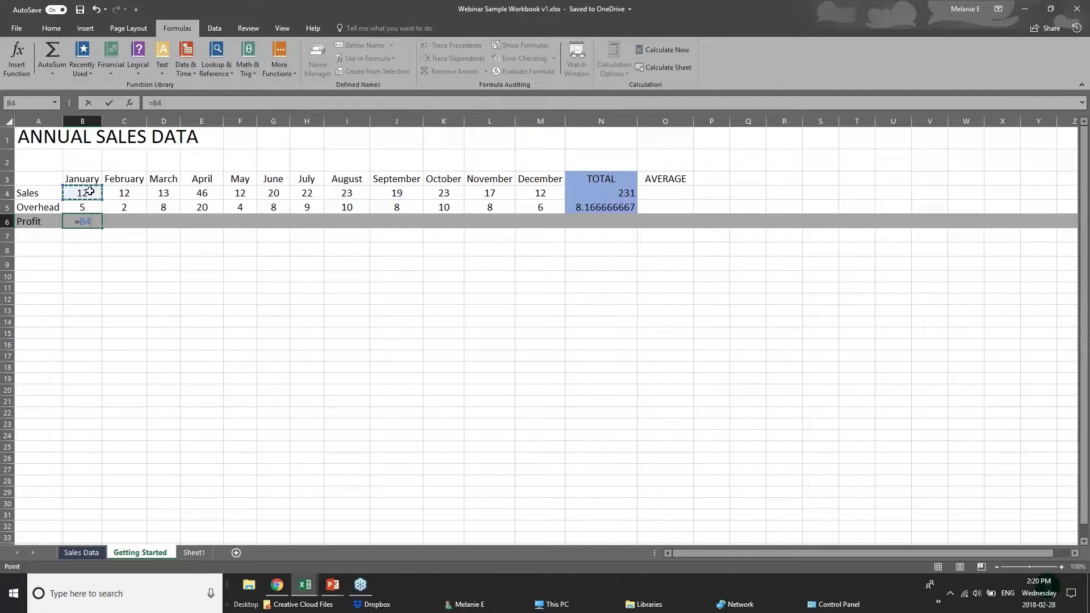
pyautogui.write('-')
pyautogui.click(92, 207)
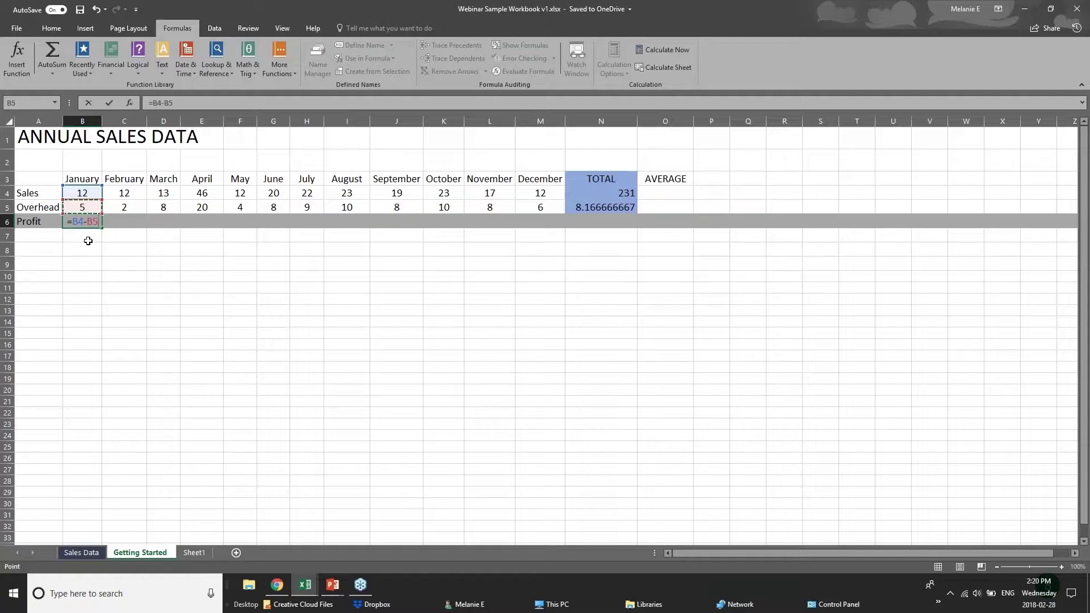
pyautogui.press('Return')
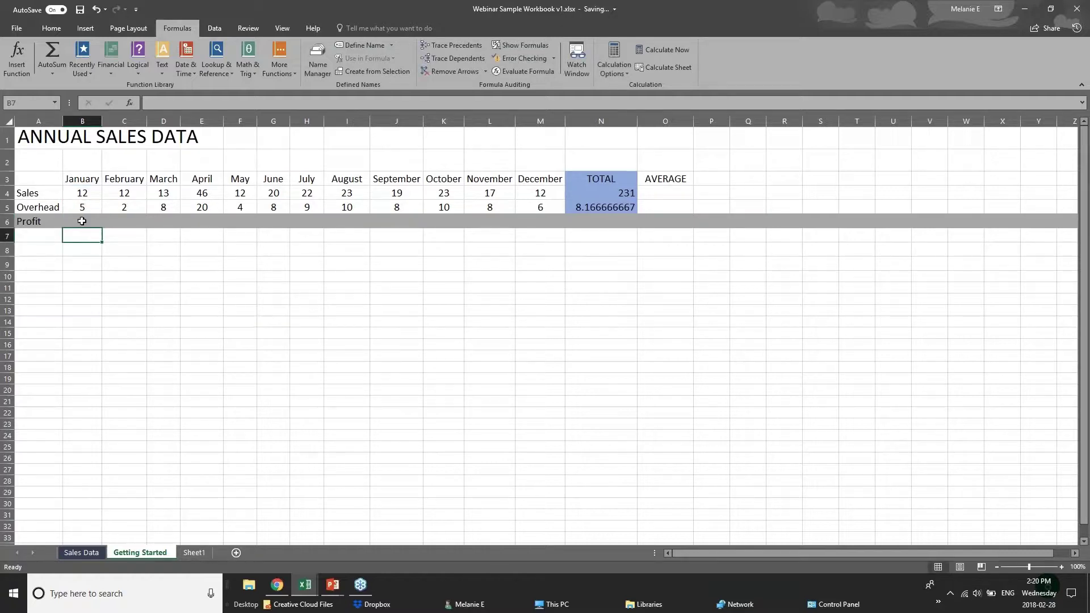
pyautogui.click(81, 221)
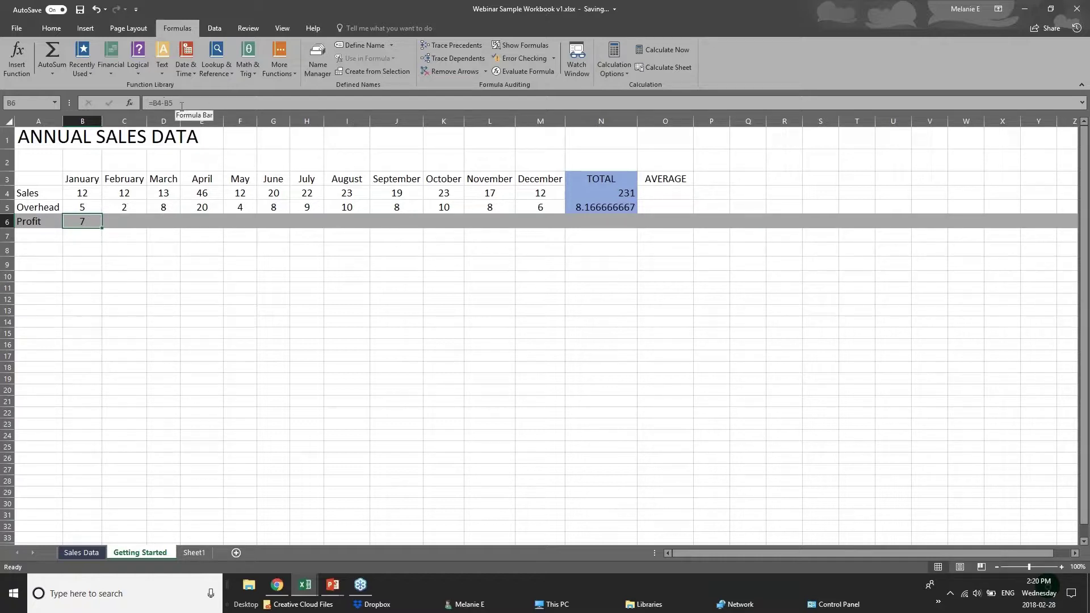
pyautogui.click(135, 217)
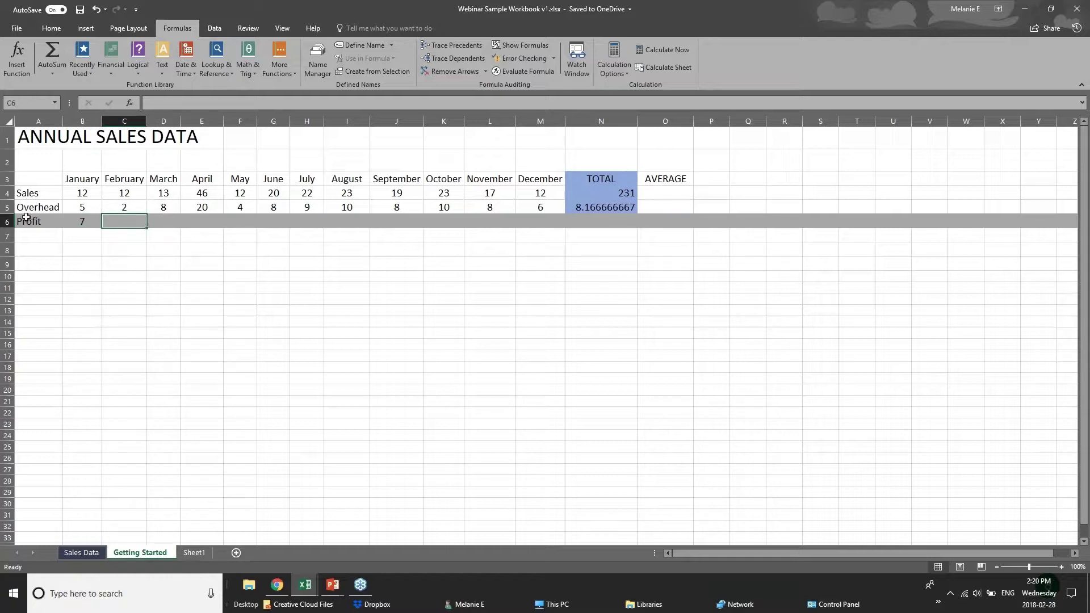
# Step: Copy January's Profit formula from B6 and paste it into C6, which shows 10
pyautogui.click(72, 222)
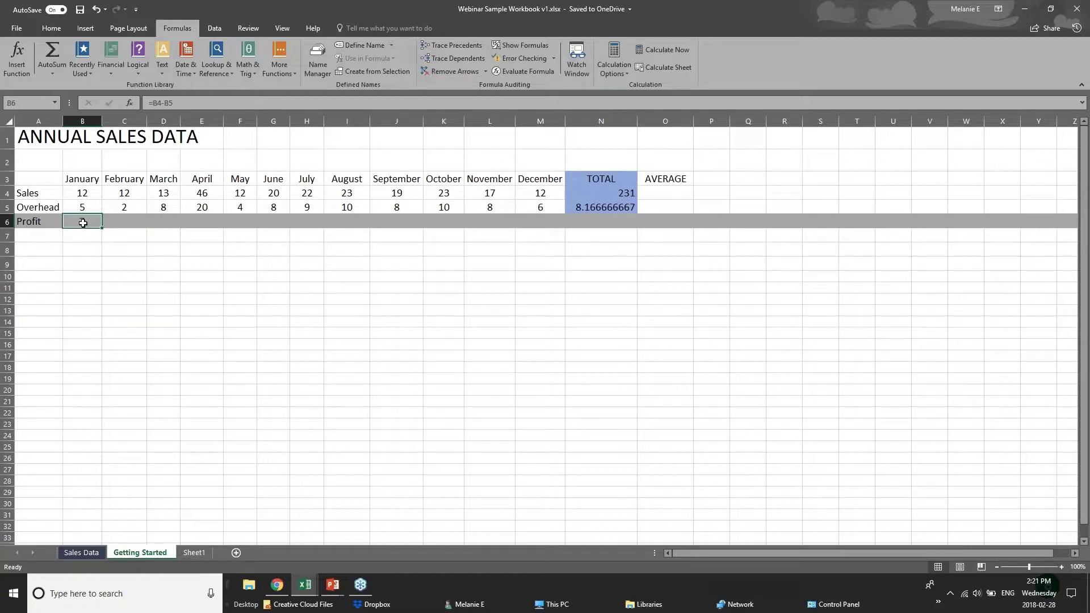
pyautogui.rightClick(83, 223)
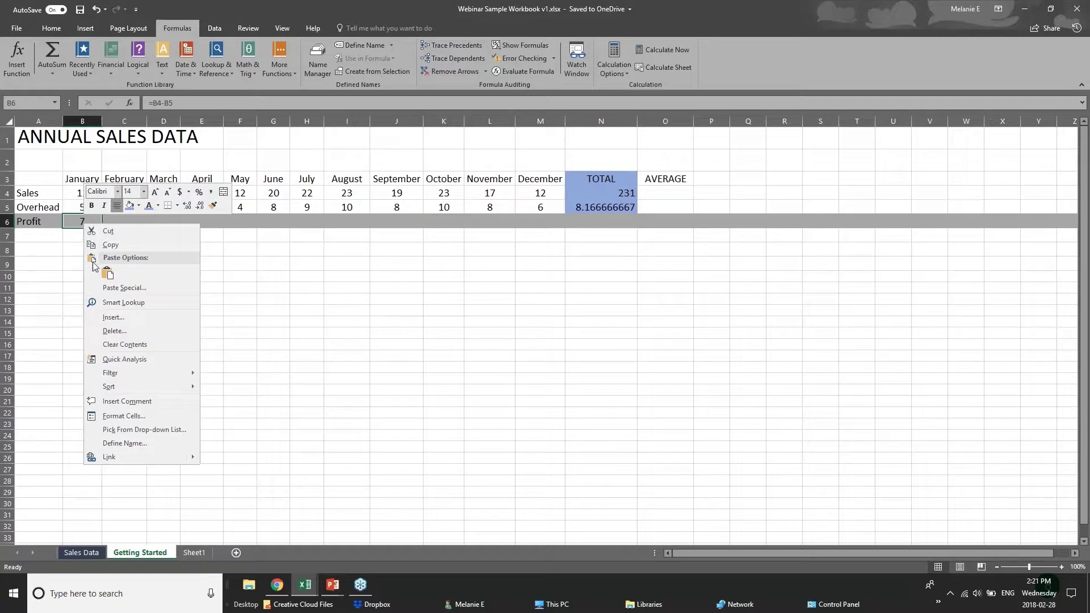
pyautogui.click(109, 245)
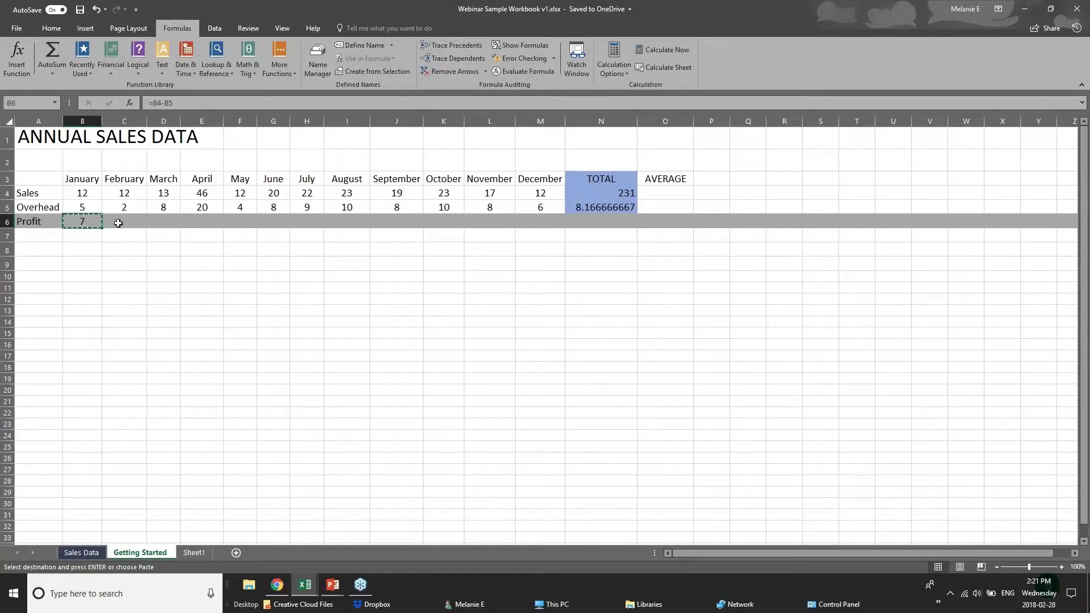
pyautogui.rightClick(122, 224)
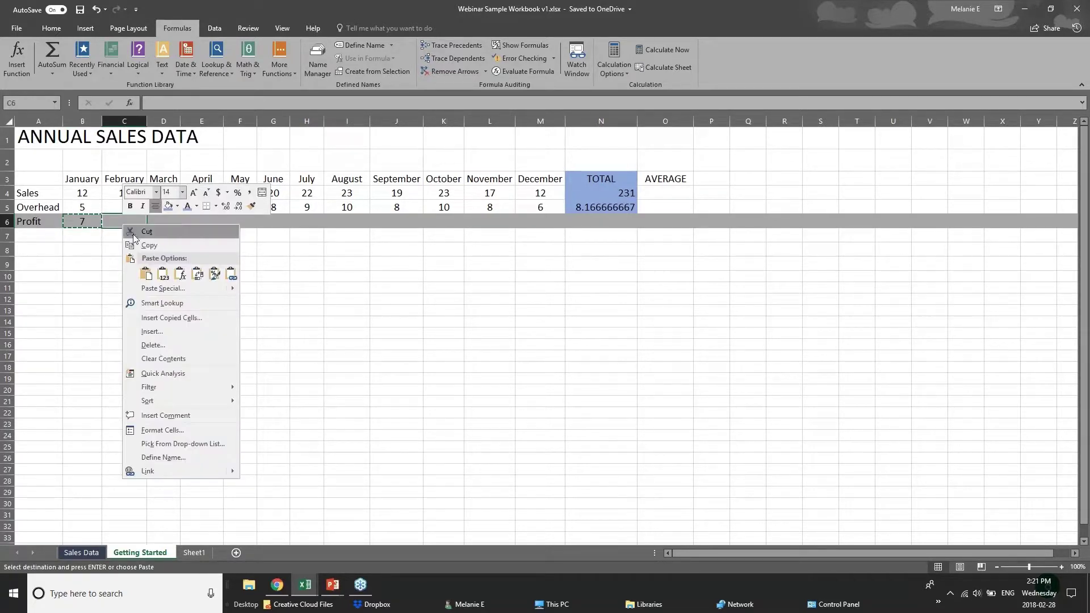
pyautogui.click(147, 276)
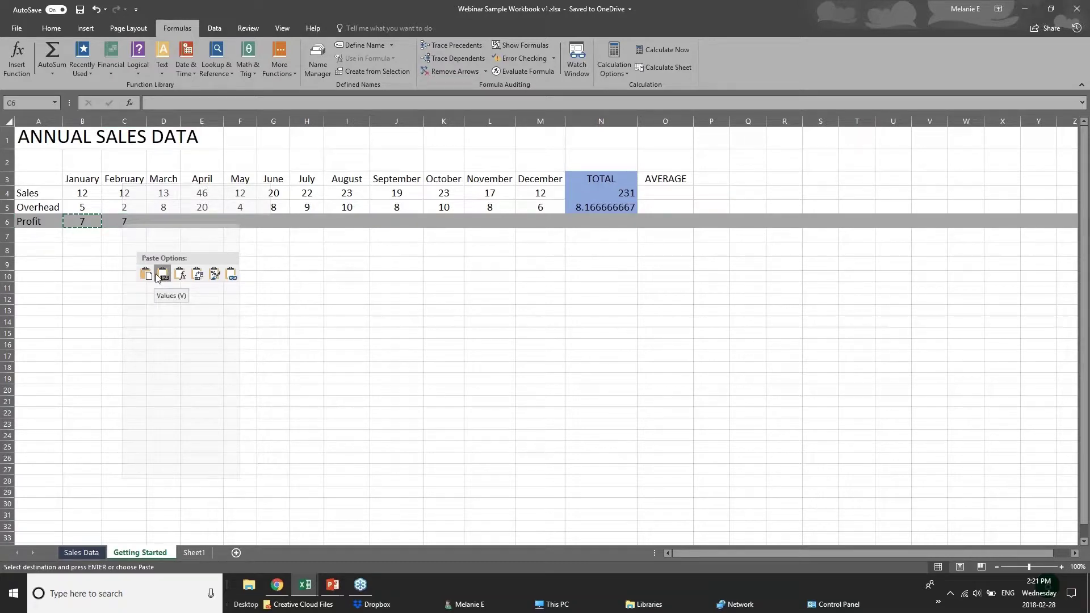
pyautogui.rightClick(122, 223)
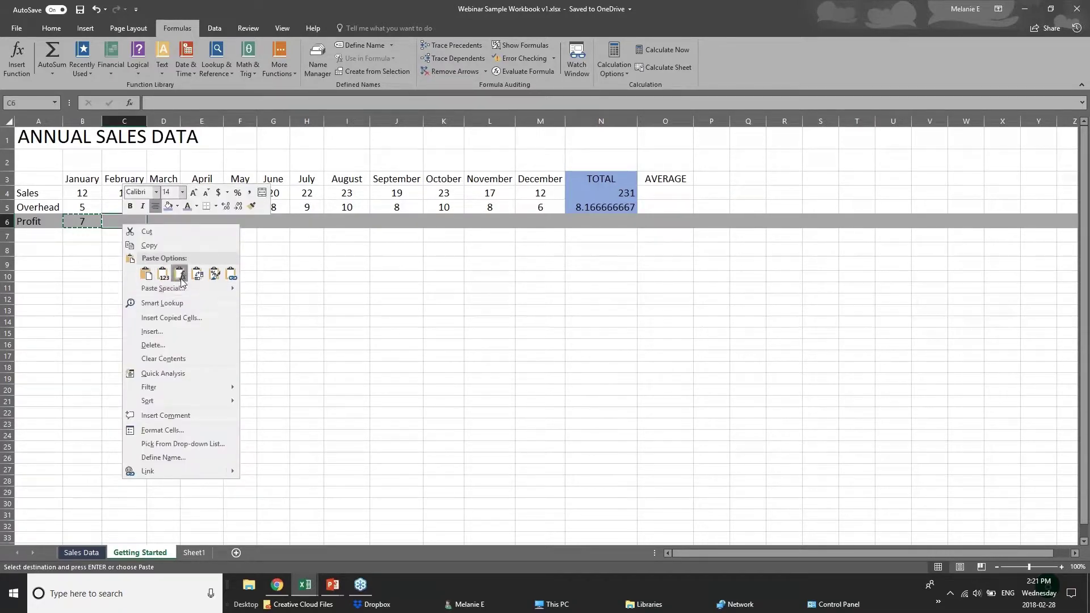
pyautogui.click(179, 276)
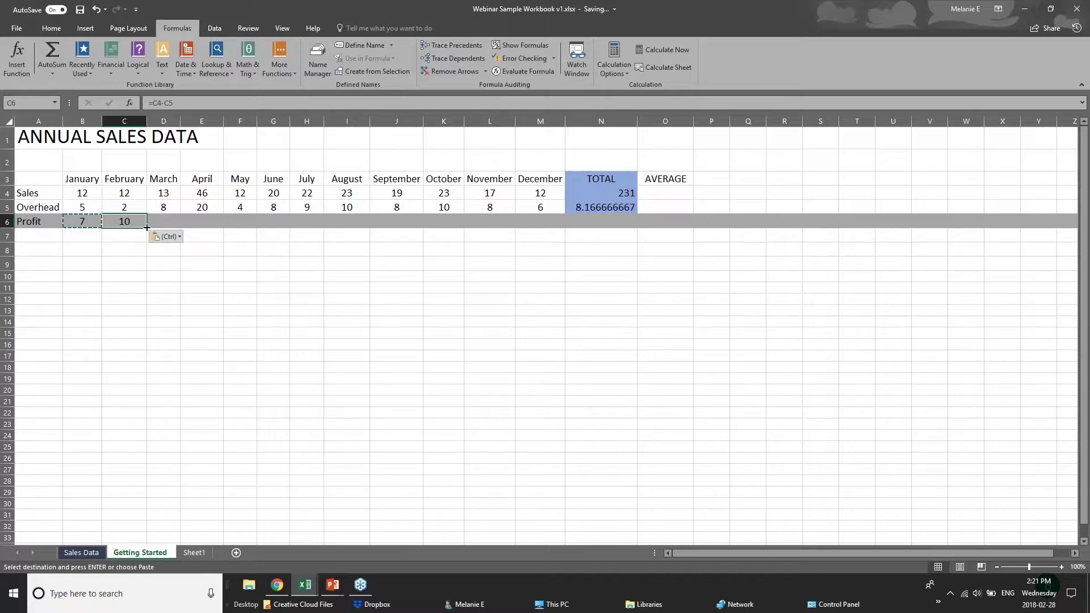
# Step: Fill the Profit formula across to M6 so every month through December is calculated
pyautogui.moveTo(147, 228); pyautogui.dragTo(546, 229)
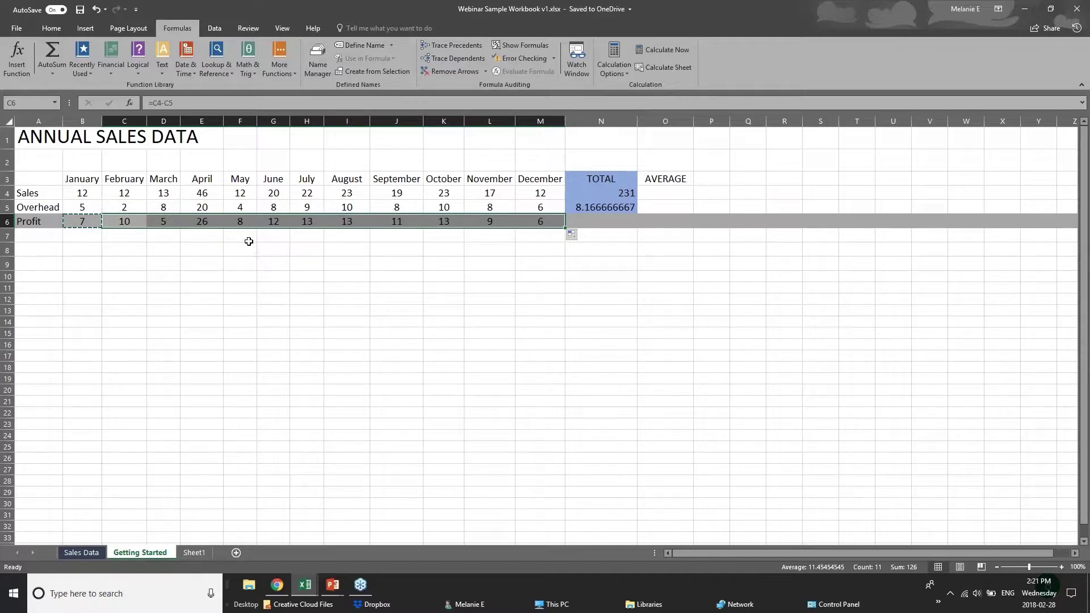
pyautogui.click(68, 190)
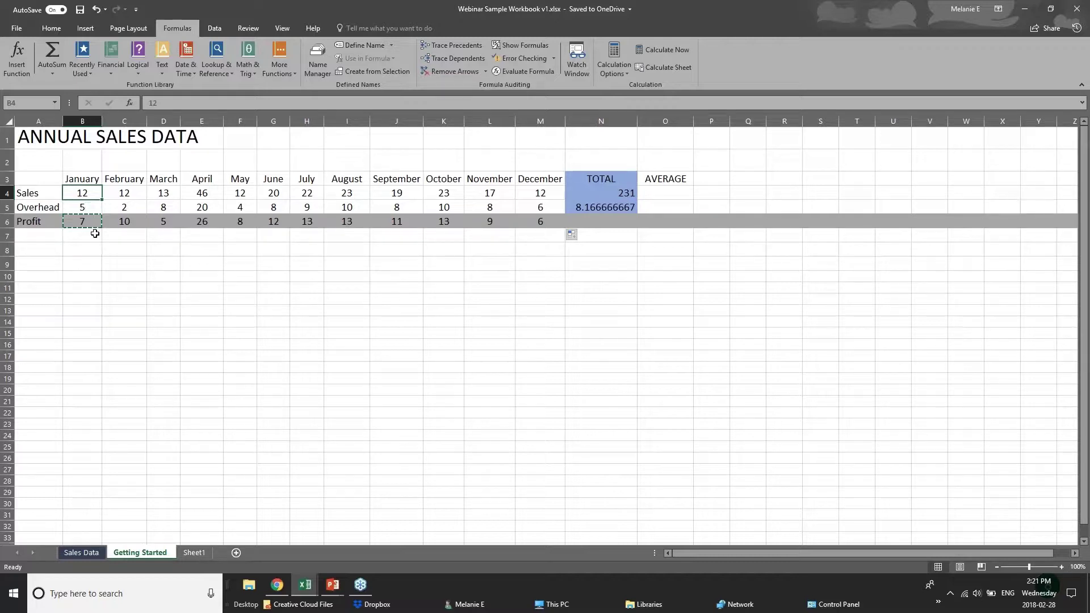
pyautogui.click(622, 223)
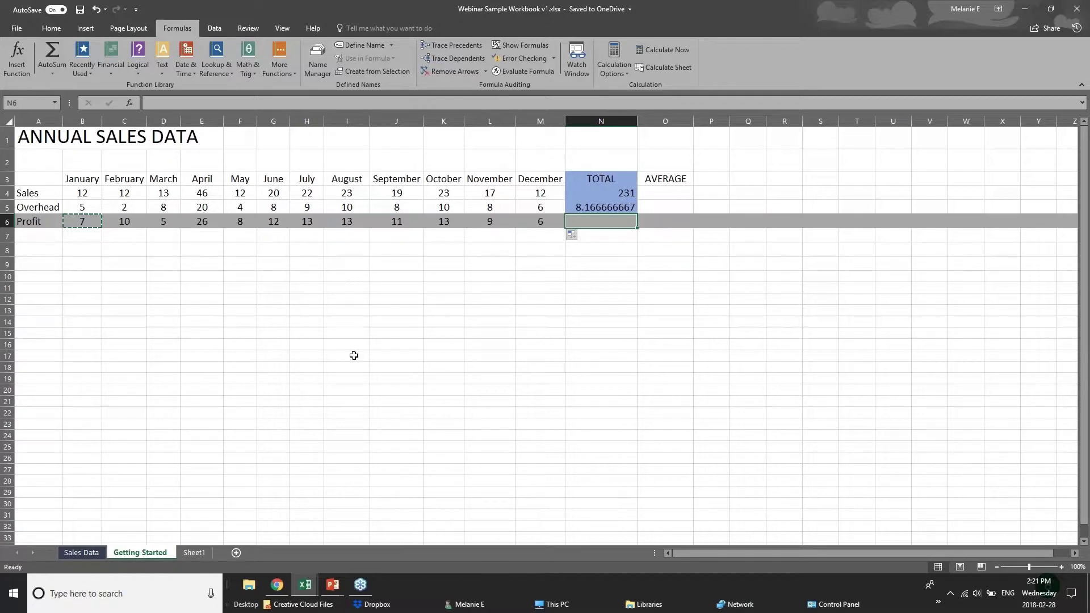
# Step: Advance the PowerPoint slideshow to the Formatting Worksheets slide and return to the Webinar workbook
pyautogui.moveTo(333, 584)
pyautogui.click(397, 534)
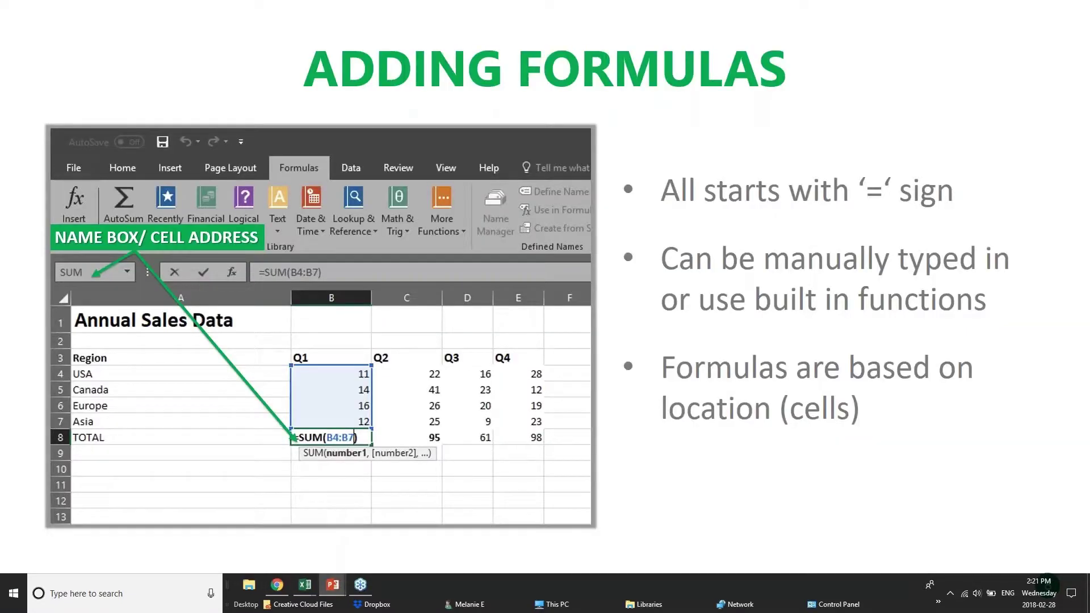
pyautogui.press('Right')
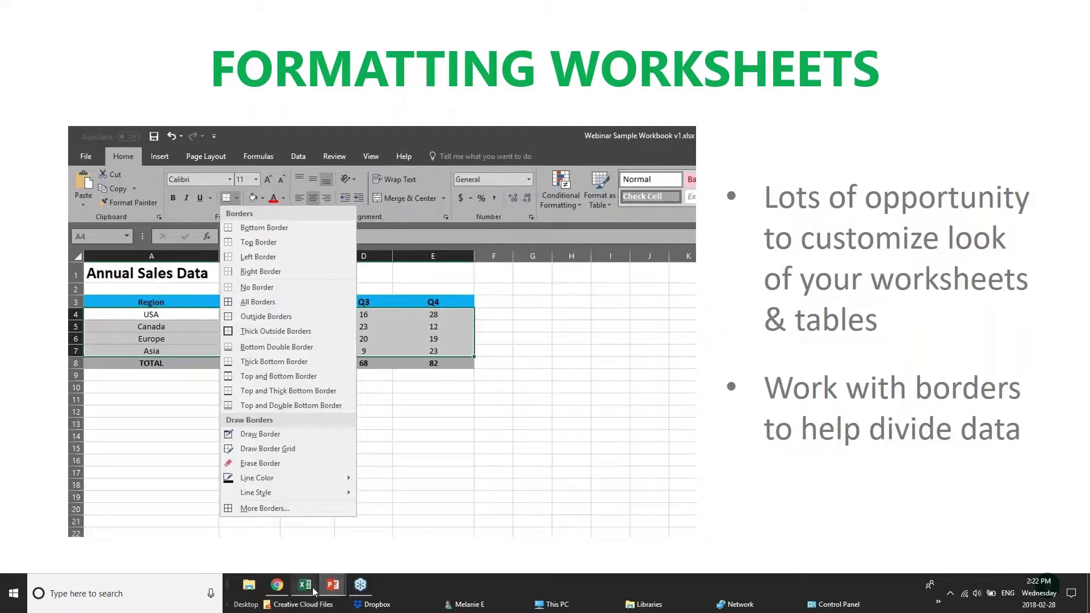
pyautogui.moveTo(305, 585)
pyautogui.click(420, 523)
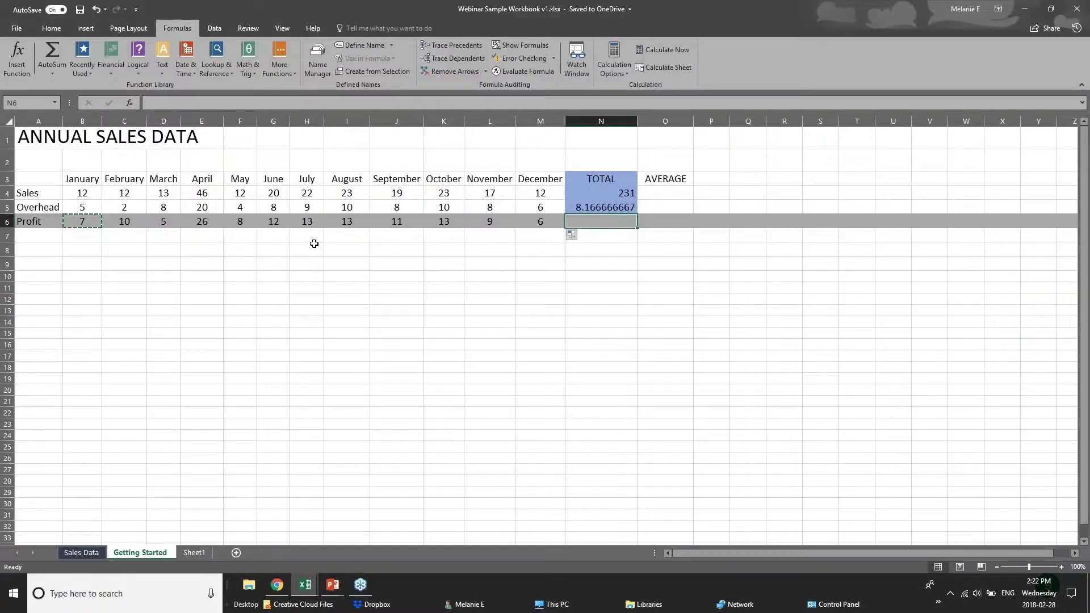
# Step: Open the Webinar workbook's Sales Data sheet, then switch to the pivotTables workbook
pyautogui.click(316, 262)
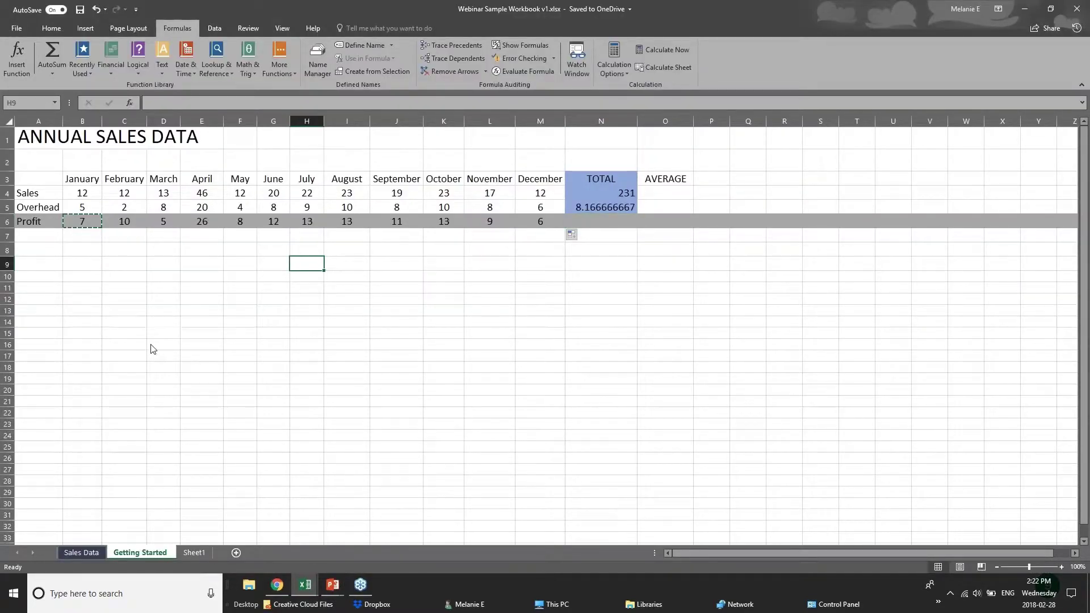
pyautogui.click(81, 552)
pyautogui.click(304, 584)
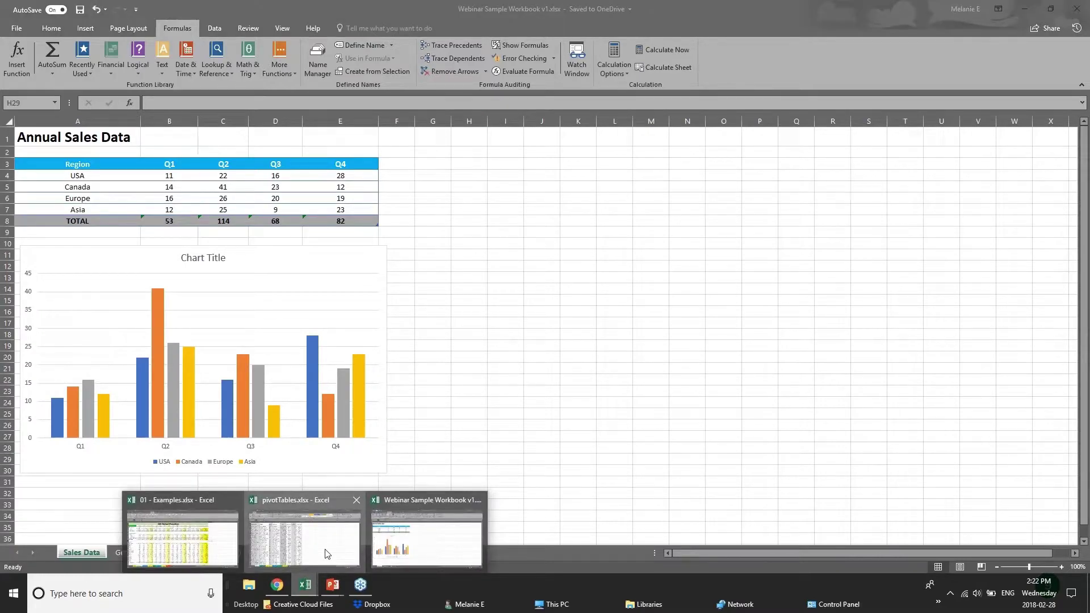
pyautogui.click(327, 554)
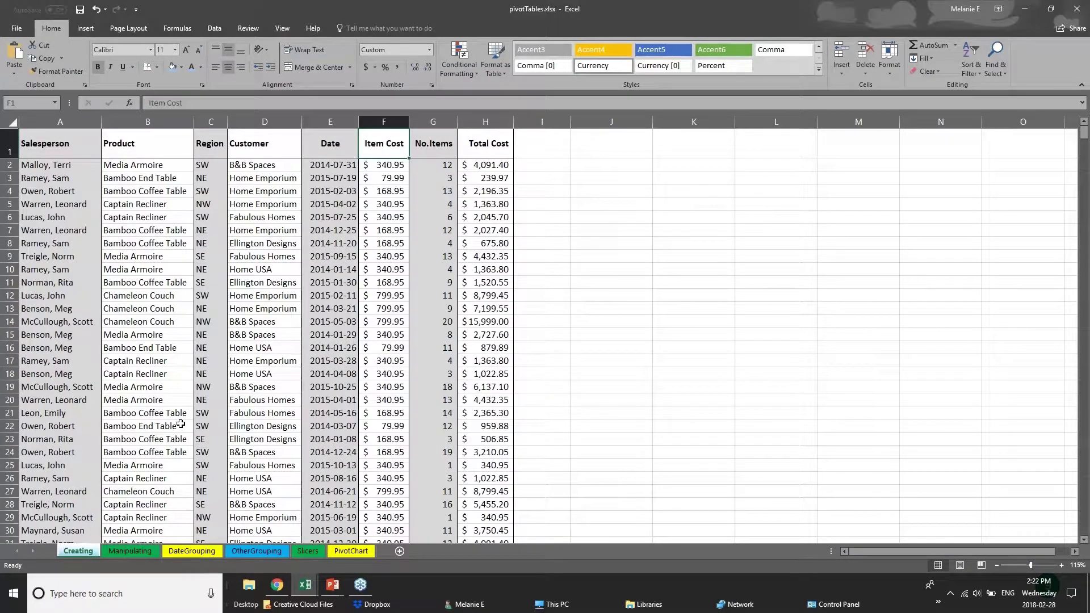
pyautogui.scroll(-1, 181, 424)
pyautogui.scroll(-20, 181, 423)
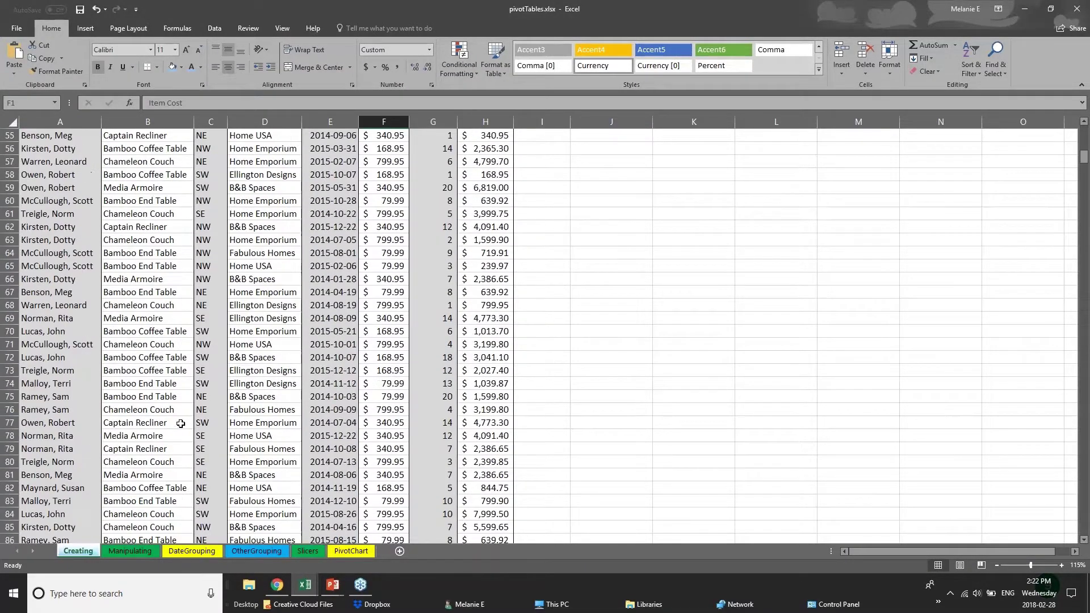
pyautogui.scroll(20, 214, 375)
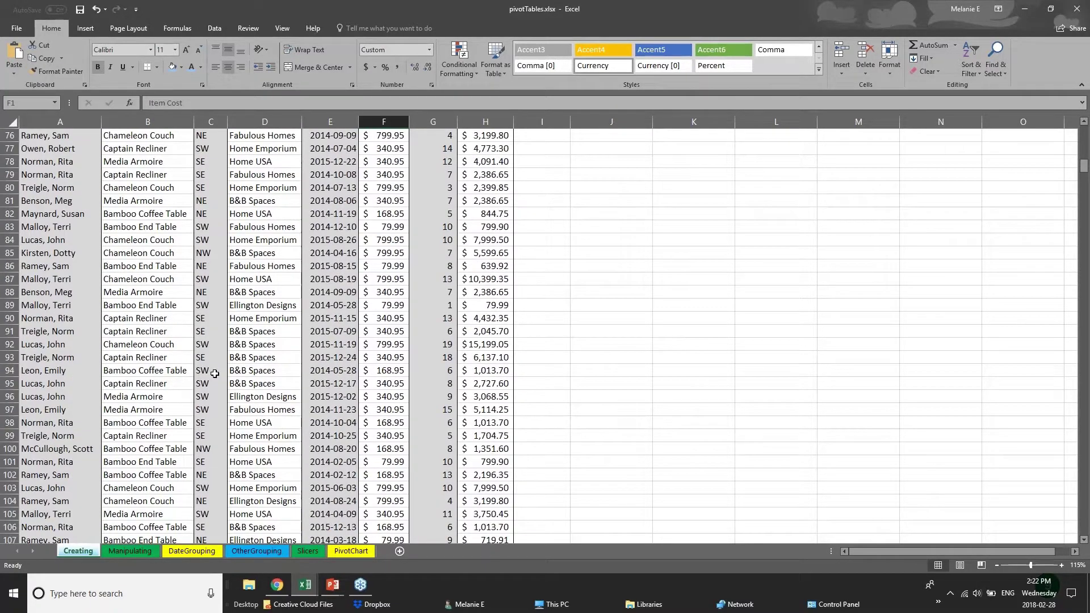
# Step: Select each column from Salesperson through Total Cost in turn, ending on column A
pyautogui.click(65, 180)
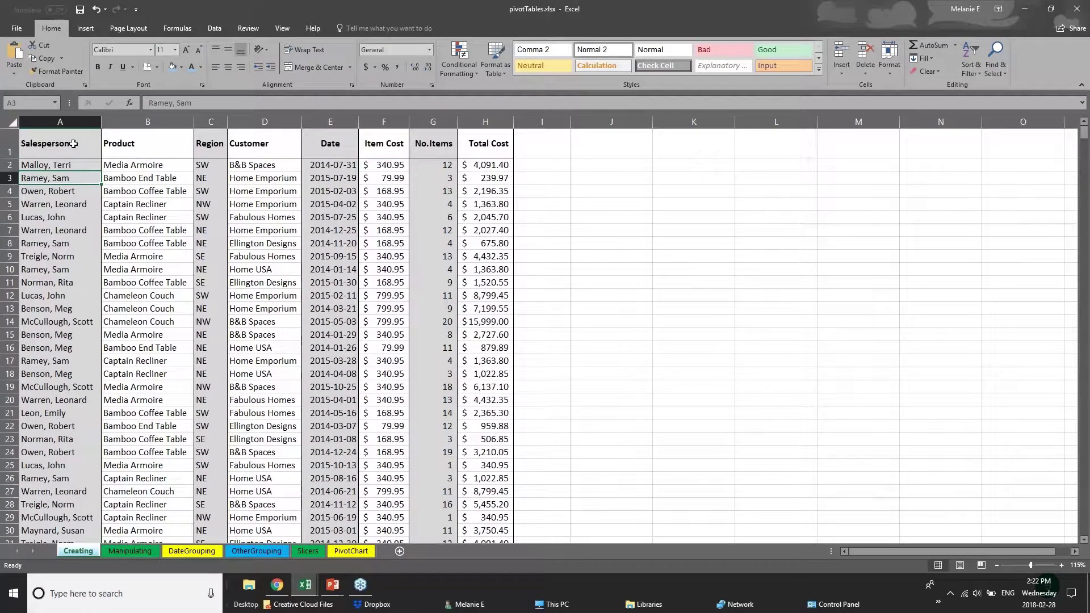
pyautogui.click(66, 151)
pyautogui.click(61, 122)
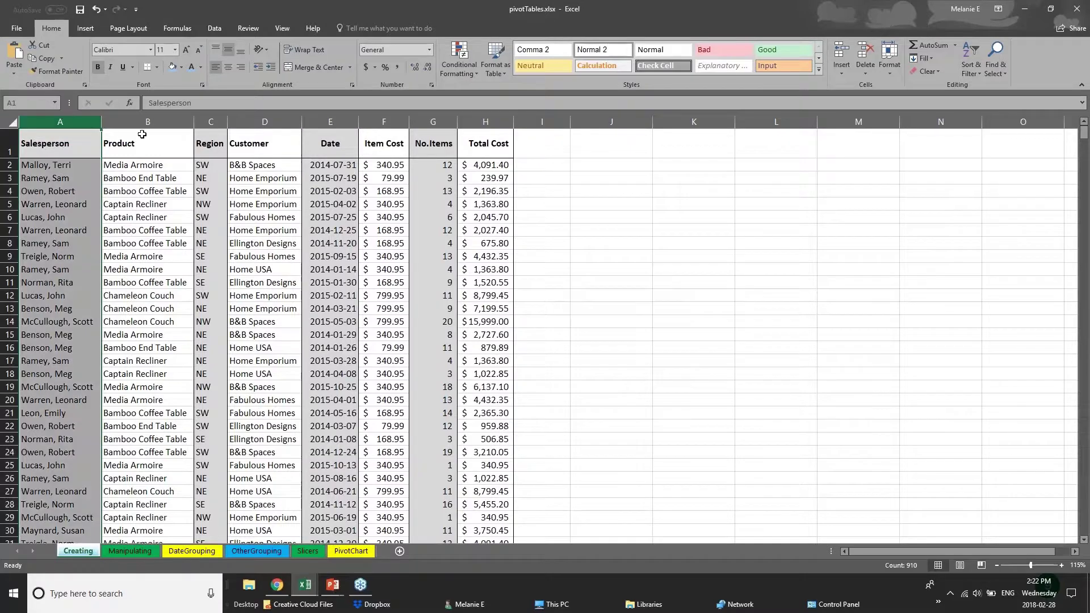
pyautogui.click(165, 121)
pyautogui.click(210, 122)
pyautogui.click(265, 121)
pyautogui.click(330, 122)
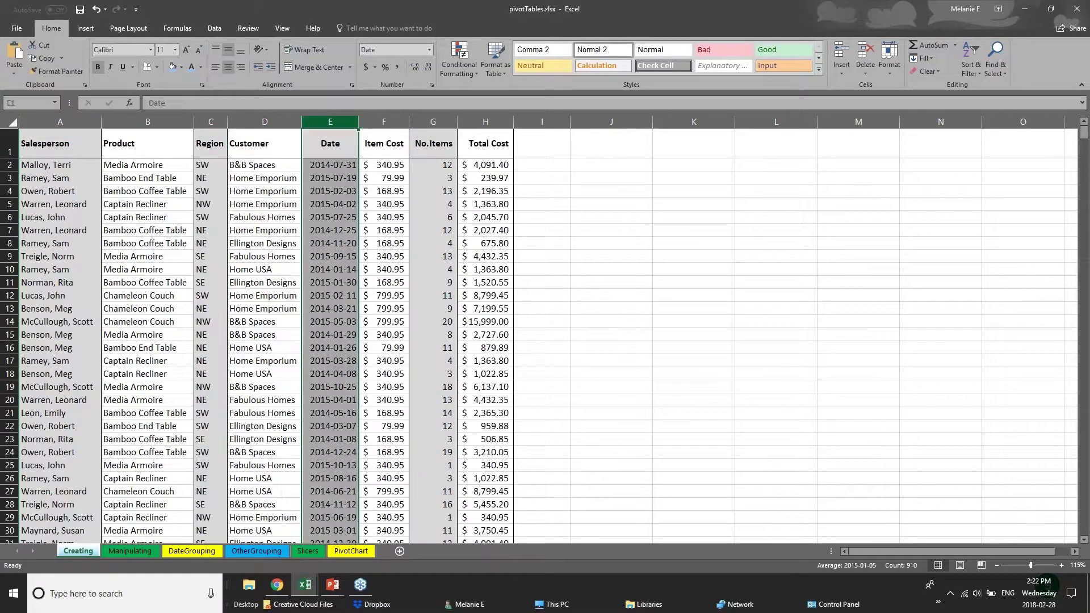
pyautogui.click(384, 121)
pyautogui.click(434, 122)
pyautogui.click(479, 120)
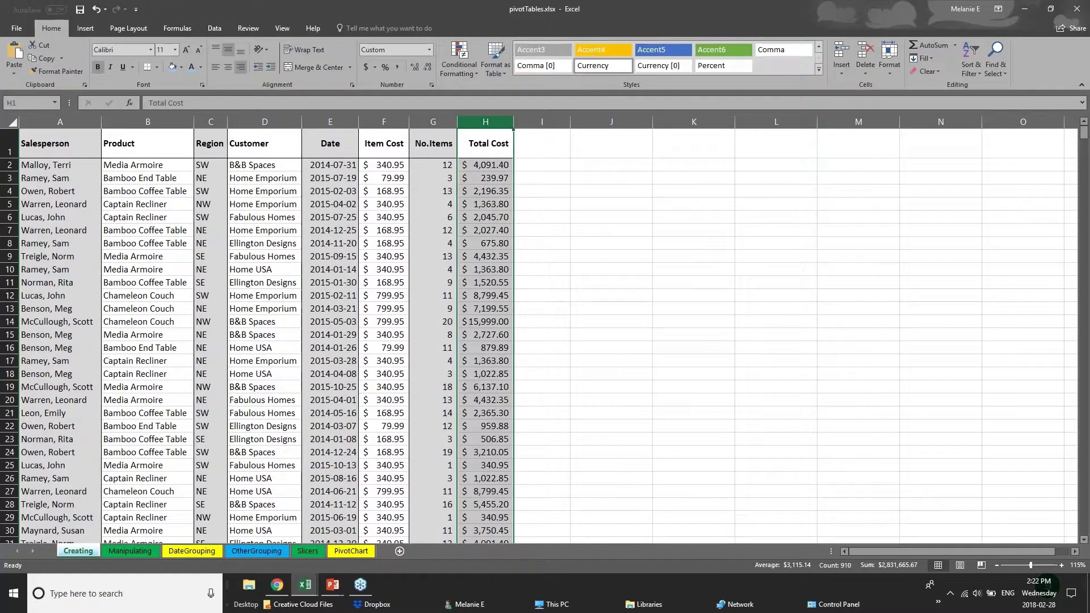
pyautogui.click(61, 121)
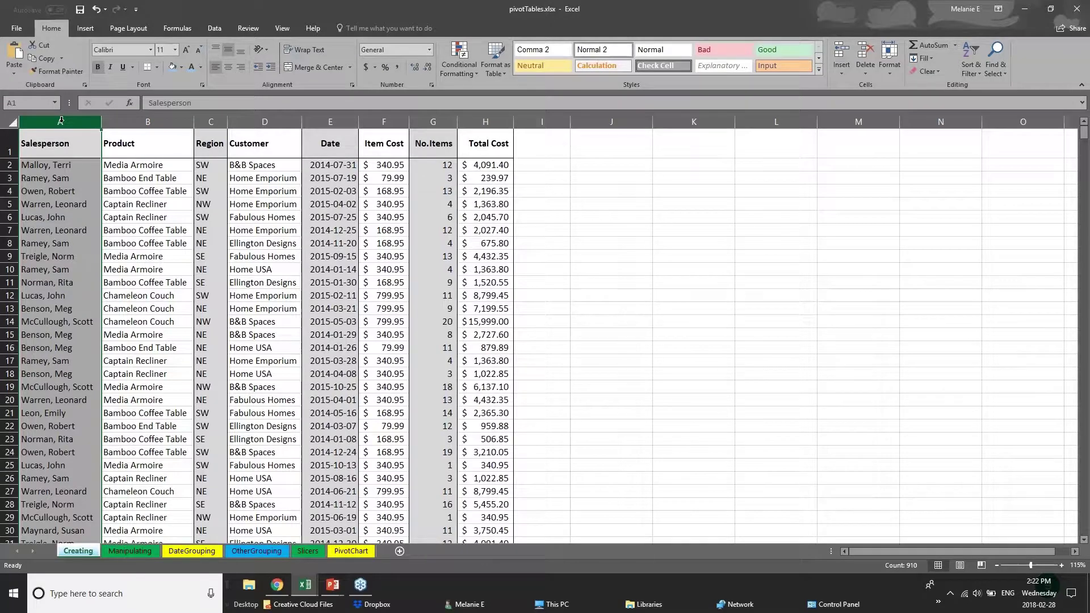
# Step: Give the Salesperson column a light blue fill, then select headers Salesperson through Total Cost
pyautogui.rightClick(61, 121)
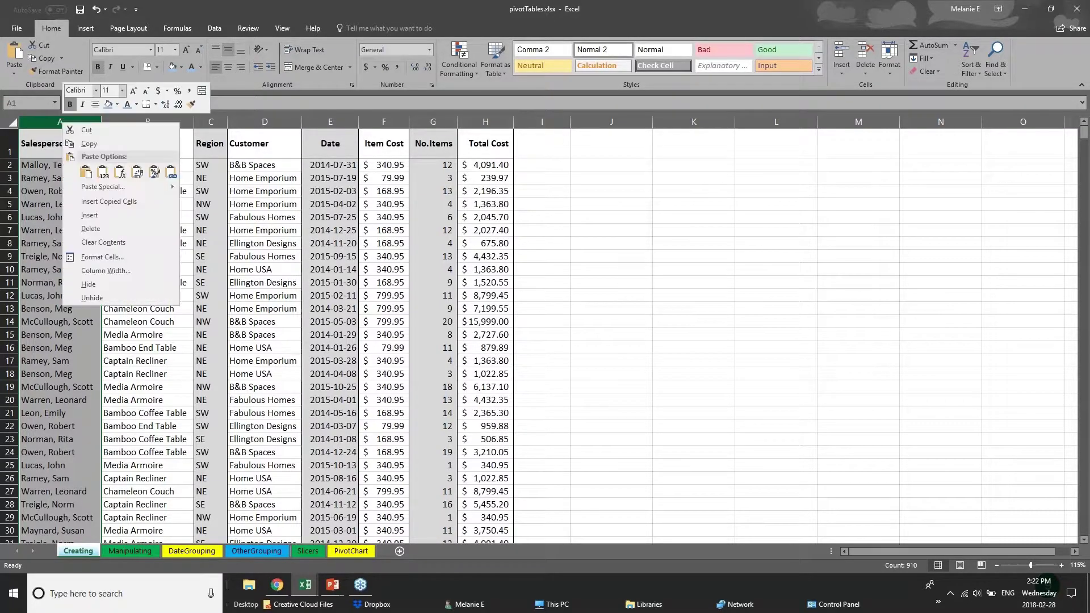
pyautogui.click(116, 106)
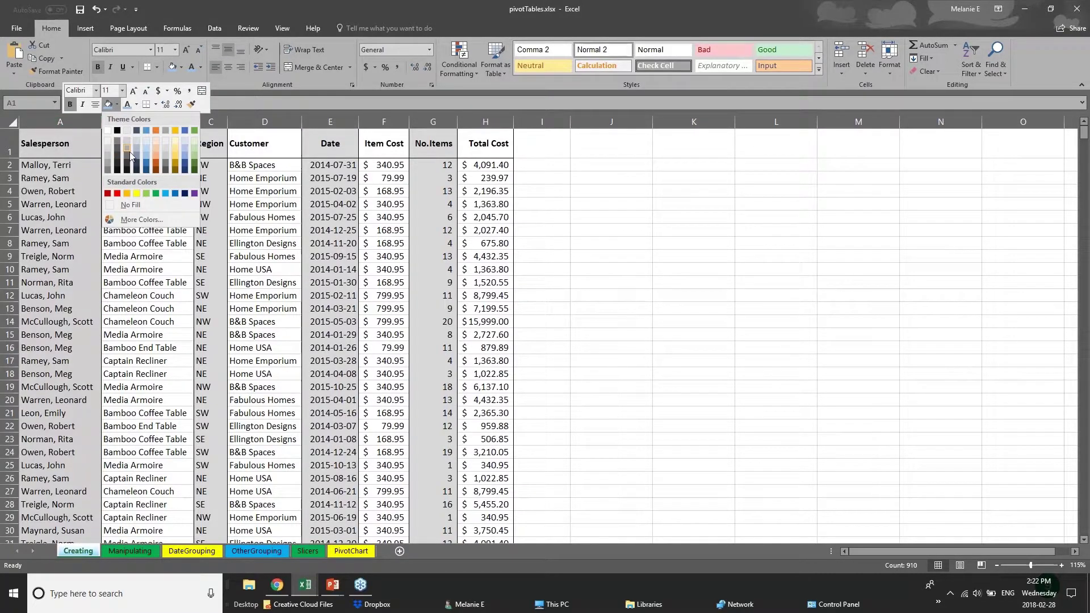
pyautogui.click(149, 163)
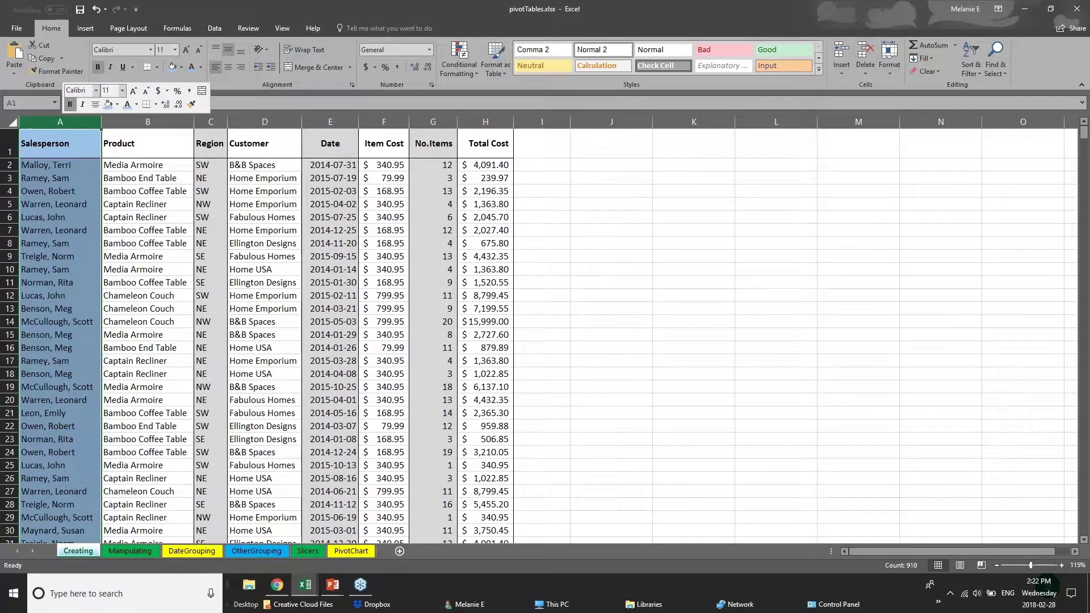
pyautogui.click(55, 181)
pyautogui.moveTo(44, 149); pyautogui.dragTo(500, 147)
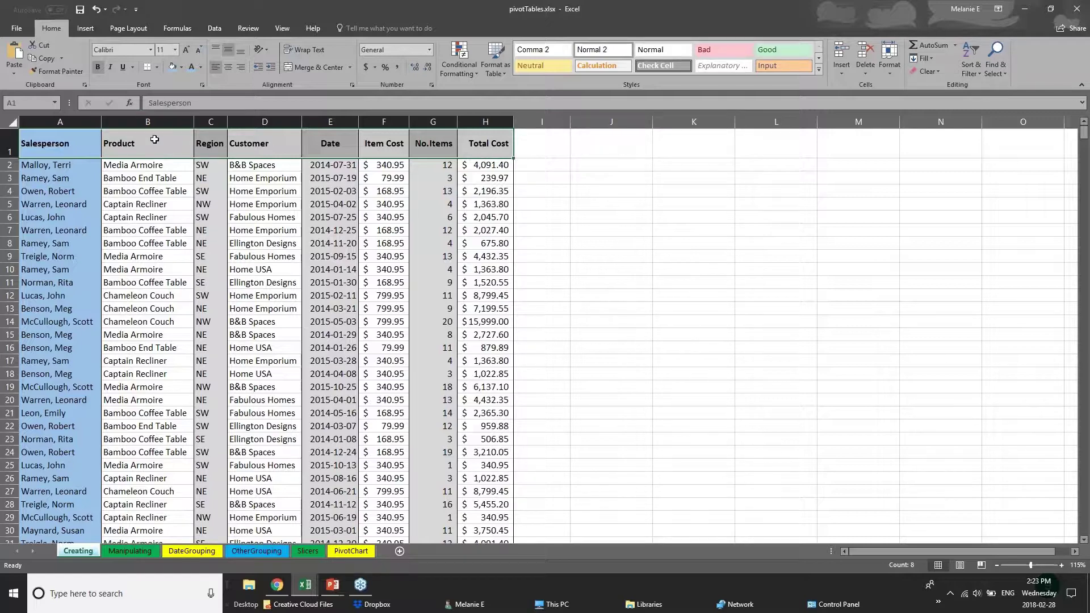
# Step: Apply a Thick Bottom Border under the header row A1:H1
pyautogui.click(11, 146)
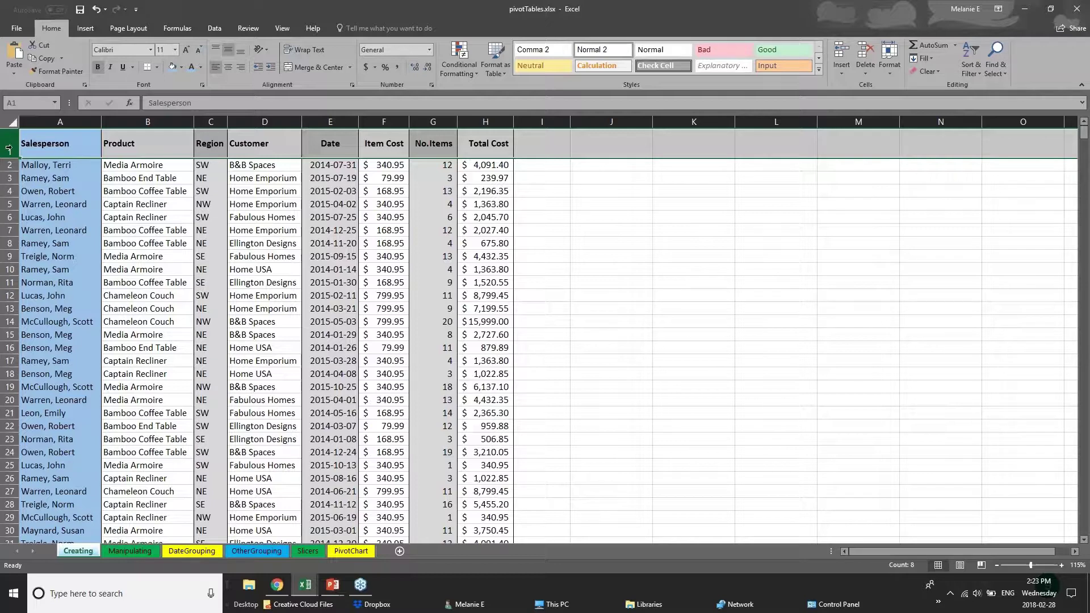
pyautogui.click(157, 67)
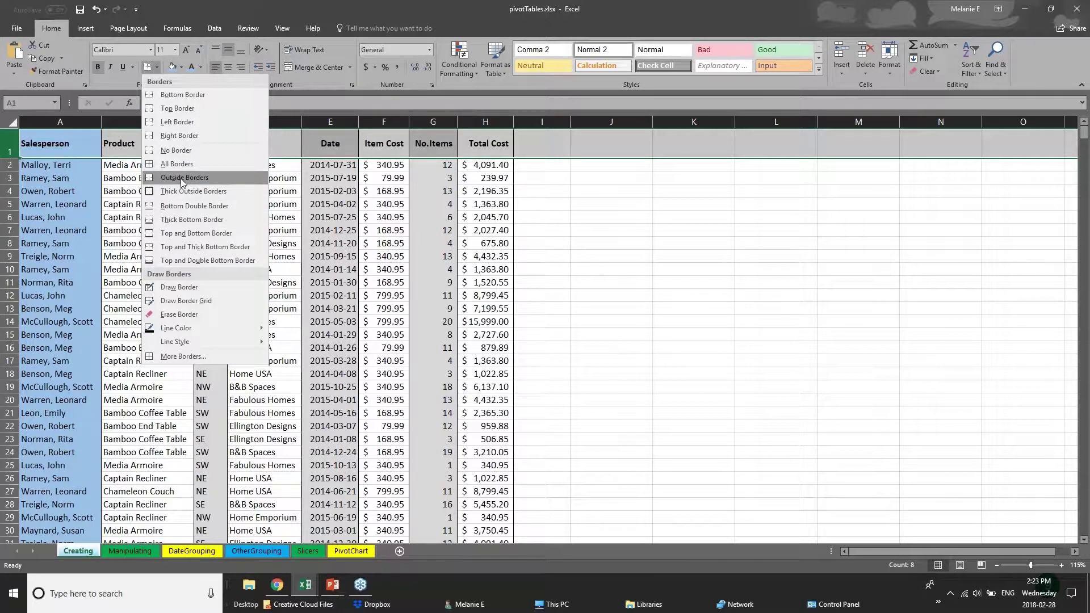
pyautogui.click(17, 148)
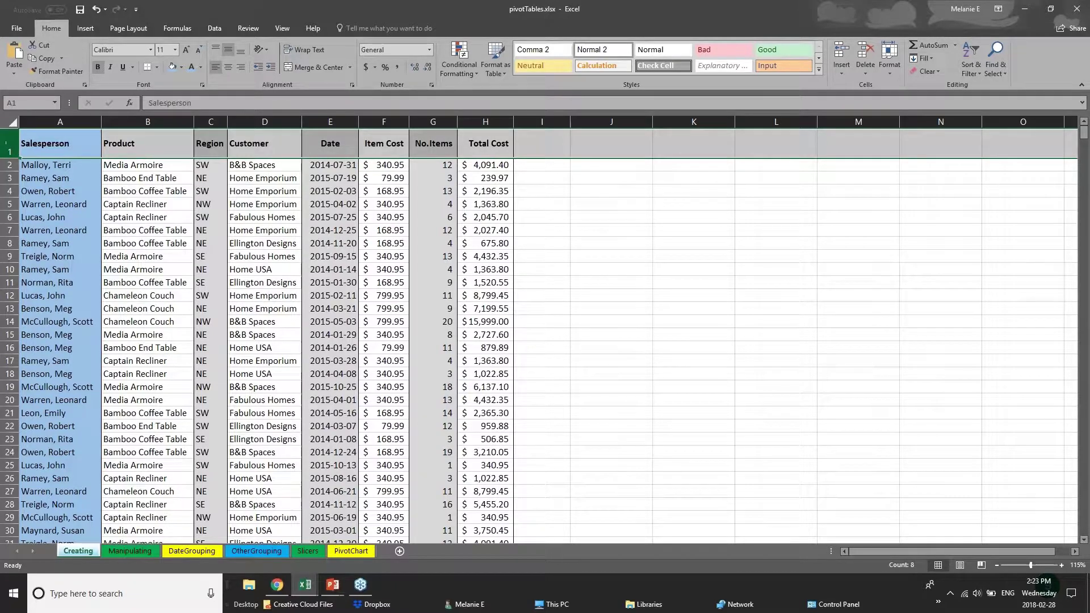
pyautogui.click(156, 67)
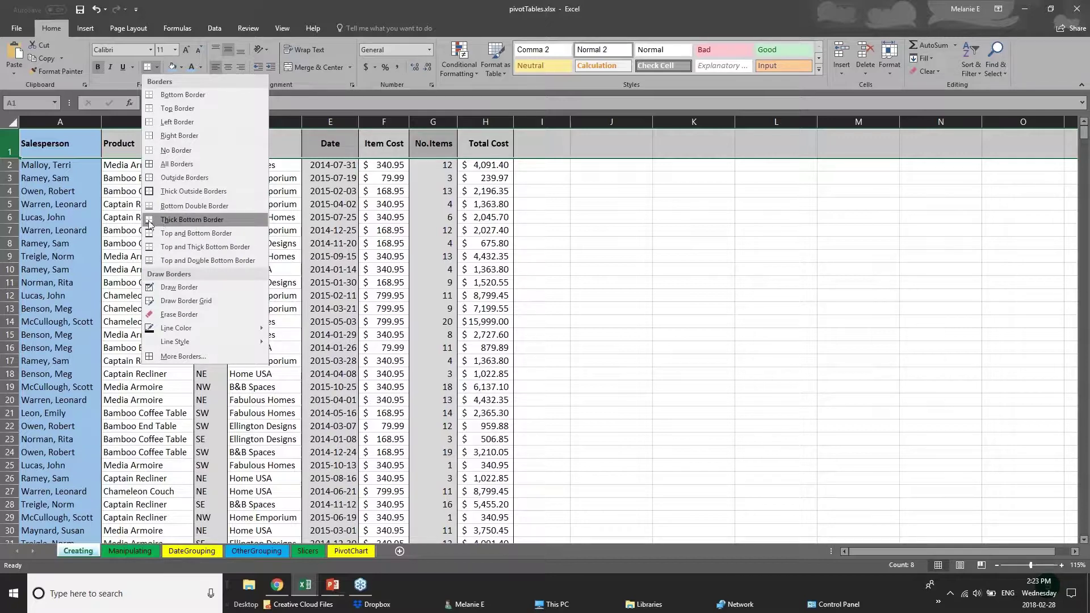
pyautogui.click(171, 221)
# Step: Check the new header border, then go to the Manipulating pivot sheet
pyautogui.moveTo(63, 147); pyautogui.dragTo(496, 142)
pyautogui.click(253, 346)
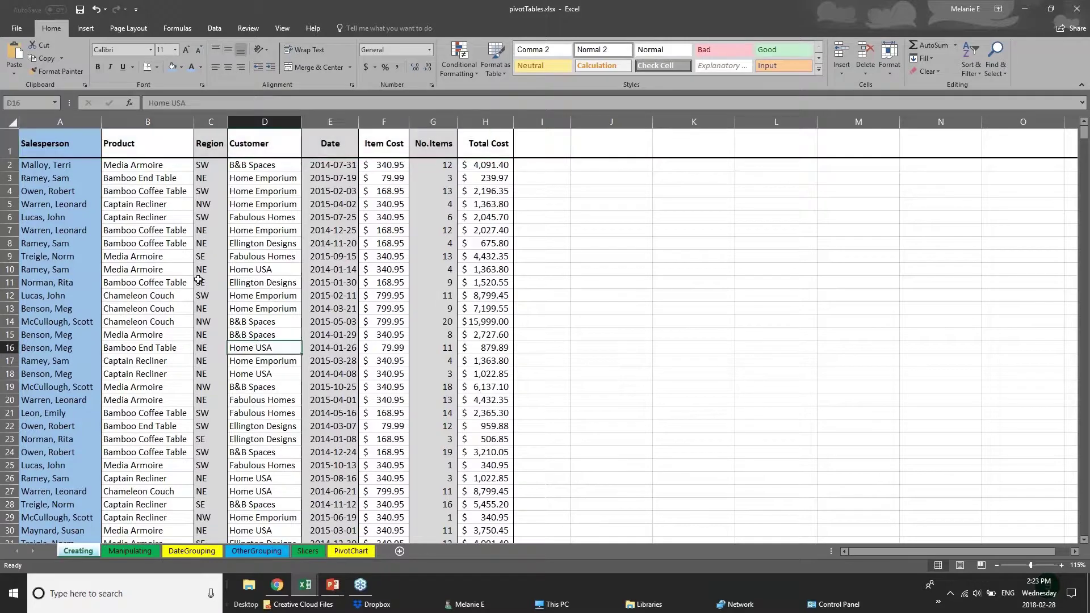
pyautogui.scroll(-1, 78, 450)
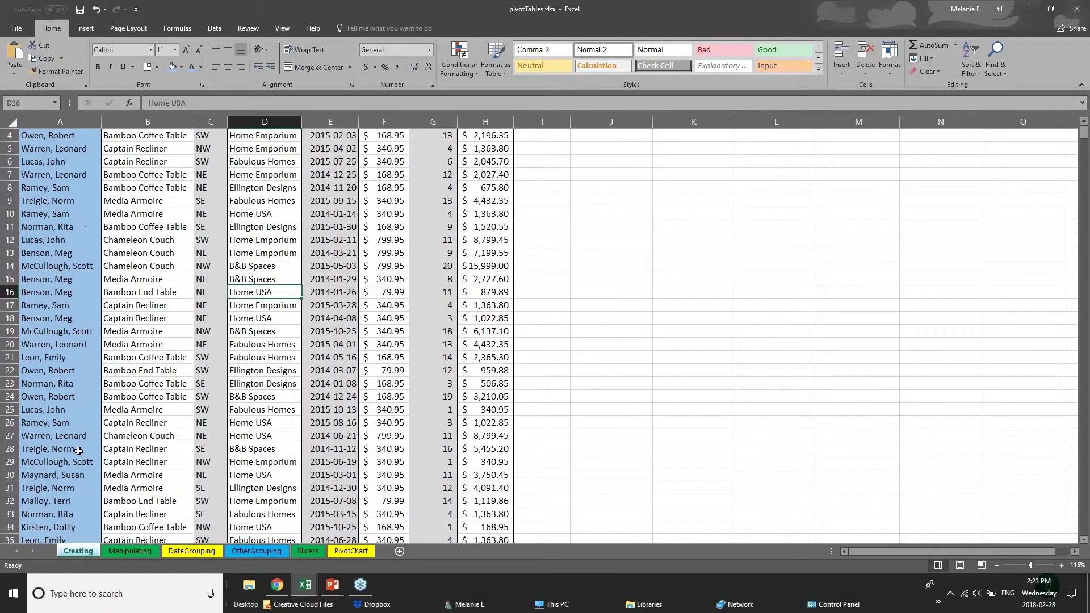
pyautogui.scroll(-10, 79, 450)
pyautogui.click(130, 550)
# Step: Flip through the DateGrouping, Slicers and PivotChart sheets, then go to the 01 - Examples workbook
pyautogui.click(191, 551)
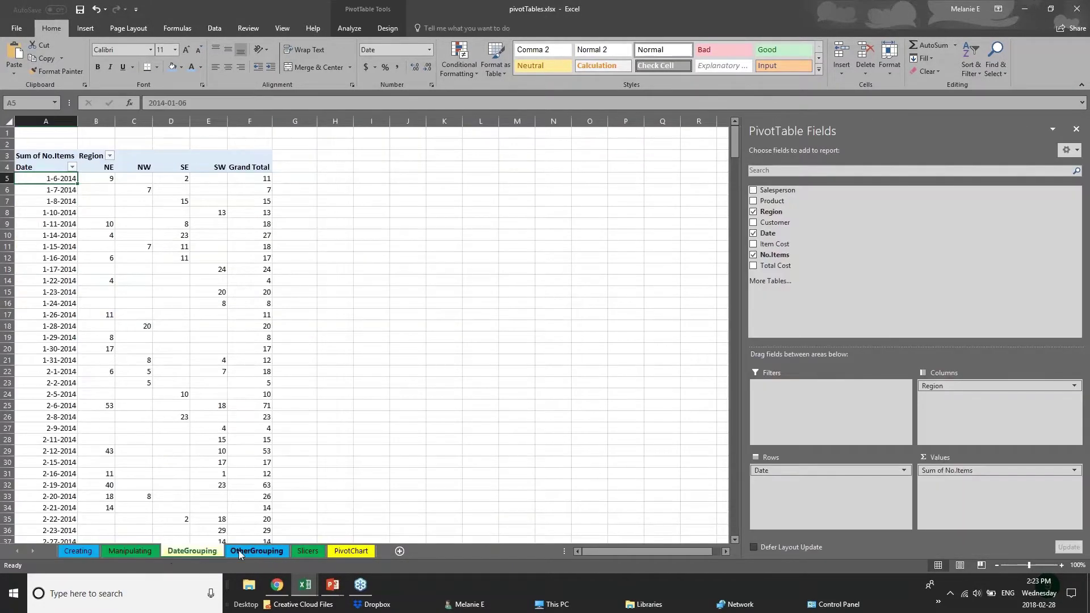
pyautogui.click(239, 551)
pyautogui.click(308, 551)
pyautogui.click(340, 550)
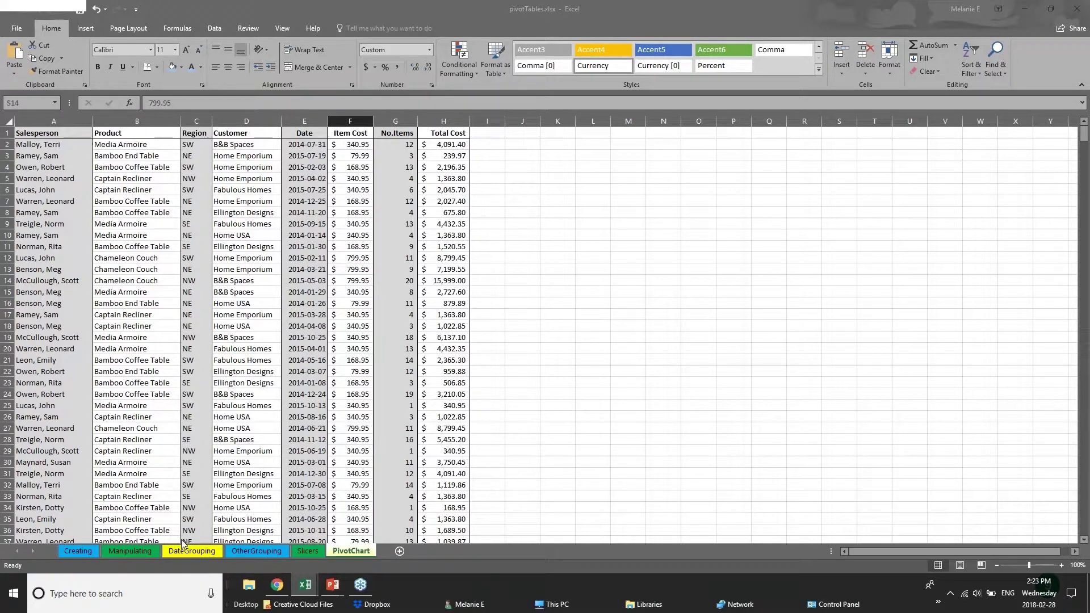
pyautogui.hotkey('ctrl', 'Tab')
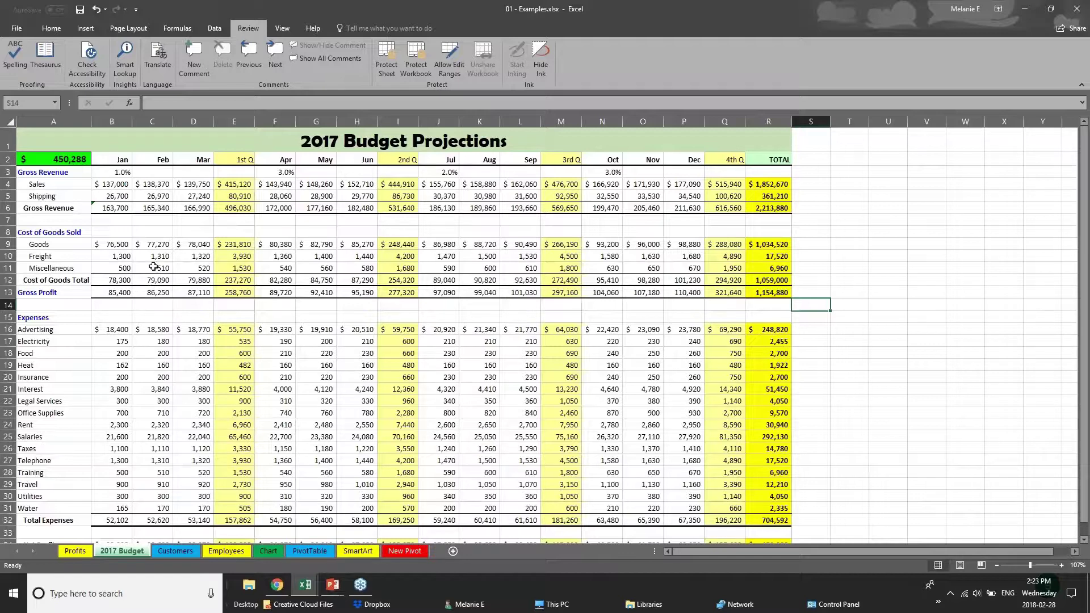
pyautogui.click(237, 160)
pyautogui.click(233, 116)
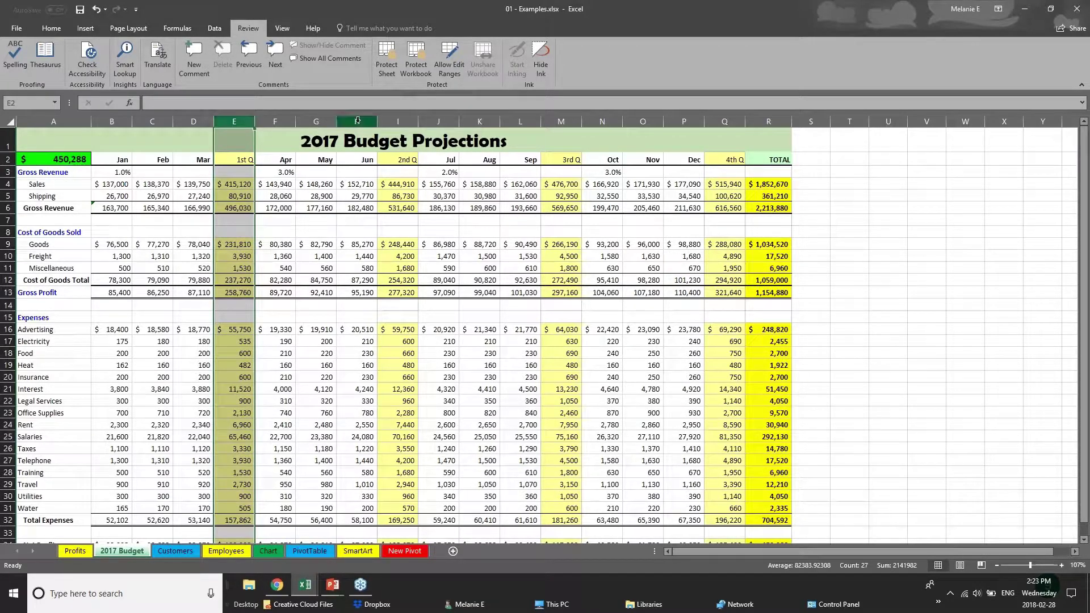
pyautogui.click(398, 121)
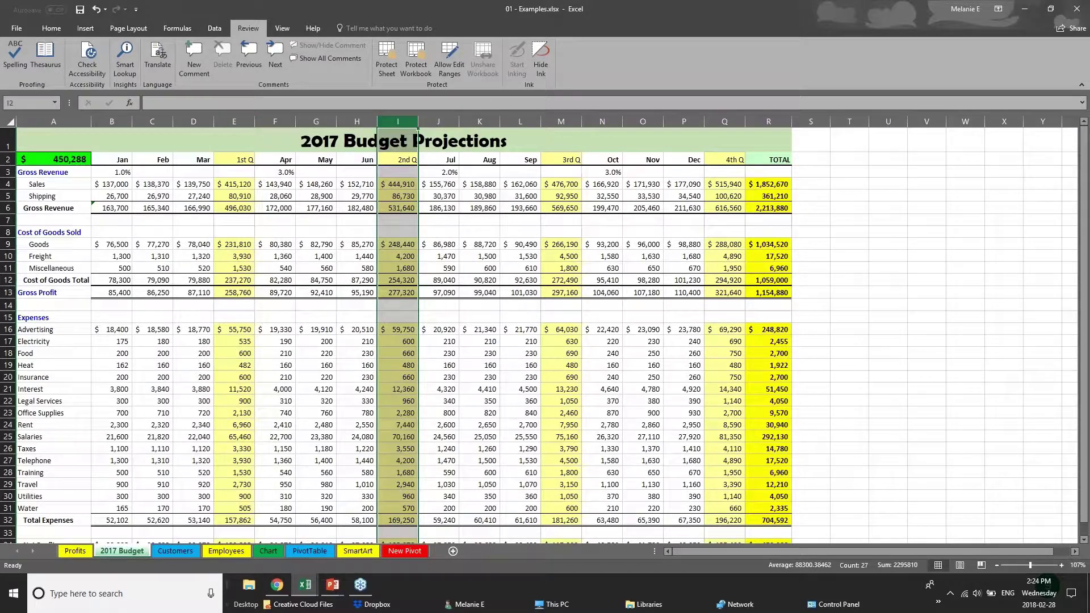
pyautogui.click(726, 121)
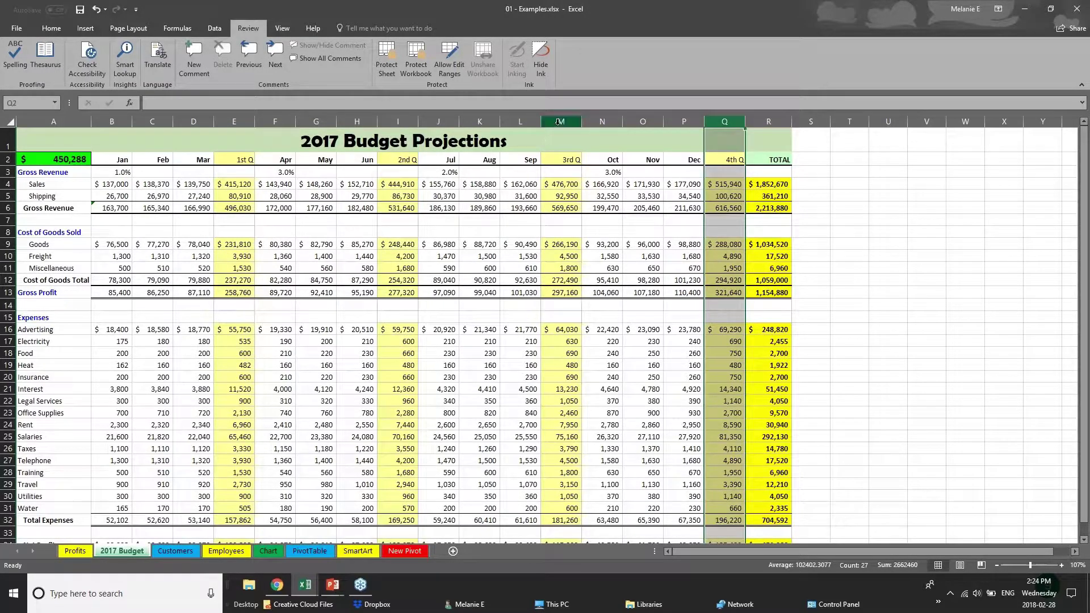
pyautogui.click(560, 122)
pyautogui.moveTo(111, 209); pyautogui.dragTo(782, 208)
pyautogui.moveTo(126, 161); pyautogui.dragTo(773, 161)
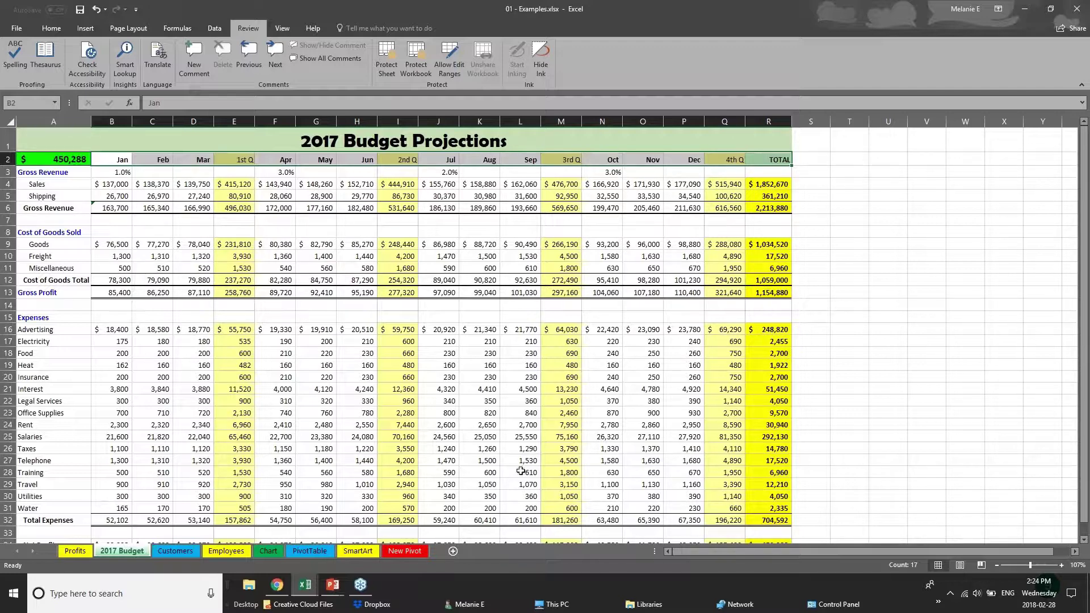
pyautogui.scroll(-1, 515, 475)
pyautogui.scroll(1, 516, 476)
# Step: Remove all borders from the whole 2017 Budget sheet
pyautogui.click(12, 122)
pyautogui.click(39, 29)
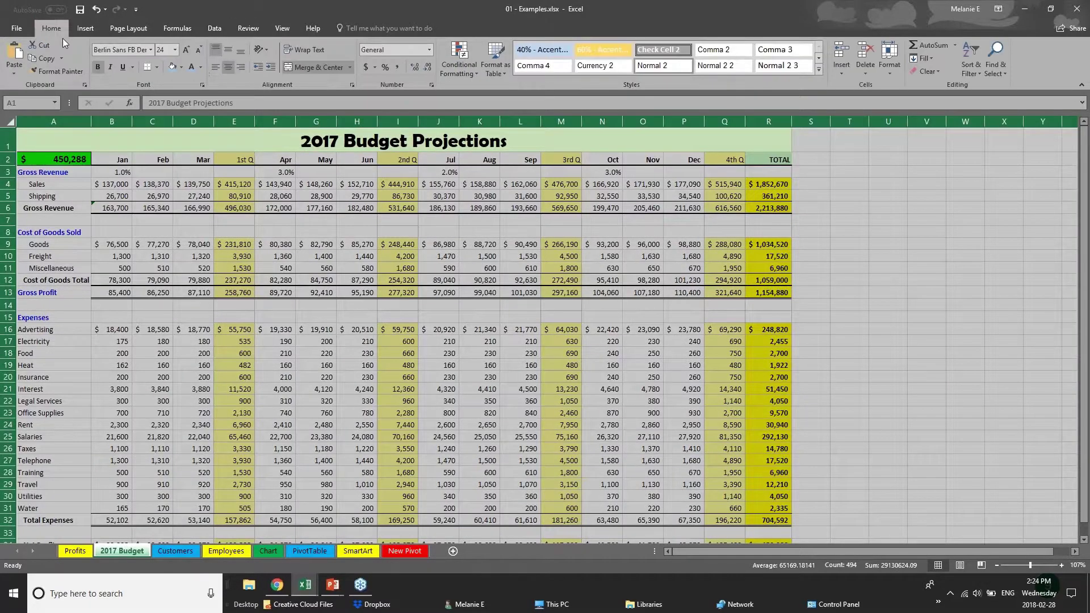
pyautogui.click(156, 68)
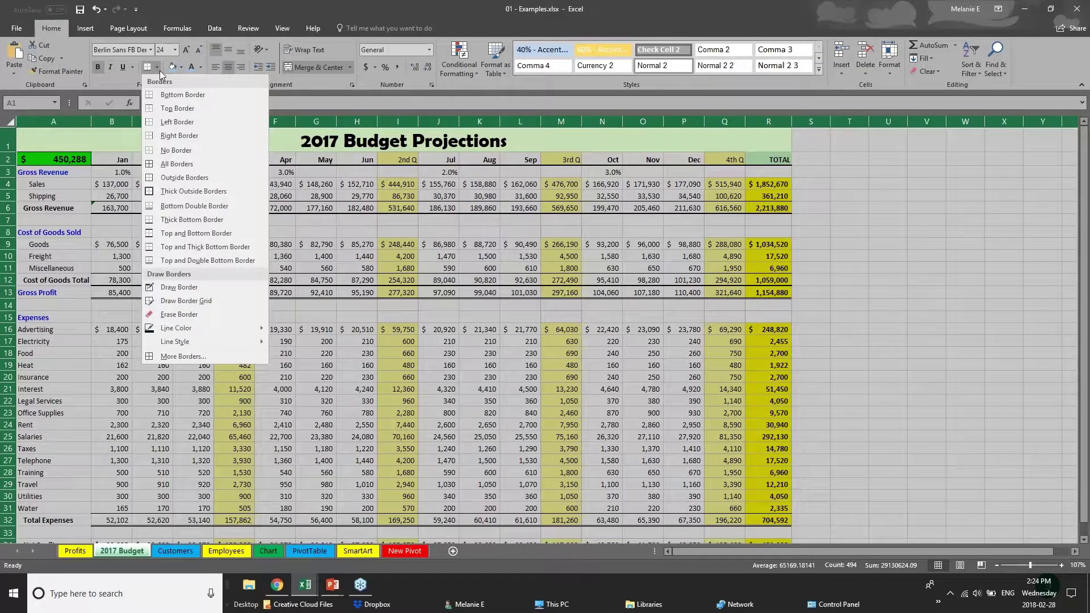
pyautogui.click(186, 151)
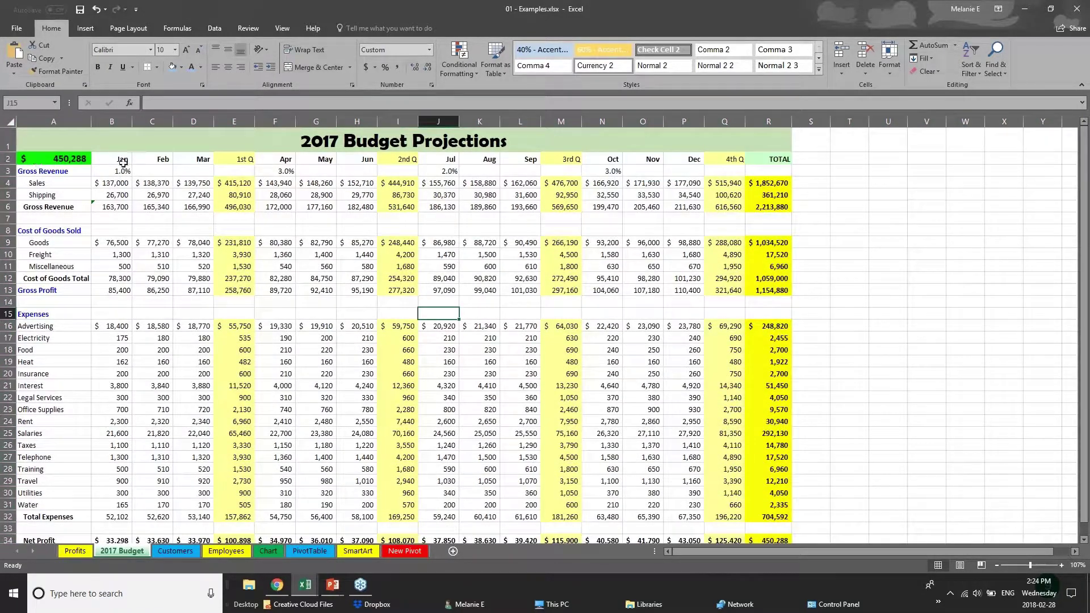
# Step: Give the B2:R2 header row top and bottom borders and a blue fill
pyautogui.click(122, 161)
pyautogui.moveTo(165, 164); pyautogui.dragTo(769, 159)
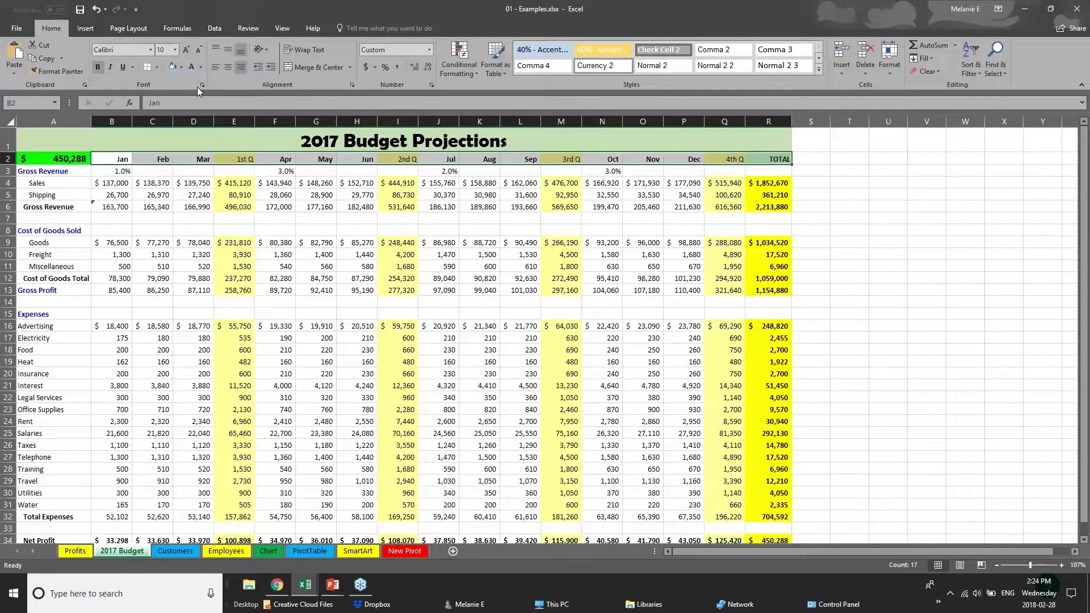
pyautogui.click(157, 67)
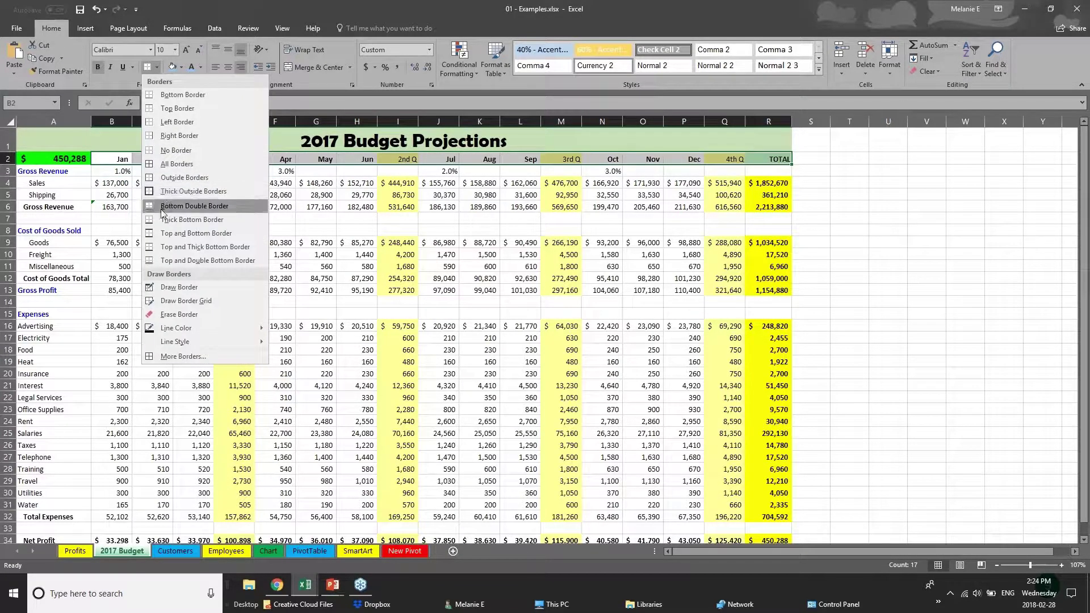
pyautogui.click(169, 233)
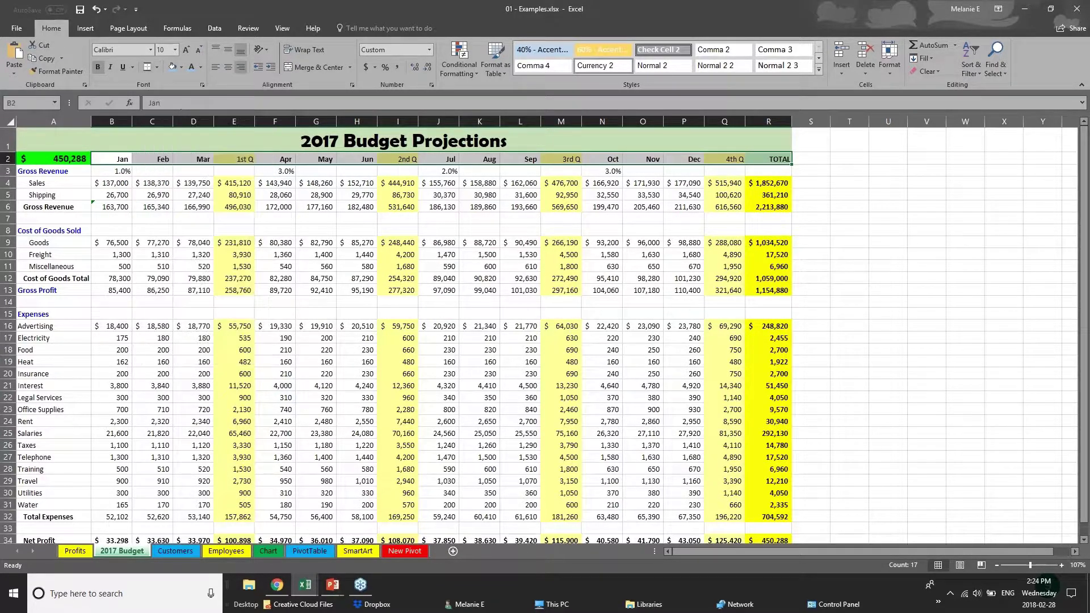
pyautogui.click(174, 73)
pyautogui.click(163, 267)
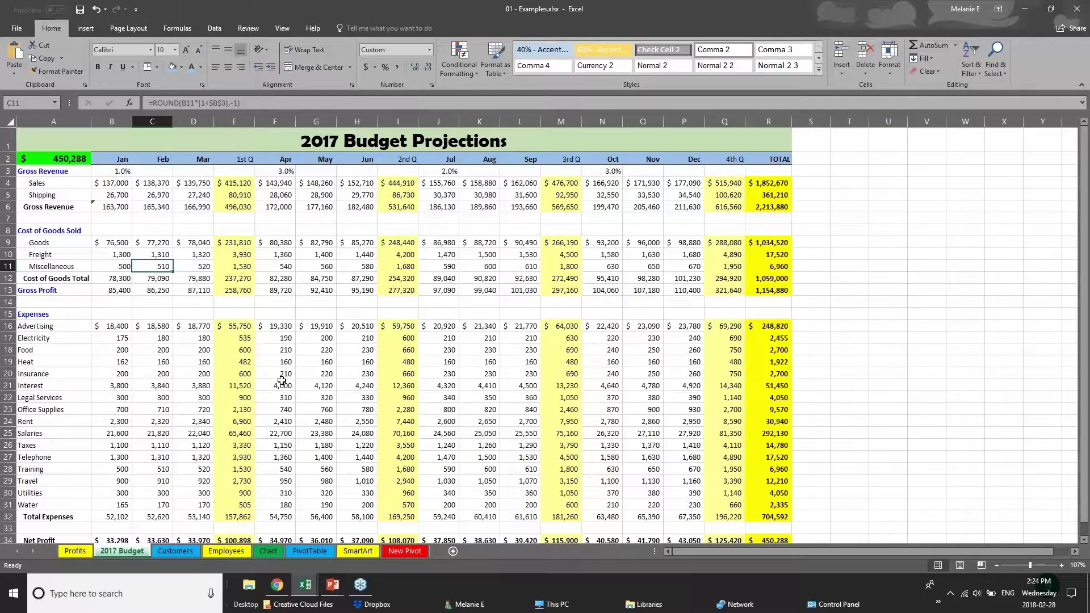
pyautogui.click(170, 206)
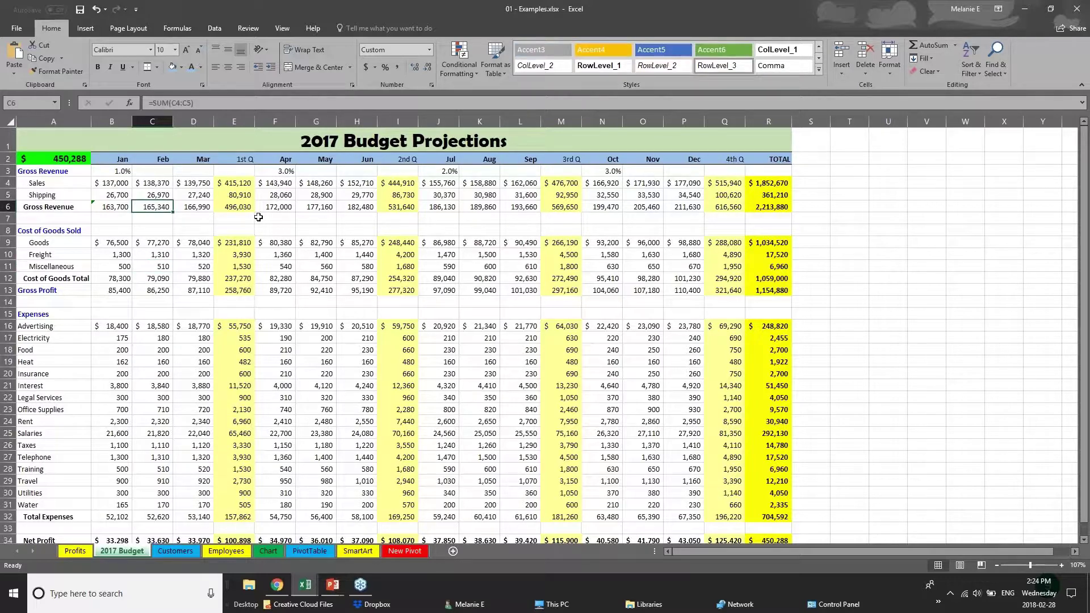
pyautogui.click(103, 184)
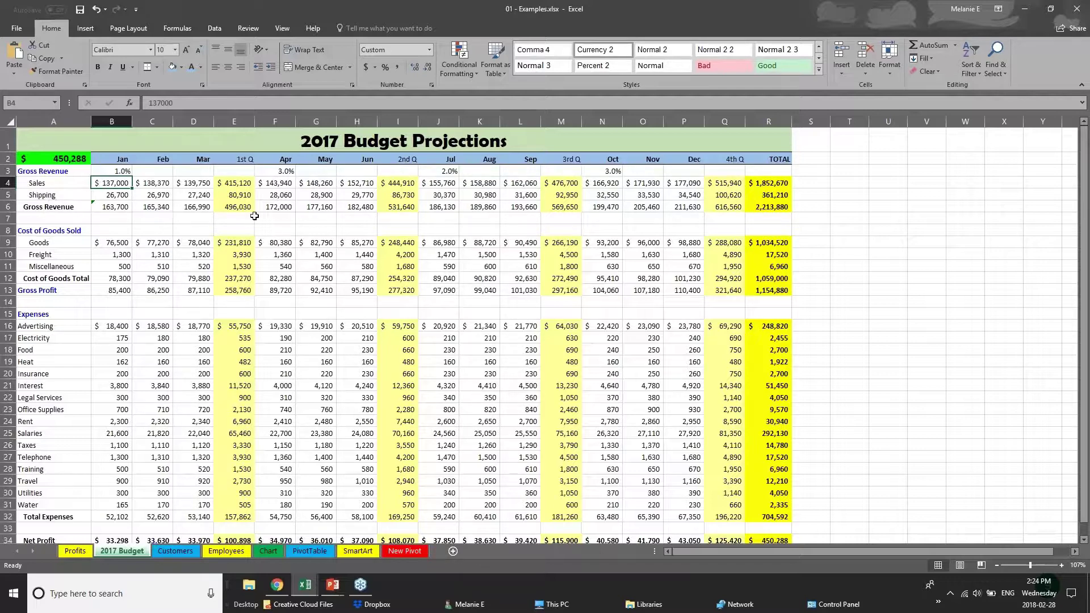
# Step: Set the 2017 Budget Projections title text in A1 to the Arial font
pyautogui.click(8, 141)
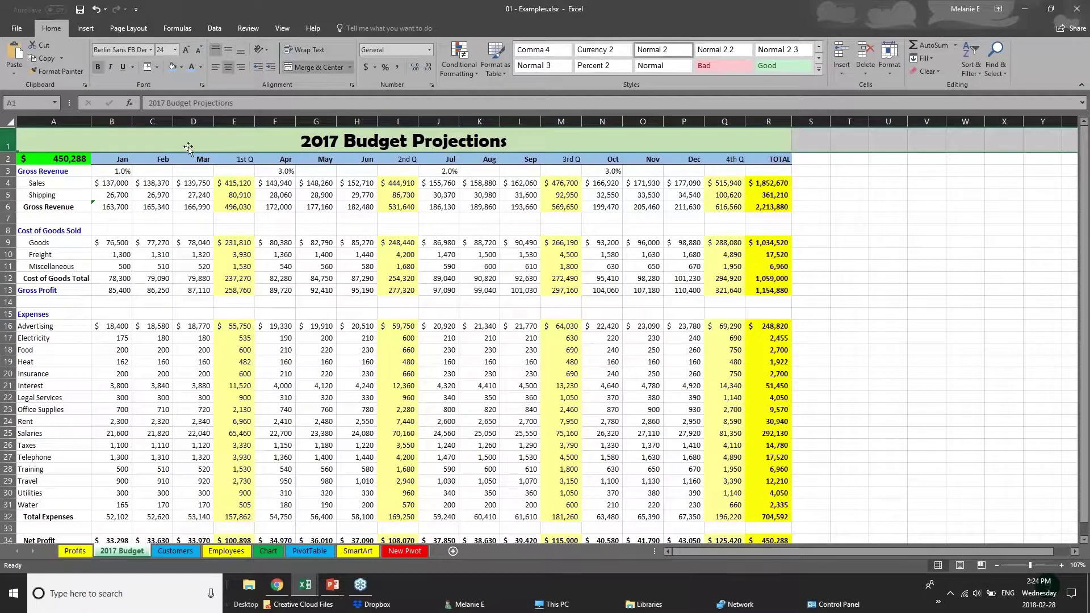
pyautogui.doubleClick(304, 142)
pyautogui.moveTo(305, 142); pyautogui.dragTo(509, 144)
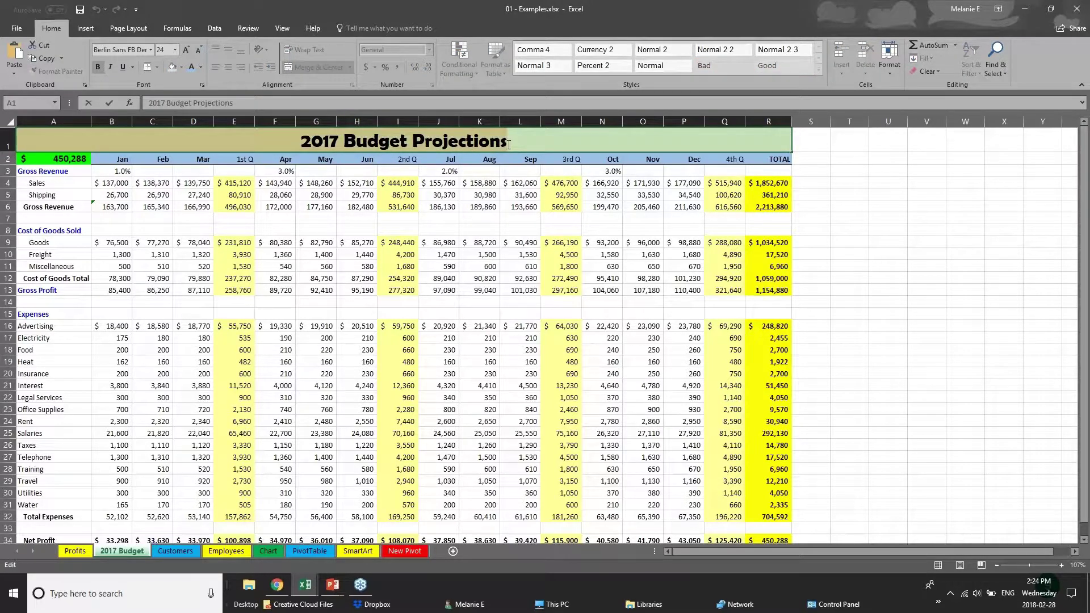
pyautogui.click(152, 50)
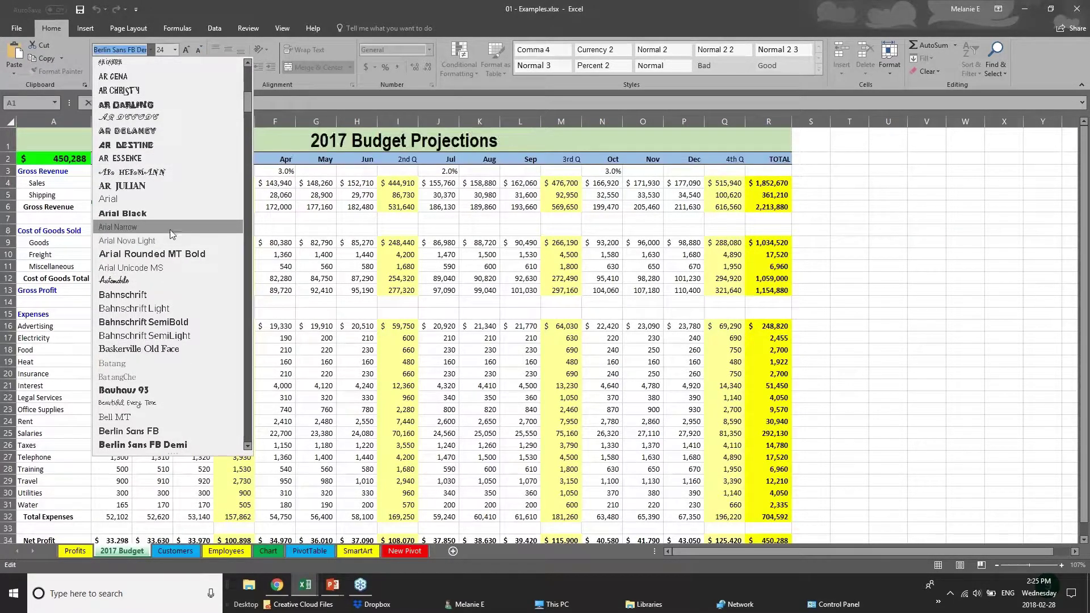
pyautogui.click(172, 202)
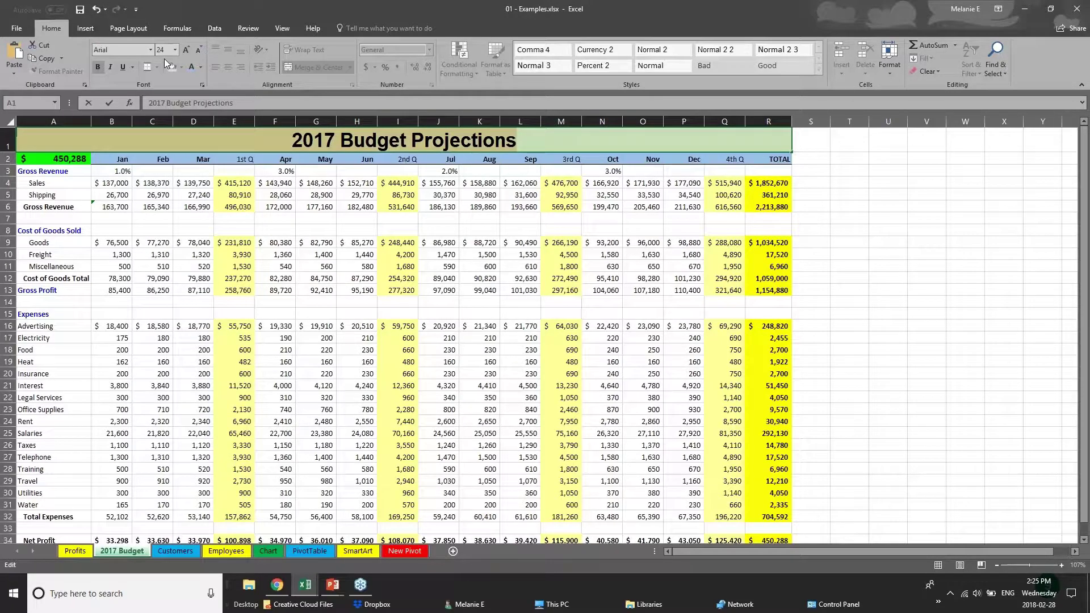
pyautogui.rightClick(386, 142)
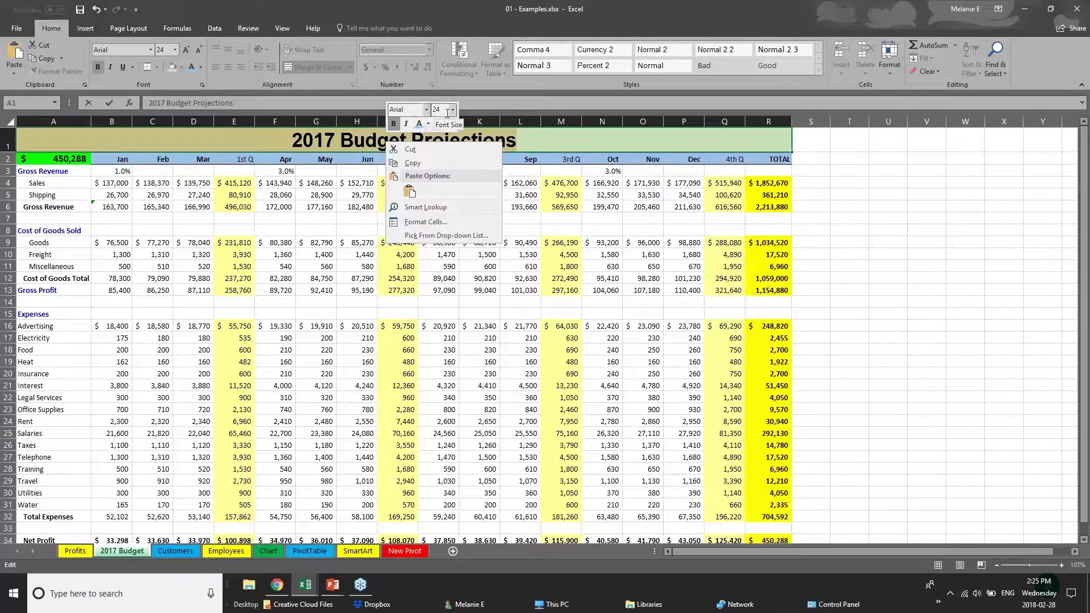
# Step: Give the Net Profit row A34:R34 a dark grey fill and white font
pyautogui.click(258, 133)
pyautogui.click(267, 163)
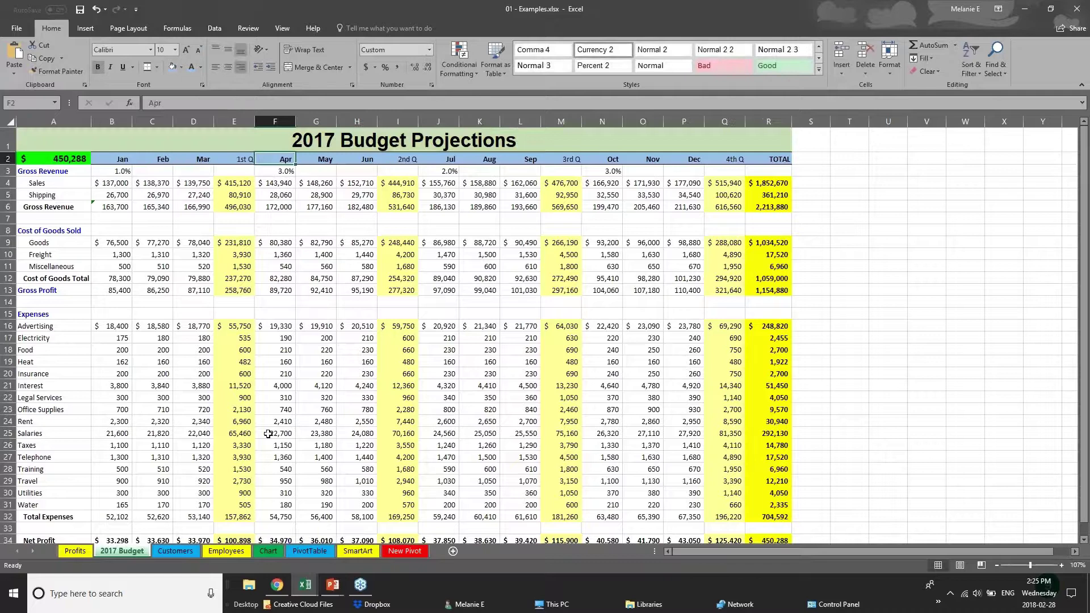
pyautogui.click(288, 467)
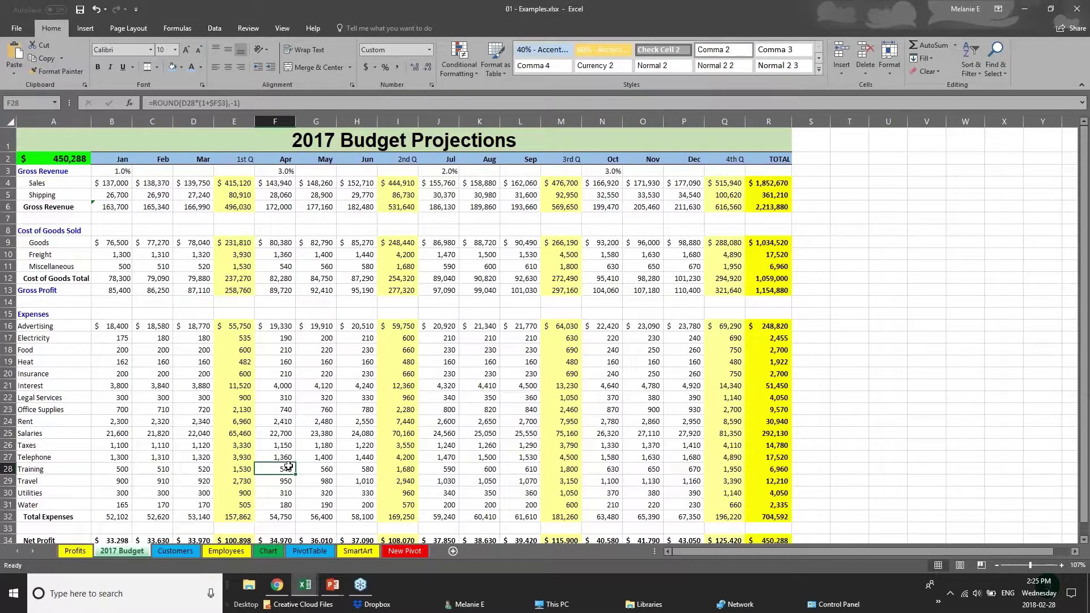
pyautogui.scroll(-3, 289, 467)
pyautogui.moveTo(772, 420); pyautogui.dragTo(17, 416)
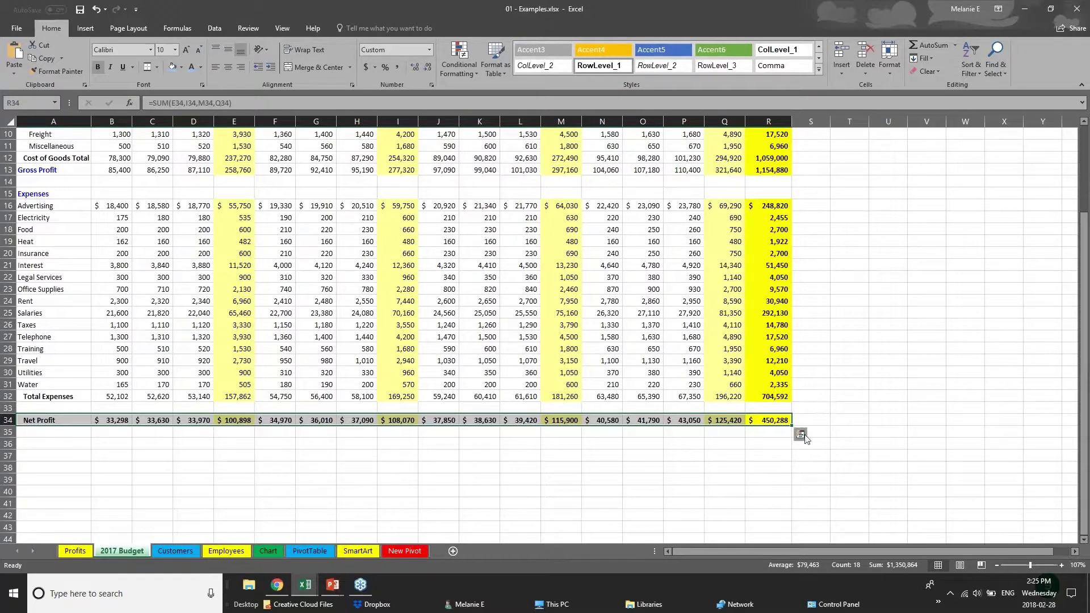
pyautogui.click(182, 66)
pyautogui.click(180, 108)
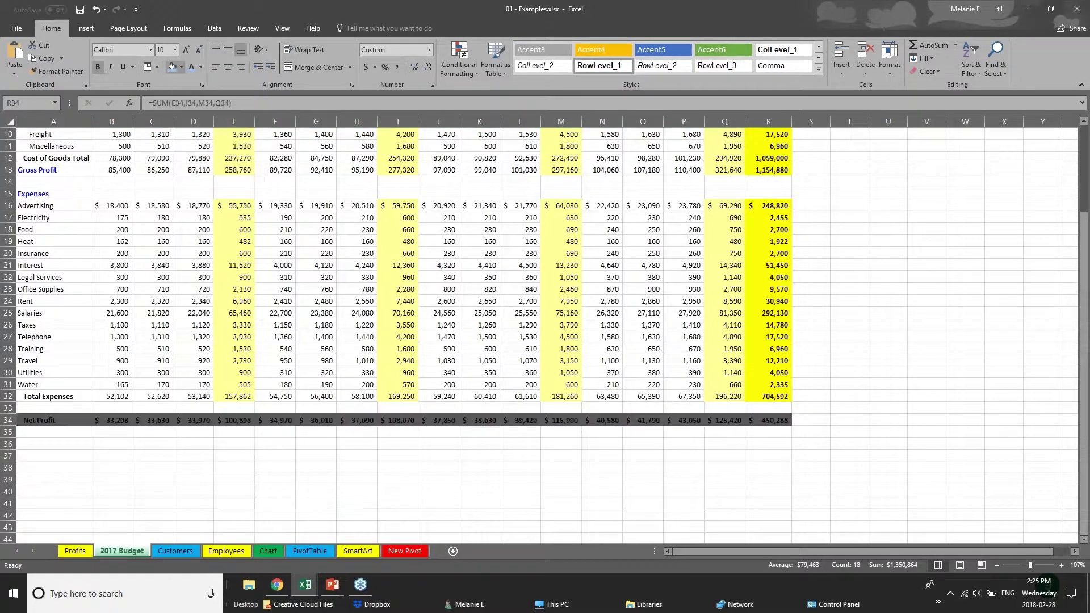
pyautogui.click(200, 67)
pyautogui.click(193, 108)
pyautogui.click(428, 446)
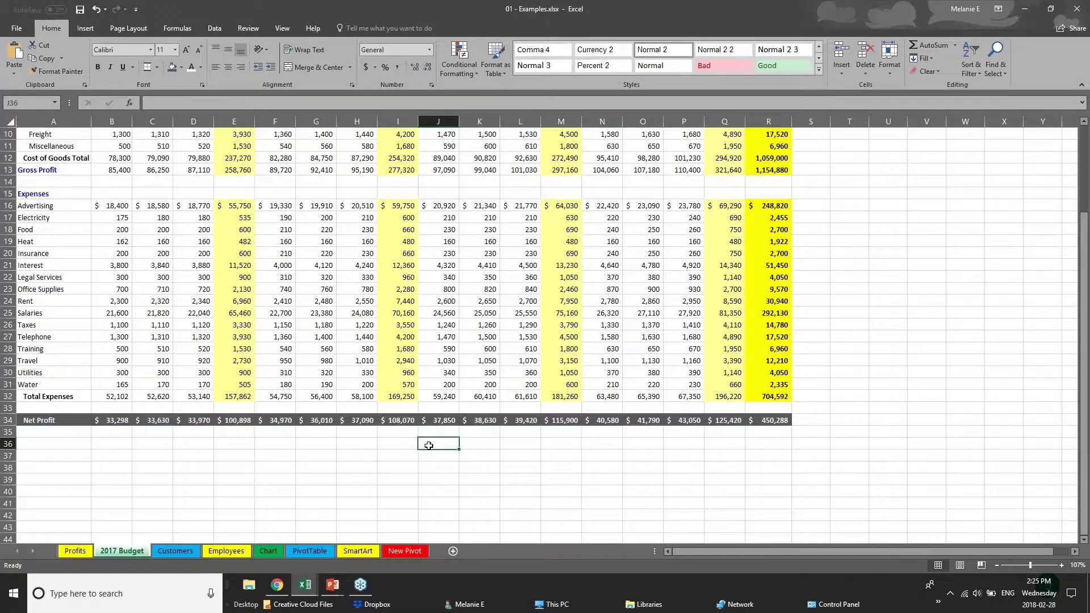
# Step: Scroll back to the top and bring up the Creating Charts presentation slide
pyautogui.scroll(1, 428, 446)
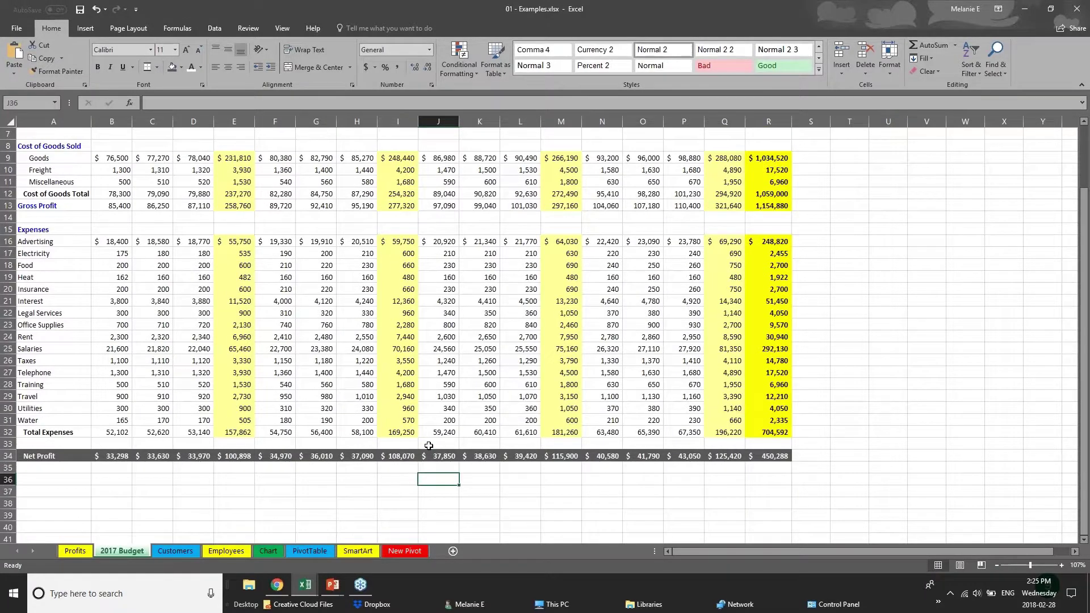
pyautogui.scroll(2, 429, 445)
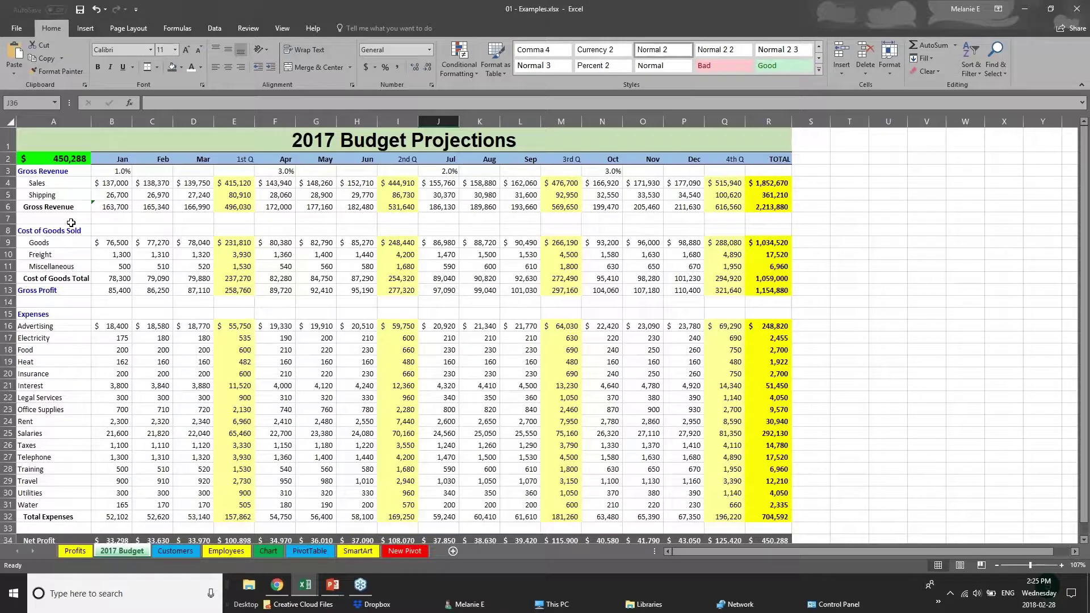
pyautogui.click(332, 585)
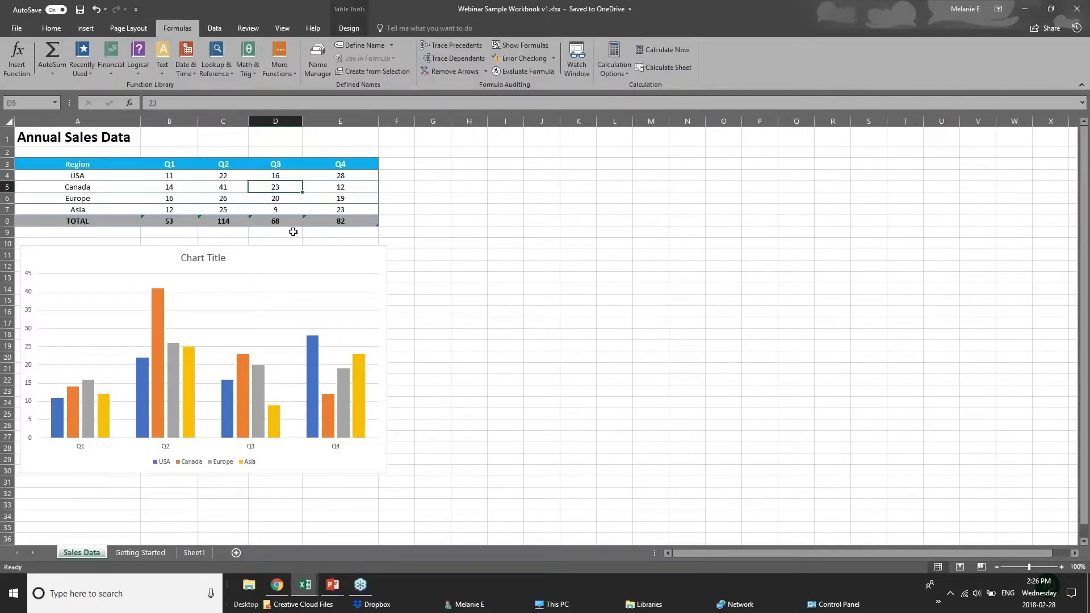
# Step: Review the USA Q1–Q4 values in B4:E4 and the SUM totals in B8 and E8
pyautogui.click(192, 177)
pyautogui.click(232, 178)
pyautogui.click(286, 178)
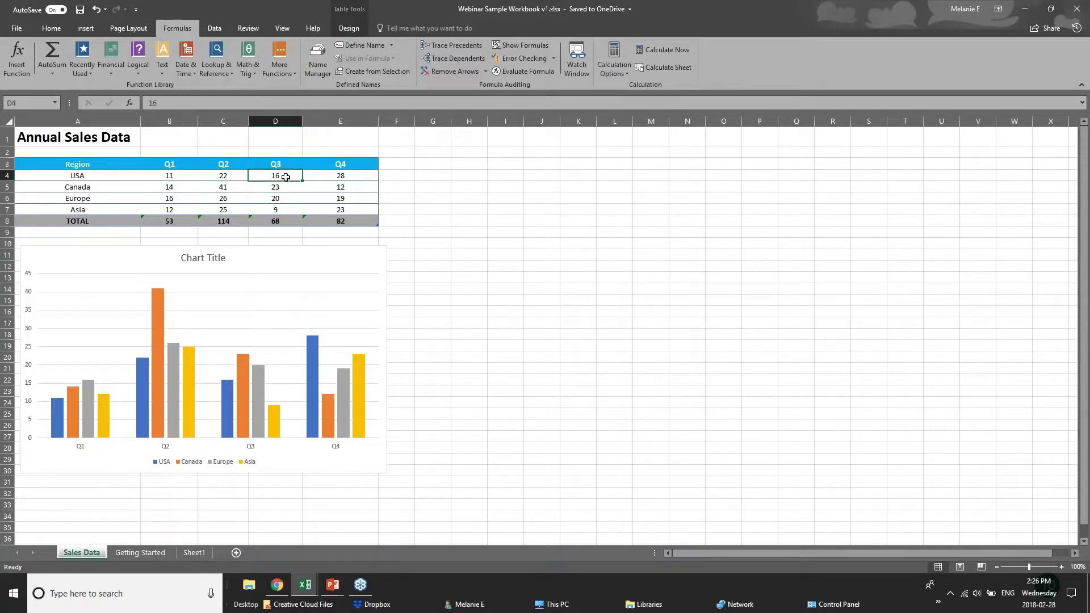
pyautogui.click(338, 174)
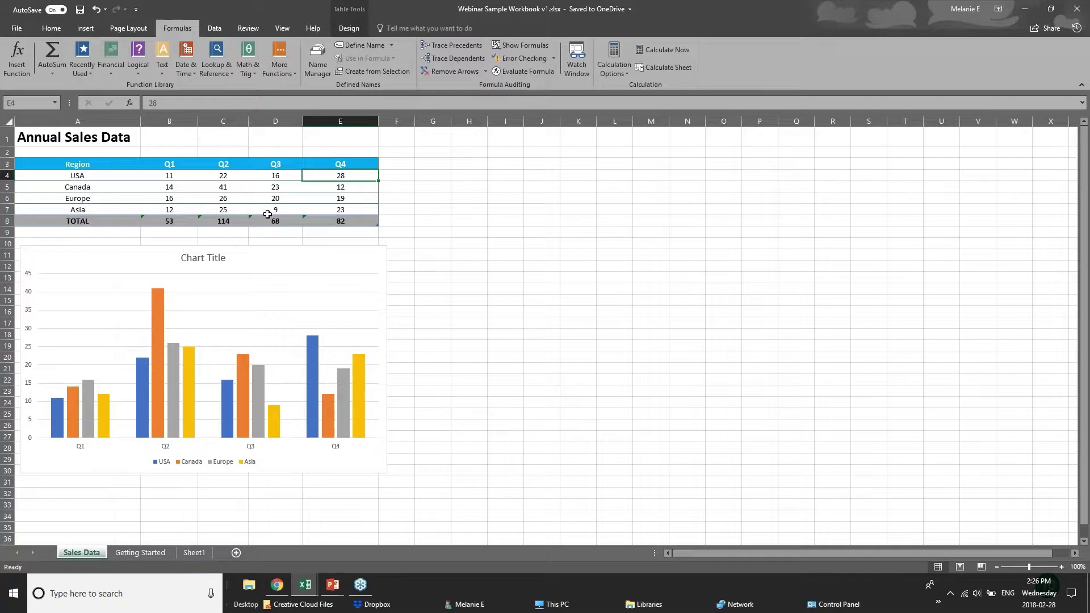
pyautogui.click(357, 221)
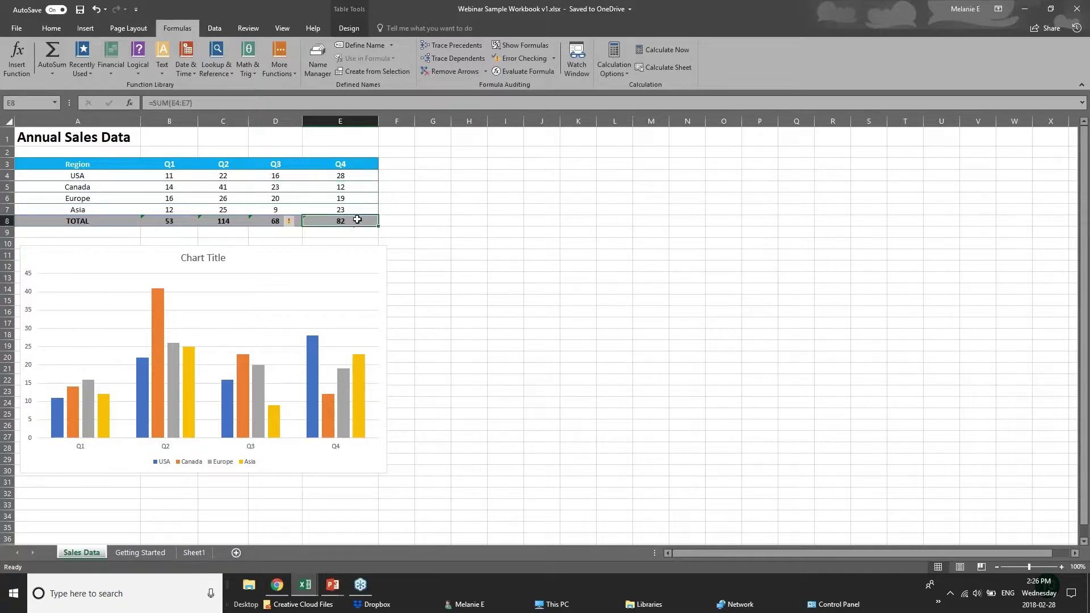
pyautogui.click(171, 221)
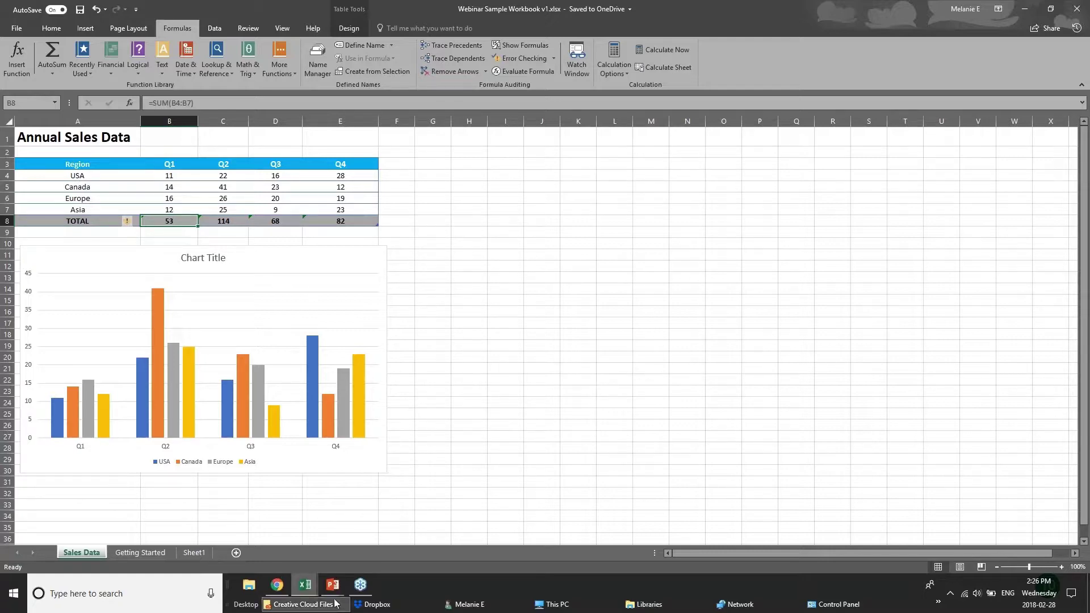
pyautogui.click(305, 585)
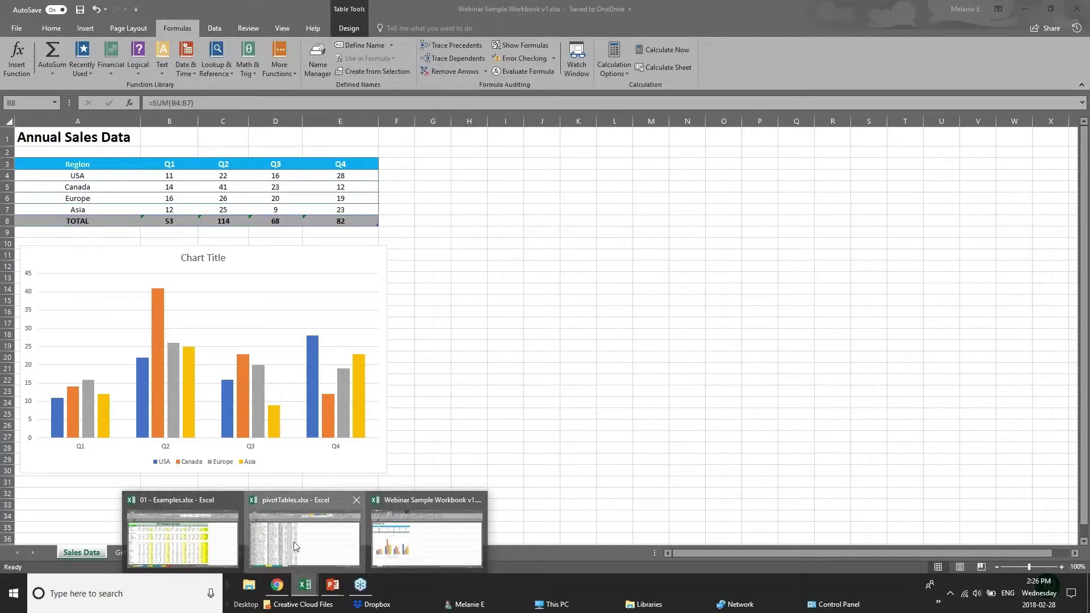
# Step: Open the Chart sheet of the 01 - Examples workbook
pyautogui.click(294, 547)
pyautogui.click(236, 554)
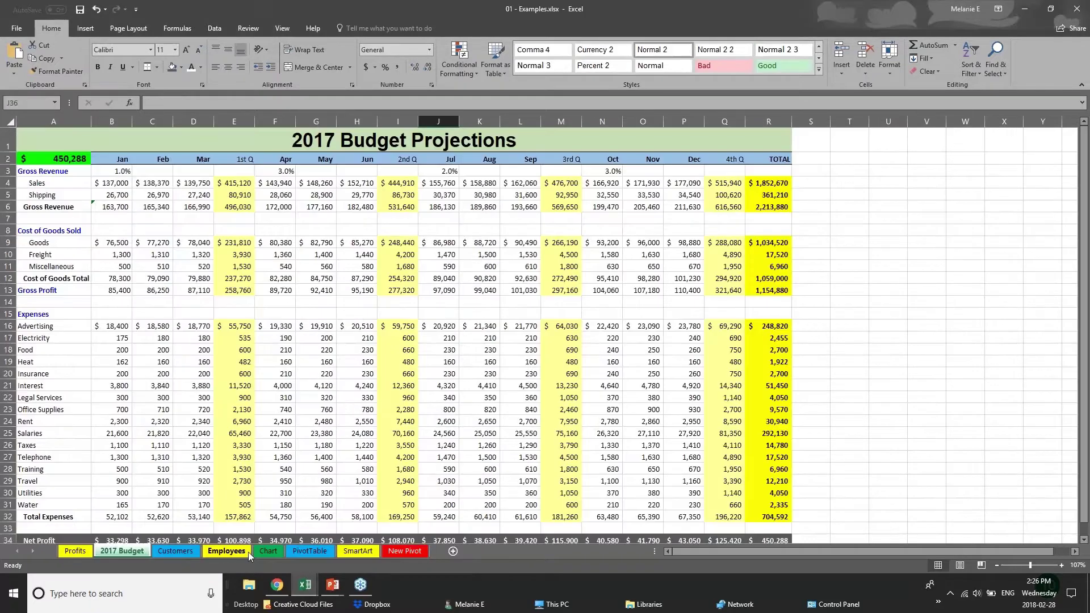
pyautogui.click(267, 550)
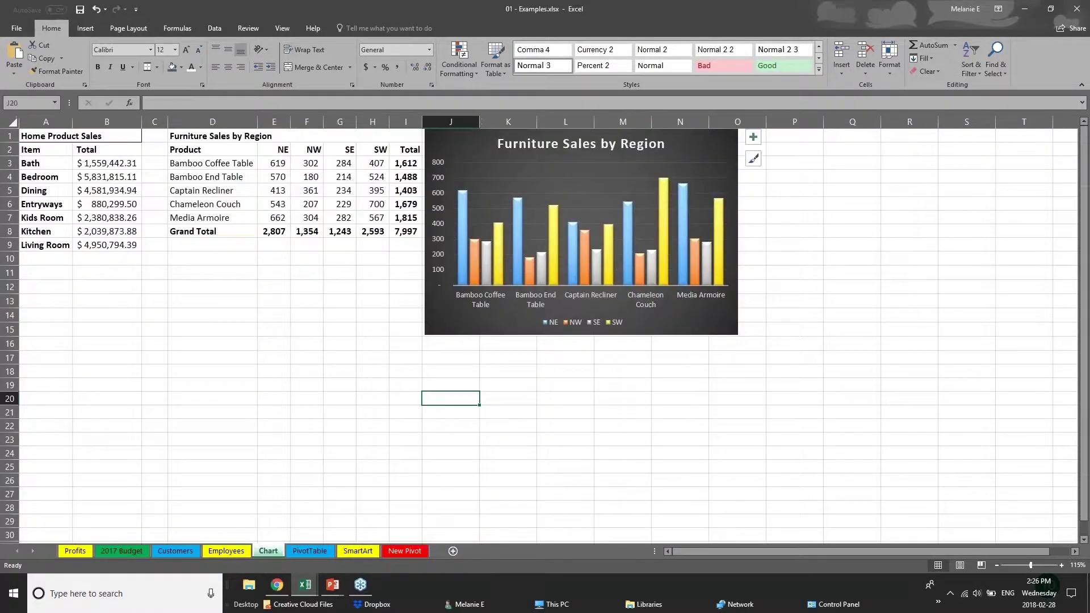
# Step: Delete the existing Furniture Sales by Region chart
pyautogui.moveTo(772, 341); pyautogui.dragTo(883, 389)
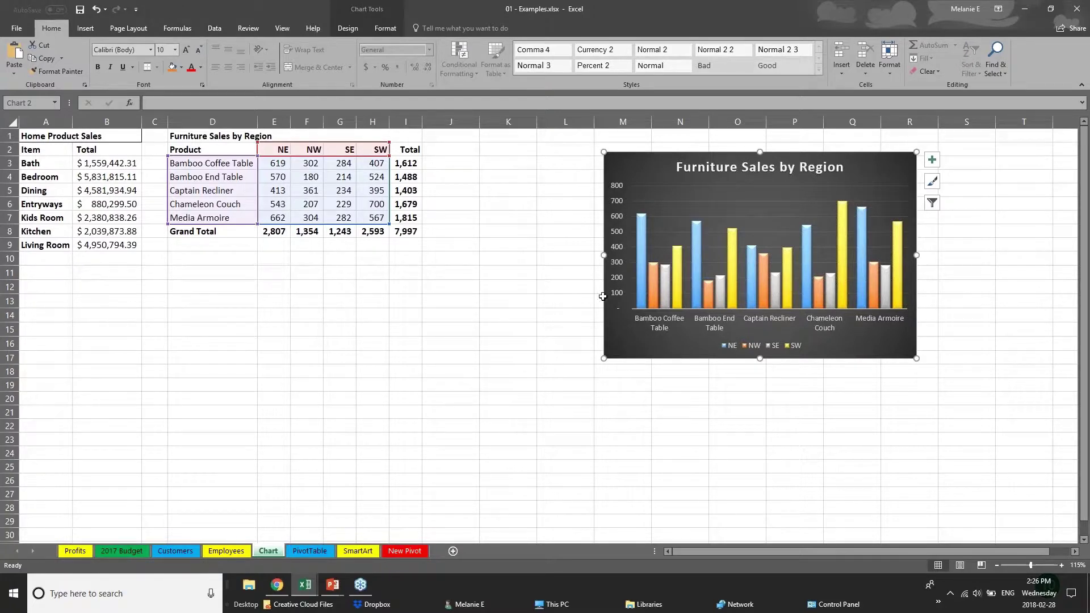
pyautogui.moveTo(704, 359); pyautogui.dragTo(817, 350)
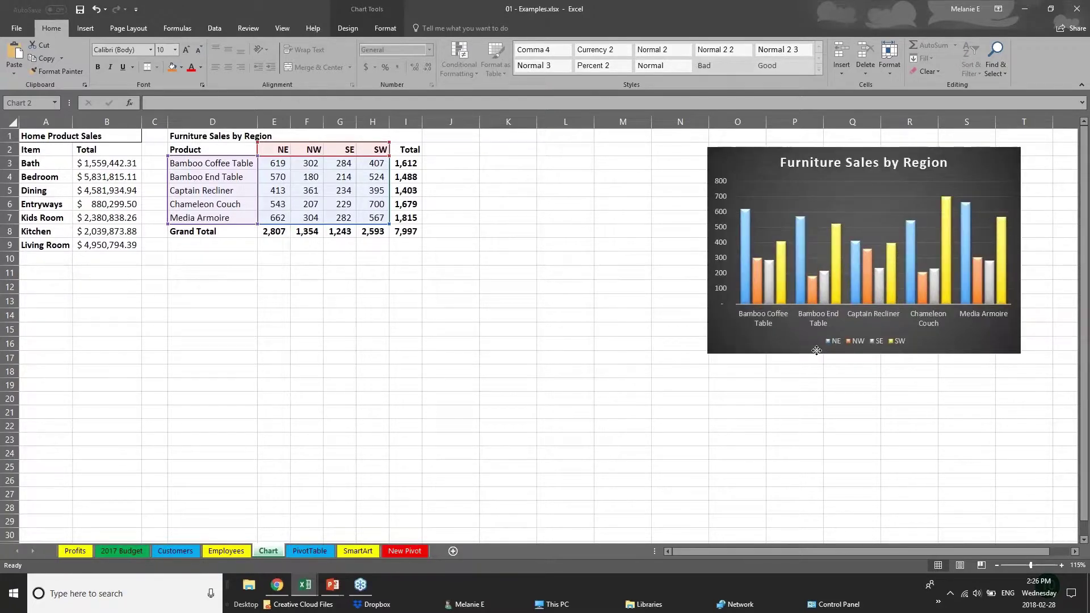
pyautogui.press('Delete')
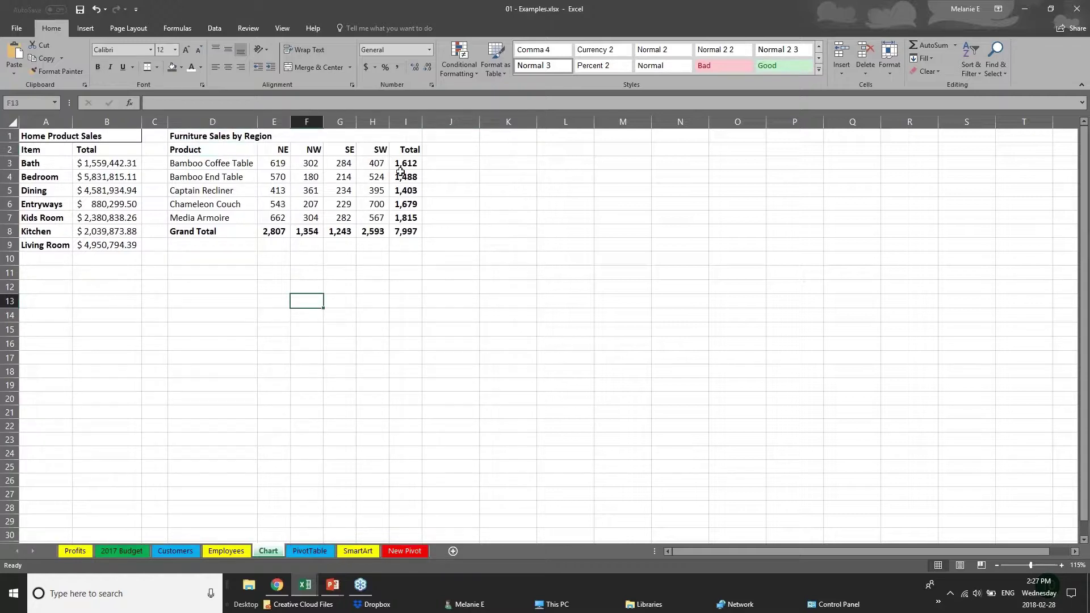
pyautogui.moveTo(403, 166); pyautogui.dragTo(413, 227)
pyautogui.moveTo(218, 230); pyautogui.dragTo(409, 231)
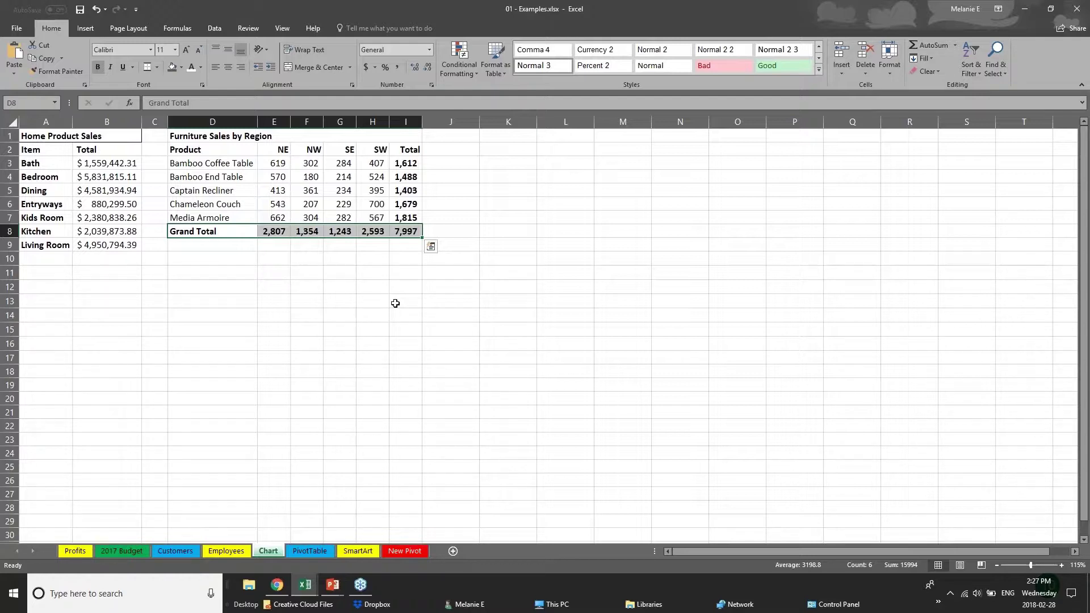
pyautogui.click(273, 287)
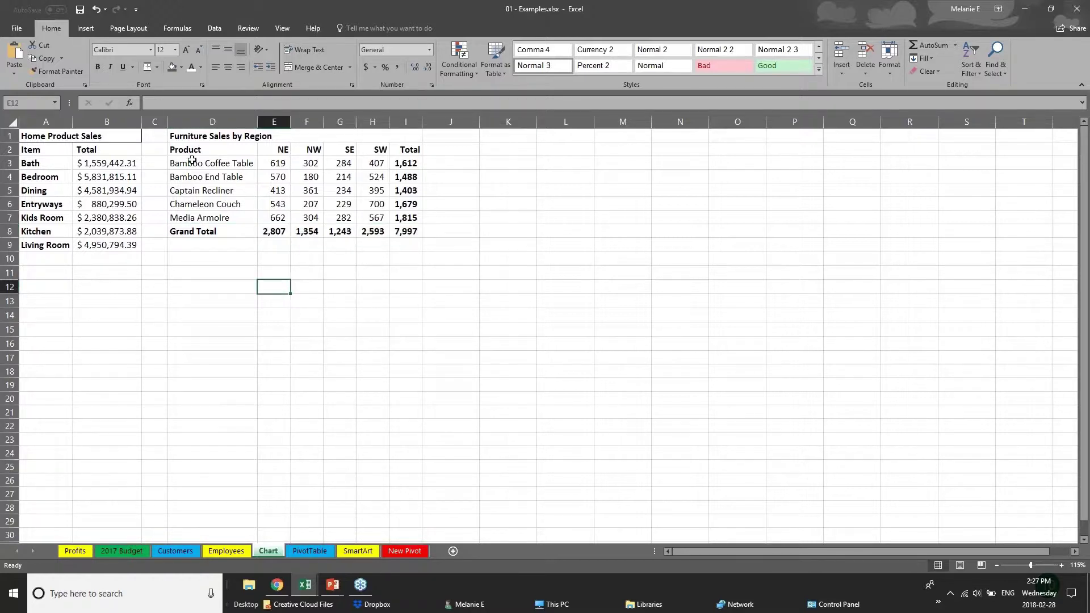
pyautogui.moveTo(194, 149); pyautogui.dragTo(385, 217)
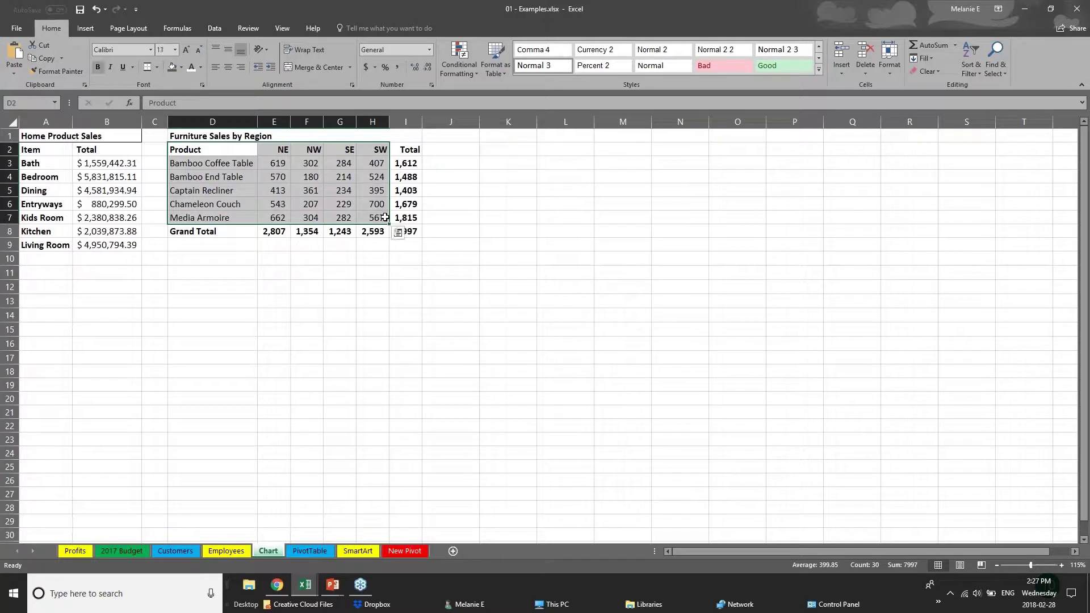
# Step: Browse the Hierarchy and then the Column or Bar chart types on the Insert tab
pyautogui.click(85, 29)
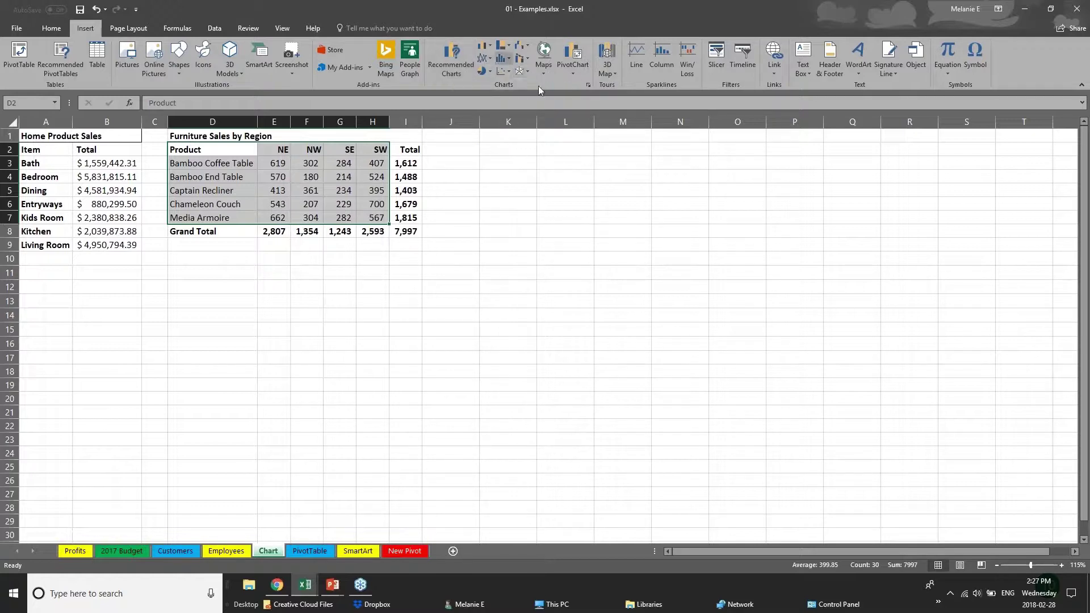
pyautogui.click(509, 47)
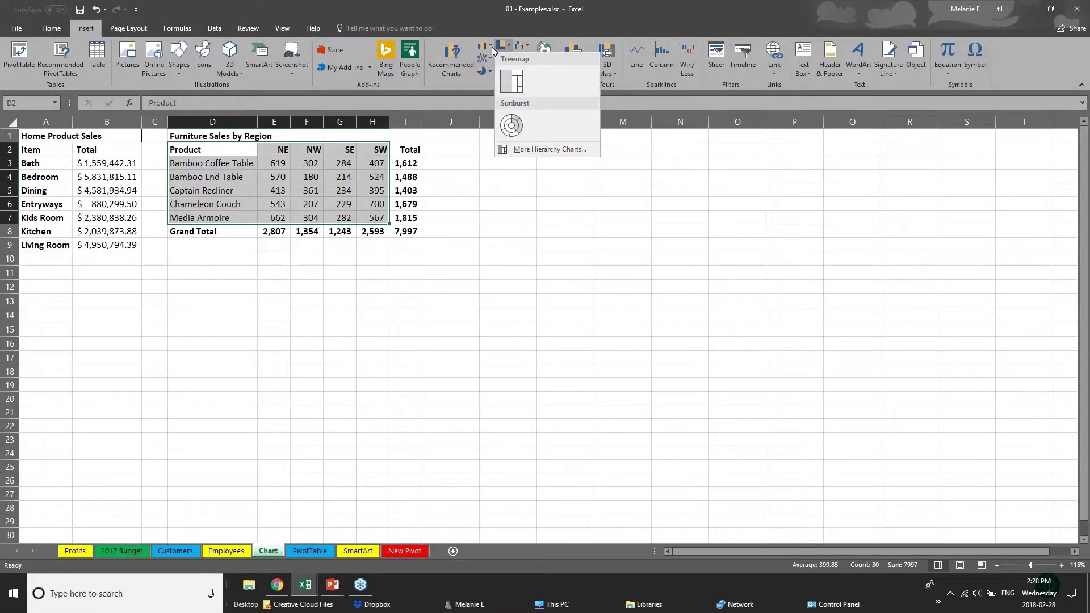
pyautogui.click(491, 47)
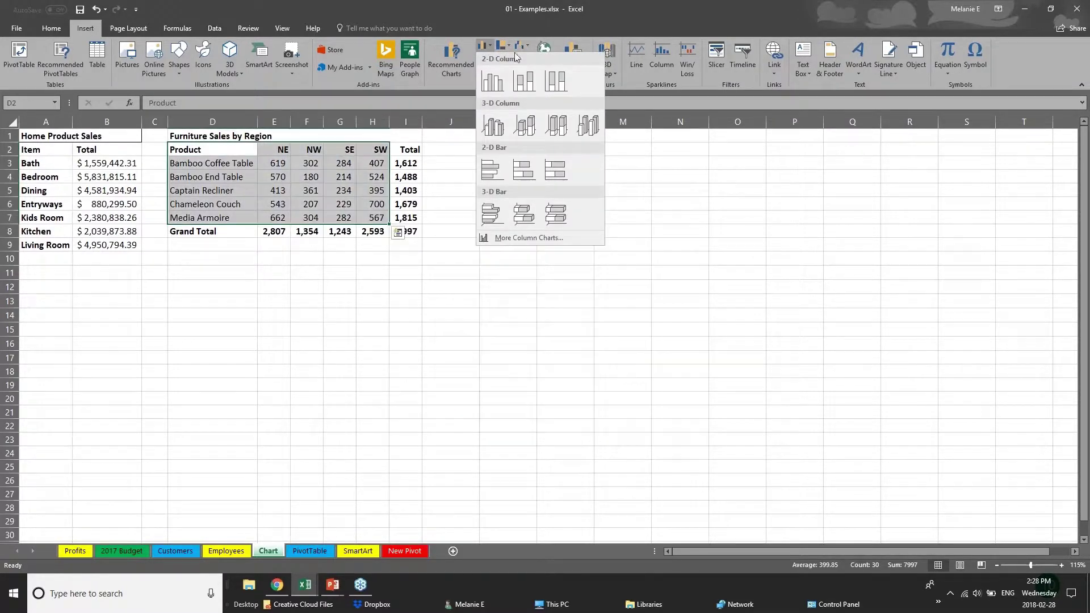
# Step: Compare the Recommended Charts previews and pick the Clustered Bar chart
pyautogui.click(444, 63)
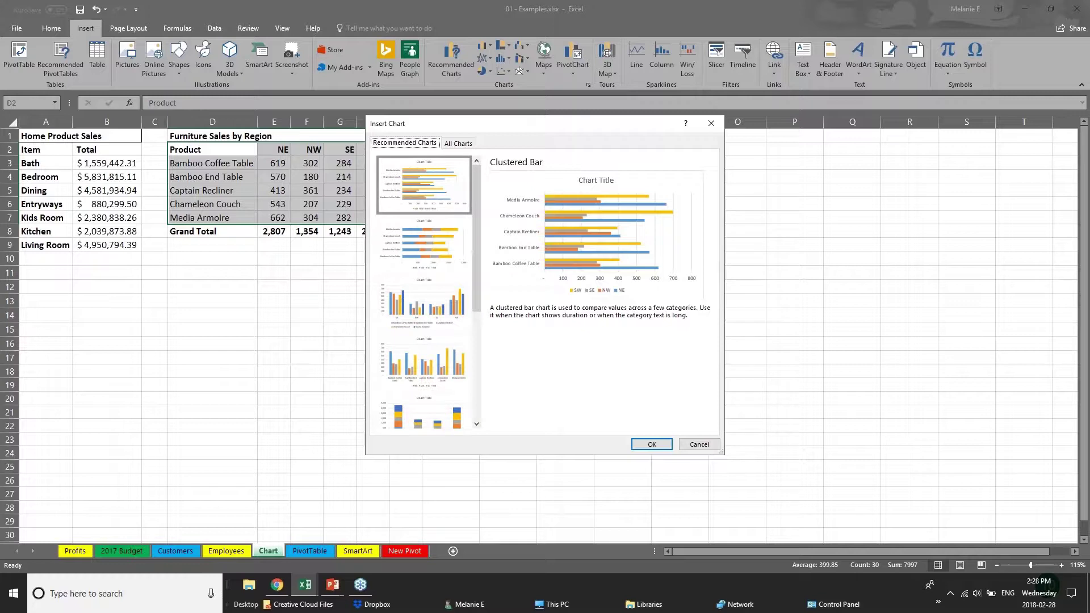
pyautogui.click(427, 262)
pyautogui.click(437, 328)
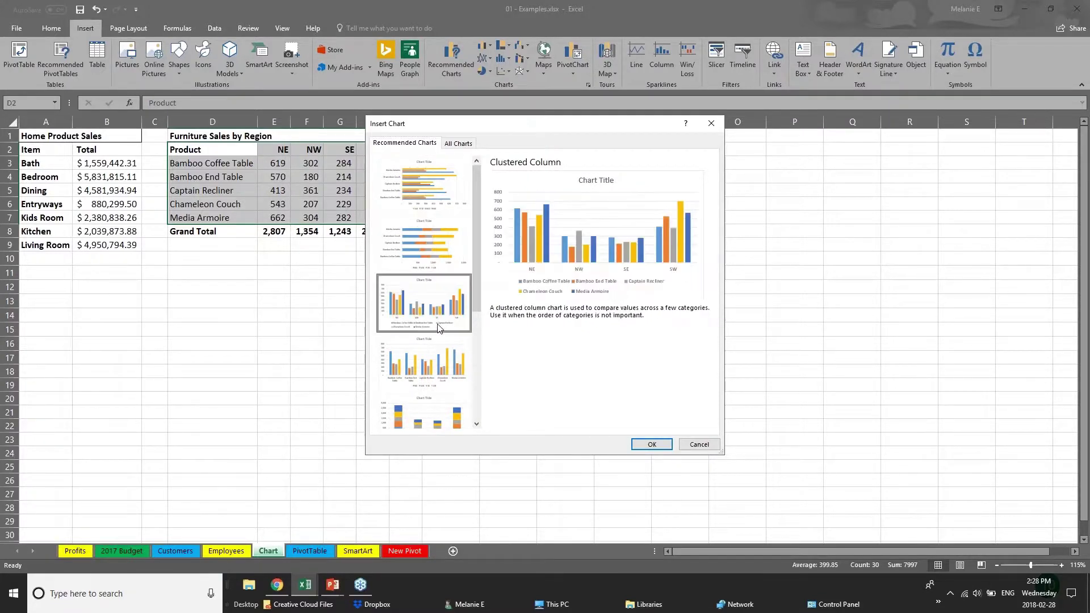
pyautogui.click(449, 372)
pyautogui.click(457, 417)
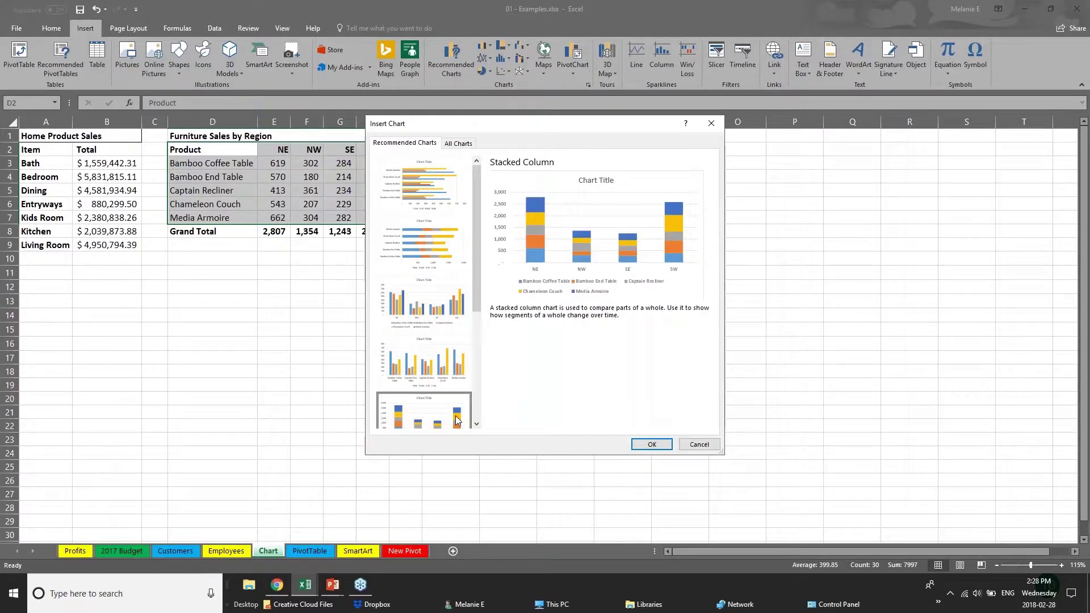
pyautogui.moveTo(476, 282); pyautogui.dragTo(487, 394)
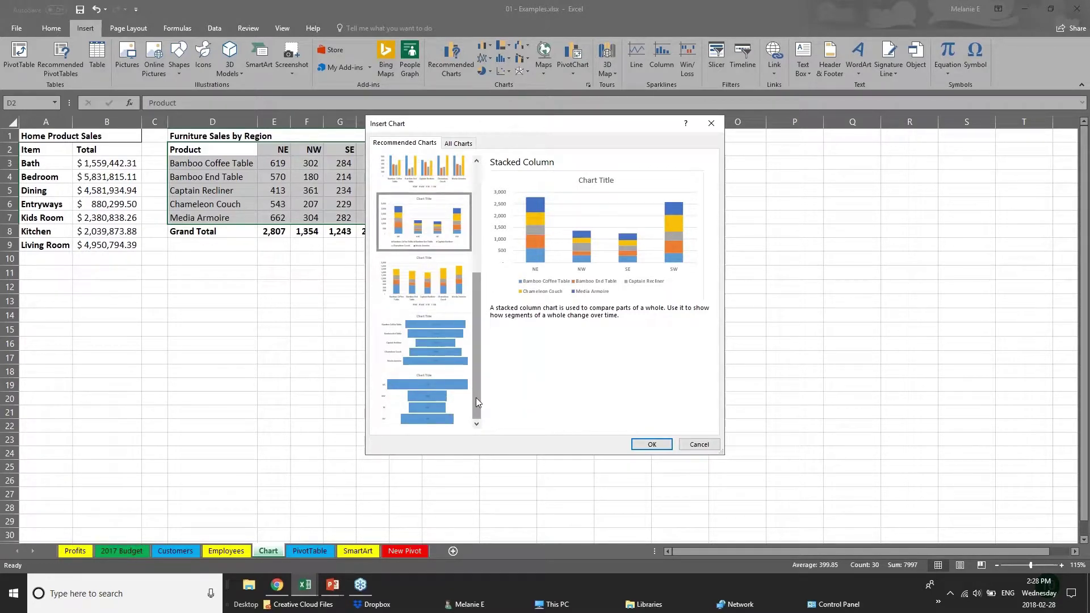
pyautogui.moveTo(474, 376); pyautogui.dragTo(474, 300)
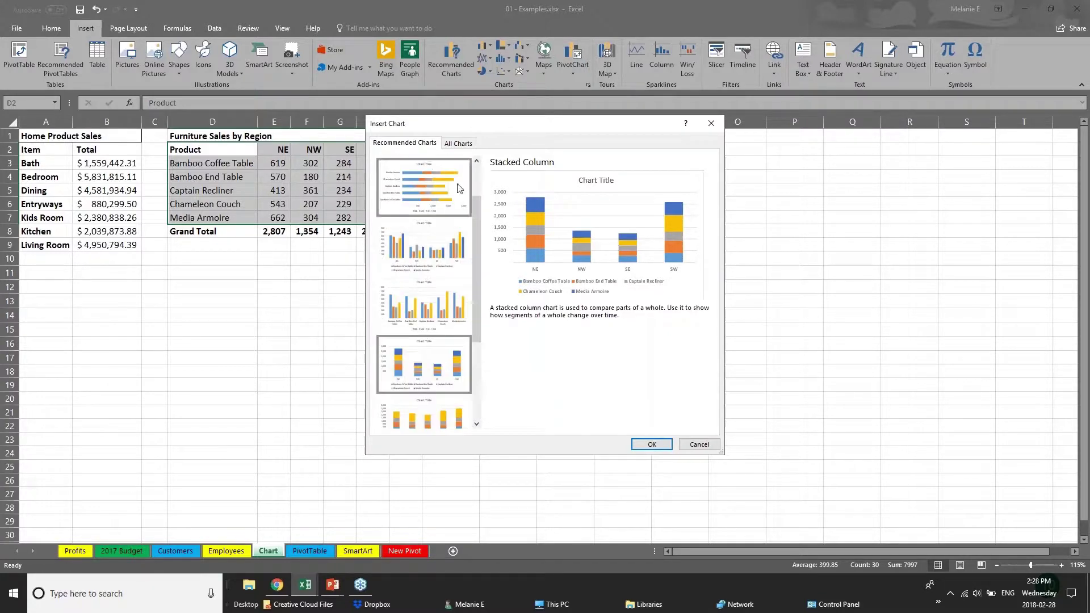
pyautogui.click(459, 188)
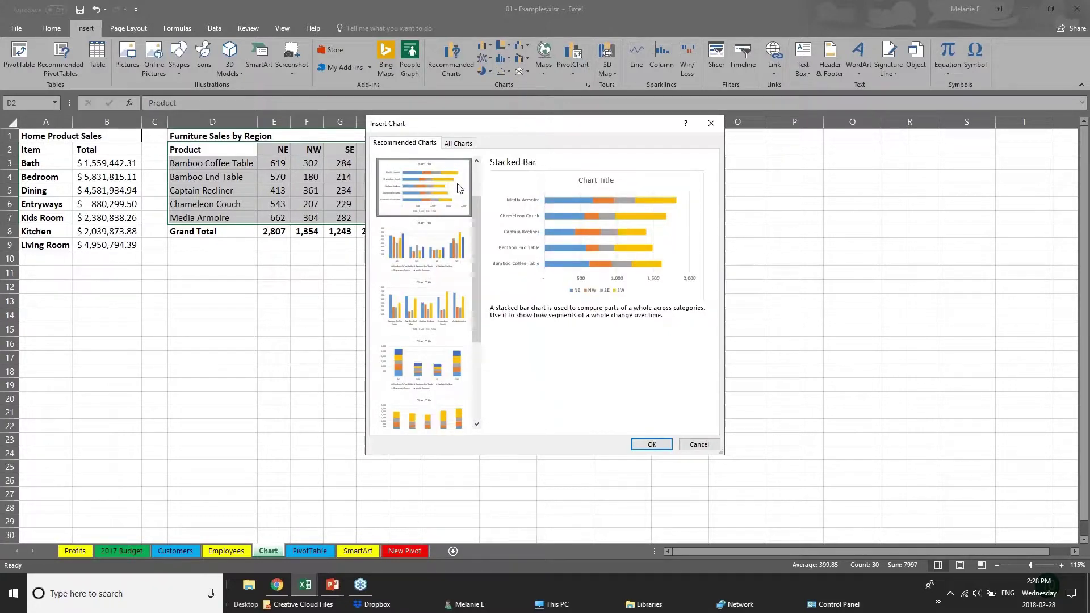
pyautogui.moveTo(478, 210); pyautogui.dragTo(481, 180)
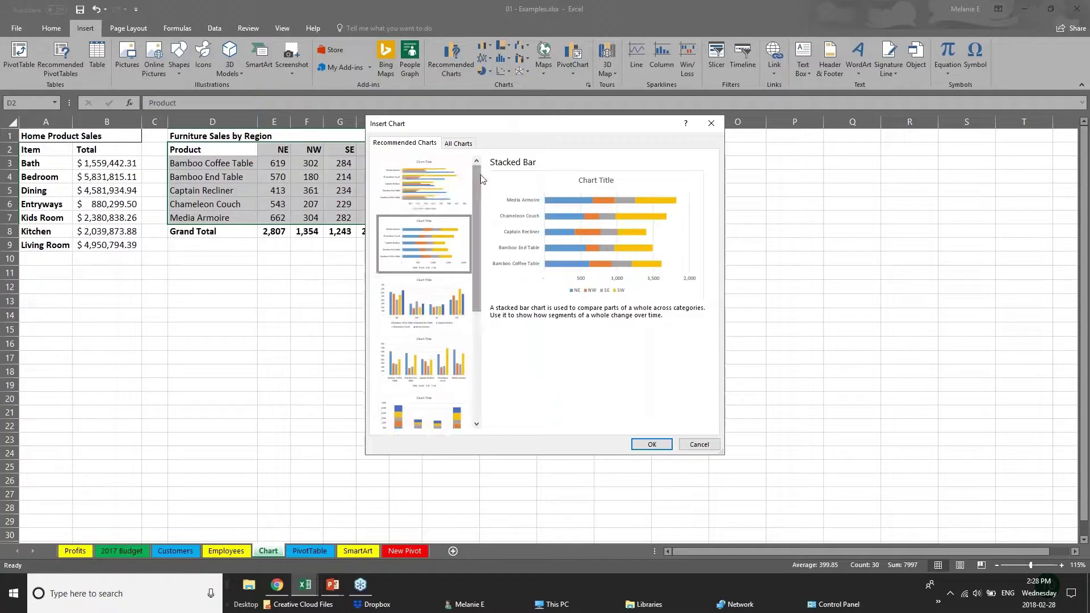
pyautogui.click(413, 189)
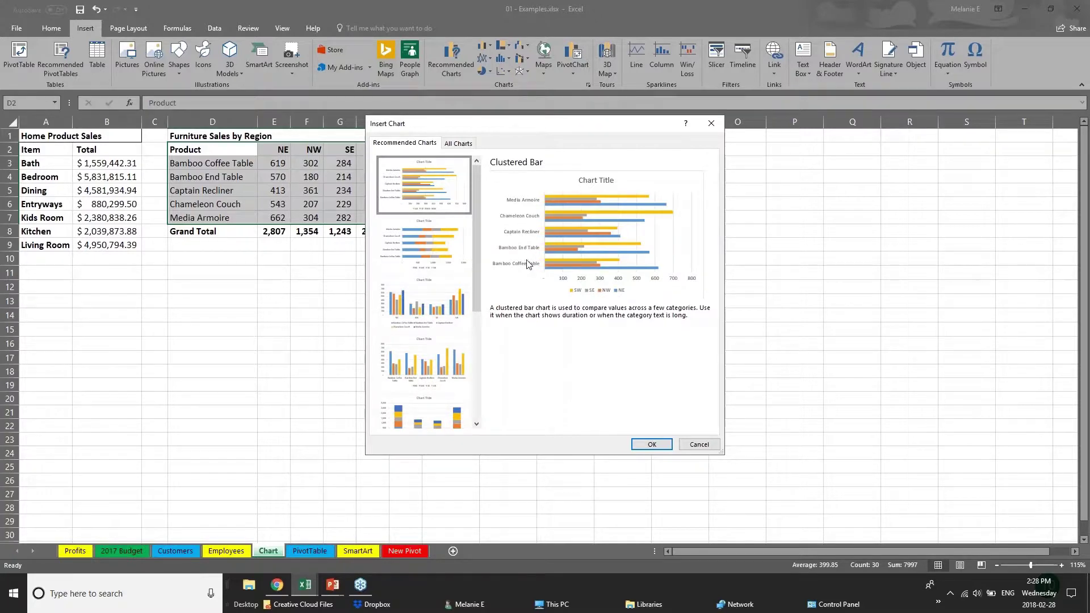
# Step: Insert the Clustered Bar chart, move it to J2 and enlarge it down to about row 22
pyautogui.click(652, 444)
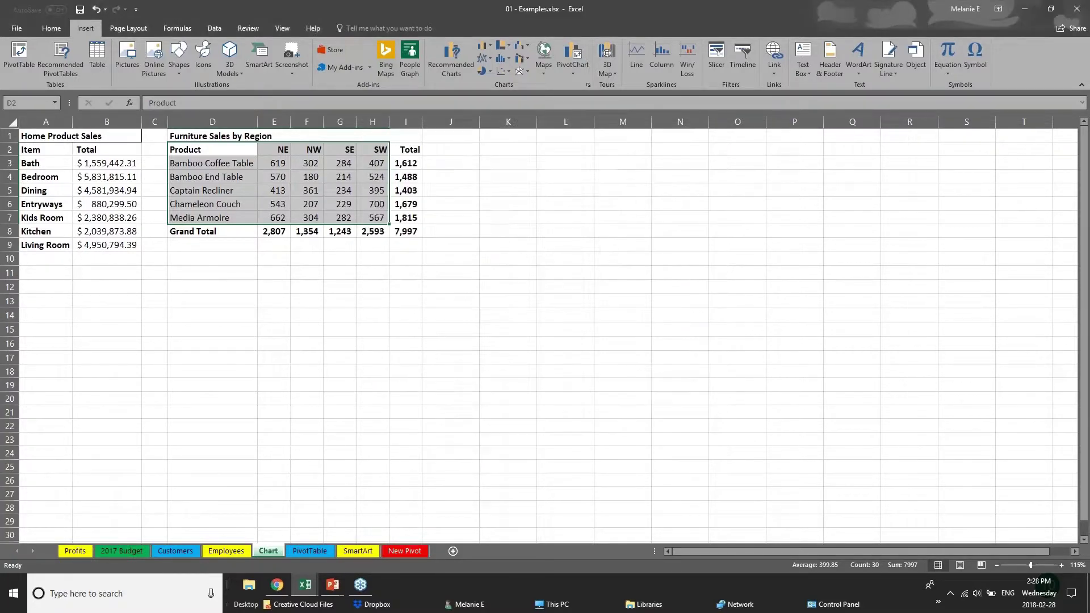
pyautogui.moveTo(596, 249); pyautogui.dragTo(649, 157)
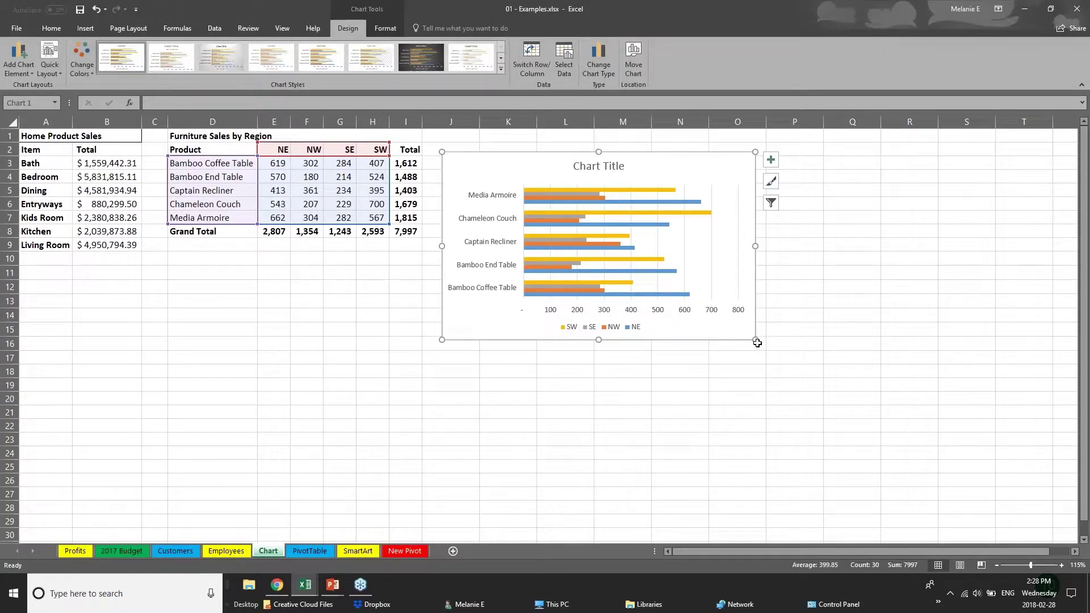
pyautogui.moveTo(756, 342); pyautogui.dragTo(901, 443)
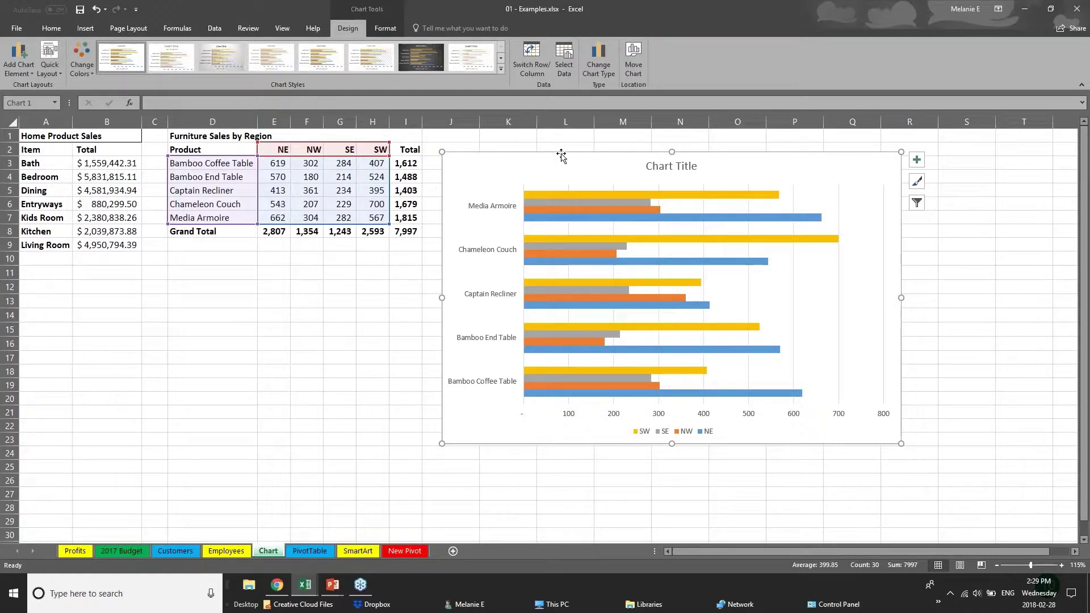
pyautogui.click(282, 393)
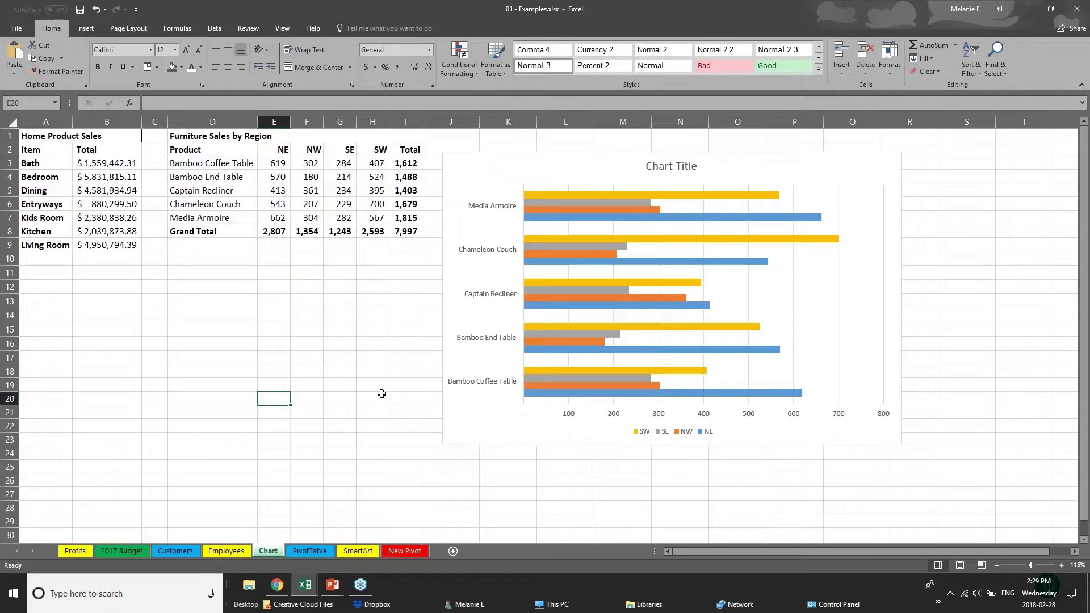
pyautogui.click(505, 441)
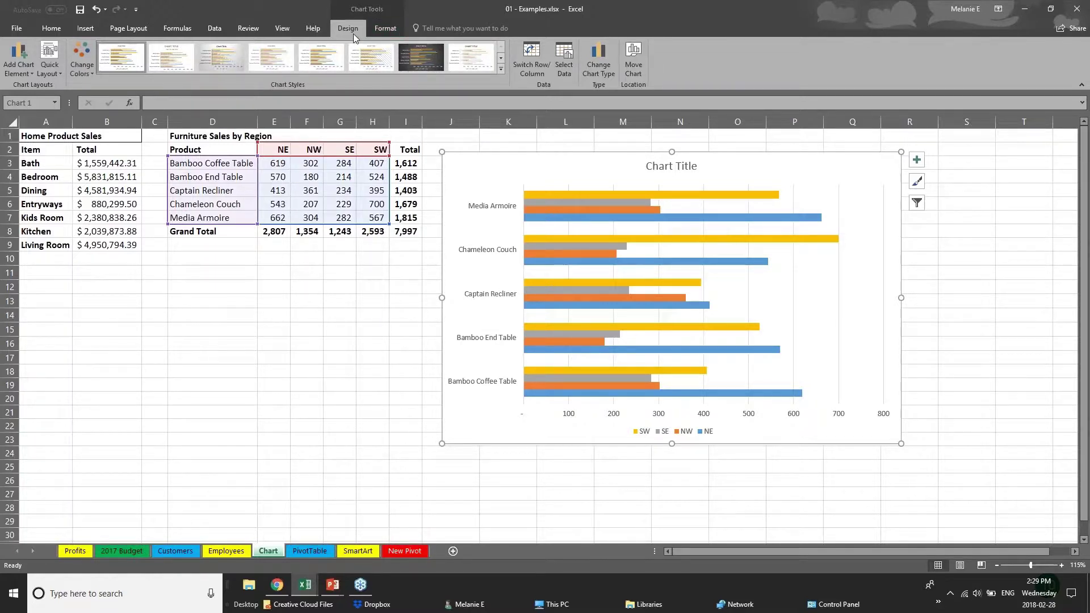
# Step: Try chart colour schemes and settle on the green, yellow and blue palette
pyautogui.click(82, 60)
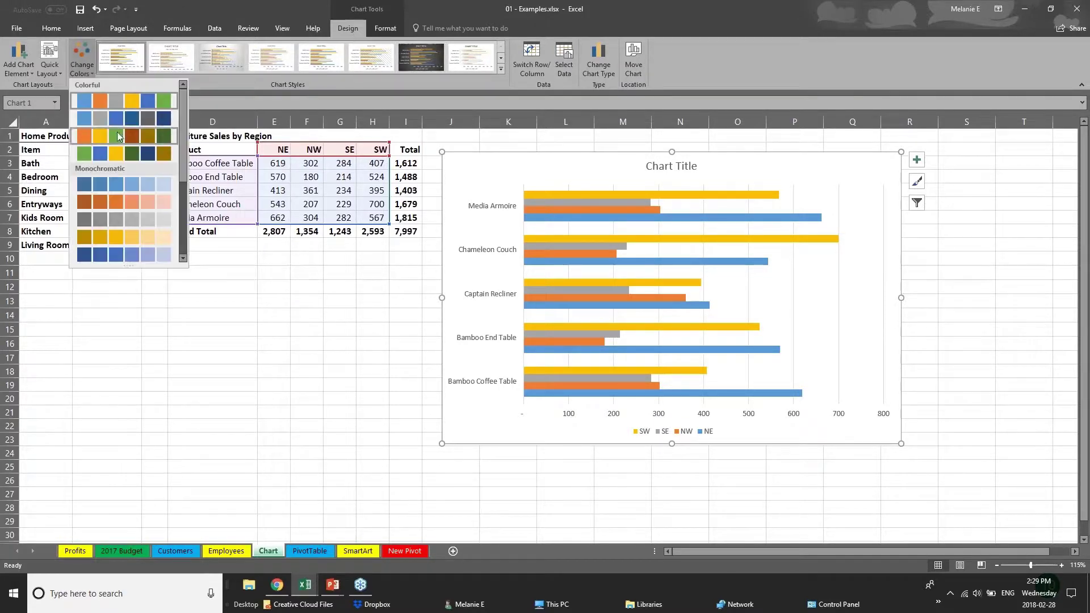
pyautogui.click(121, 152)
pyautogui.click(122, 205)
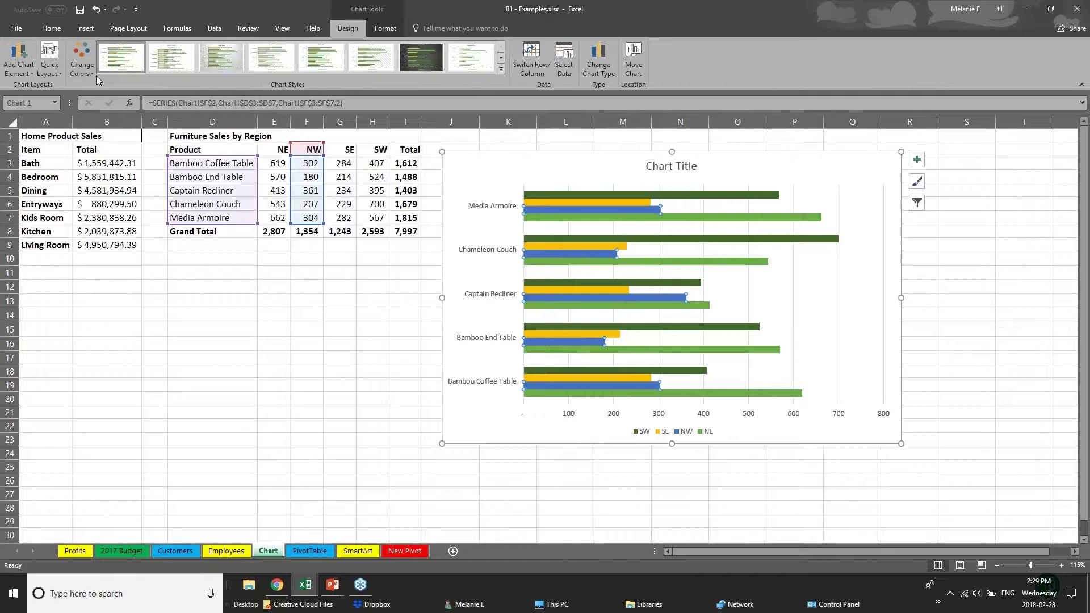
pyautogui.click(94, 74)
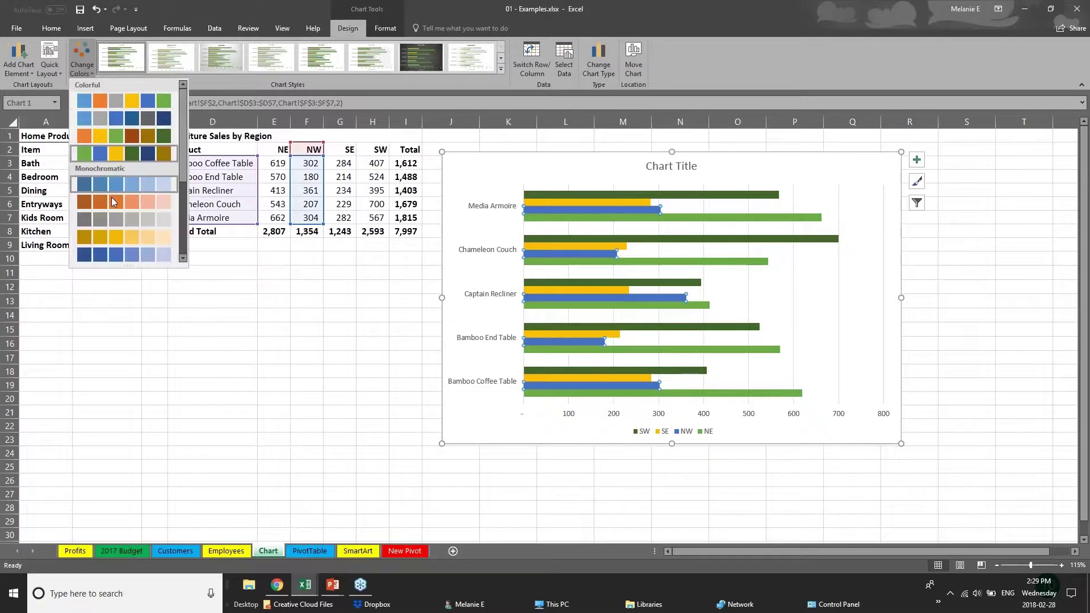
pyautogui.click(111, 196)
pyautogui.click(81, 60)
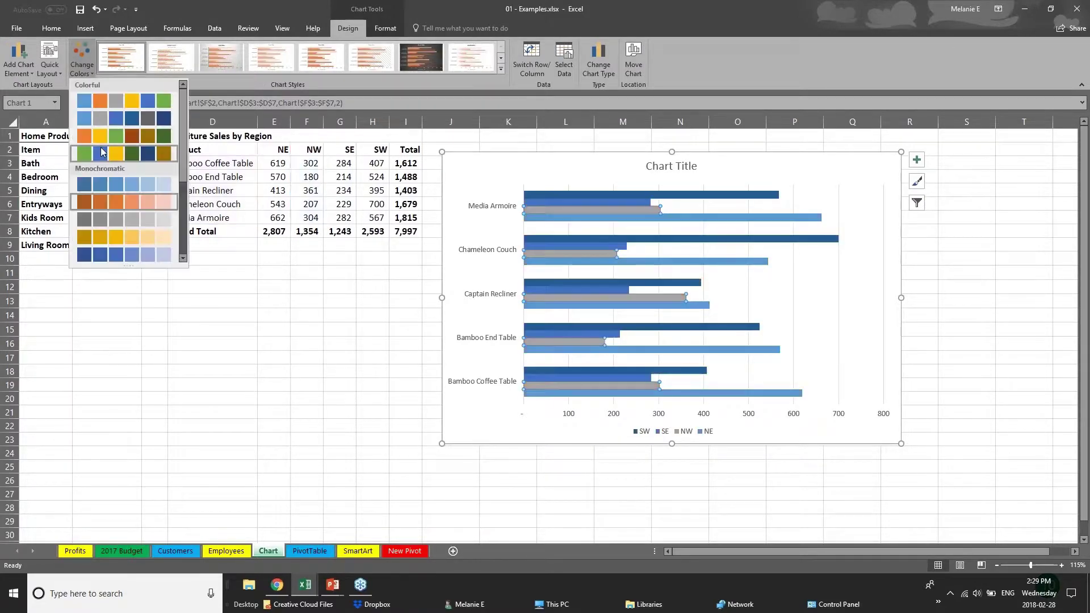
pyautogui.click(121, 152)
# Step: After trying data-label styles, apply the chart style with gradient bars and an uppercase title
pyautogui.click(504, 71)
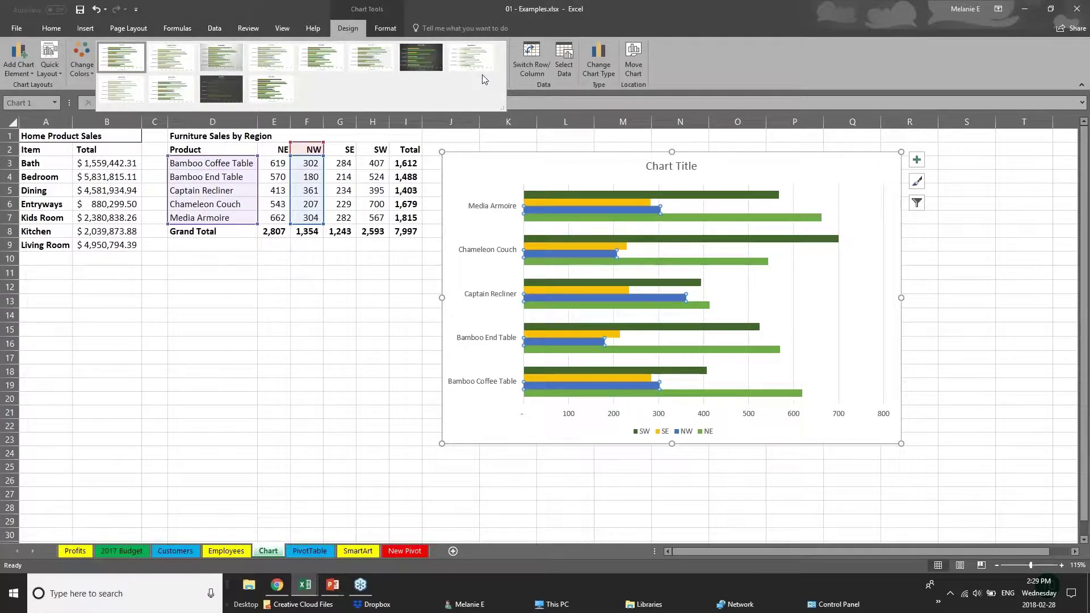
pyautogui.click(221, 56)
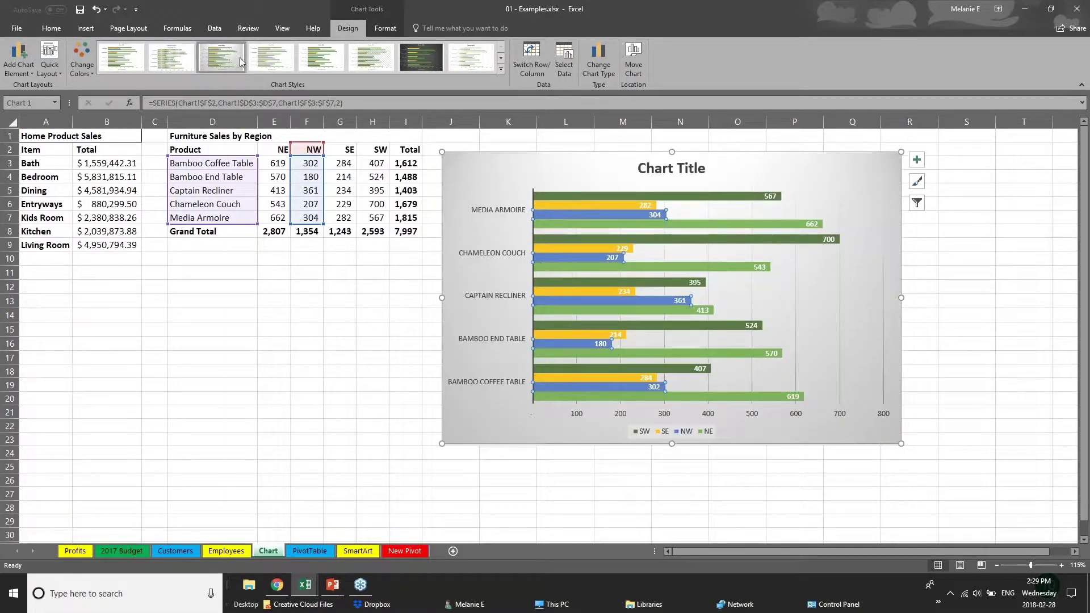
pyautogui.click(323, 58)
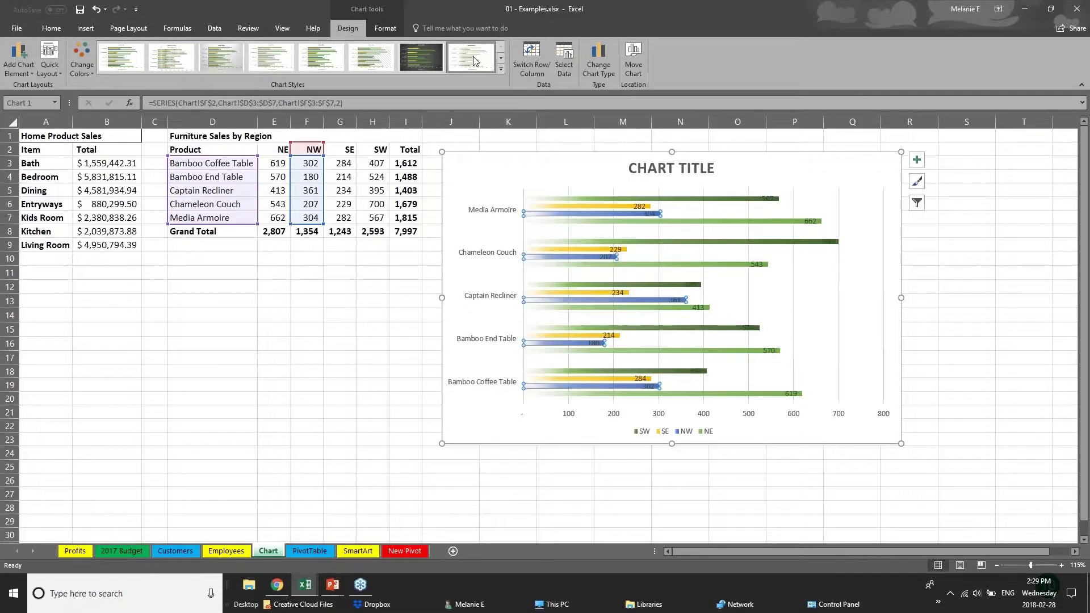
pyautogui.click(500, 68)
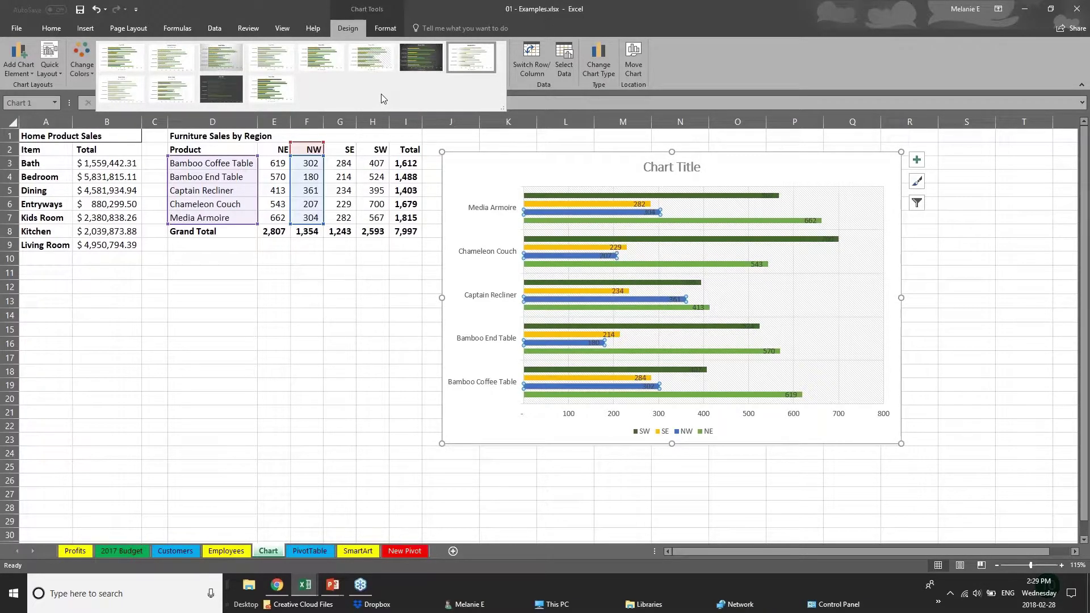
pyautogui.click(470, 57)
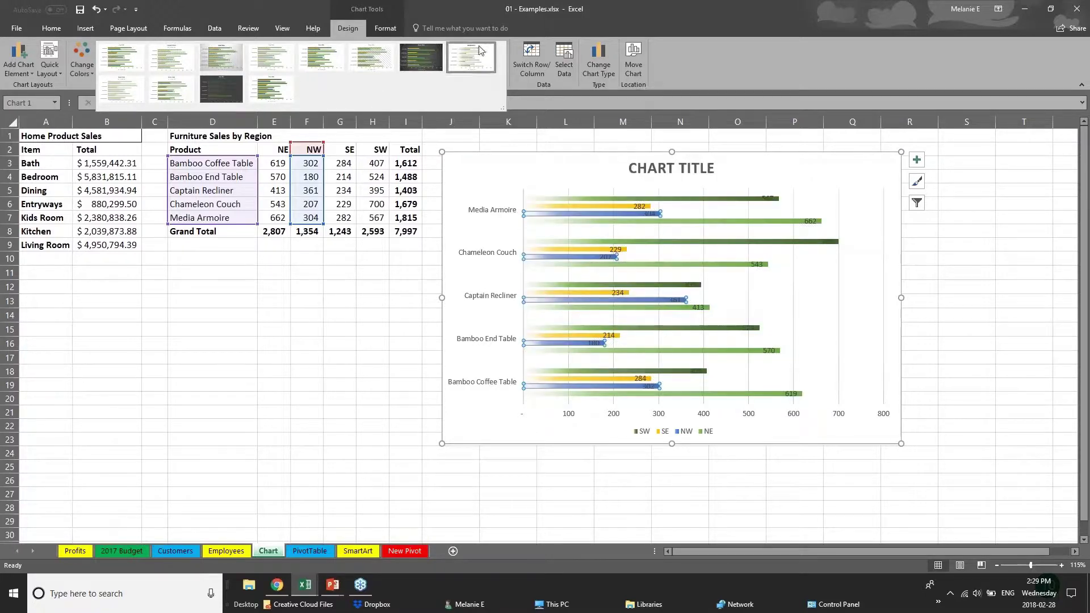
# Step: Give the SW series bars an orange theme-colour fill from Shape Fill
pyautogui.click(387, 29)
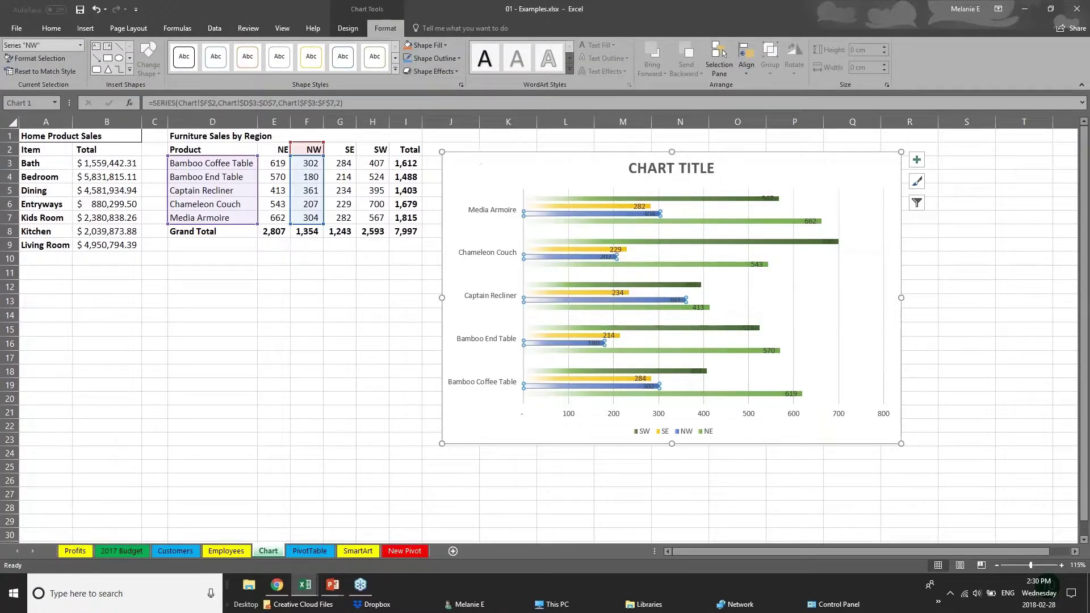
pyautogui.click(578, 207)
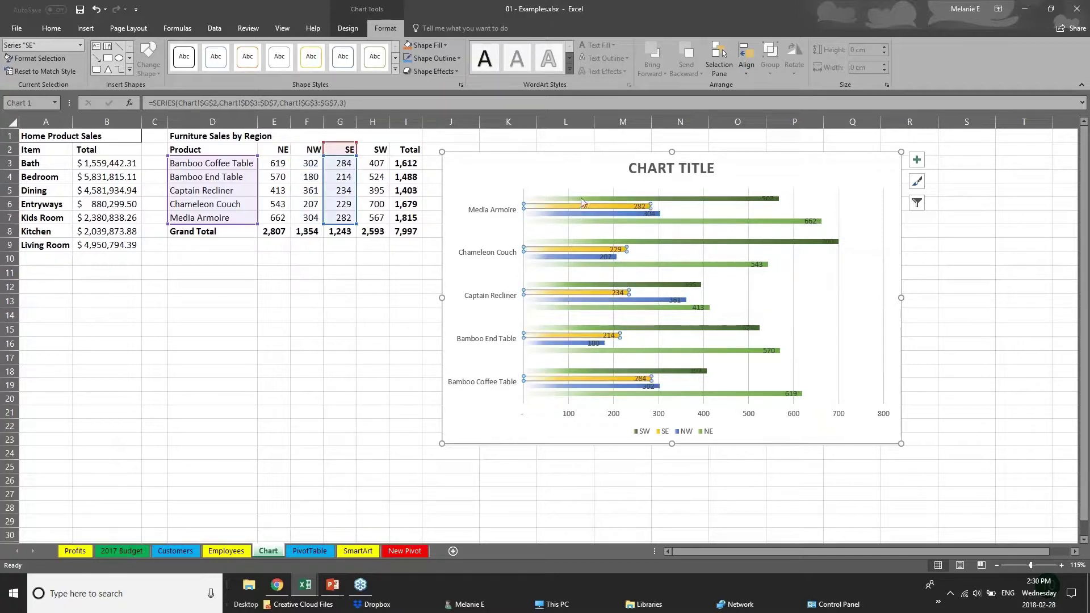
pyautogui.click(580, 199)
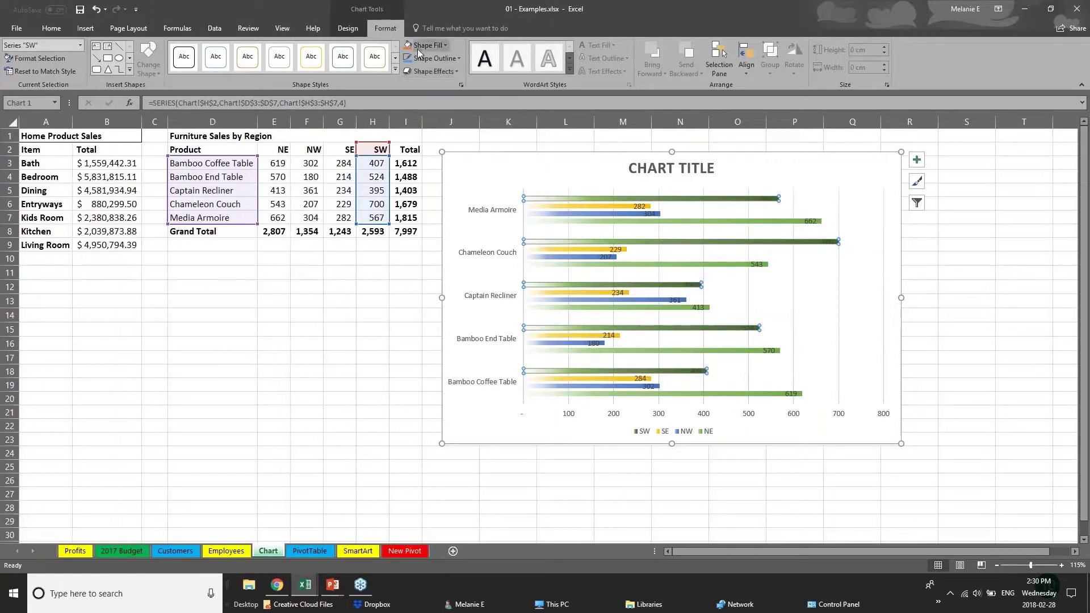
pyautogui.click(444, 45)
pyautogui.click(458, 120)
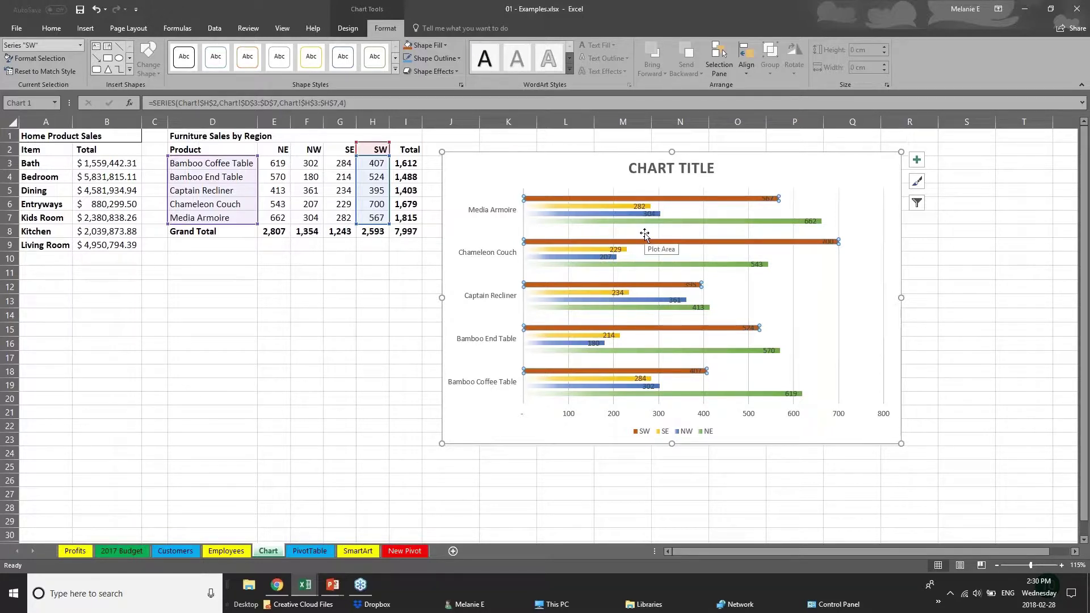
pyautogui.click(654, 168)
# Step: Replace the placeholder 'Chart Title' with 'SALES DATA'
pyautogui.tripleClick(654, 168)
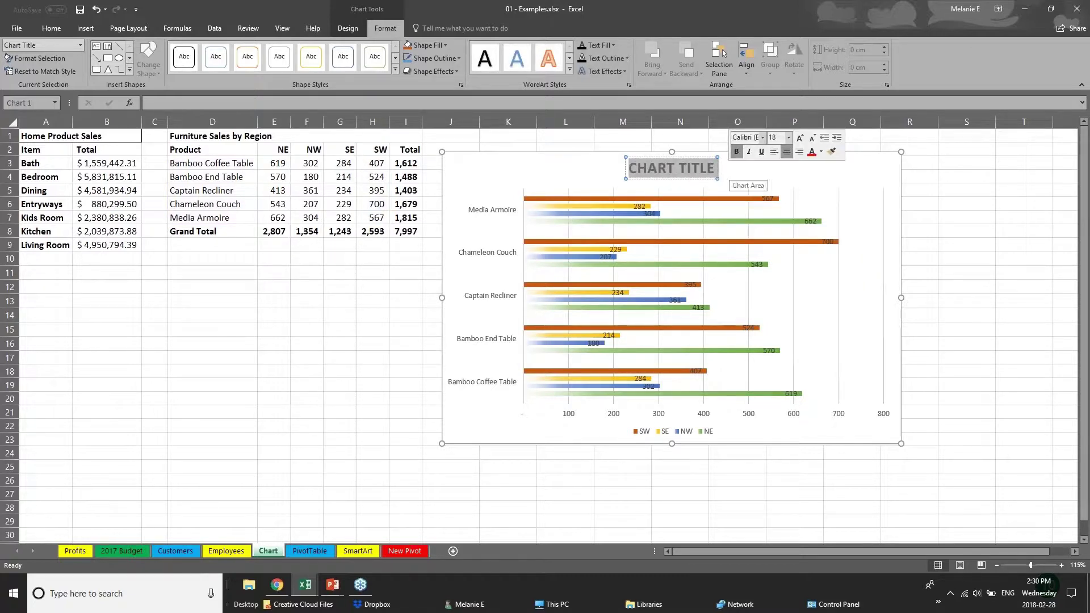
pyautogui.write('SALES D')
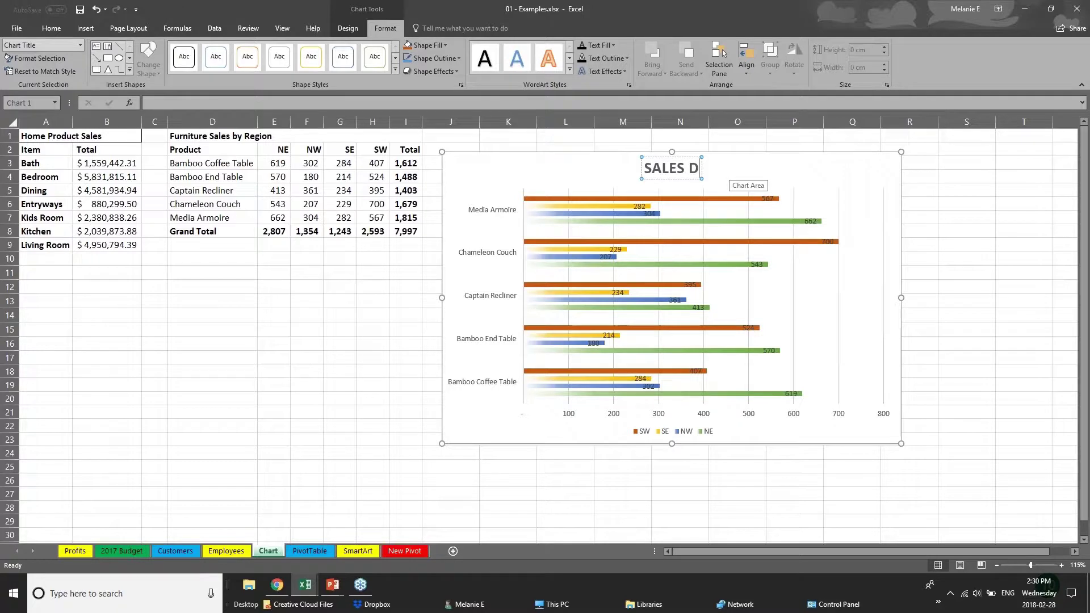
pyautogui.write('ATA')
pyautogui.click(571, 419)
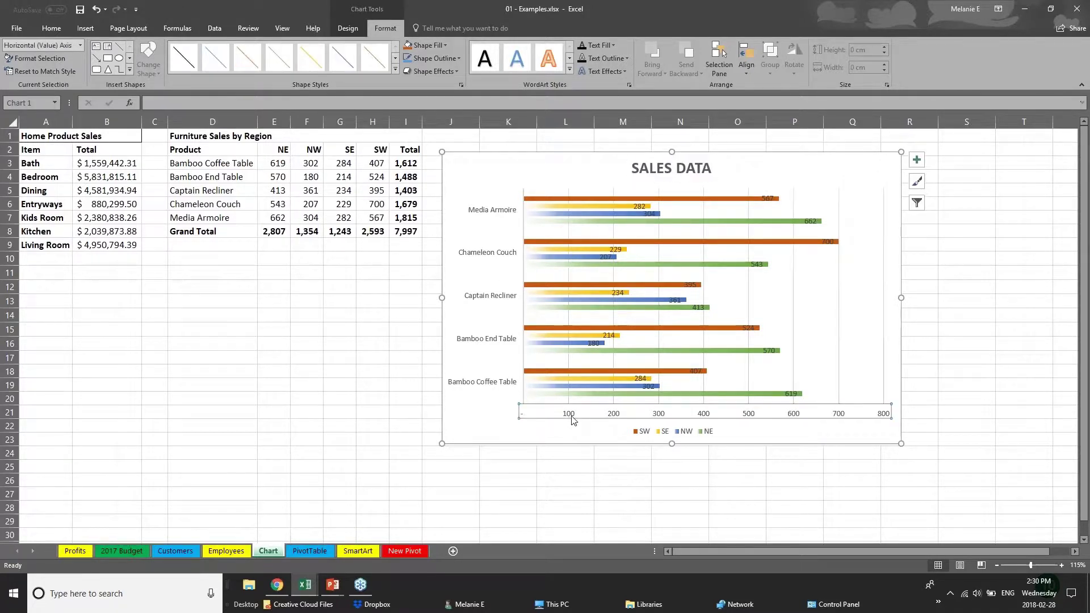
pyautogui.click(513, 339)
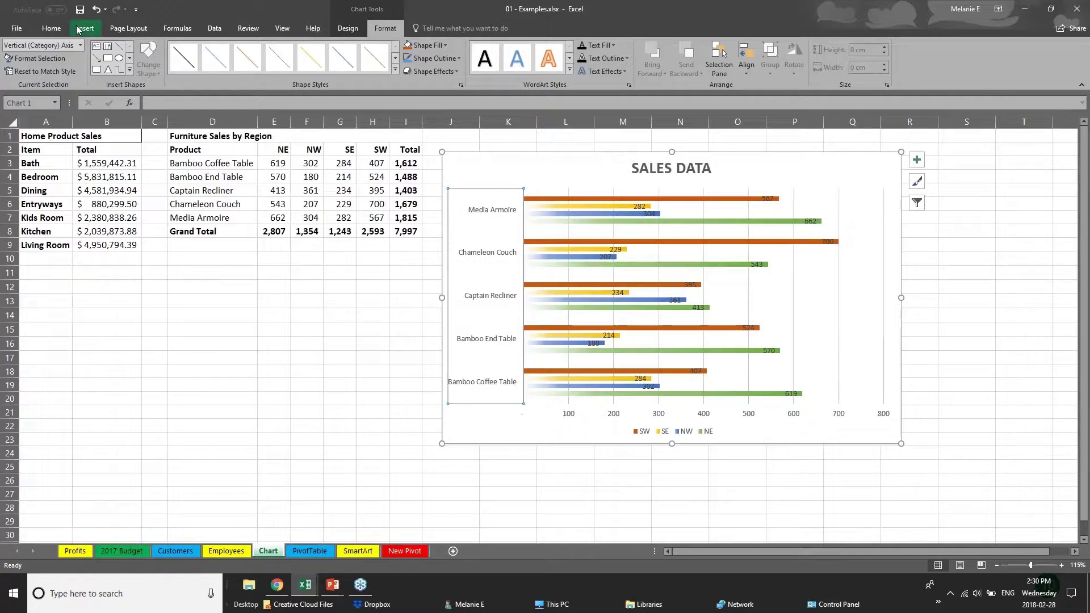
pyautogui.click(51, 28)
# Step: Enlarge the product name axis labels by two font-size steps
pyautogui.click(187, 50)
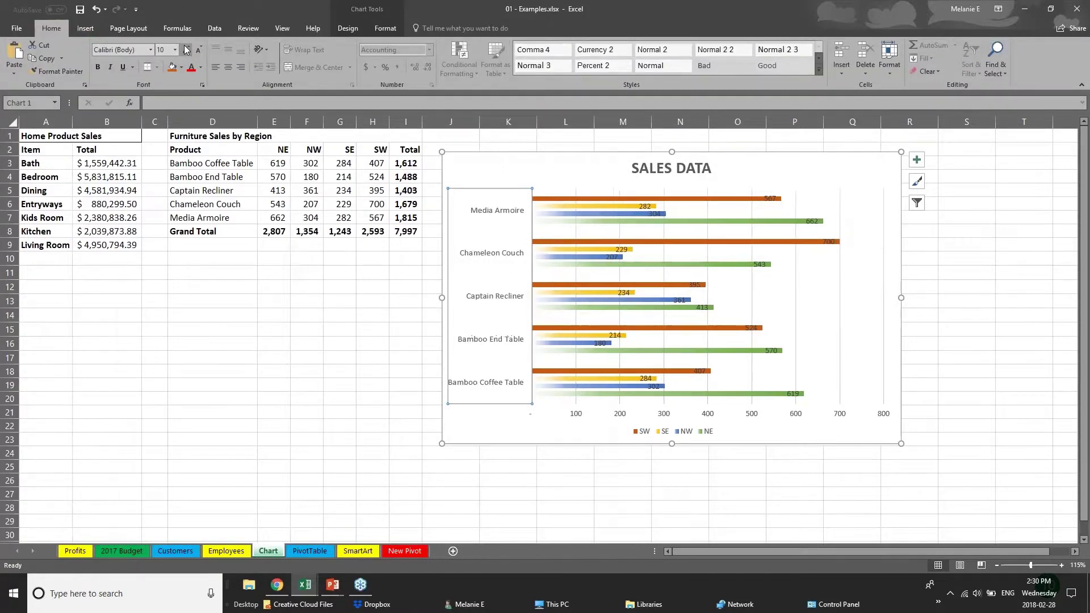
pyautogui.click(186, 50)
pyautogui.click(593, 415)
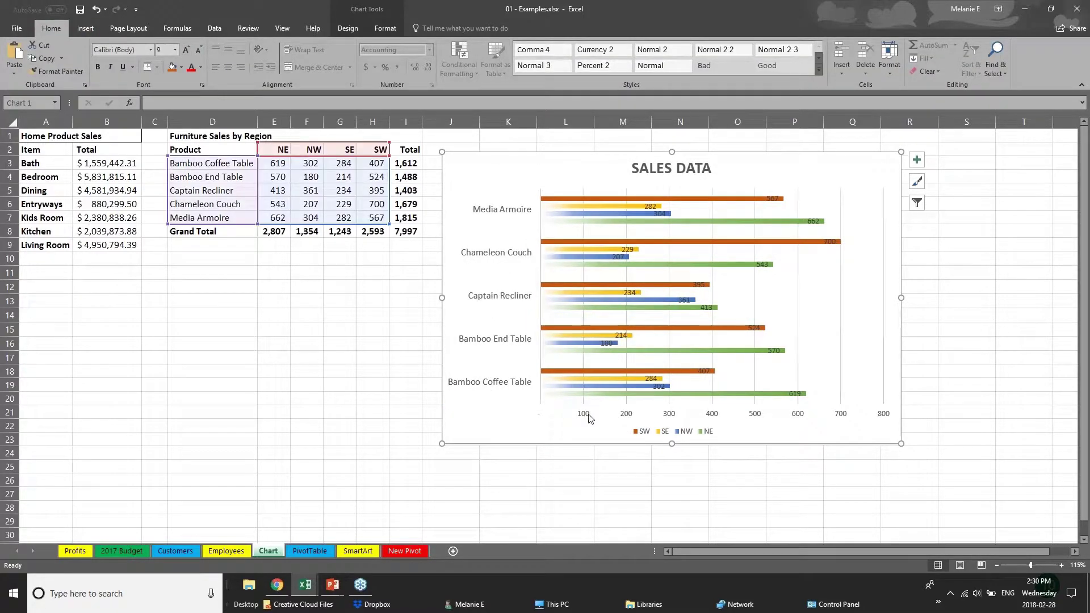
pyautogui.click(586, 417)
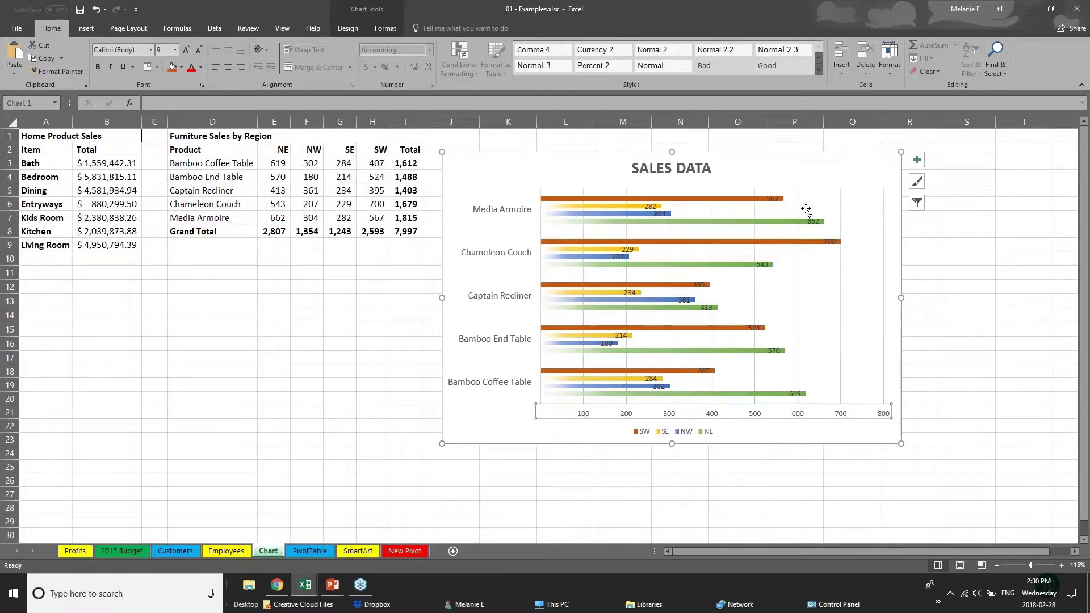
# Step: Move the 700 data label right of its bar and delete the horizontal value axis
pyautogui.click(829, 241)
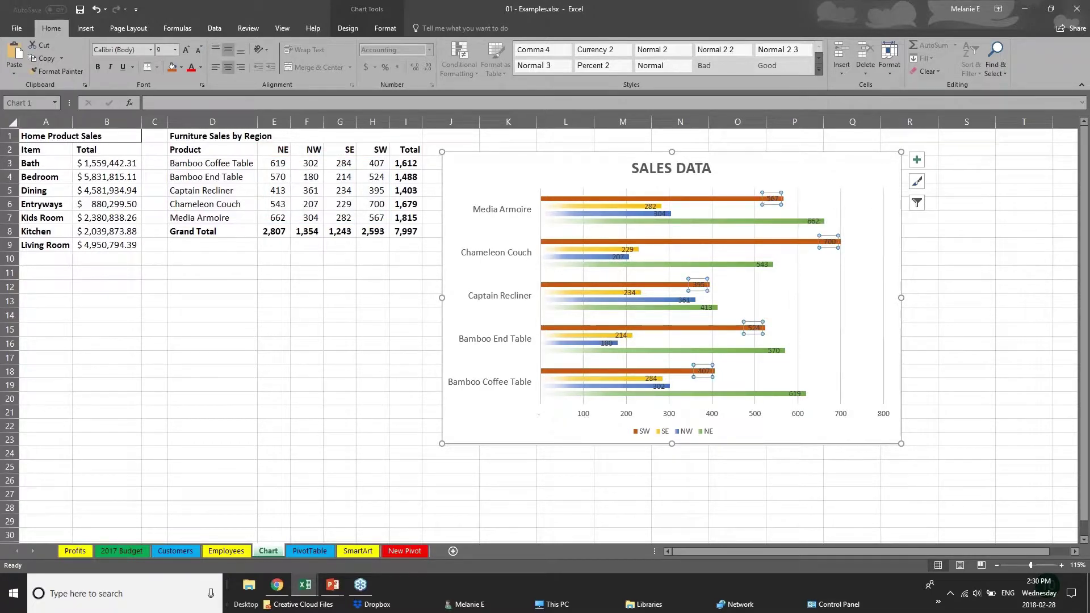
pyautogui.click(829, 242)
pyautogui.moveTo(830, 241); pyautogui.dragTo(854, 242)
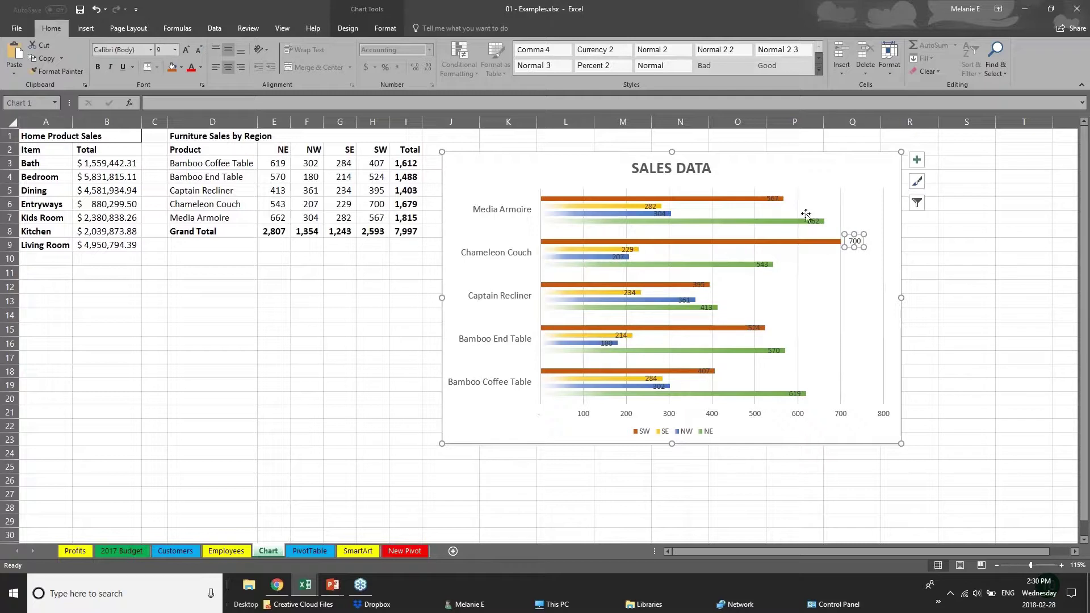
pyautogui.click(775, 202)
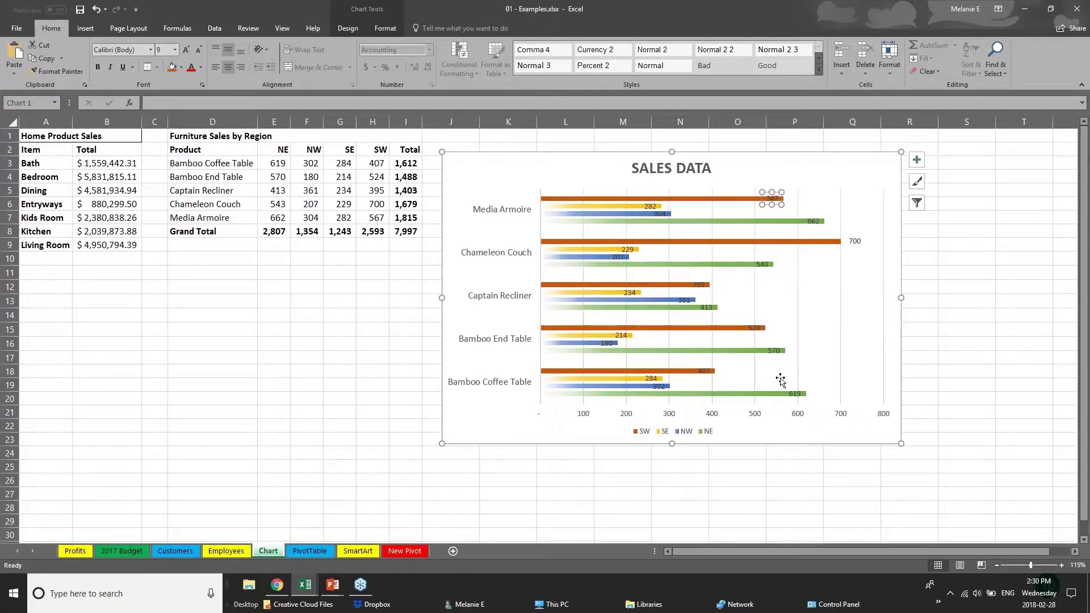
pyautogui.click(710, 419)
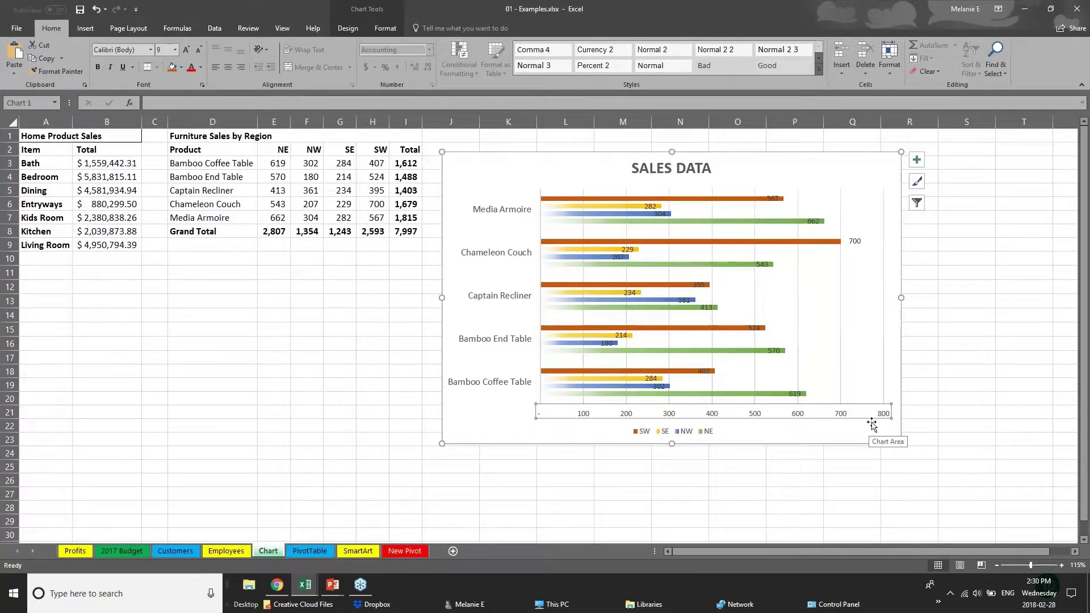
pyautogui.press('Delete')
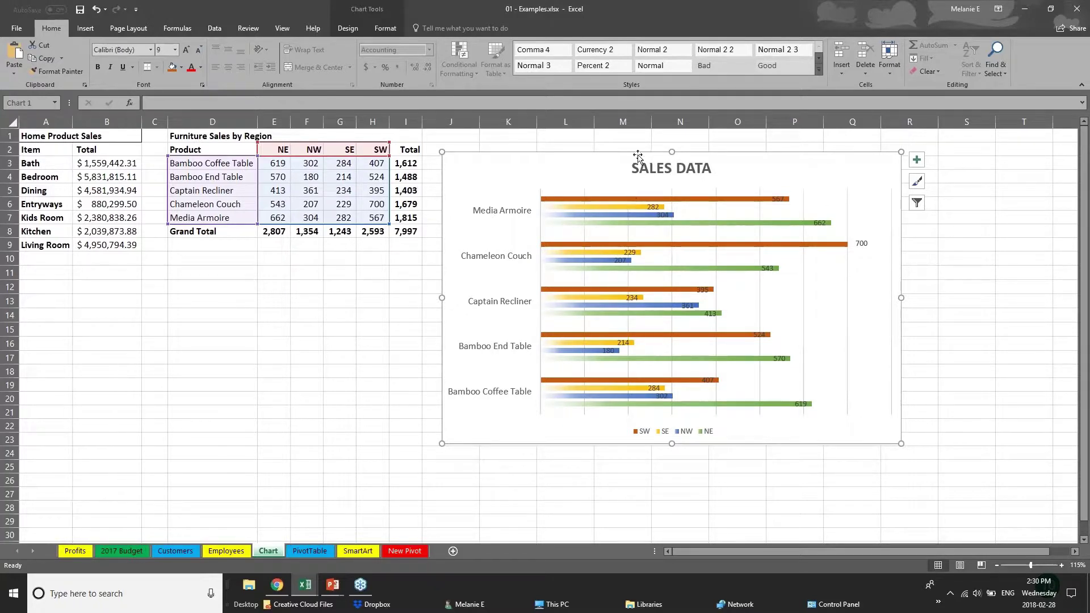
# Step: Review the chart's Format and Design options and reselect the SW, SE and NW series
pyautogui.click(386, 29)
pyautogui.click(349, 28)
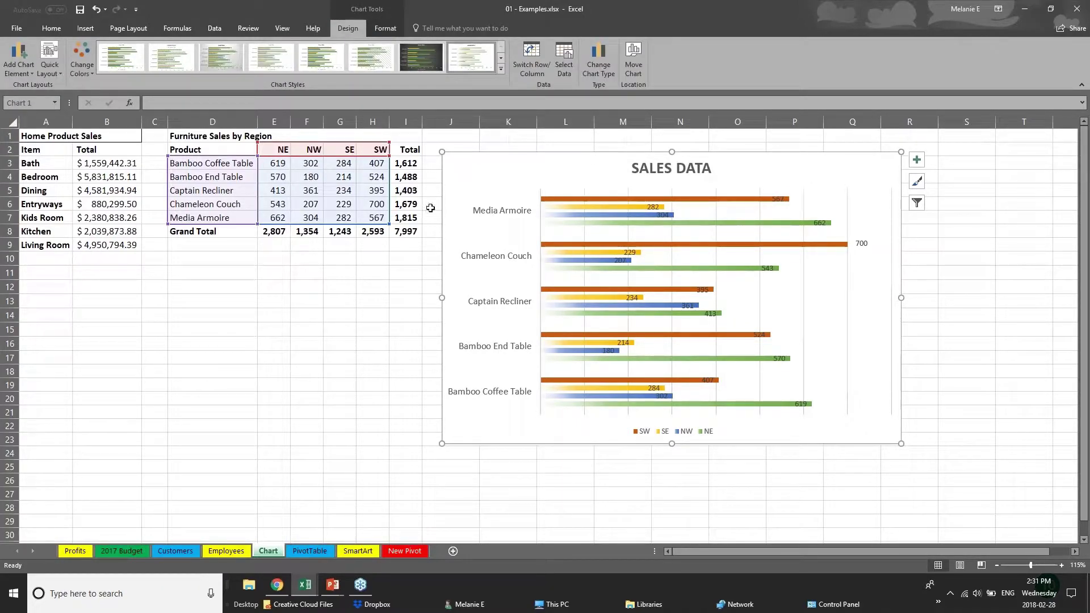
pyautogui.click(380, 183)
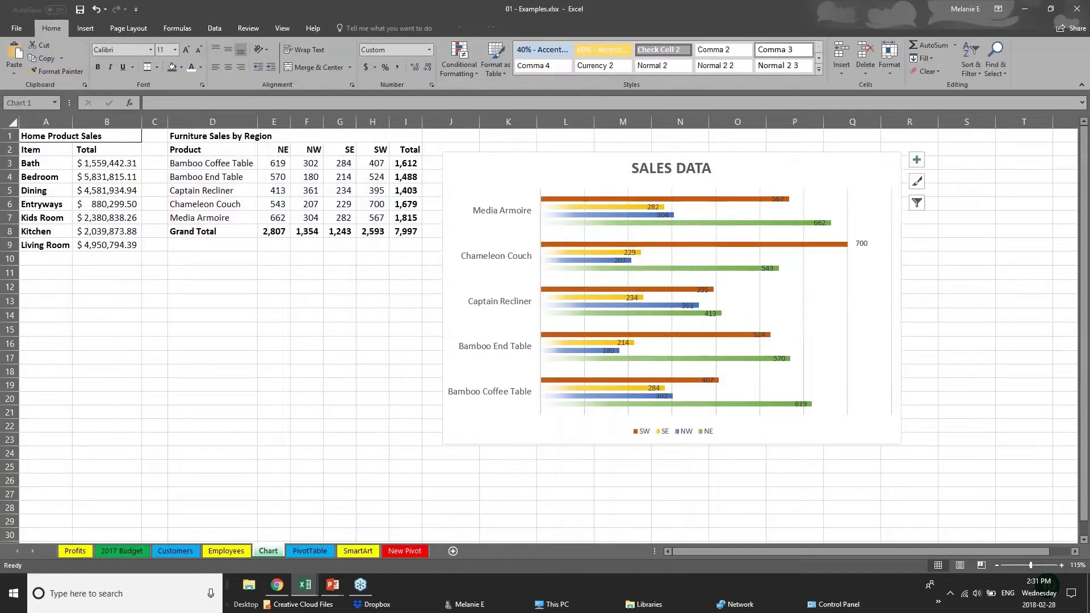
pyautogui.click(537, 202)
pyautogui.click(611, 199)
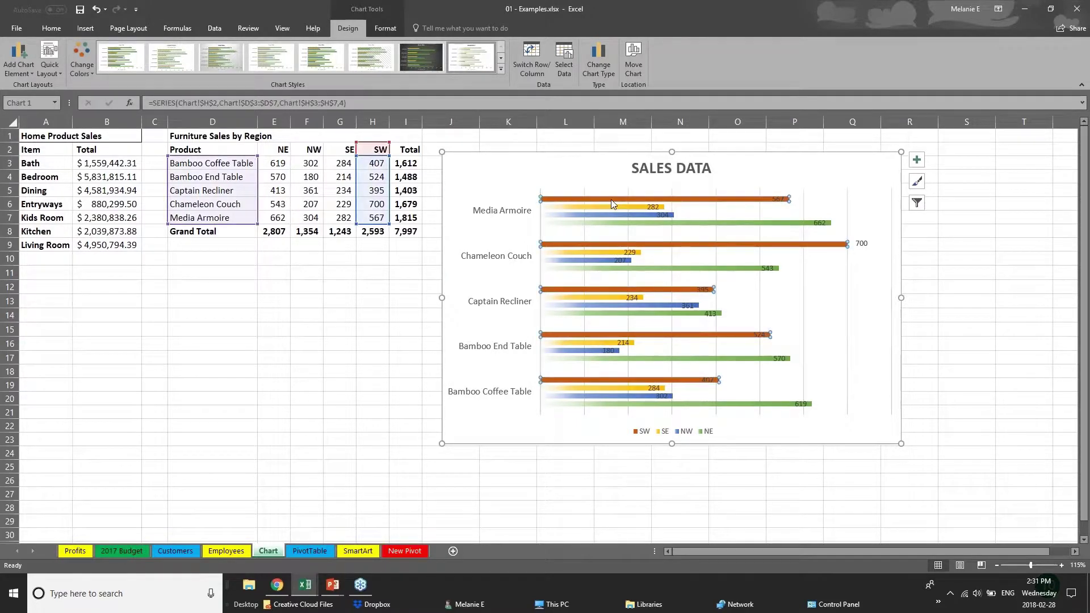
pyautogui.click(619, 207)
pyautogui.click(626, 216)
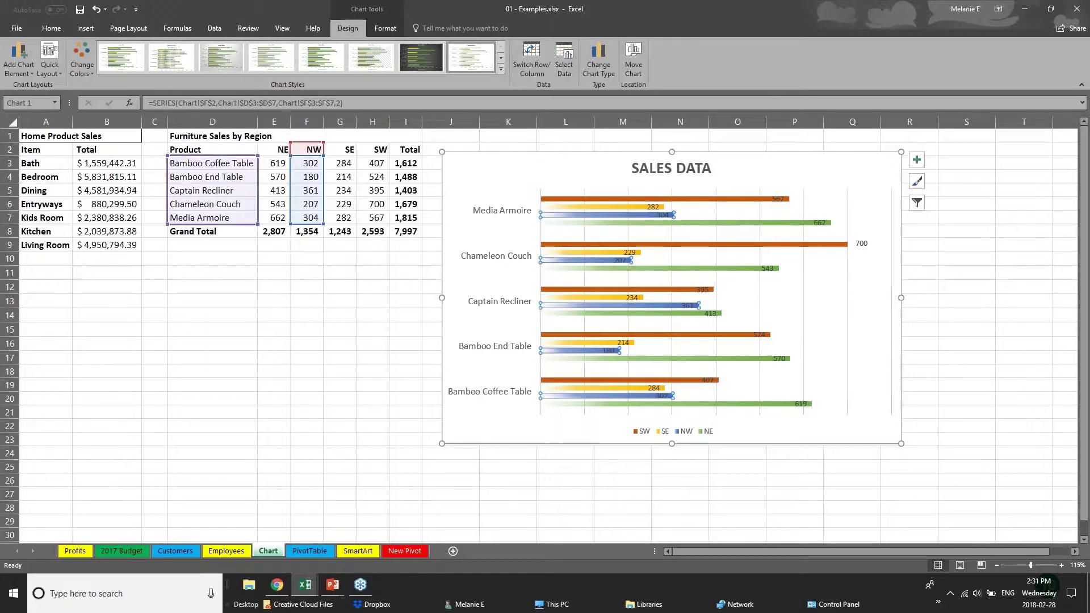
# Step: Change cell F4, Bamboo End Table's NW sales, from 180 to 181
pyautogui.click(300, 176)
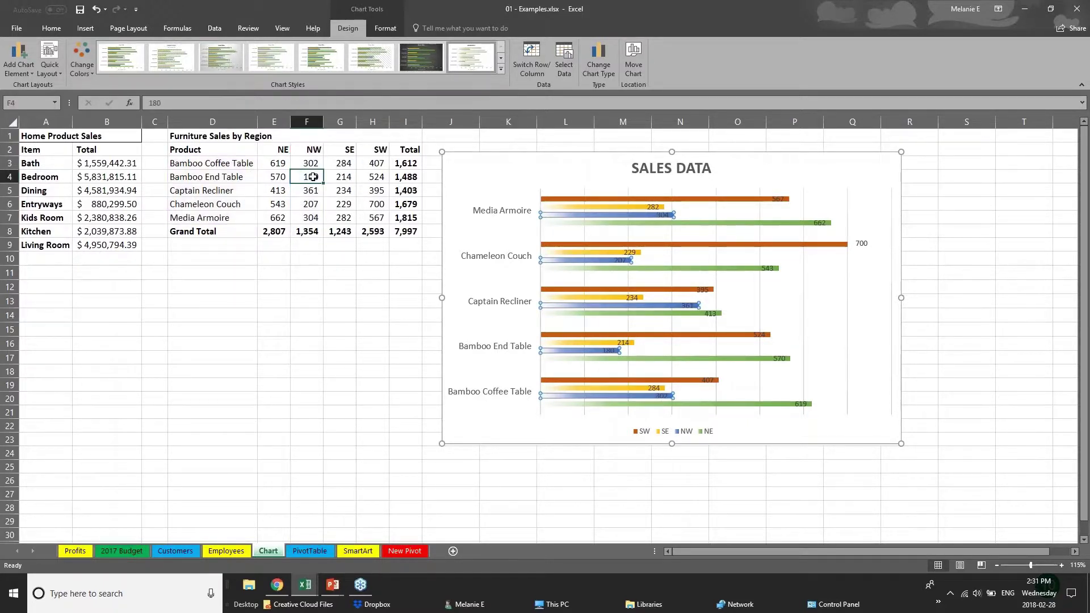
pyautogui.doubleClick(301, 176)
pyautogui.write('181')
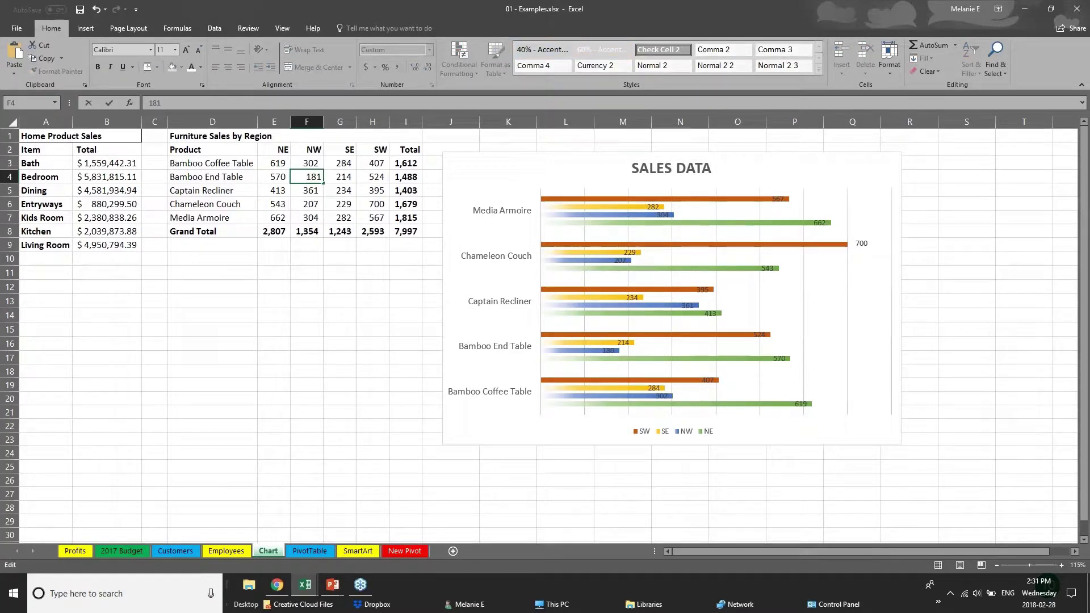
pyautogui.press('Return')
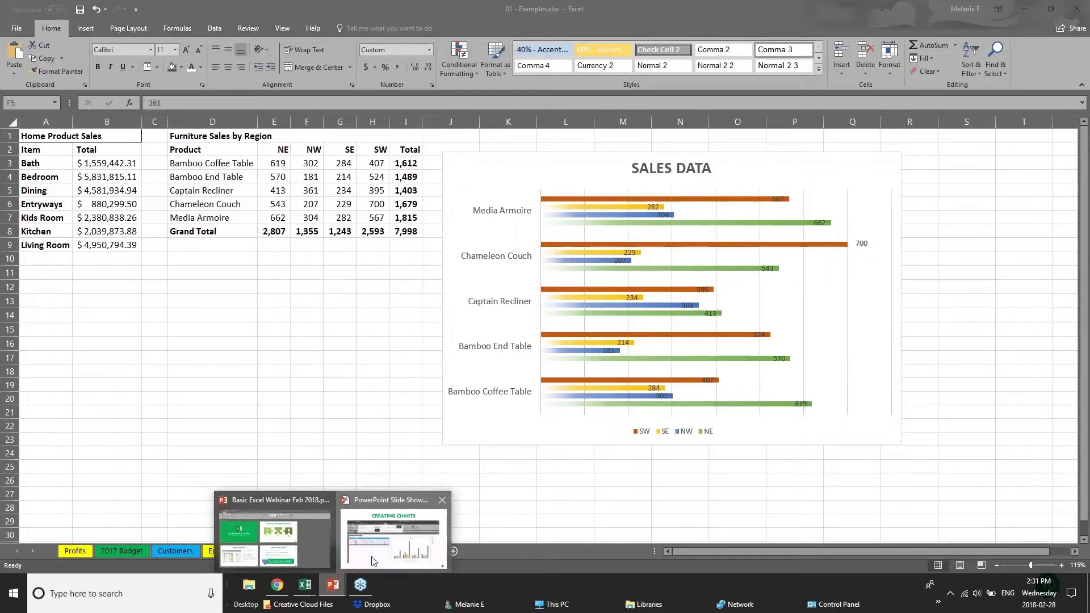
pyautogui.click(401, 568)
# Step: Move the PowerPoint slideshow forward one slide to CREATING TABLES
pyautogui.press('Right')
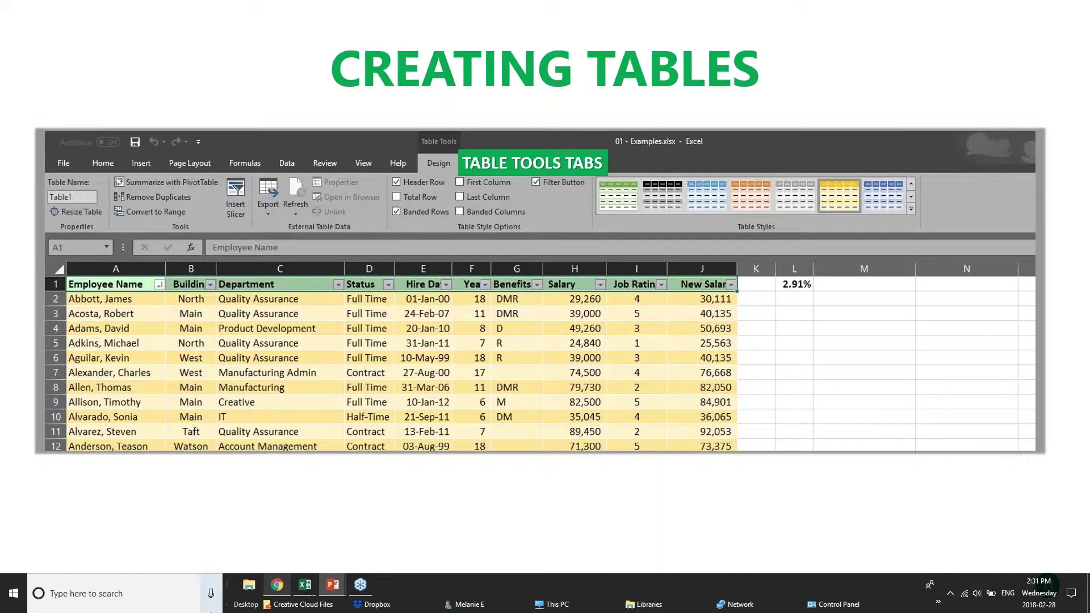
pyautogui.moveTo(299, 597)
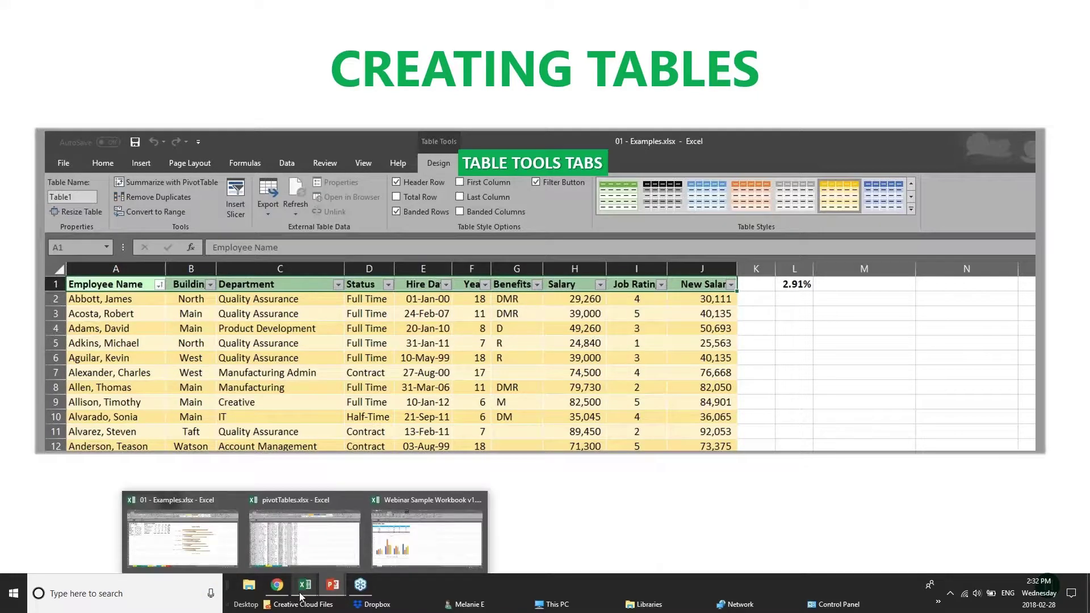
# Step: Return to the 01 - Examples workbook and its Customers sheet
pyautogui.click(426, 536)
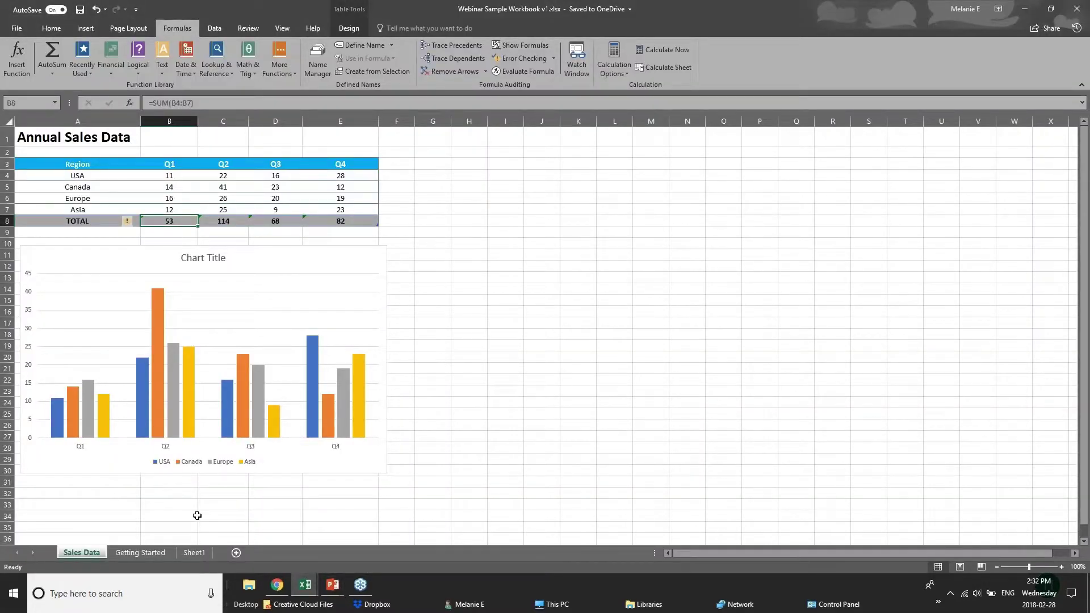
pyautogui.moveTo(303, 590)
pyautogui.click(298, 525)
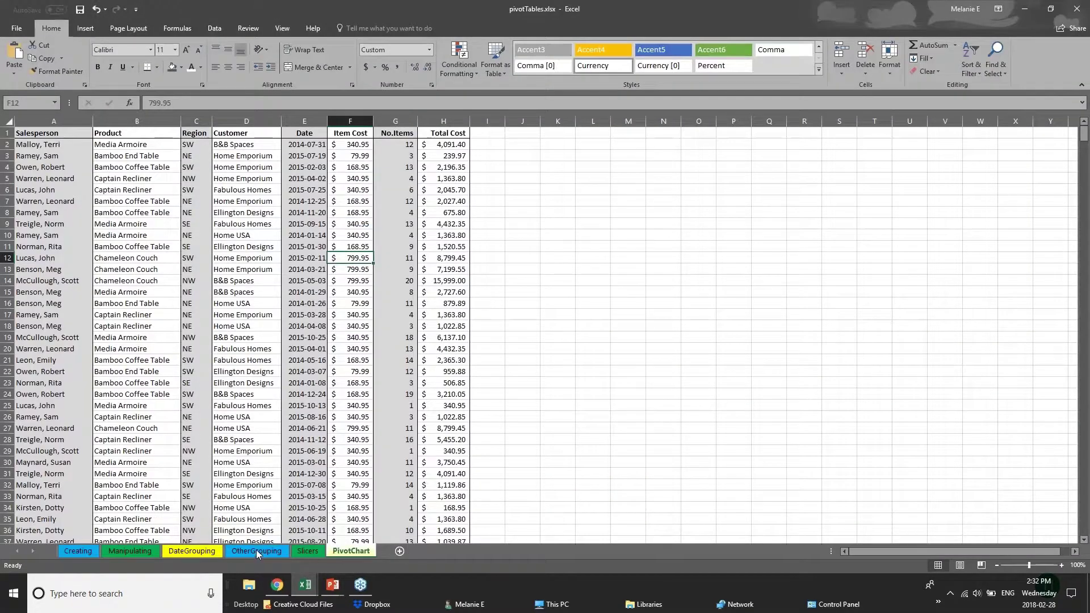
pyautogui.click(187, 528)
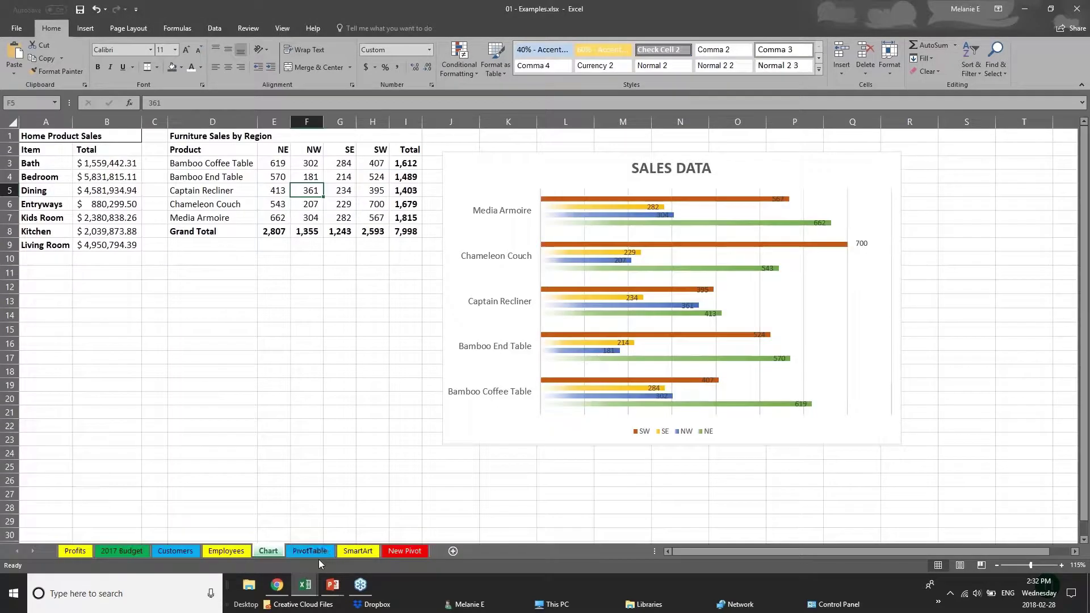
pyautogui.hotkey('ctrl', 'pageup')
pyautogui.hotkey('ctrl', 'pageup')
pyautogui.hotkey('ctrl', 'Home')
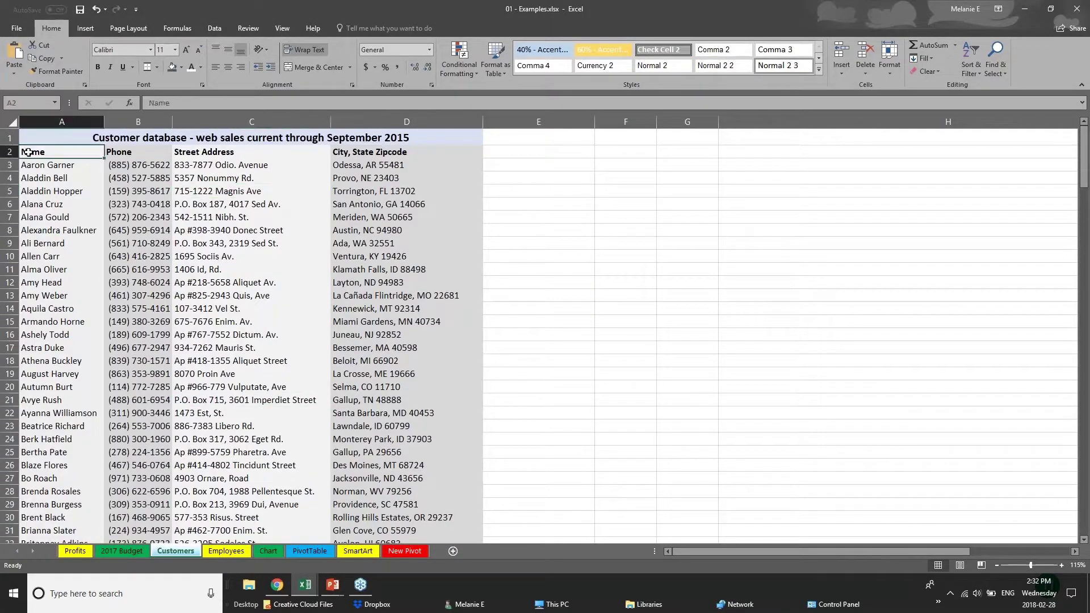
# Step: Scroll back to the top of the customer list and select the entire worksheet
pyautogui.scroll(-20, 118, 259)
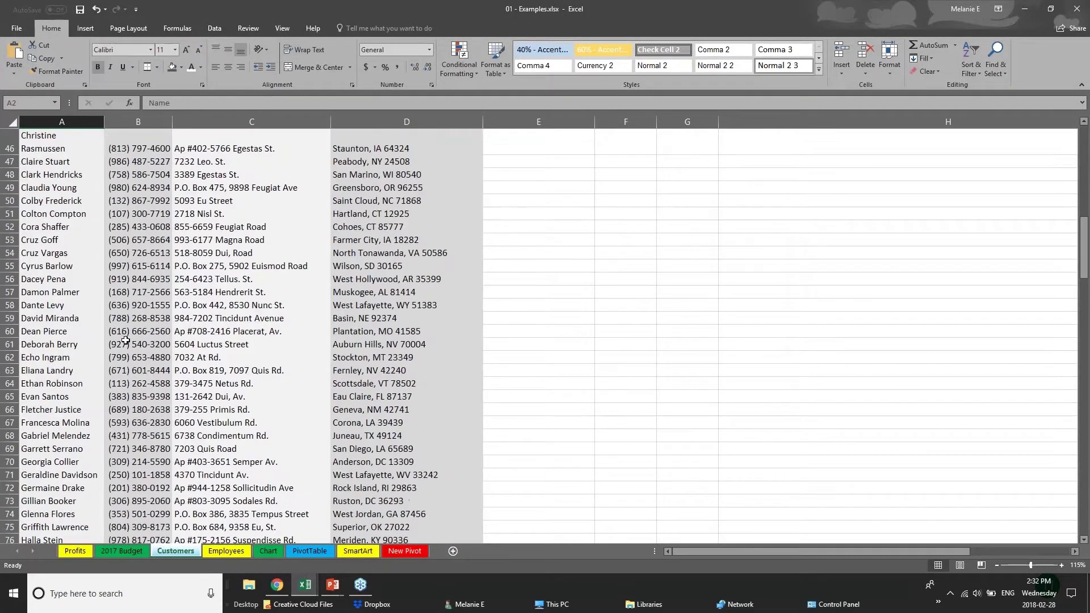
pyautogui.scroll(-20, 126, 341)
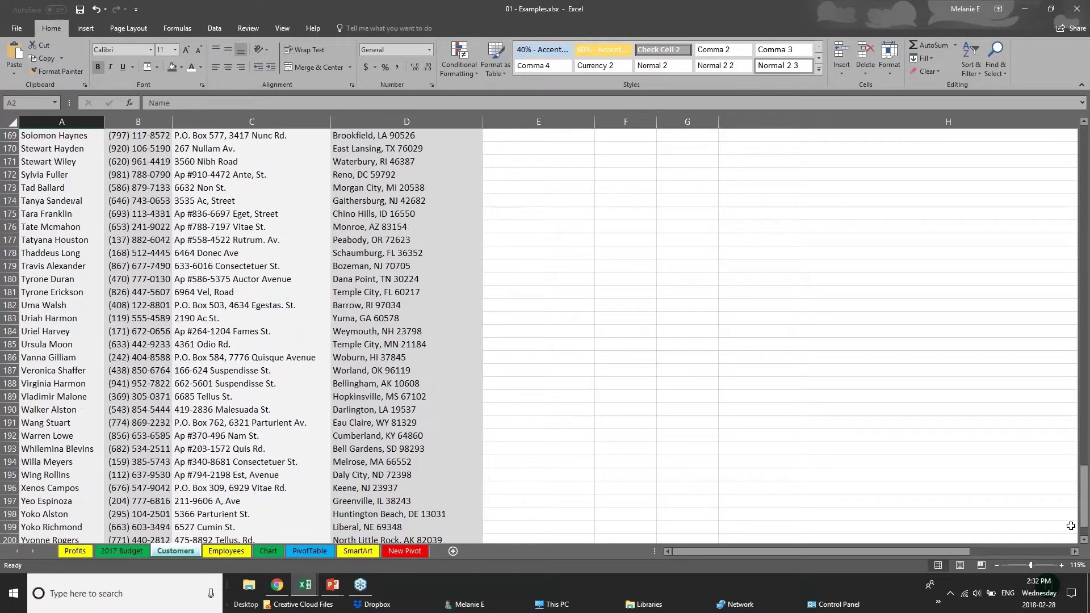
pyautogui.moveTo(1084, 510); pyautogui.dragTo(1082, 161)
pyautogui.click(122, 179)
pyautogui.click(79, 193)
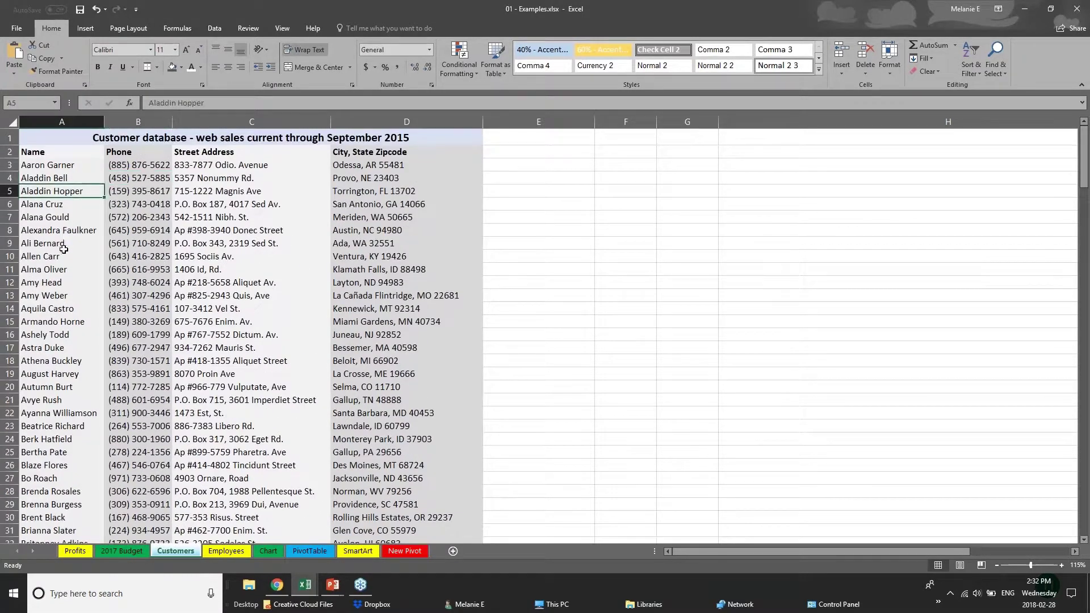
pyautogui.scroll(-2, 45, 378)
pyautogui.scroll(2, 44, 377)
pyautogui.click(12, 123)
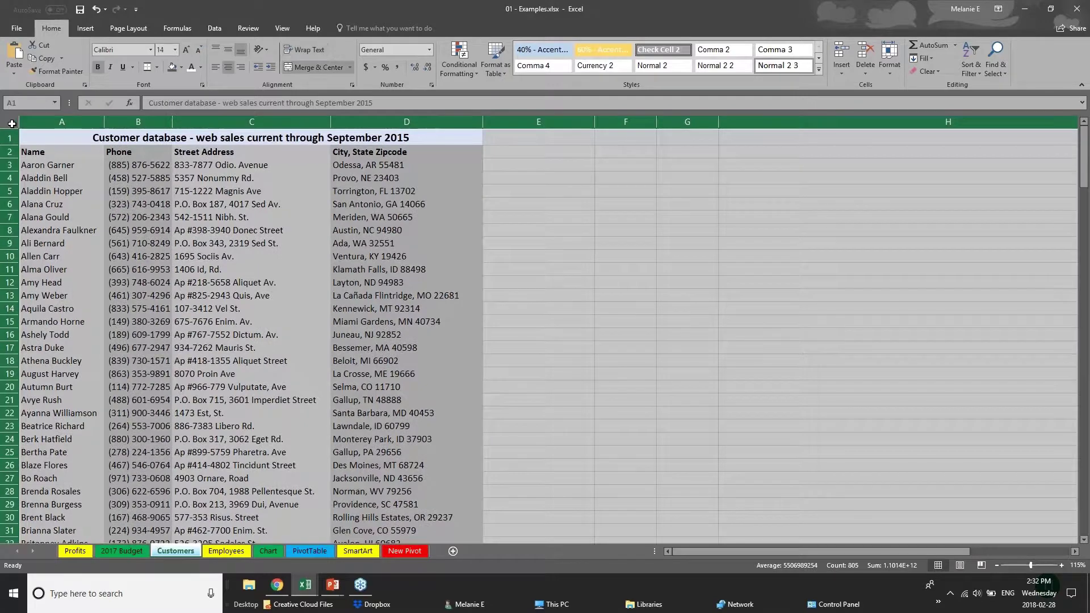
# Step: Insert a table over =$1:$1048576 with headers, accepting the large-operation warning
pyautogui.click(84, 29)
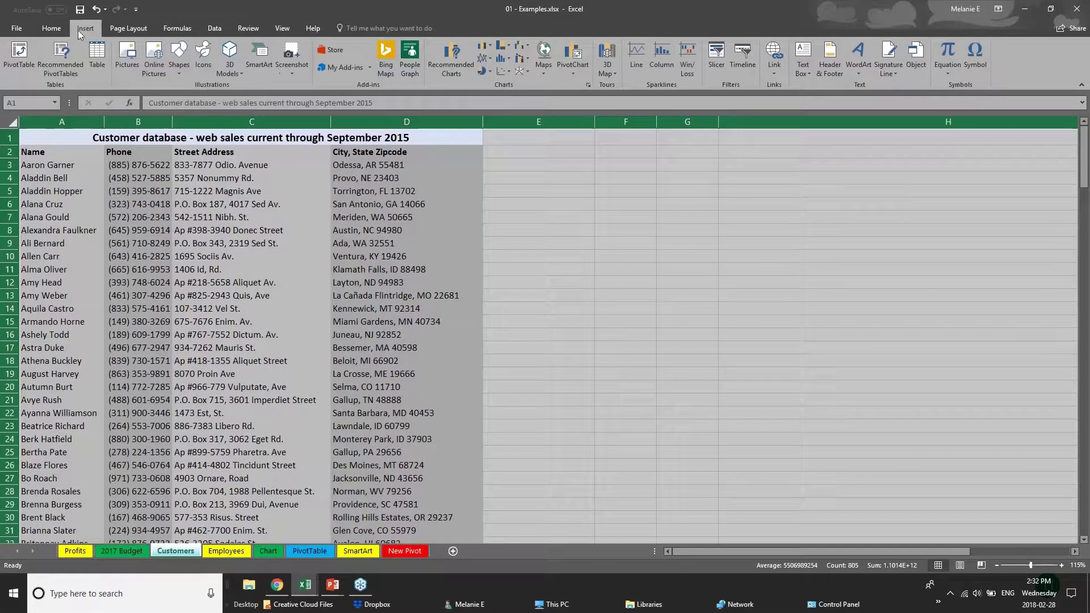
pyautogui.click(97, 60)
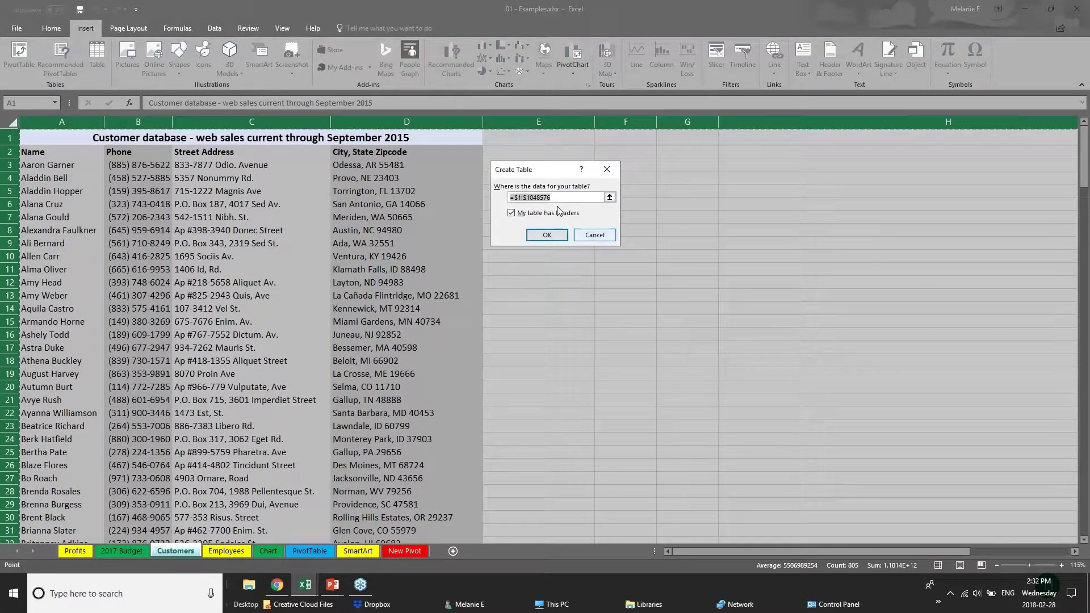
pyautogui.click(547, 235)
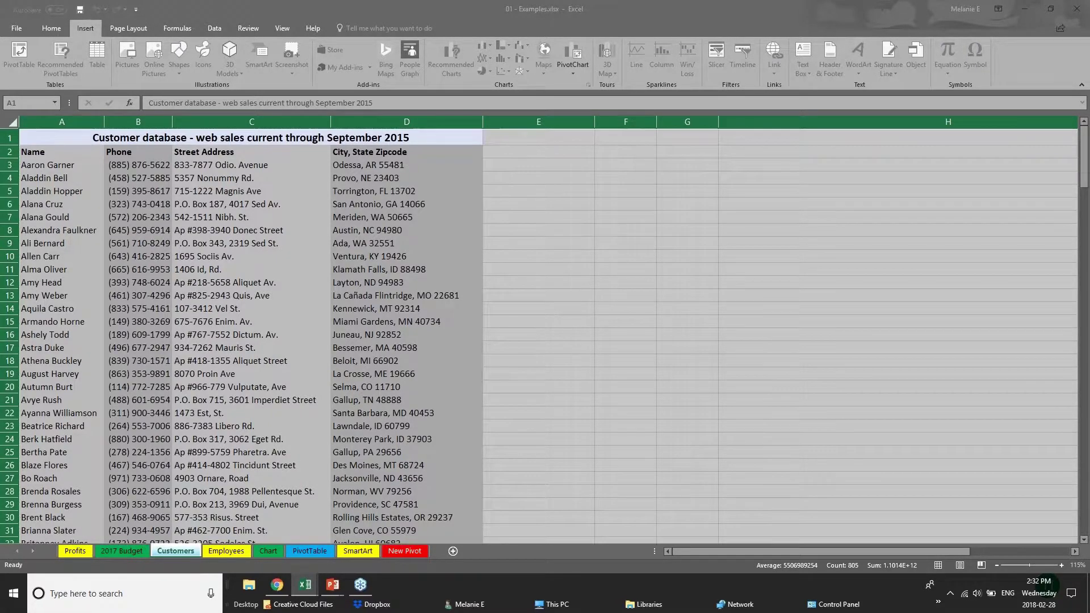
pyautogui.click(522, 235)
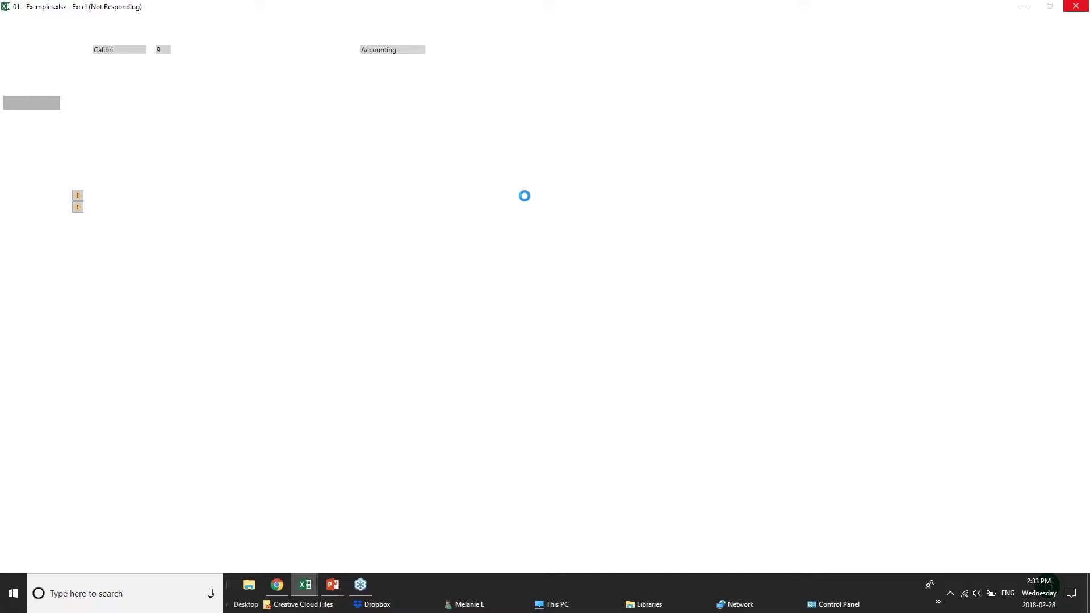
# Step: Bring the PowerPoint slide show window forward from the taskbar
pyautogui.moveTo(332, 584)
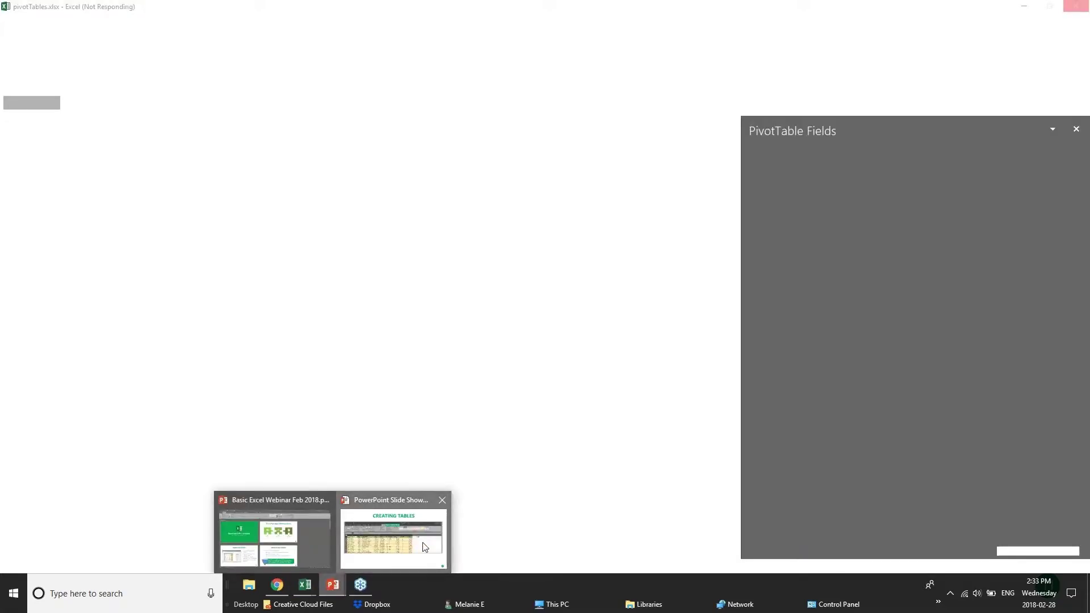
pyautogui.click(425, 547)
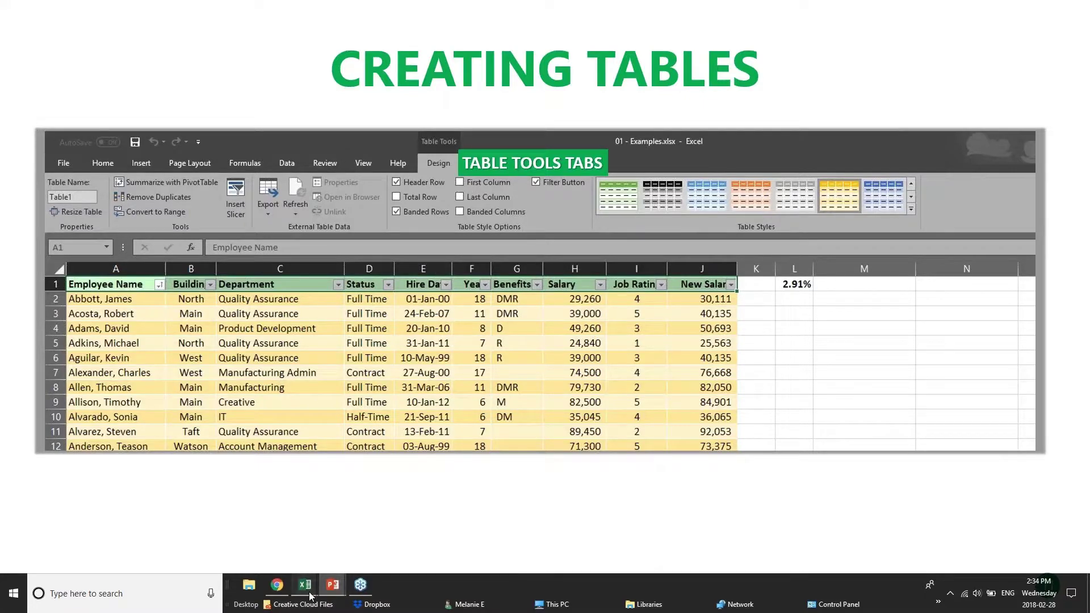
# Step: Switch to 01 - Examples.xlsx, select the whole sheet and undo the table conversion
pyautogui.moveTo(309, 595)
pyautogui.click(304, 530)
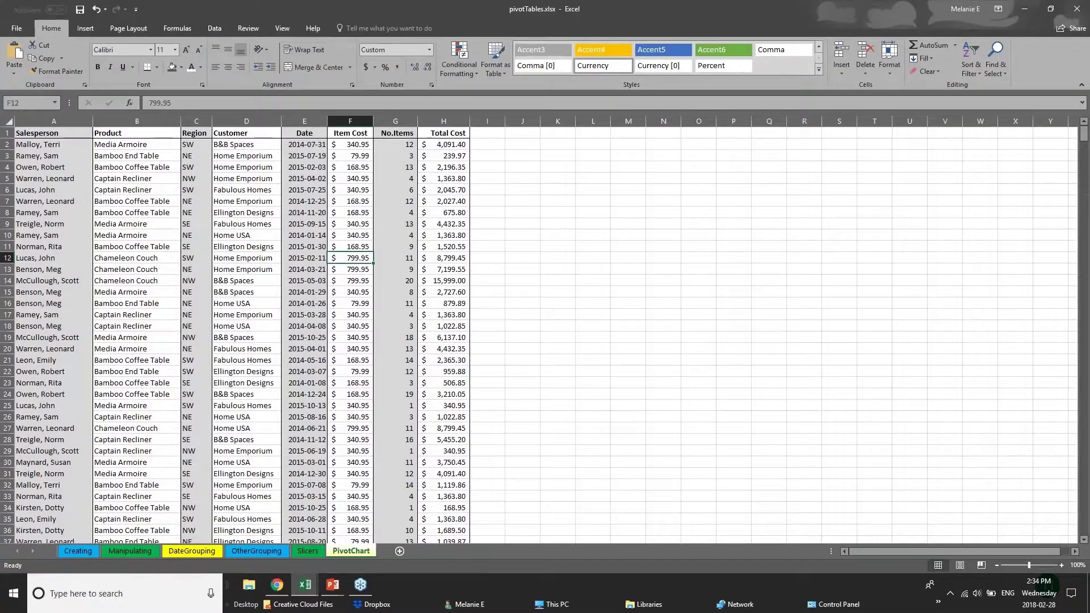
pyautogui.click(194, 538)
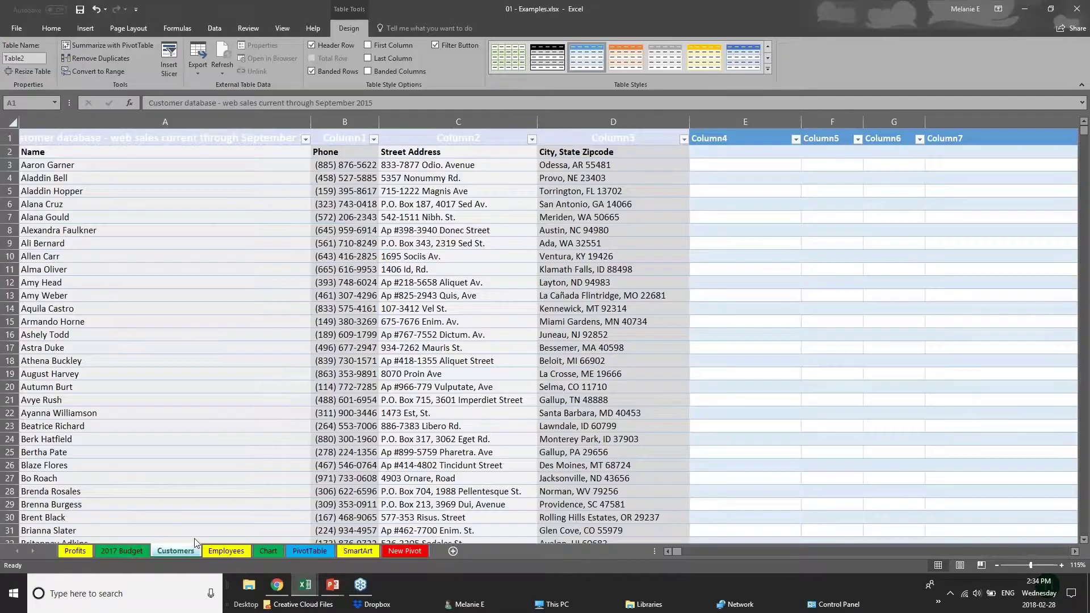
pyautogui.click(696, 284)
pyautogui.click(11, 121)
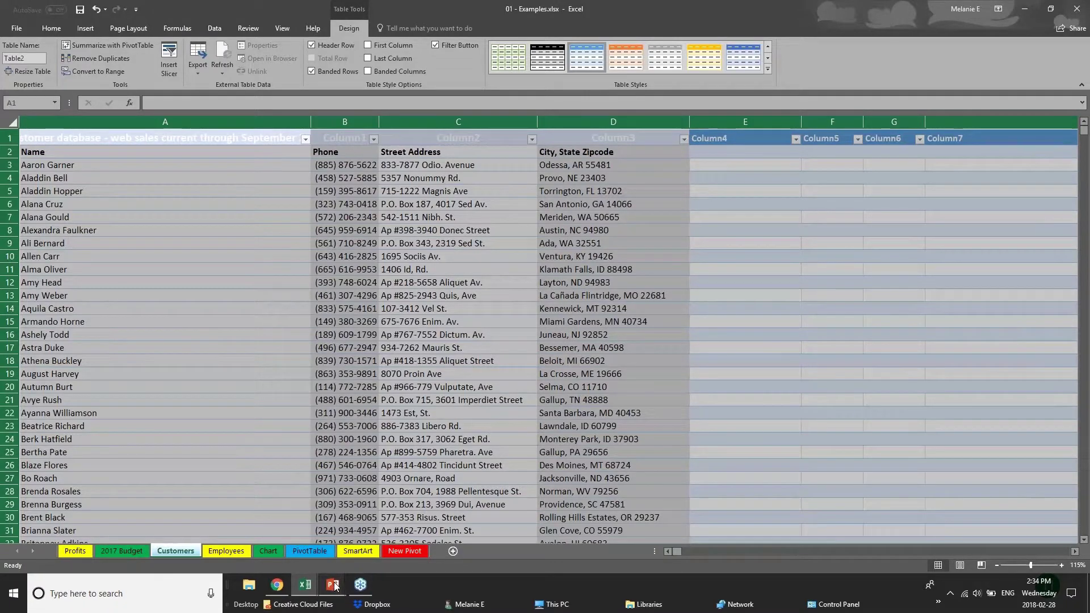
pyautogui.hotkey('ctrl', 'z')
# Step: Create a table from merged title cell A1, then undo it
pyautogui.click(53, 139)
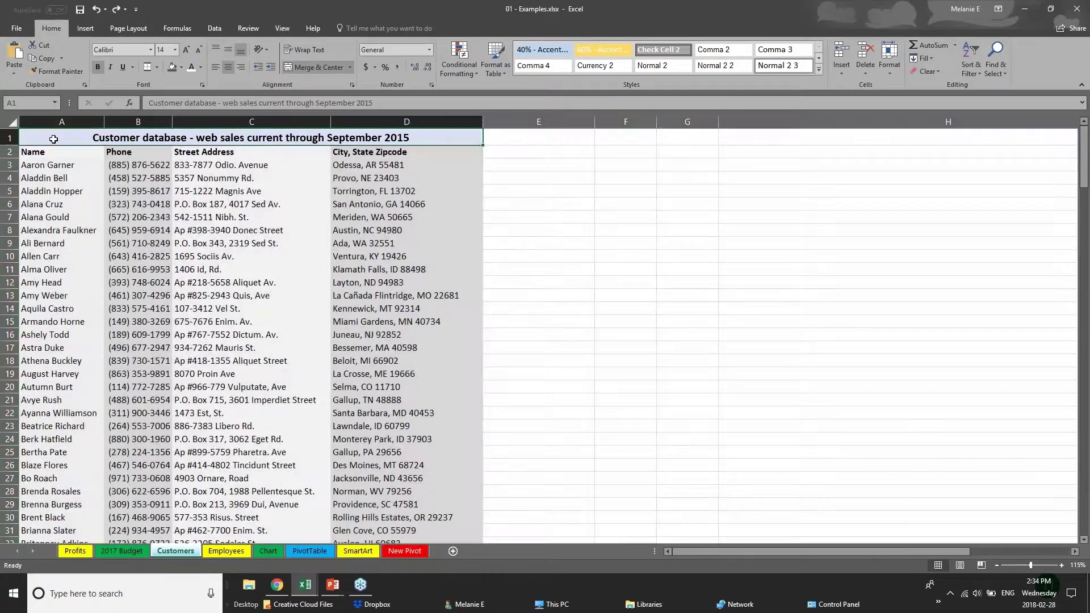
pyautogui.click(11, 123)
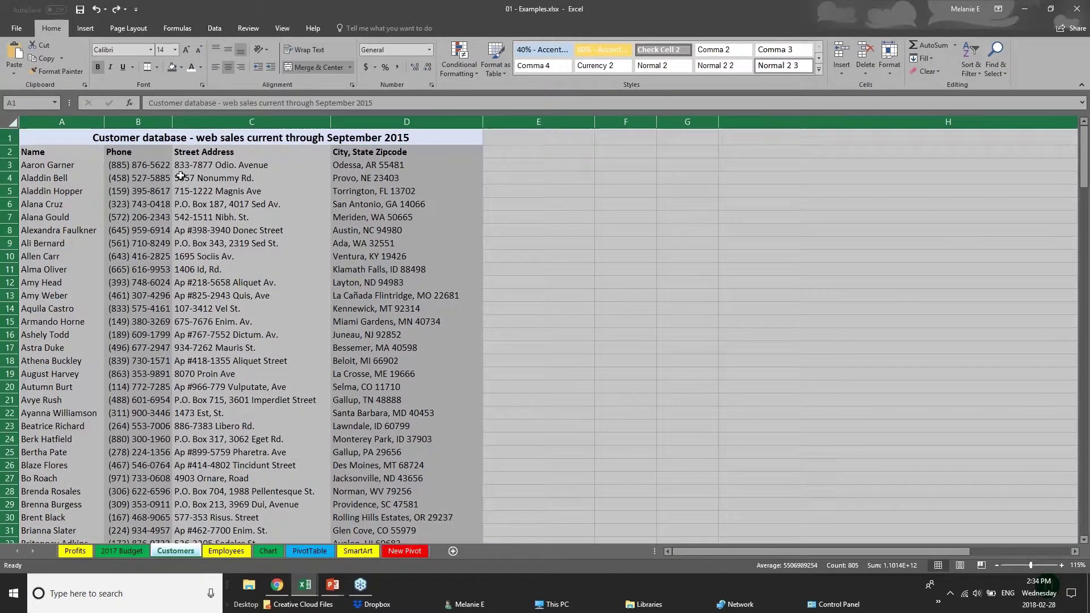
pyautogui.click(53, 143)
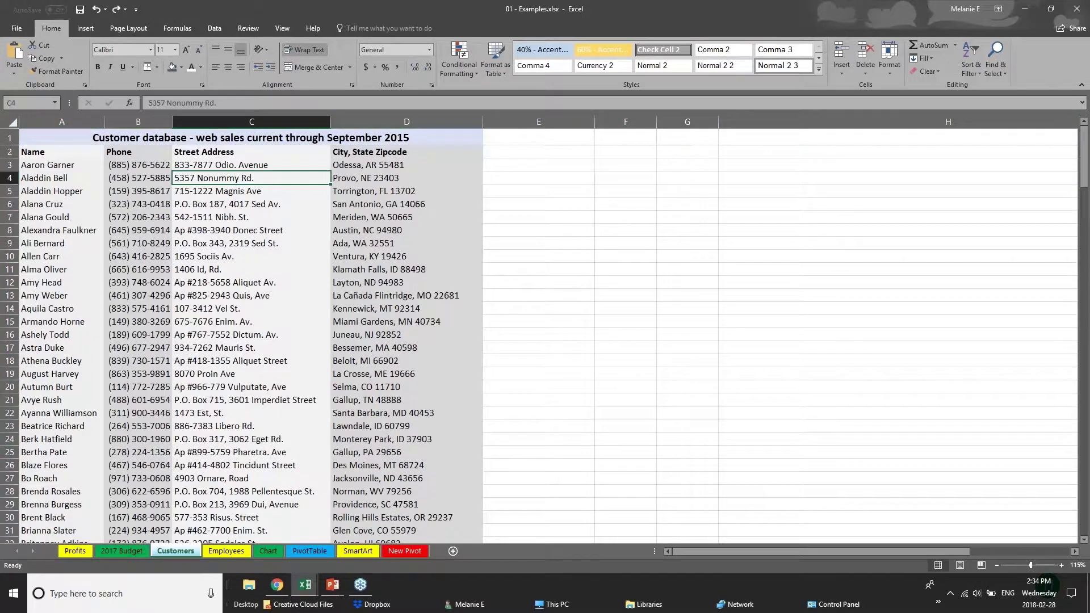
pyautogui.click(85, 28)
pyautogui.click(96, 61)
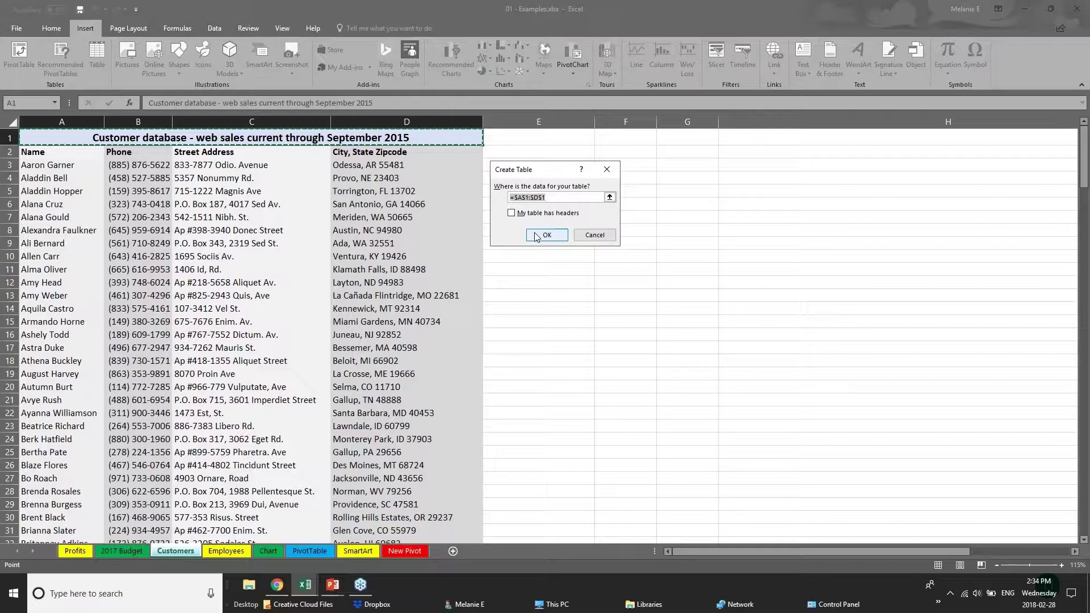
pyautogui.click(544, 235)
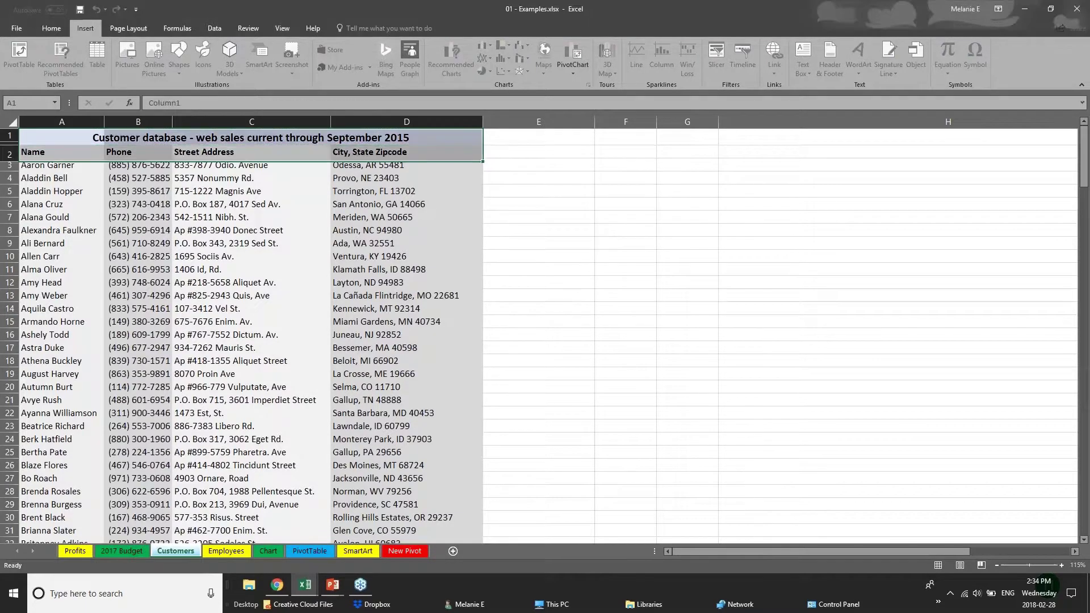
pyautogui.hotkey('ctrl', 'z')
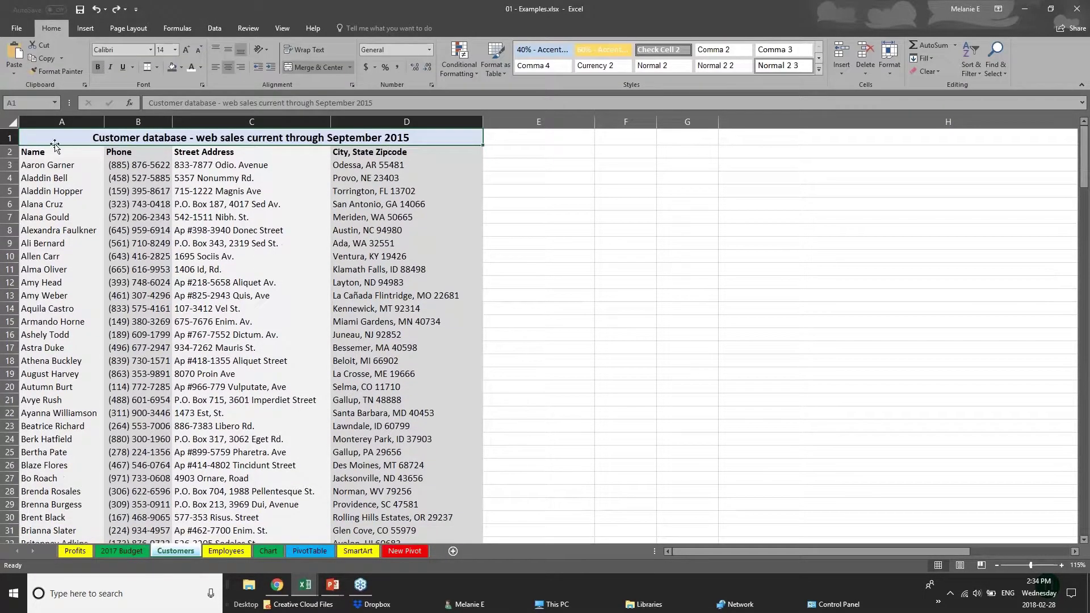
# Step: Clear the selection to cell C23 and go to the Chart sheet
pyautogui.click(17, 123)
pyautogui.click(215, 425)
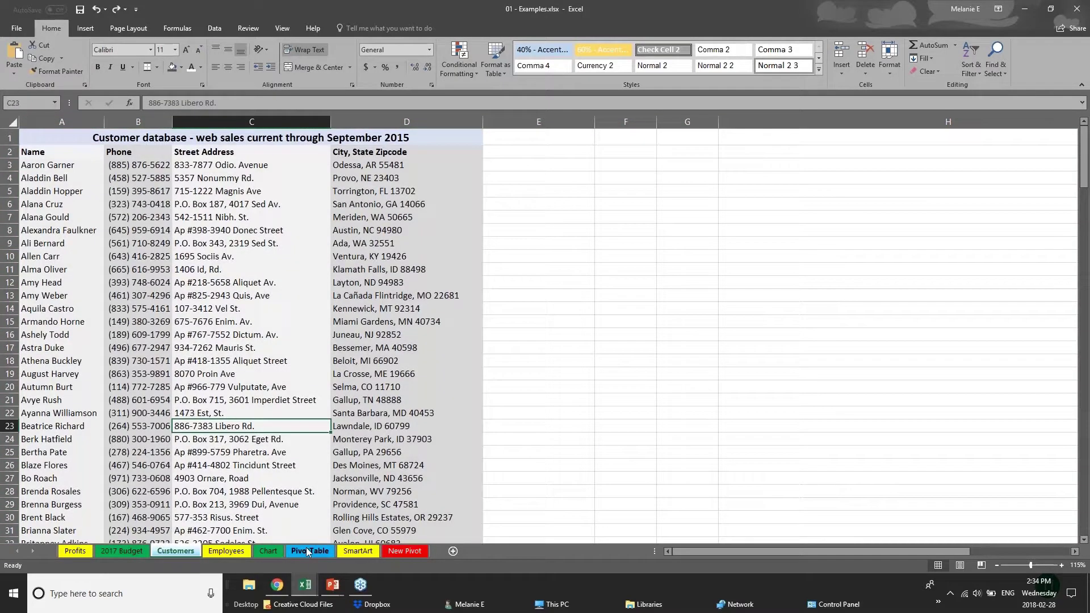
pyautogui.click(271, 551)
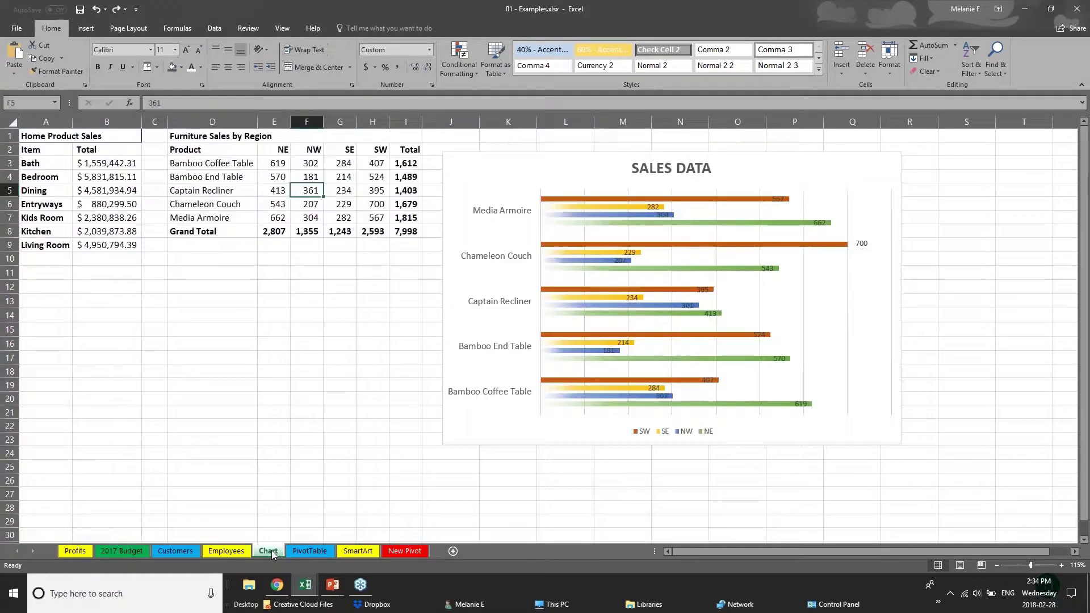
# Step: Turn the Furniture Sales by Region range D1:I8 into an Excel table with a header row
pyautogui.click(204, 140)
pyautogui.moveTo(218, 147); pyautogui.dragTo(336, 232)
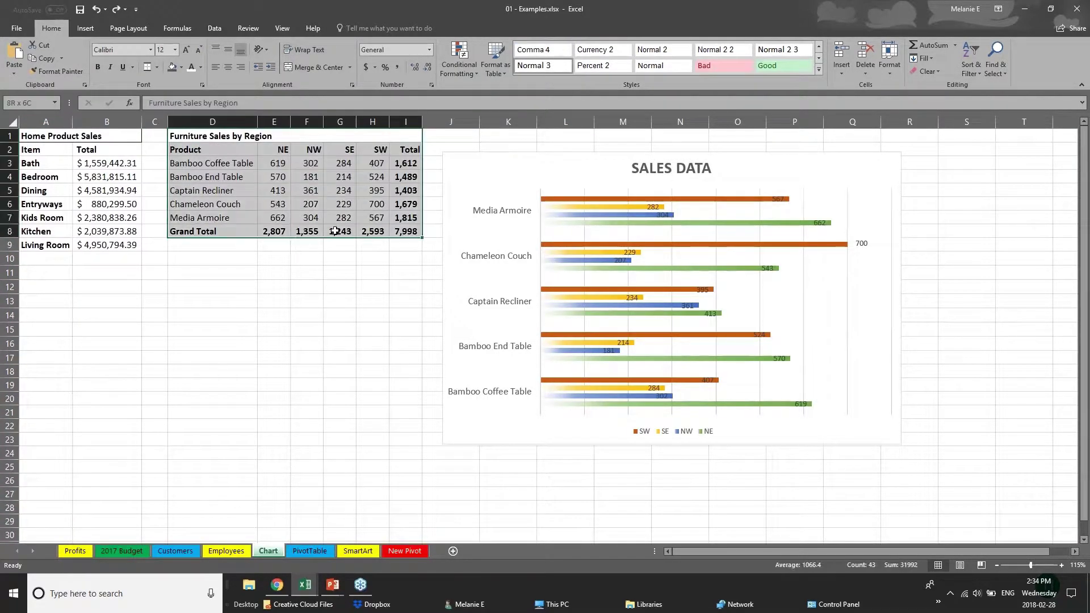
pyautogui.click(85, 29)
pyautogui.click(96, 57)
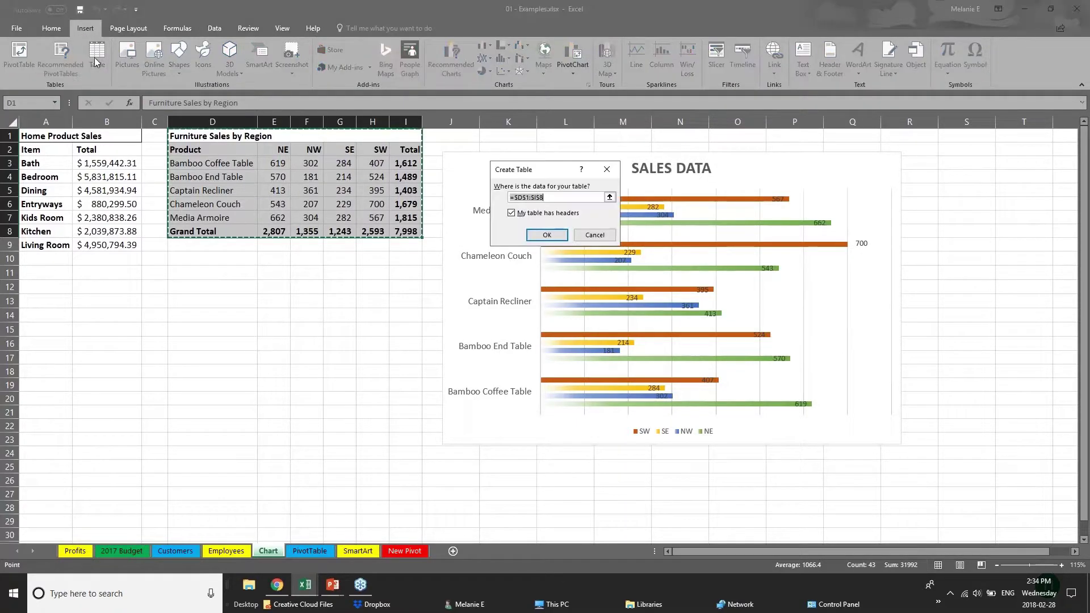
pyautogui.click(548, 237)
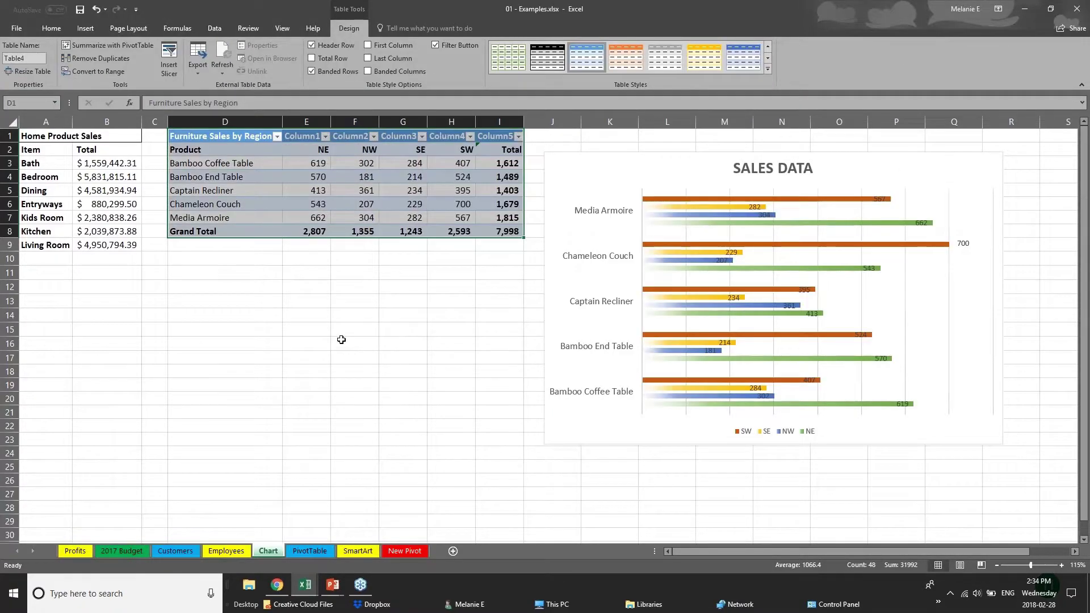
pyautogui.click(341, 339)
pyautogui.moveTo(243, 140); pyautogui.dragTo(515, 238)
# Step: Apply the orange Medium table style to the Furniture Sales table
pyautogui.click(768, 69)
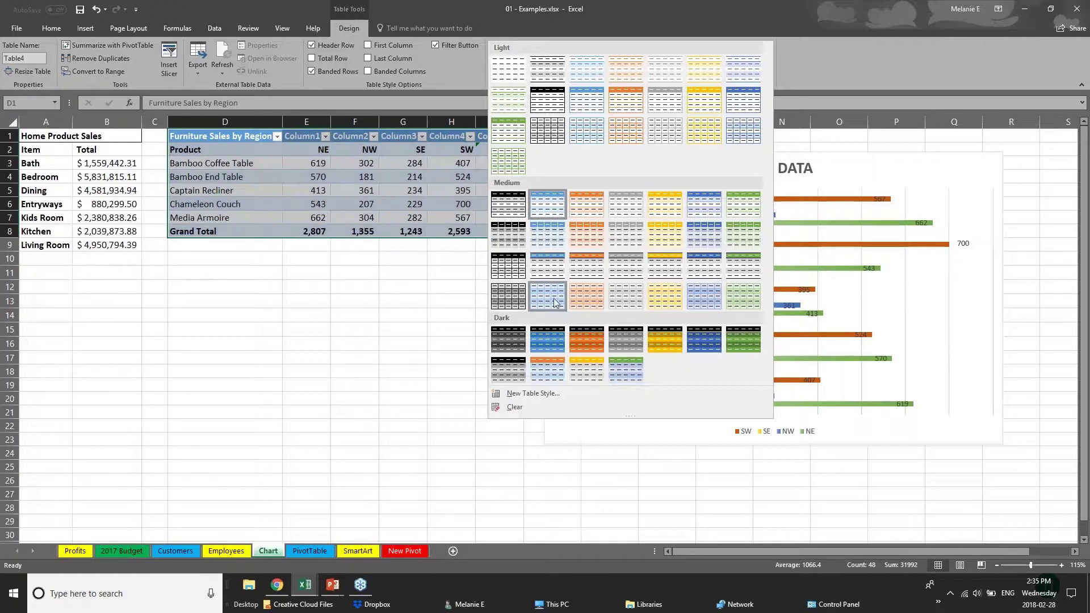
pyautogui.click(594, 274)
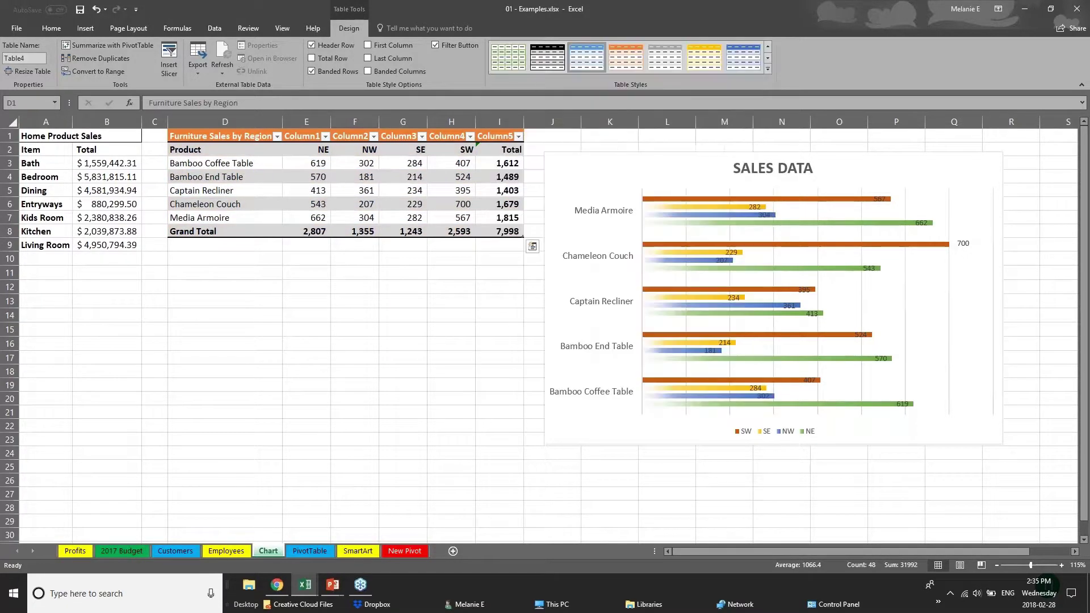
pyautogui.click(258, 232)
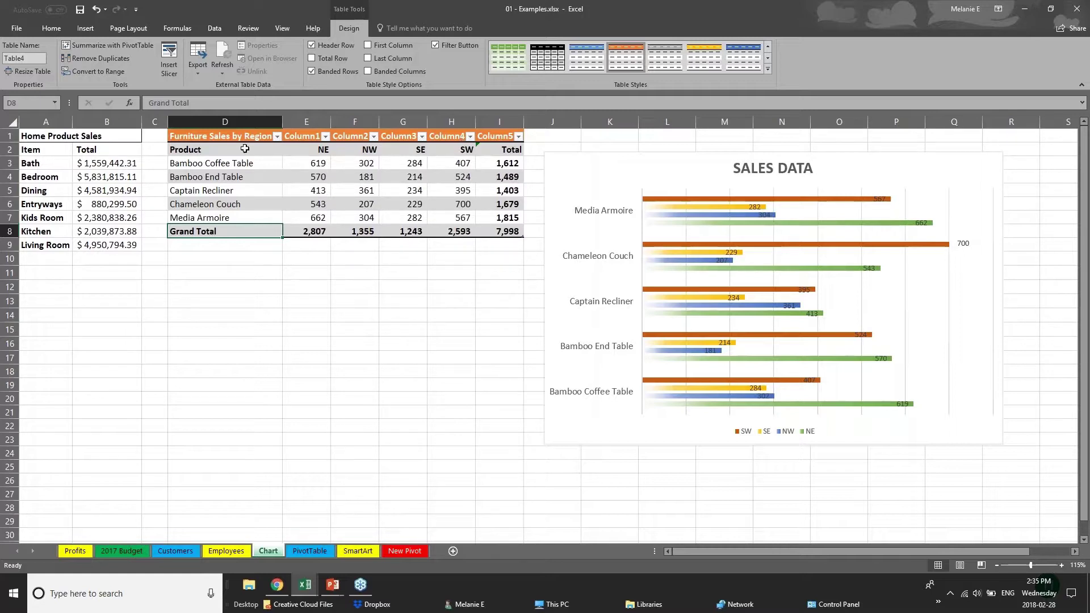
# Step: Turn on First Column emphasis so the product names get orange fill and white text
pyautogui.click(208, 149)
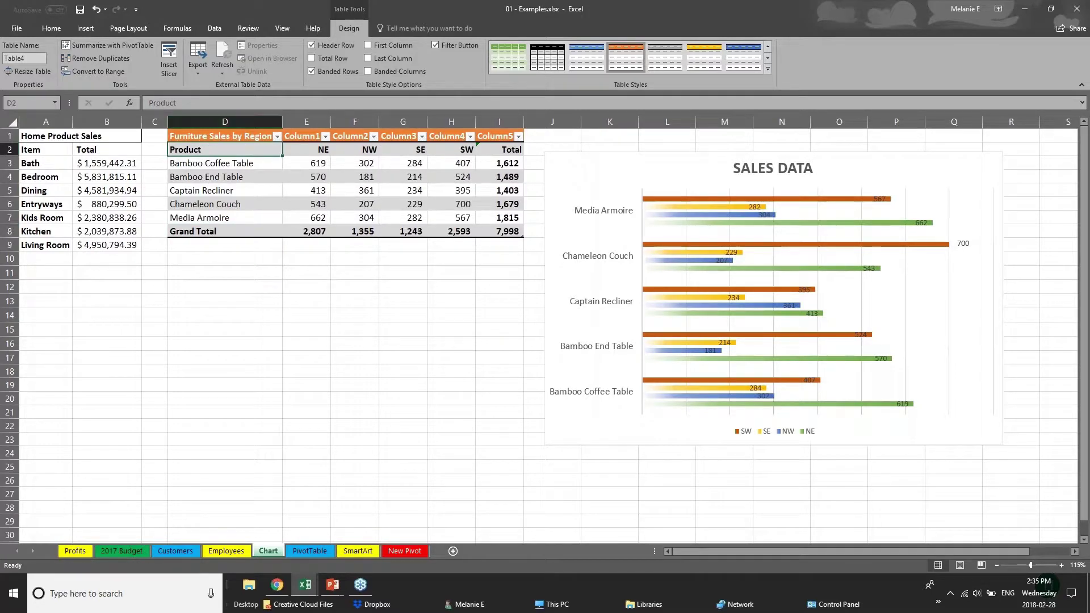
pyautogui.moveTo(237, 151); pyautogui.dragTo(248, 215)
pyautogui.click(368, 45)
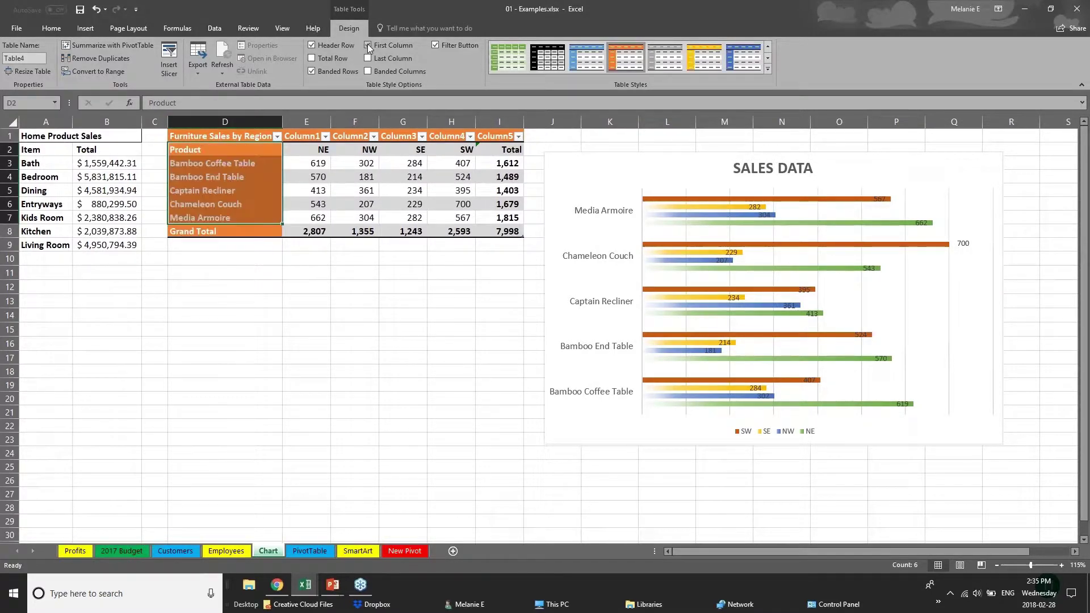
pyautogui.click(285, 316)
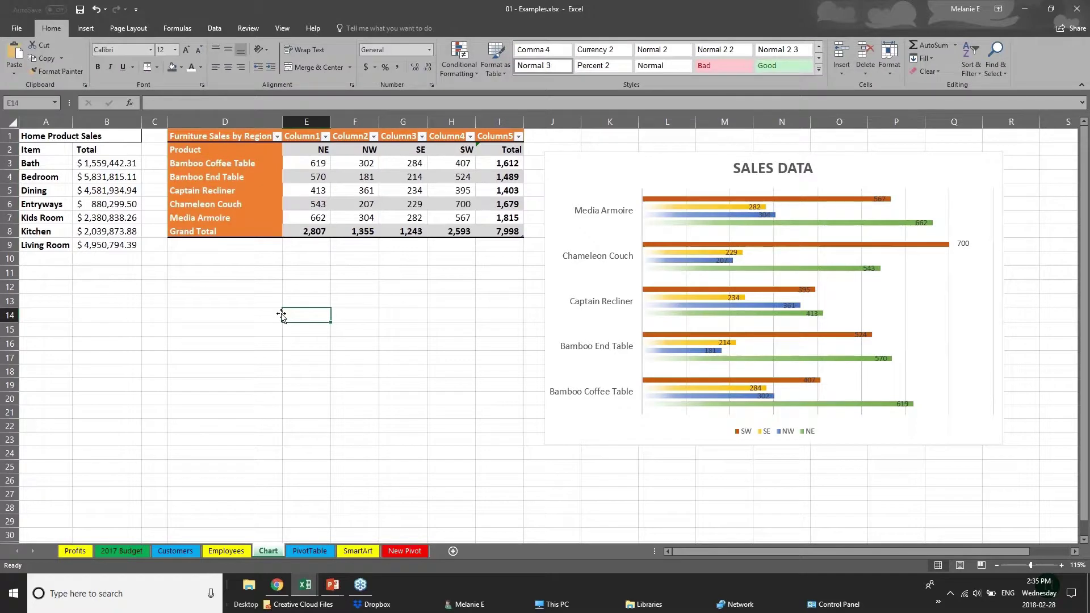
pyautogui.click(205, 142)
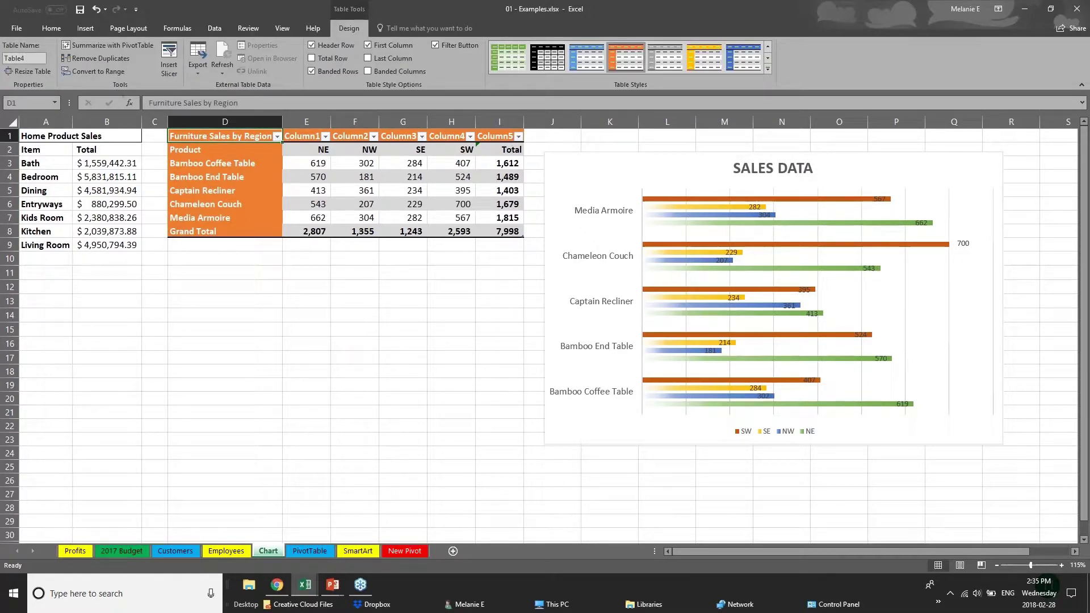
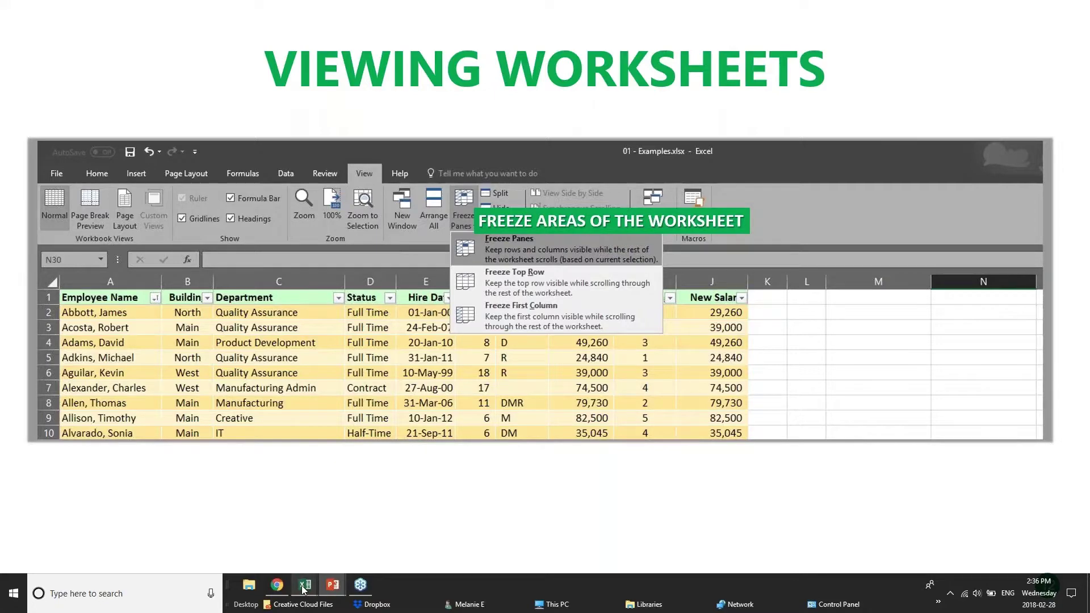
# Step: Switch to the pivotTables workbook and scroll down through the PivotChart sales data
pyautogui.moveTo(303, 590)
pyautogui.click(292, 546)
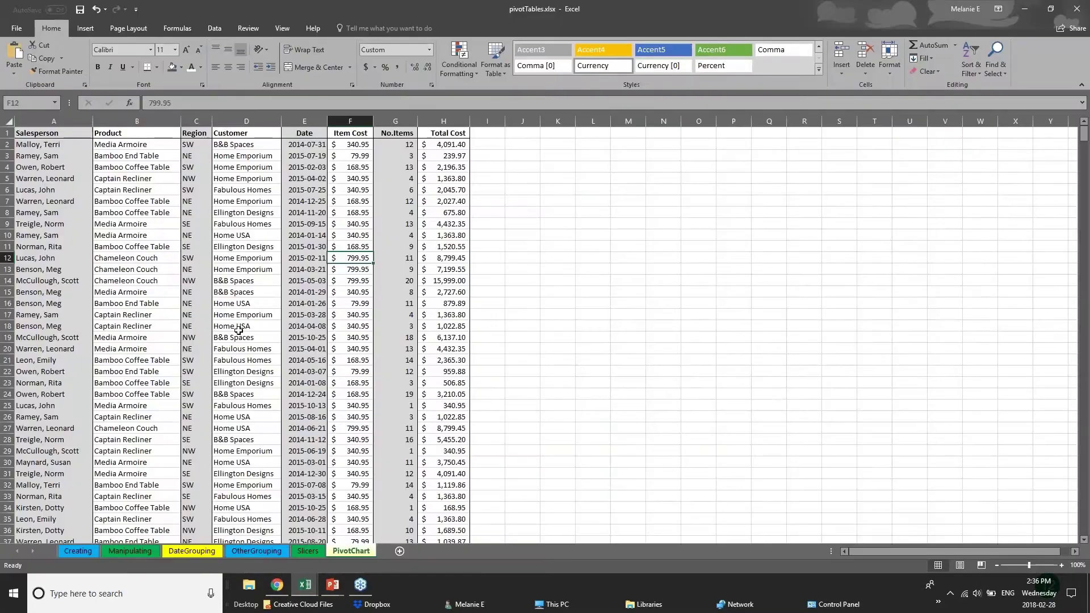
pyautogui.scroll(-20, 239, 330)
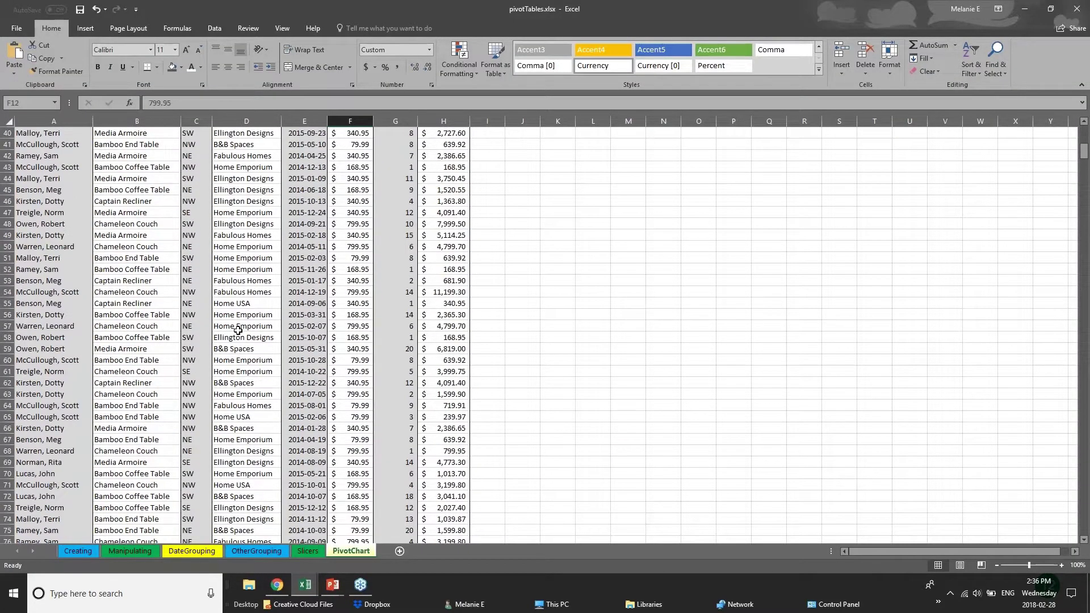
pyautogui.scroll(-4, 237, 330)
pyautogui.scroll(8, 228, 332)
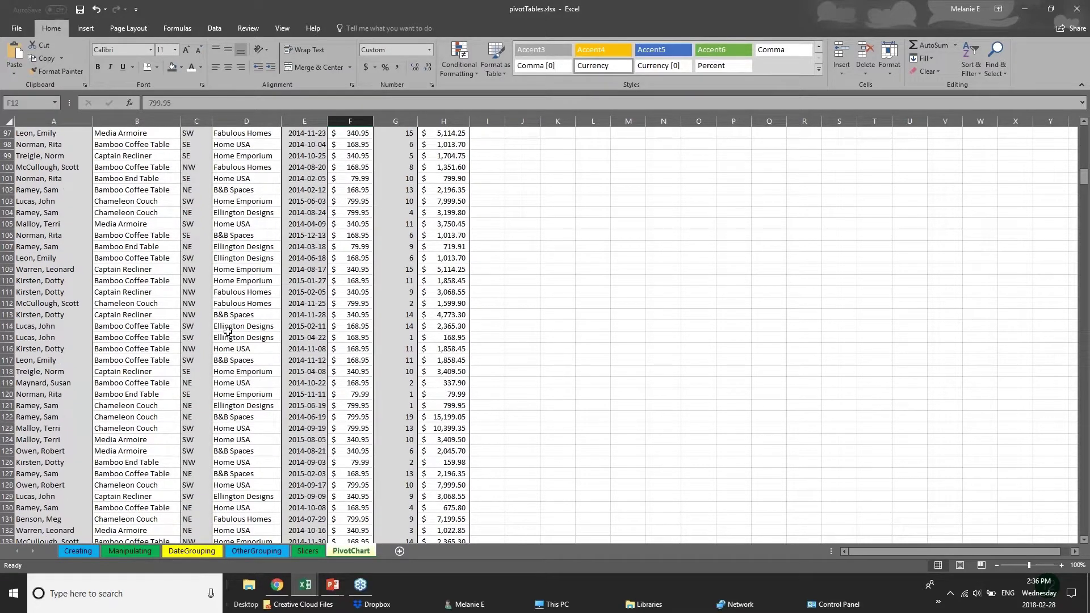
pyautogui.scroll(6, 227, 332)
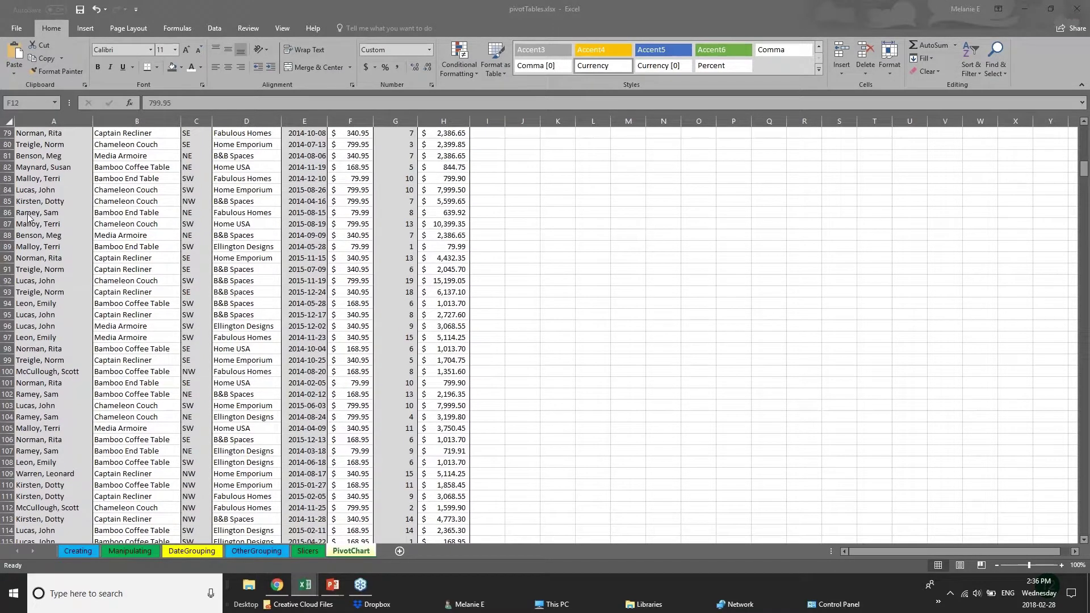
pyautogui.click(1084, 170)
pyautogui.moveTo(1084, 169); pyautogui.dragTo(1085, 294)
# Step: Select a few cells around rows 367-370, then return to the top and select header row 1
pyautogui.click(63, 256)
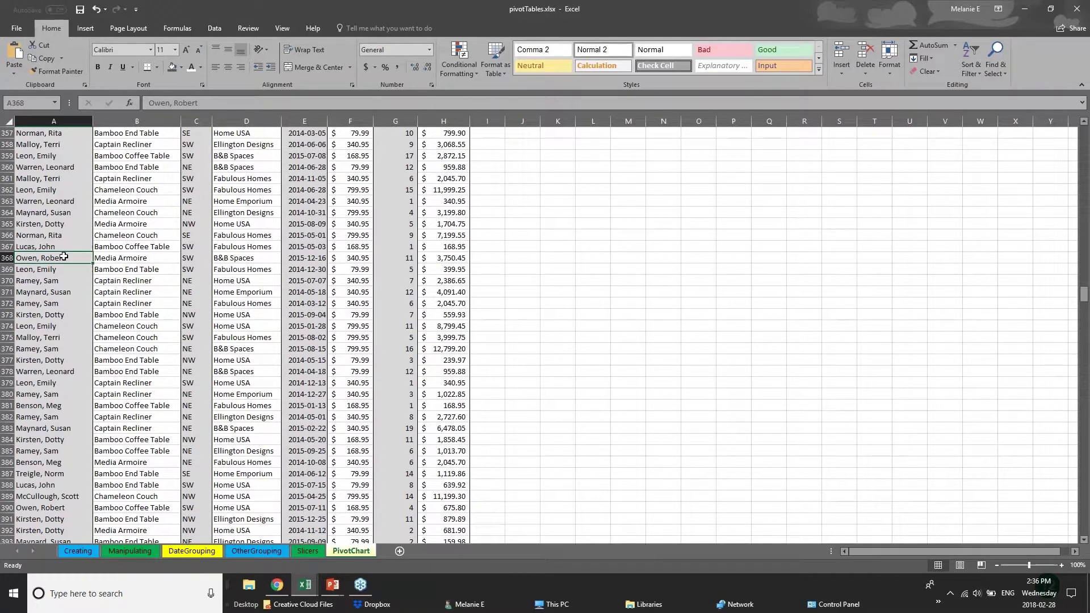
pyautogui.click(156, 249)
pyautogui.click(164, 271)
pyautogui.click(269, 278)
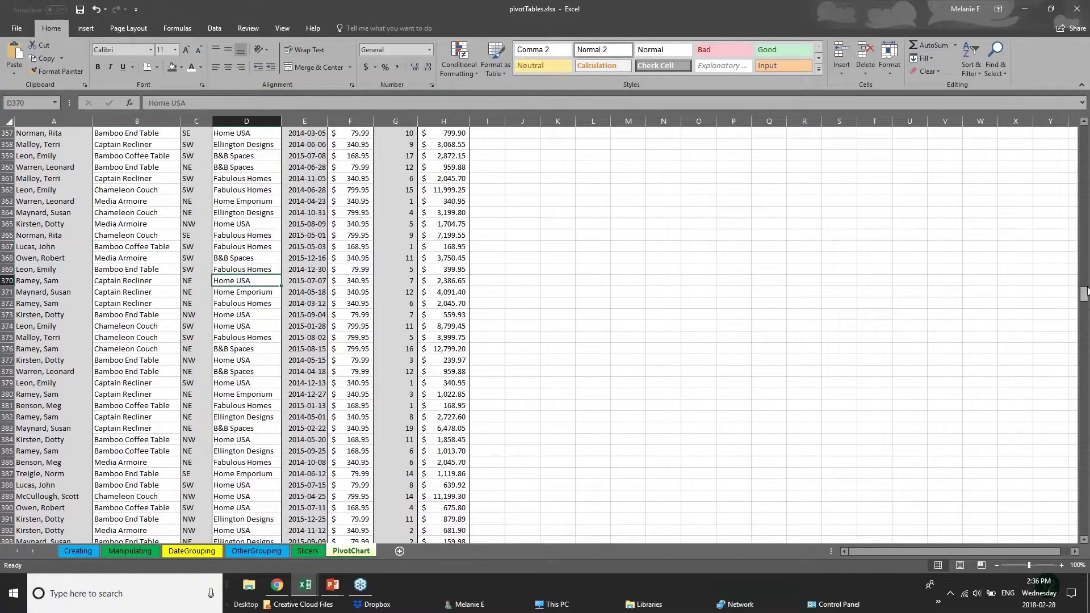
pyautogui.moveTo(1086, 296); pyautogui.dragTo(1084, 133)
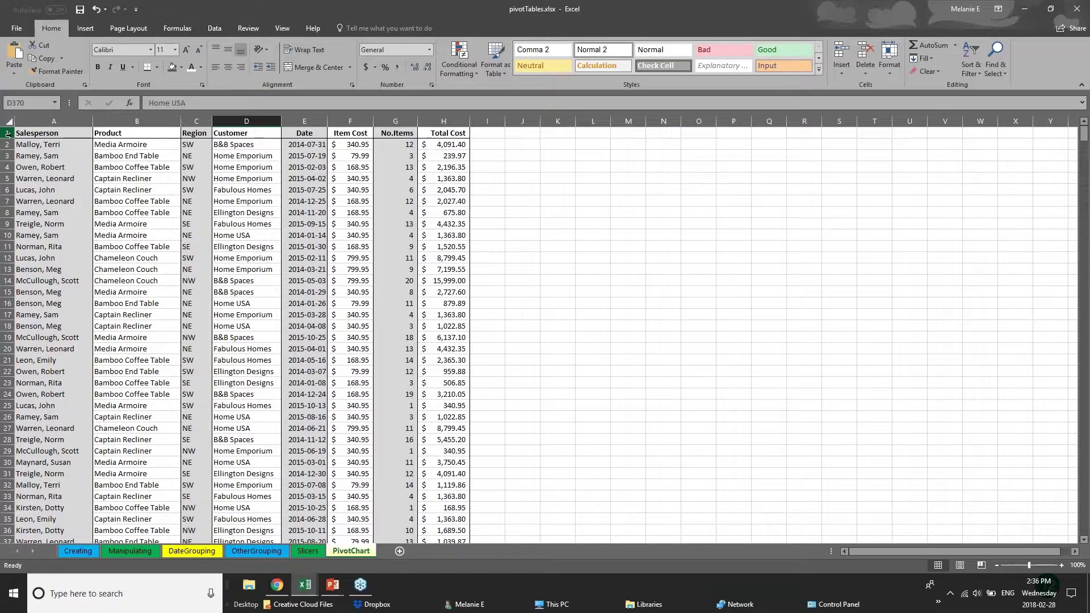
pyautogui.click(7, 133)
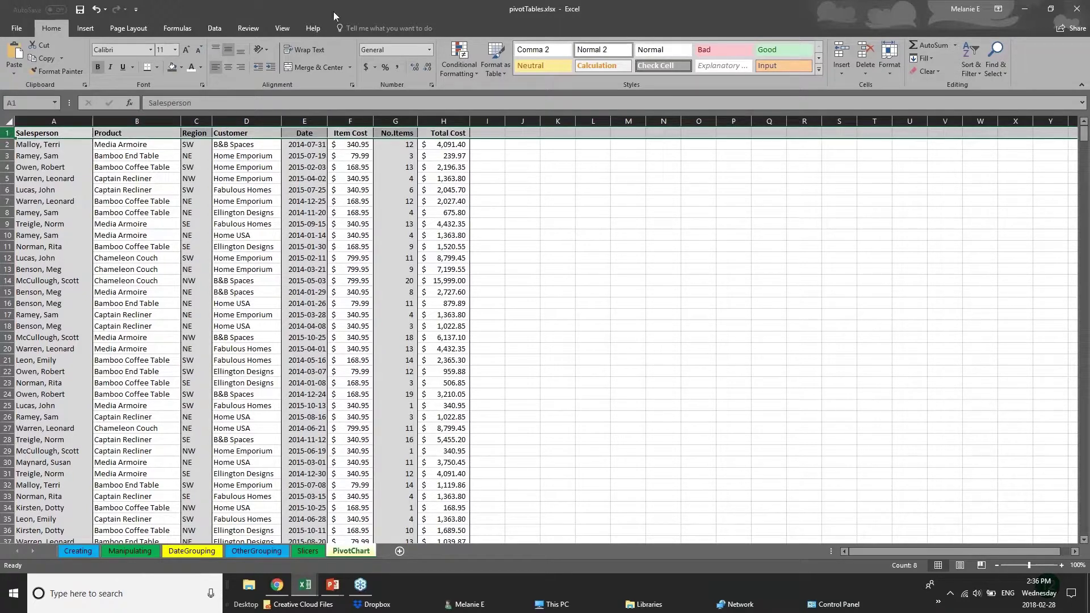
pyautogui.click(282, 29)
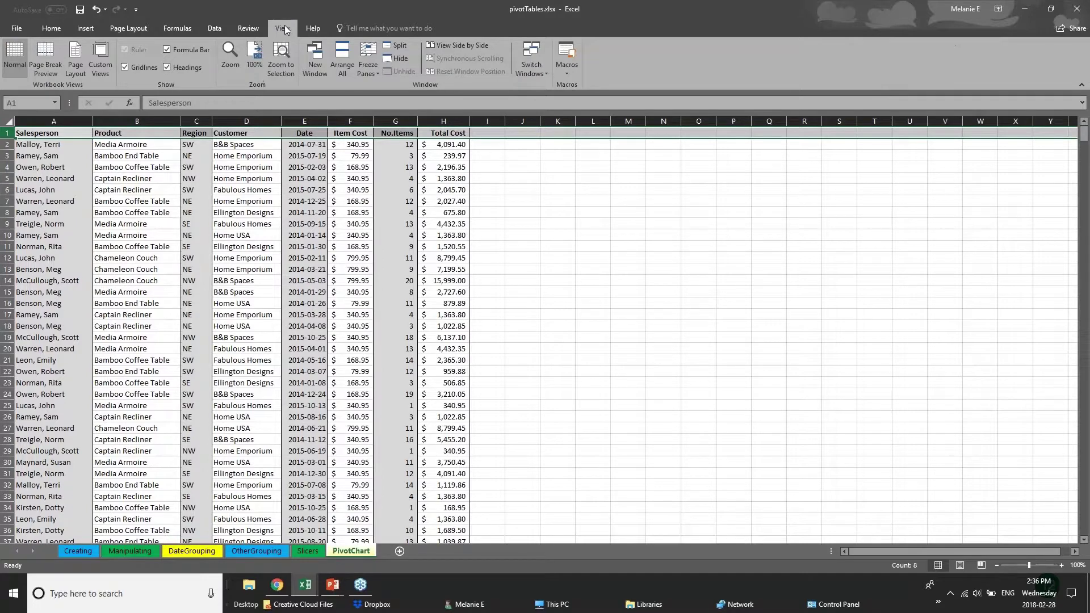
# Step: Freeze the Salesperson first column, then widen the Item Cost and No.Items columns
pyautogui.click(369, 70)
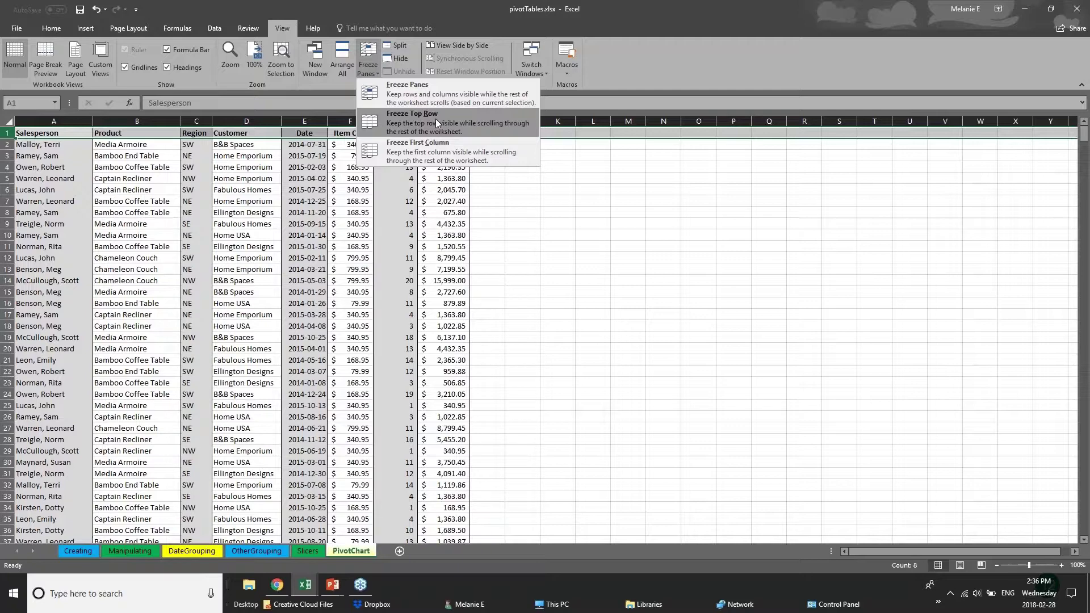
pyautogui.click(440, 152)
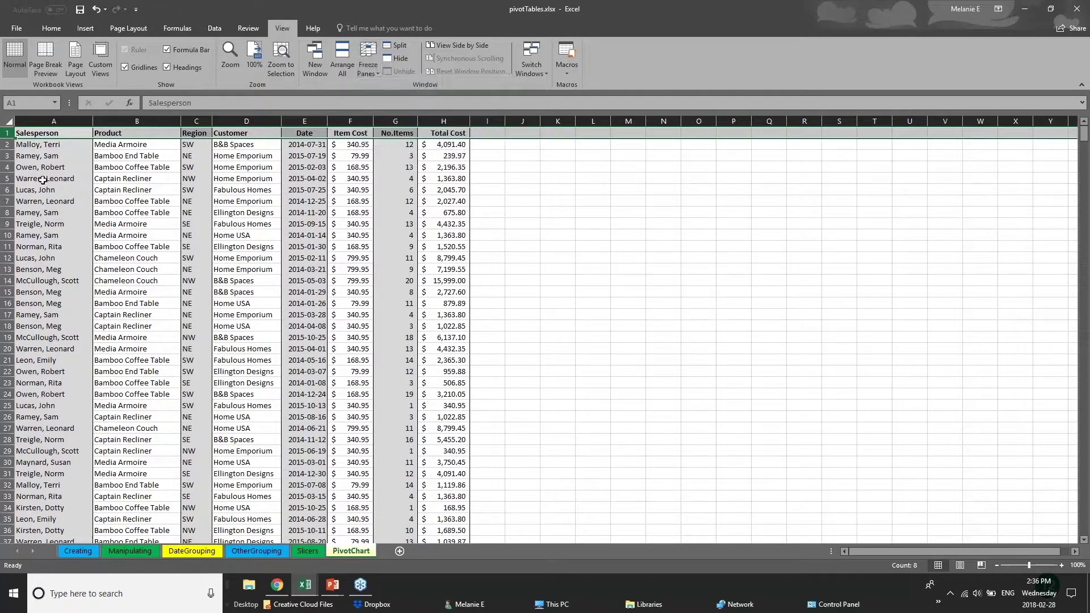
pyautogui.click(43, 178)
pyautogui.click(54, 120)
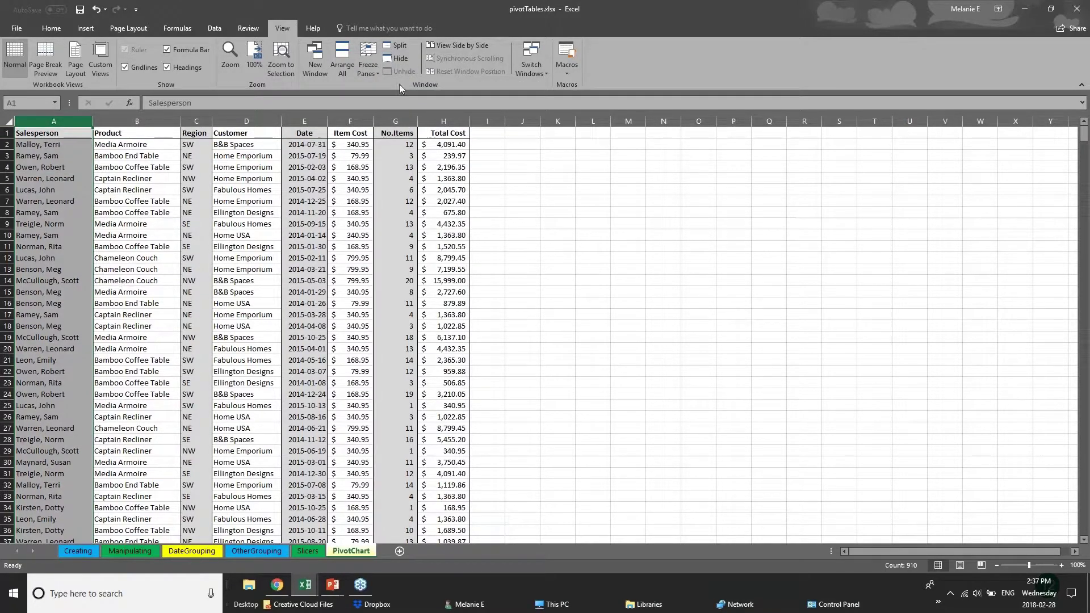
pyautogui.click(368, 64)
pyautogui.click(389, 152)
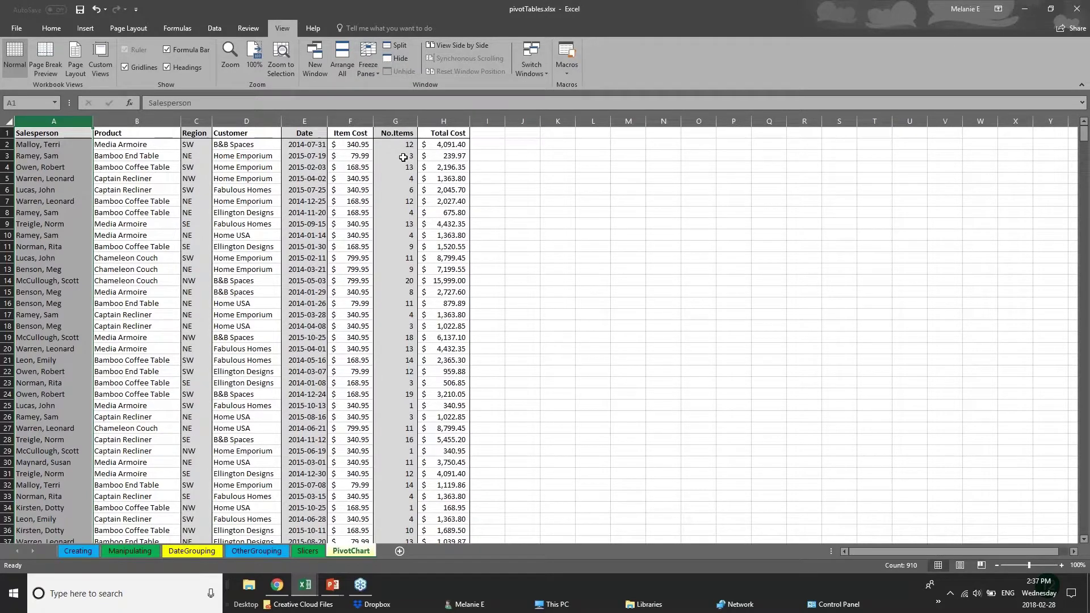
pyautogui.moveTo(469, 123); pyautogui.dragTo(962, 122)
pyautogui.moveTo(419, 121); pyautogui.dragTo(681, 120)
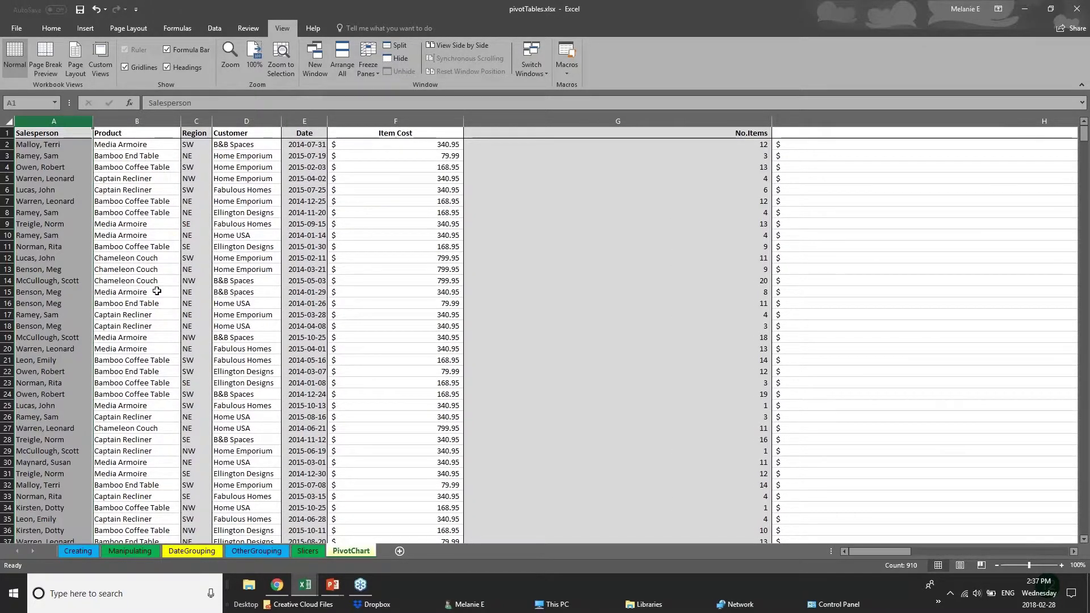
# Step: Switch to Freeze Top Row and scroll down to check the header row stays fixed
pyautogui.click(9, 133)
pyautogui.click(366, 69)
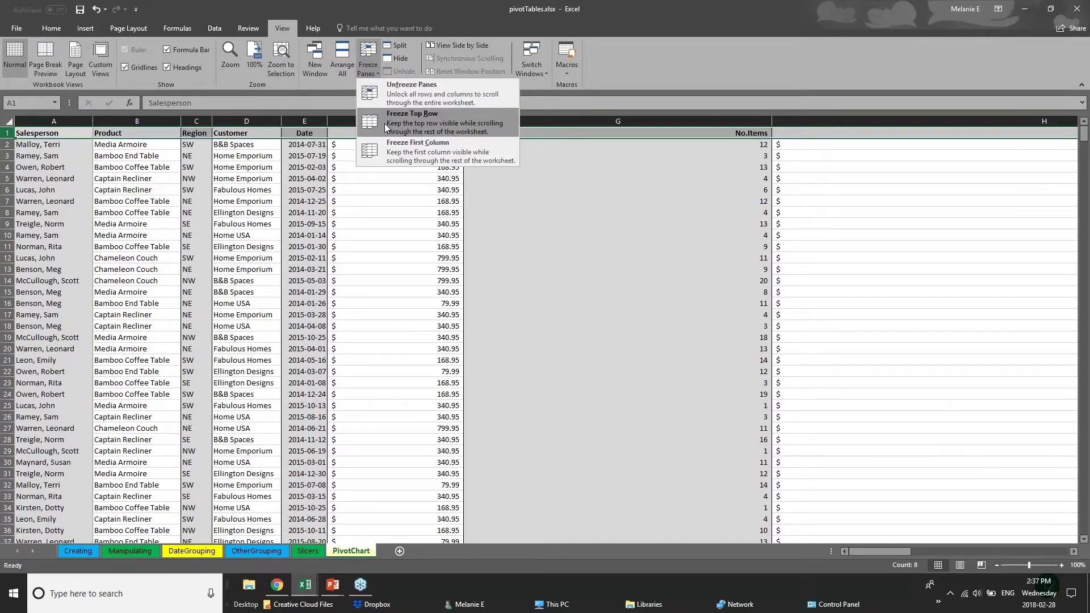
pyautogui.click(397, 117)
pyautogui.click(504, 337)
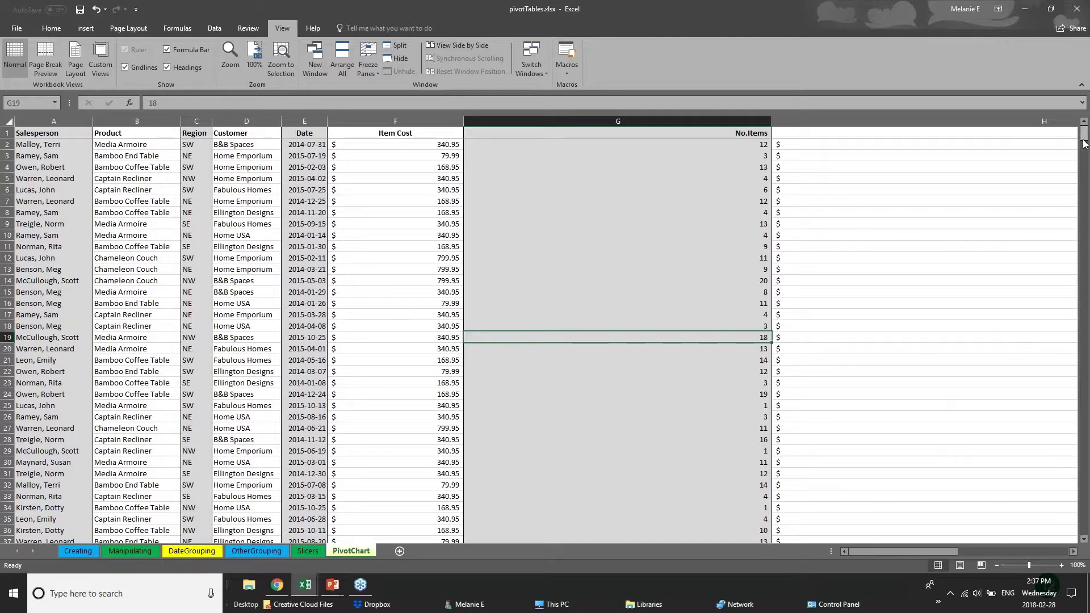
pyautogui.scroll(-3, 1087, 153)
pyautogui.scroll(-20, 1087, 153)
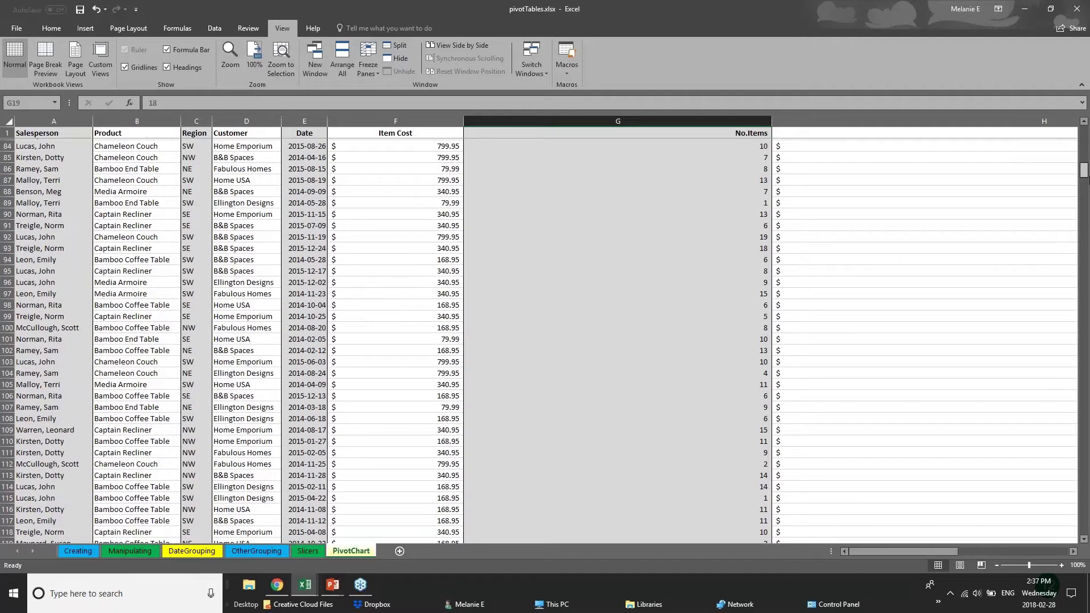
pyautogui.scroll(-20, 545, 335)
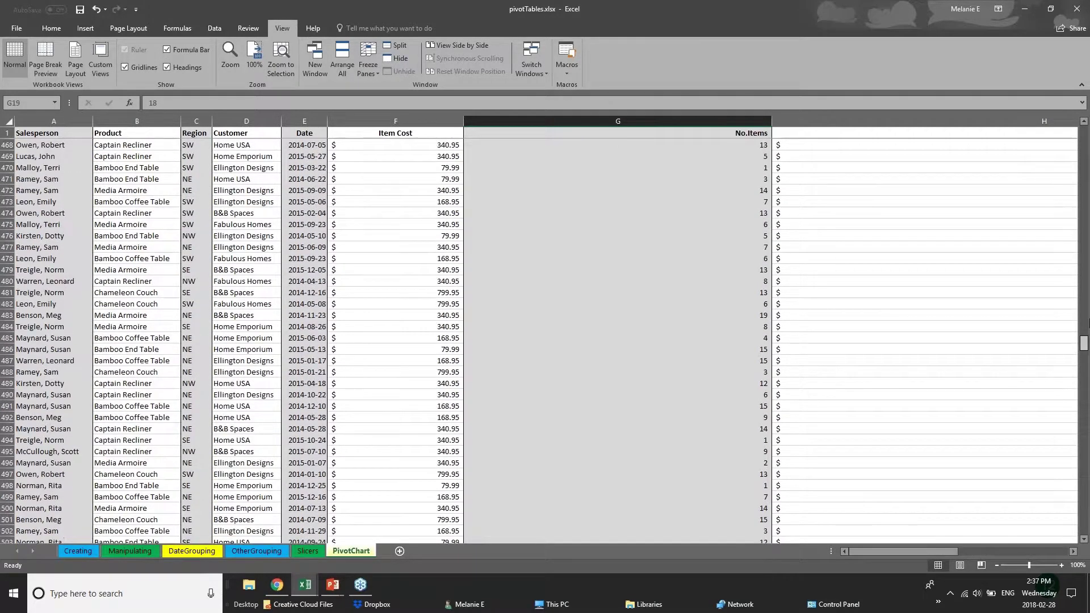
pyautogui.moveTo(1088, 323); pyautogui.dragTo(1085, 135)
pyautogui.click(50, 135)
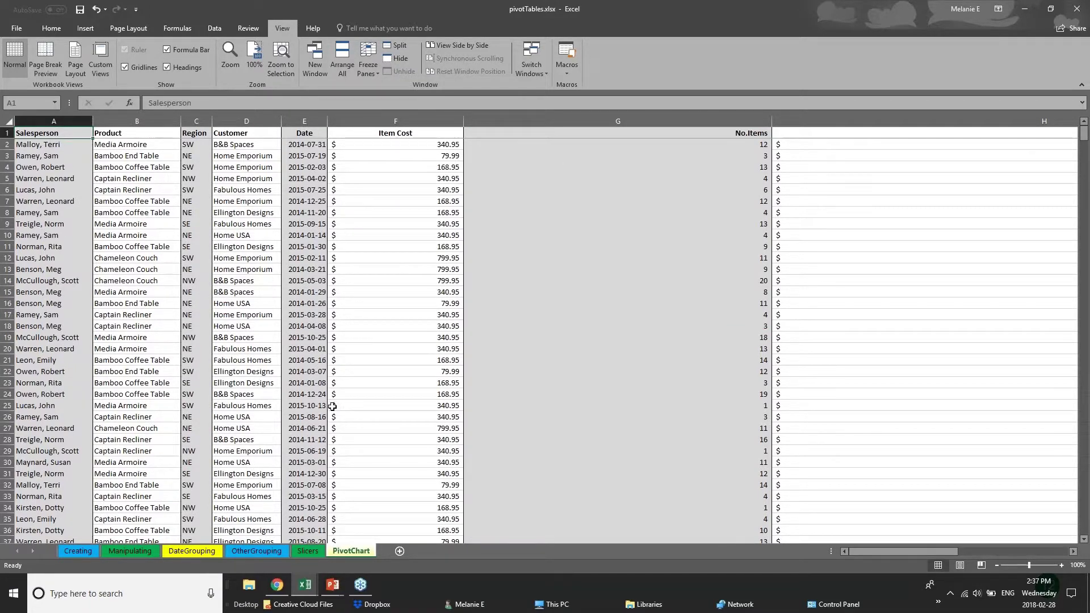
# Step: Scroll further through the data from cells F20 and D29 to confirm the frozen headers
pyautogui.click(349, 349)
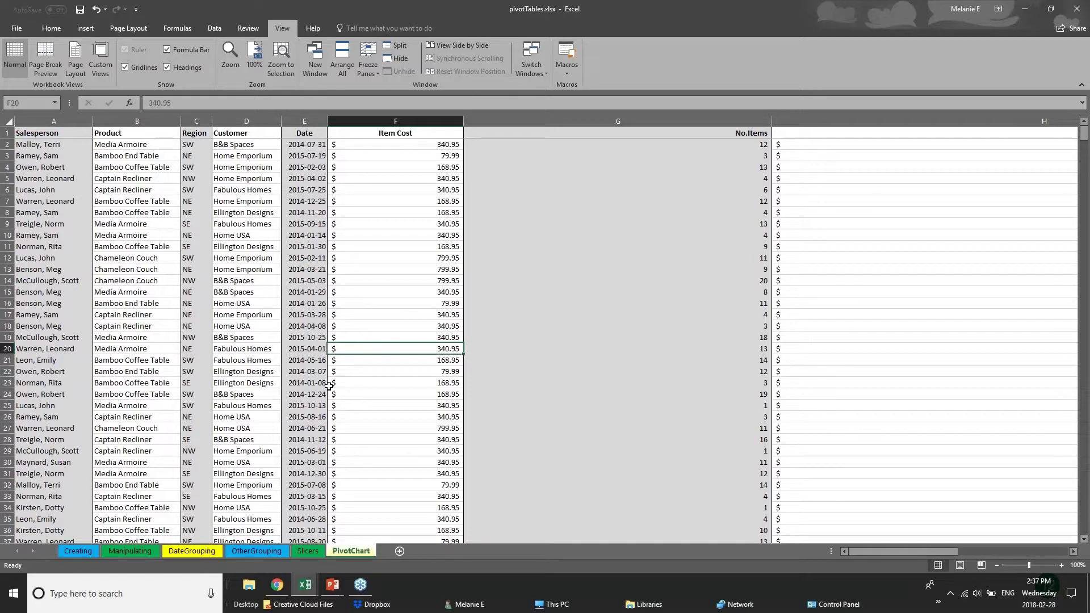
pyautogui.scroll(-2, 328, 386)
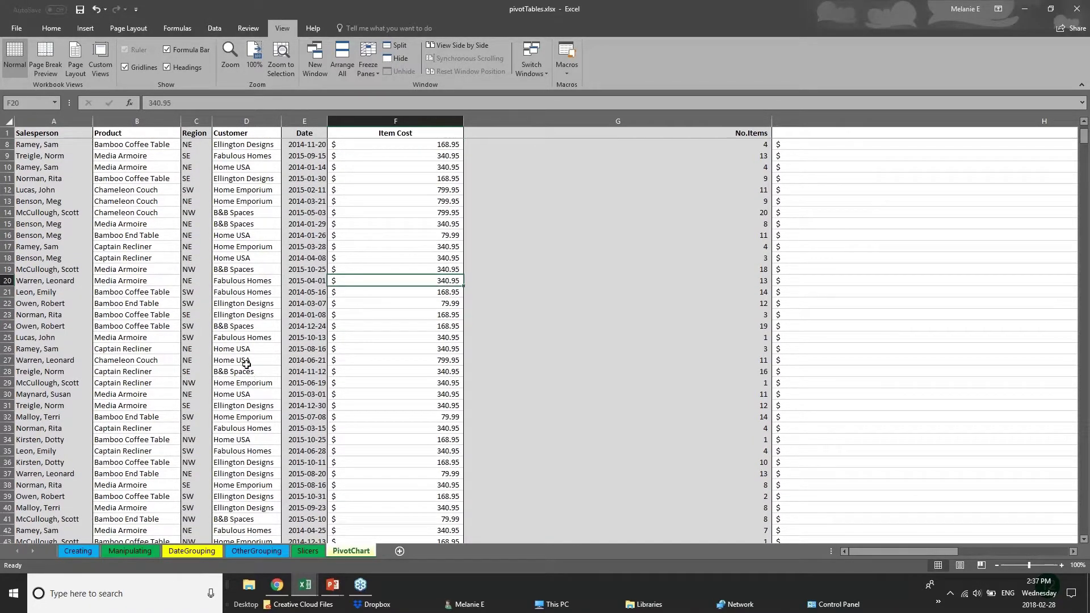
pyautogui.click(247, 382)
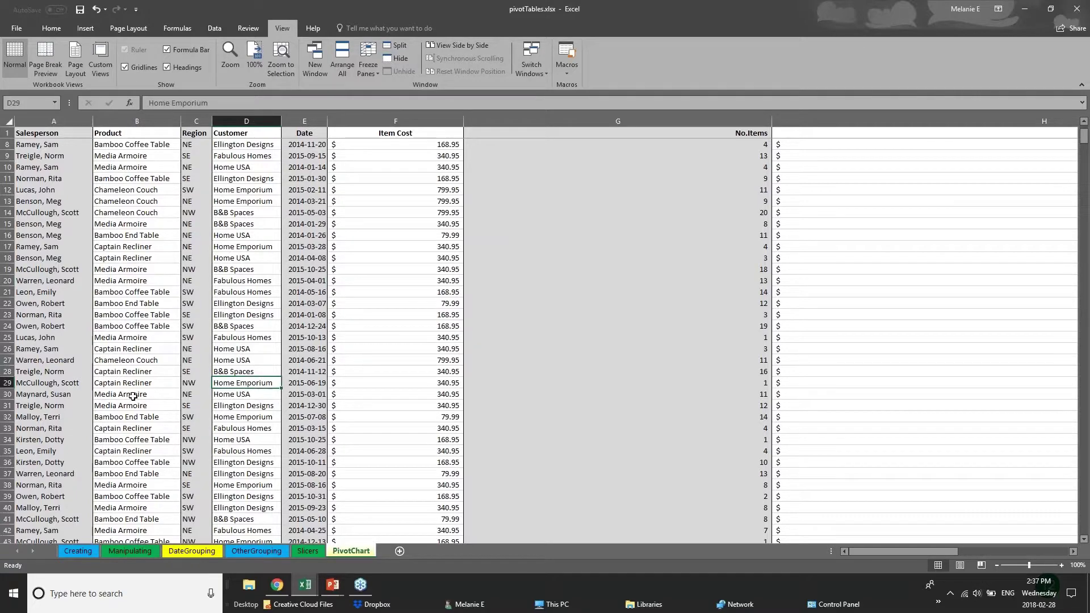
pyautogui.scroll(-12, 118, 393)
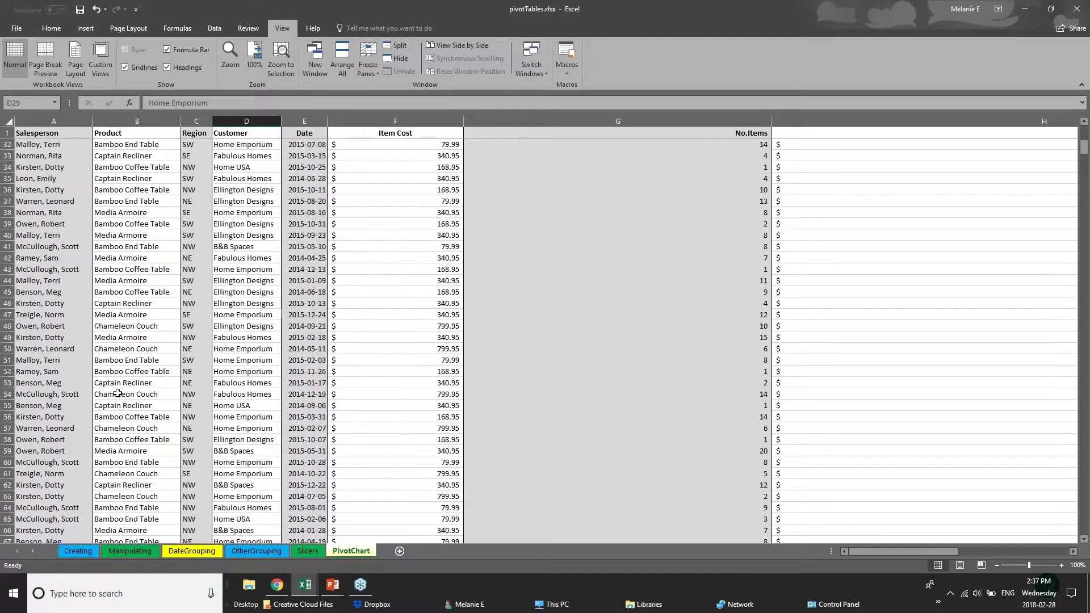
pyautogui.scroll(-3, 117, 393)
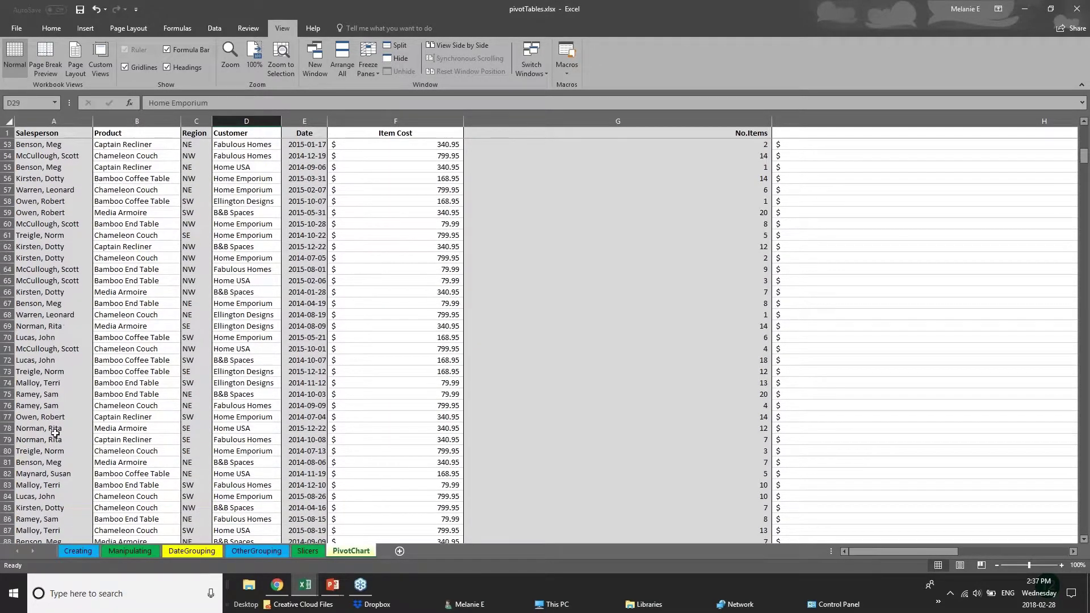
pyautogui.scroll(1, 55, 432)
pyautogui.scroll(3, 56, 432)
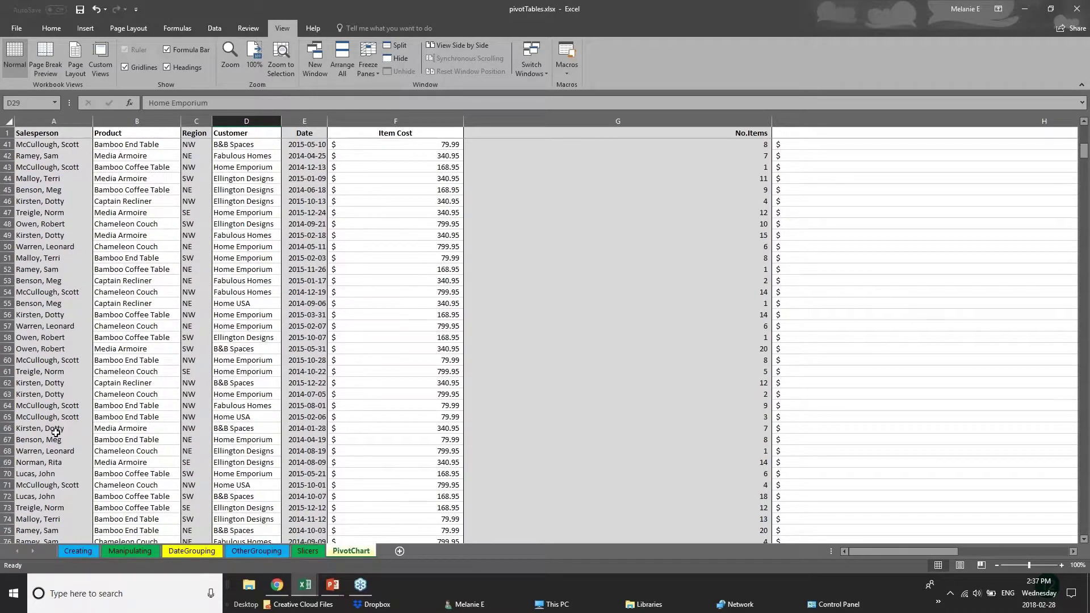
pyautogui.scroll(8, 56, 433)
# Step: Narrow the Item Cost and No.Items columns so all eight columns fit, then select row 110
pyautogui.moveTo(463, 121); pyautogui.dragTo(405, 121)
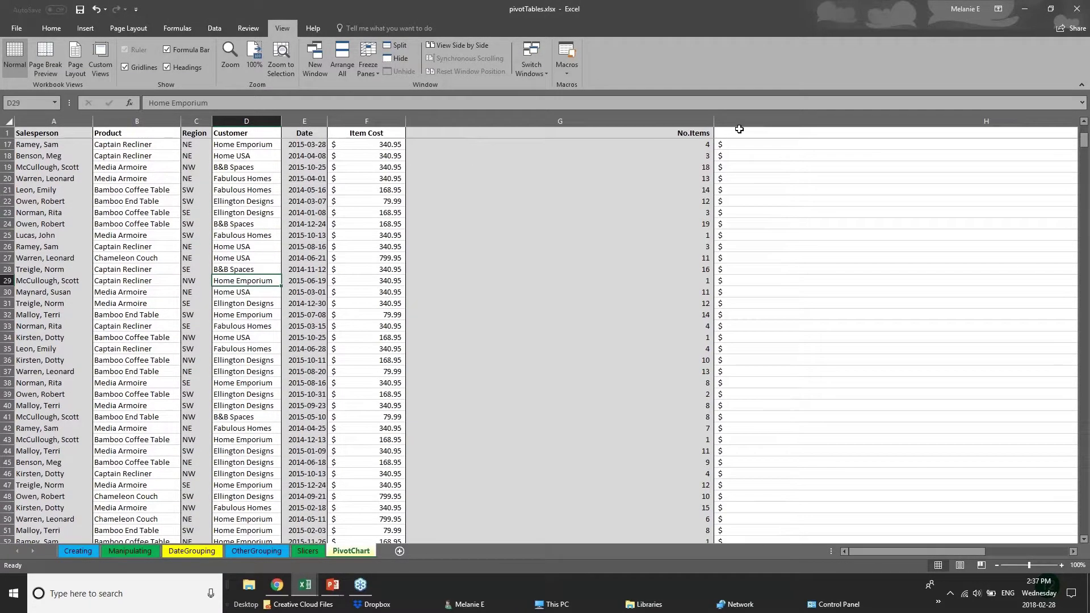
pyautogui.moveTo(713, 121); pyautogui.dragTo(499, 121)
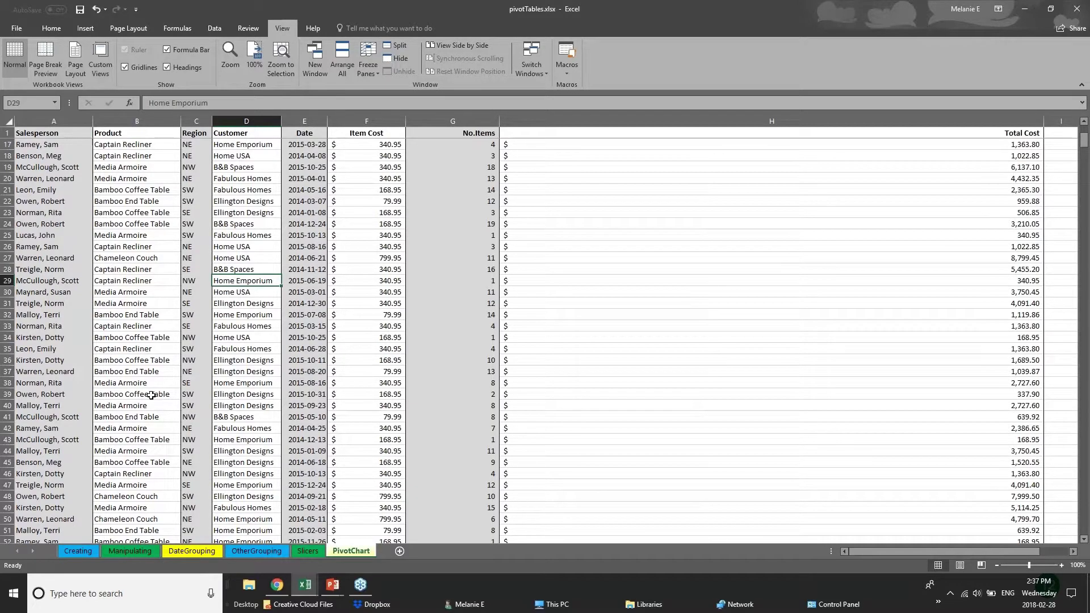
pyautogui.scroll(-3, 94, 453)
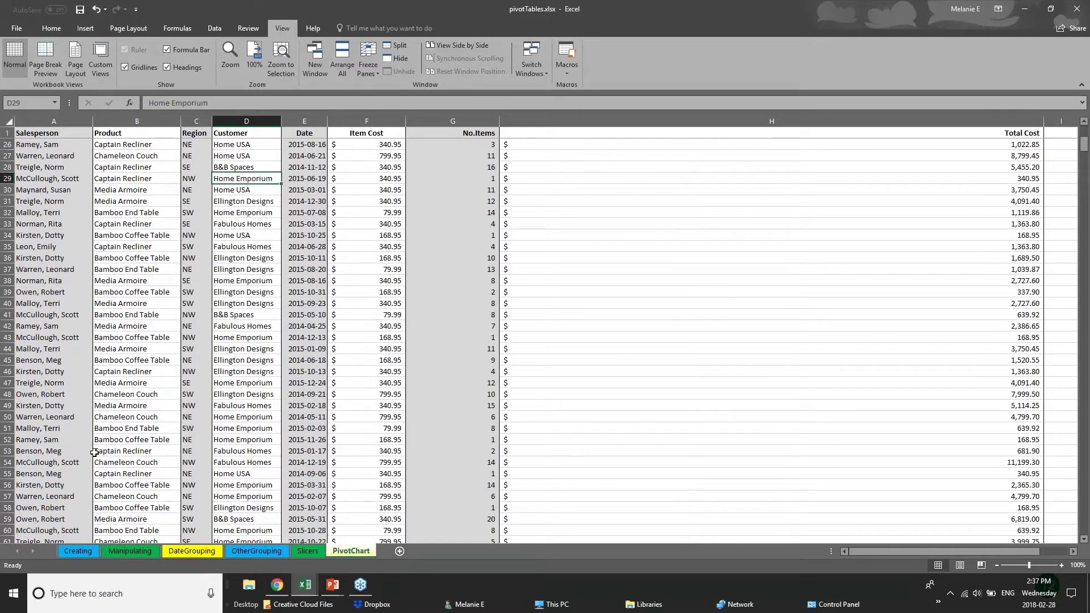
pyautogui.scroll(-18, 94, 452)
pyautogui.scroll(-2, 109, 497)
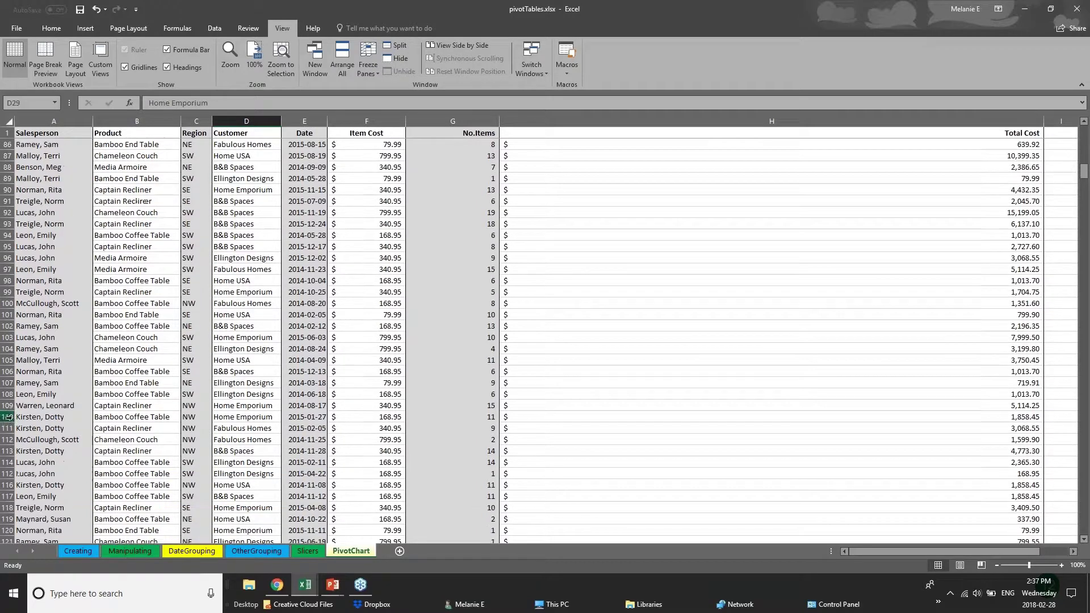
pyautogui.click(8, 417)
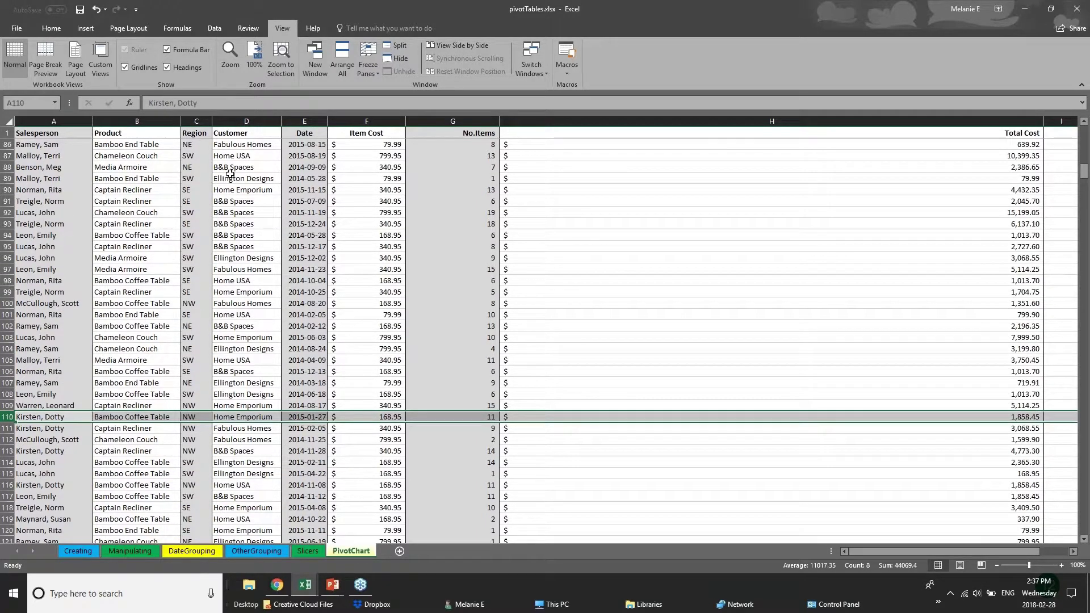
# Step: Split the PivotChart window into two panes at row 106, leaving Freeze Panes unchanged
pyautogui.click(389, 50)
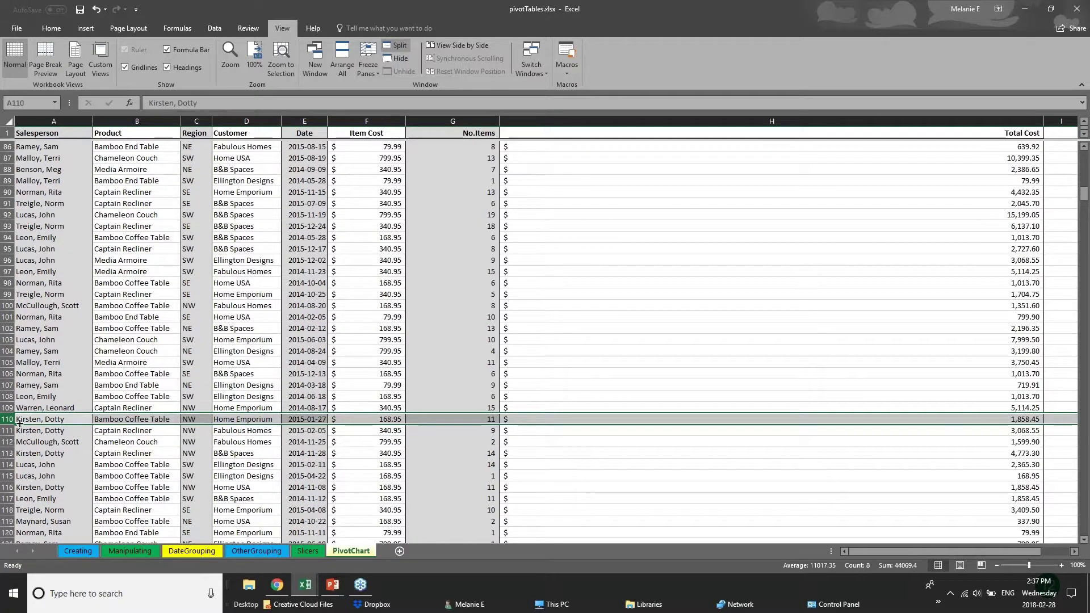
pyautogui.click(471, 370)
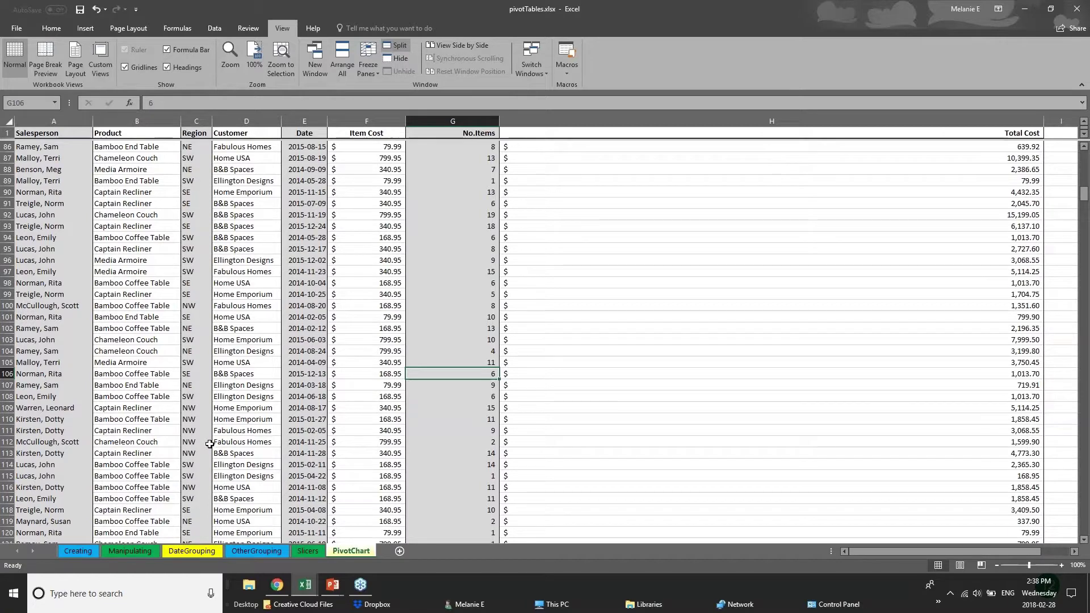
pyautogui.scroll(-8, 209, 443)
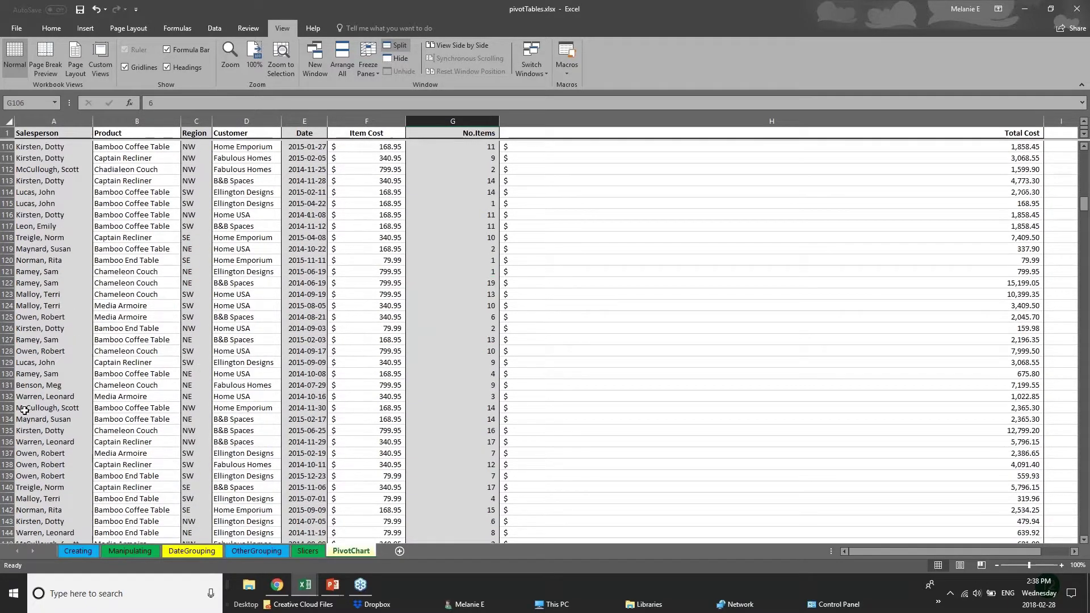
pyautogui.scroll(7, 228, 340)
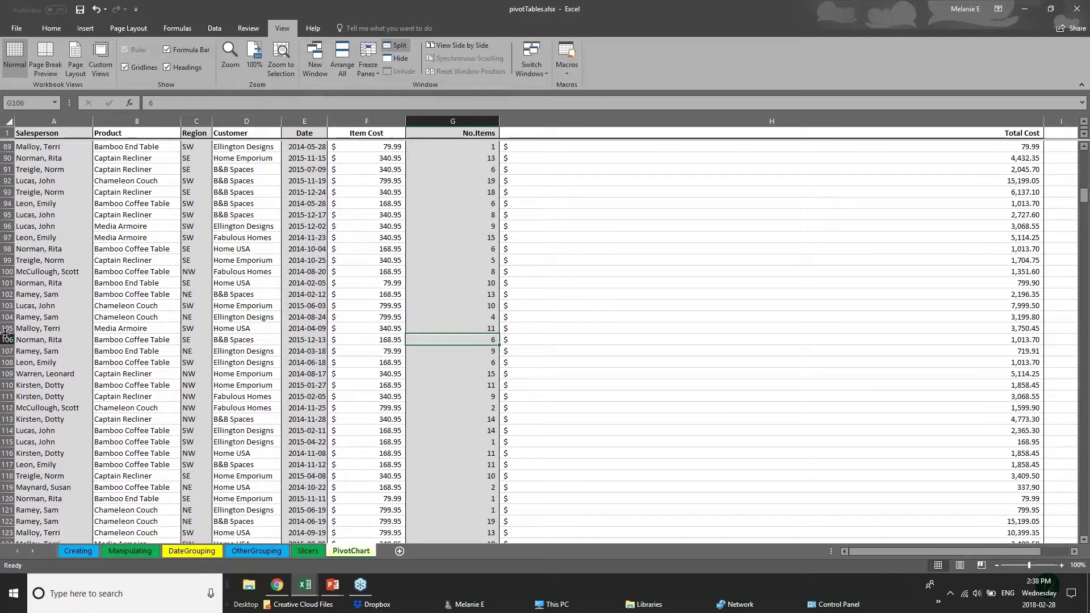
pyautogui.click(7, 339)
pyautogui.click(397, 47)
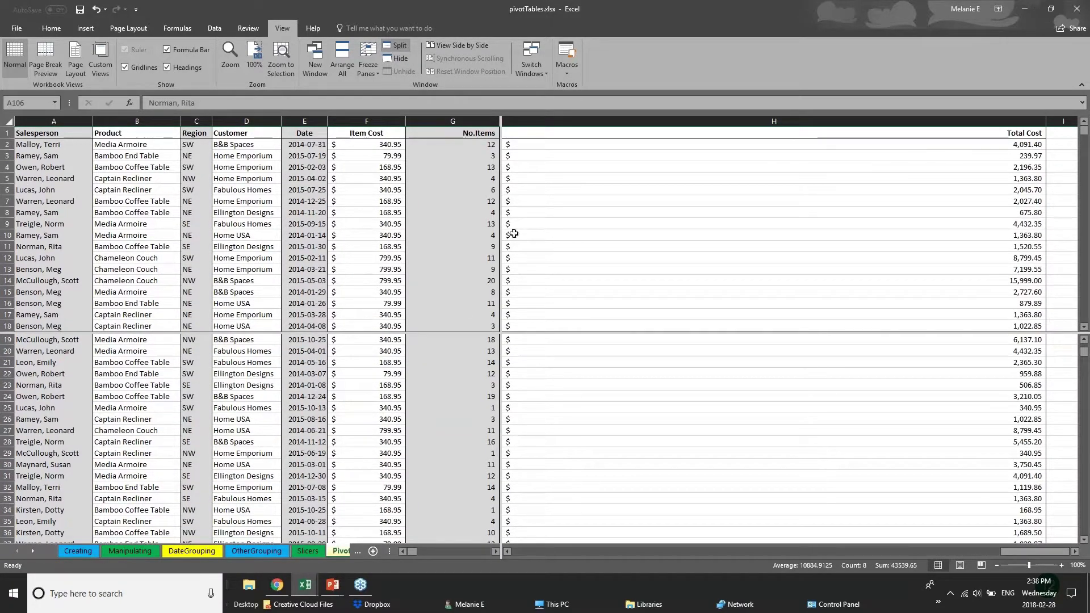
pyautogui.click(471, 338)
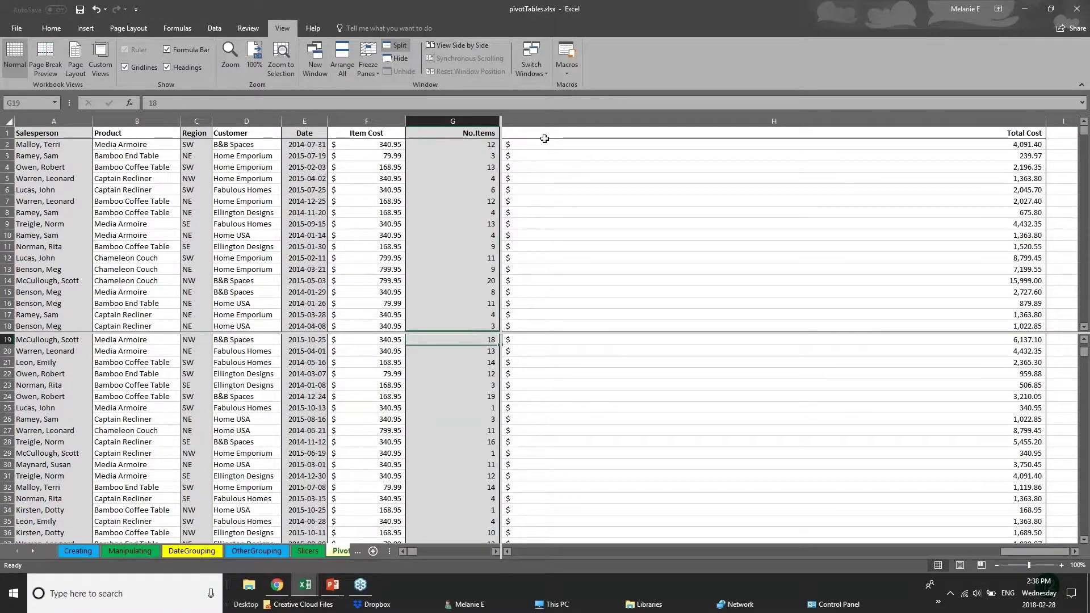
pyautogui.click(368, 67)
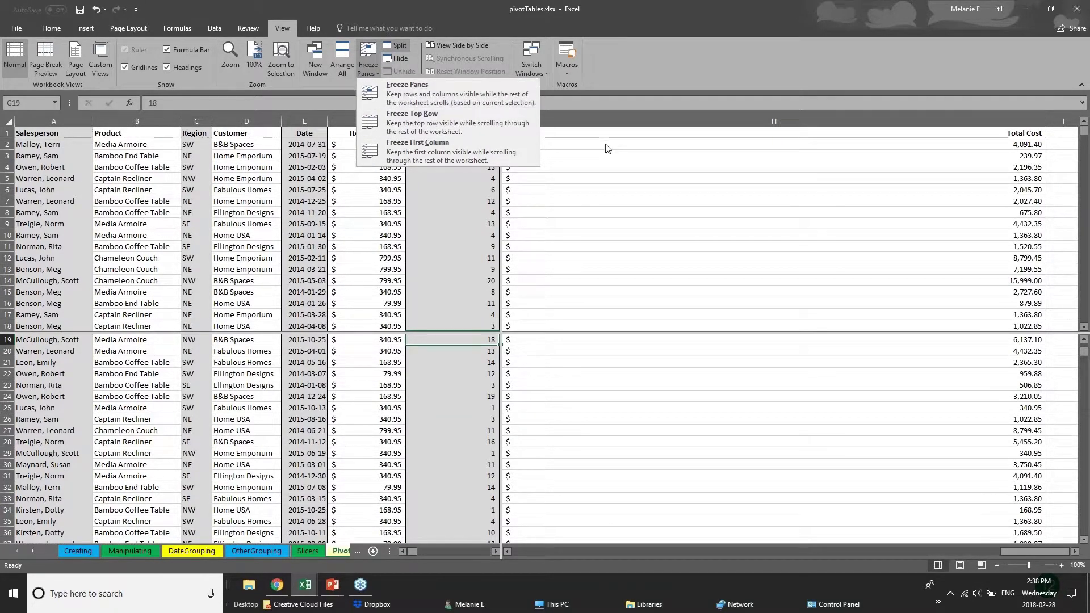
pyautogui.press('Escape')
# Step: Scroll the upper and lower panes independently, selecting cells such as E12, C54 and A97
pyautogui.scroll(1, 489, 332)
pyautogui.scroll(5, 451, 454)
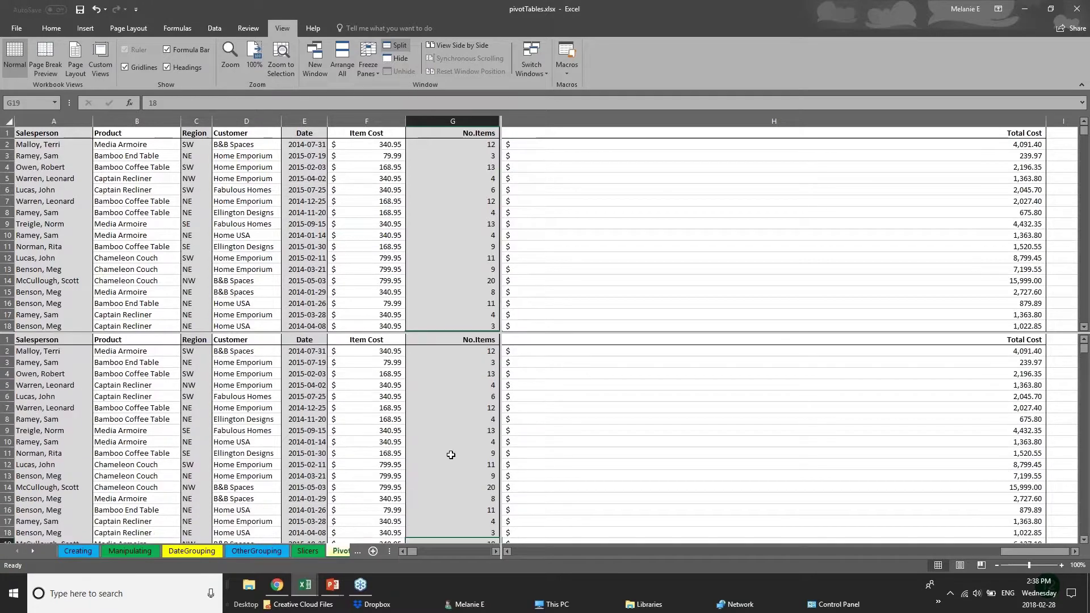
pyautogui.scroll(-7, 450, 454)
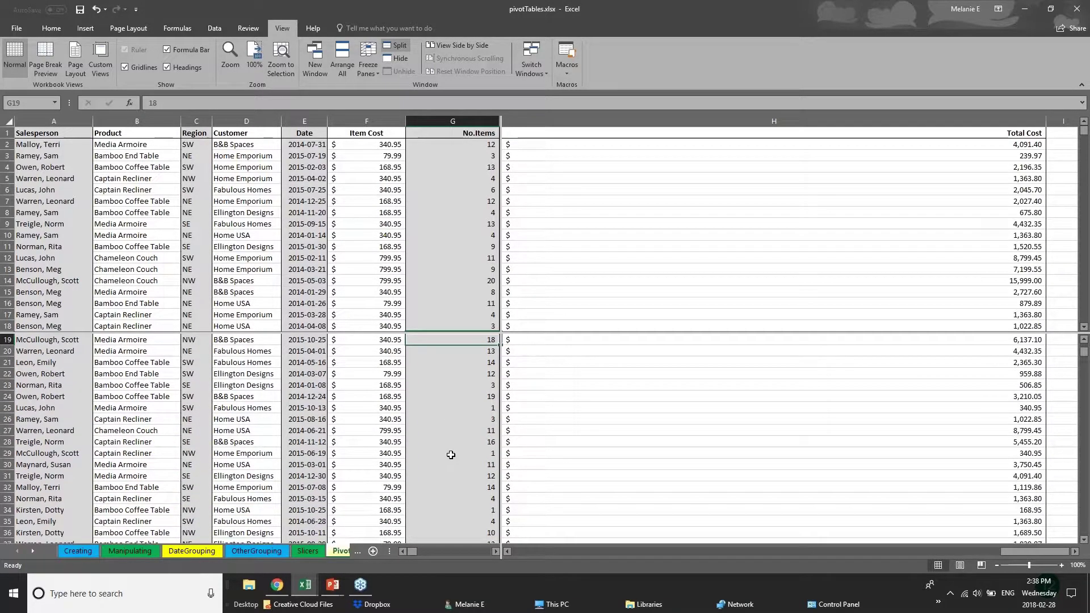
pyautogui.scroll(6, 451, 454)
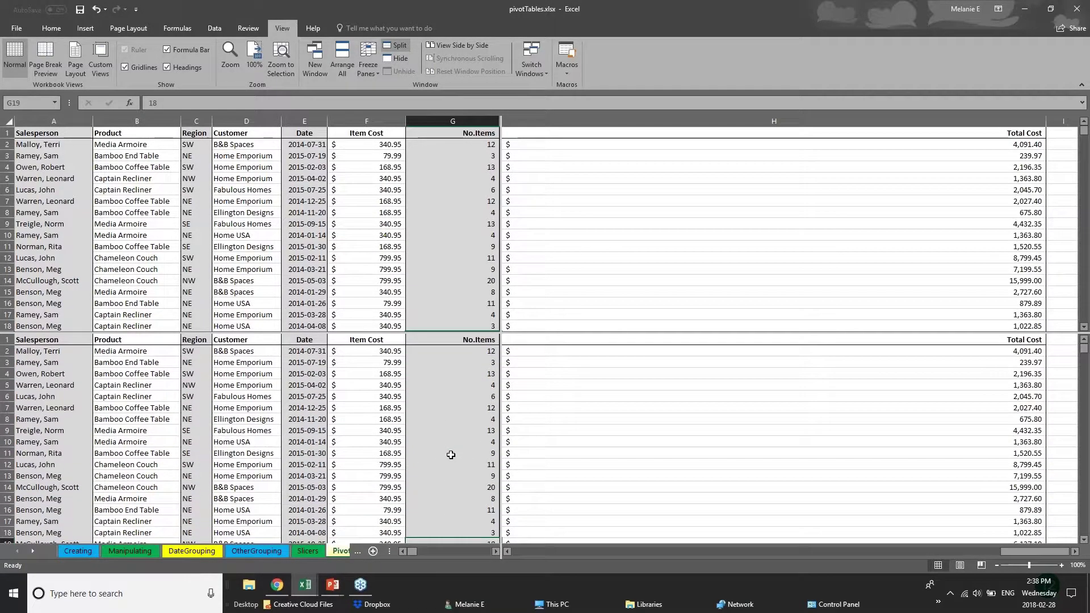
pyautogui.scroll(-12, 450, 454)
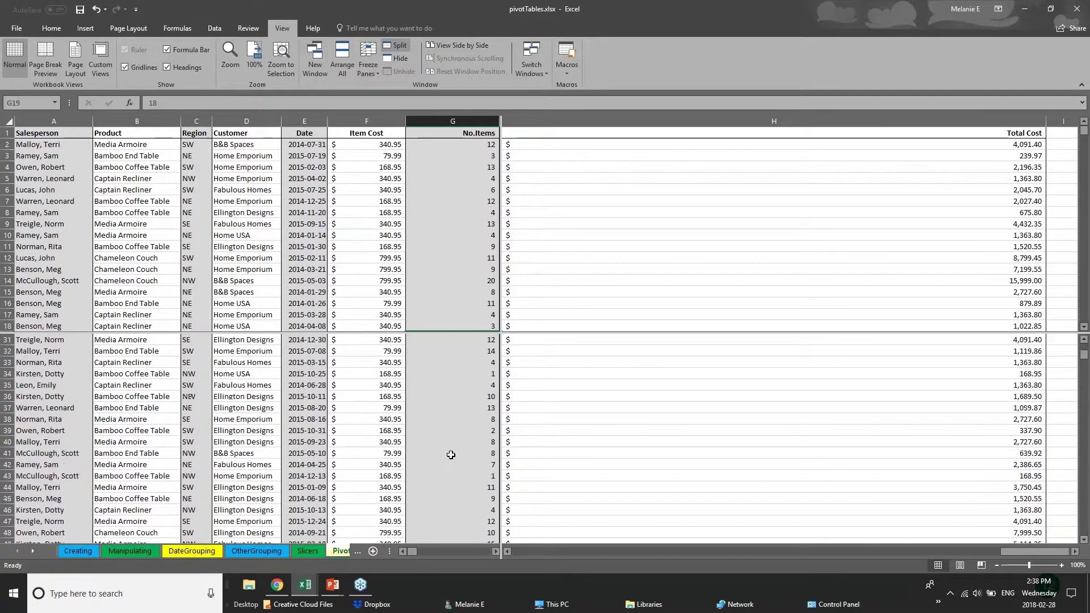
pyautogui.scroll(-20, 451, 455)
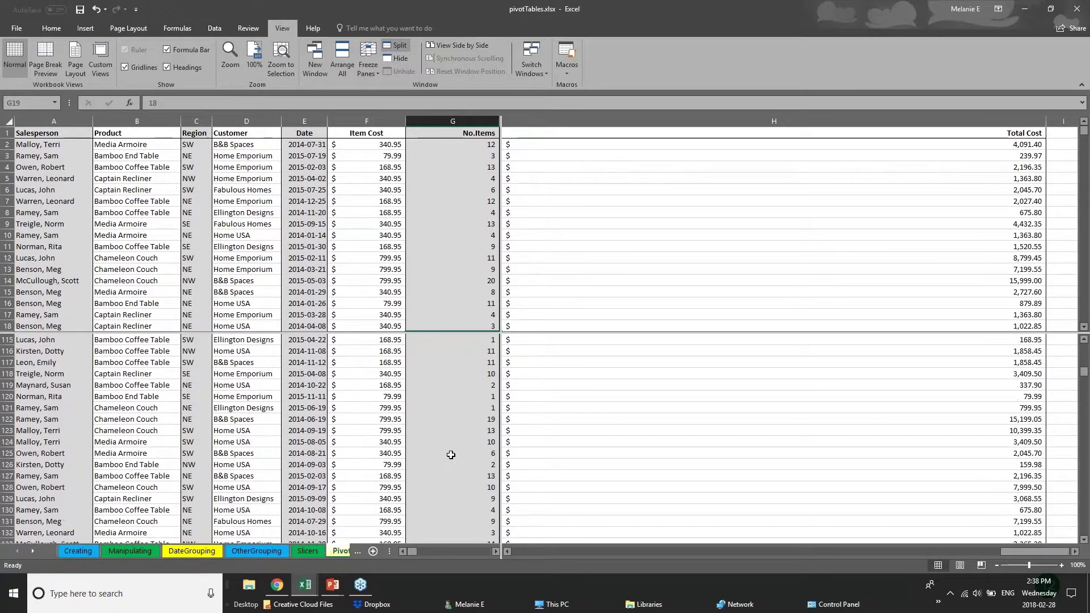
pyautogui.scroll(4, 451, 455)
pyautogui.click(454, 212)
pyautogui.click(309, 255)
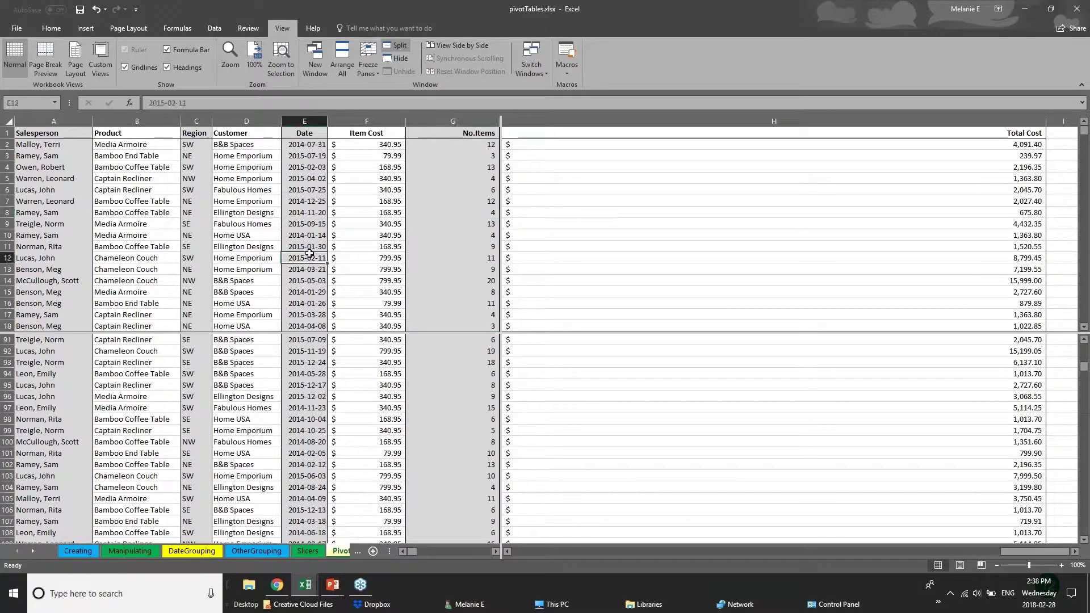
pyautogui.scroll(-15, 310, 254)
pyautogui.click(196, 224)
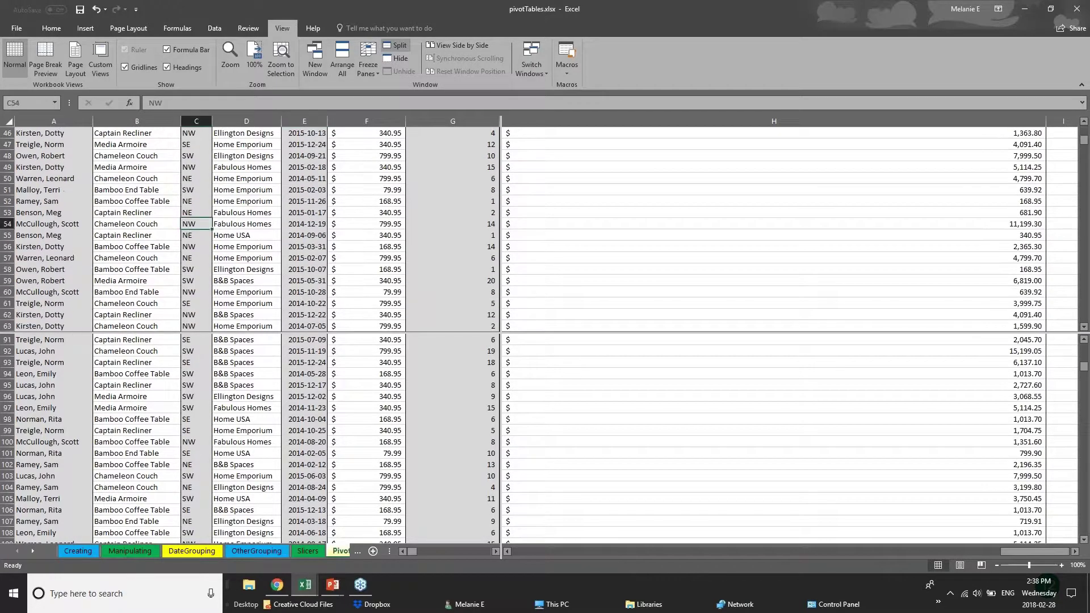
pyautogui.click(20, 233)
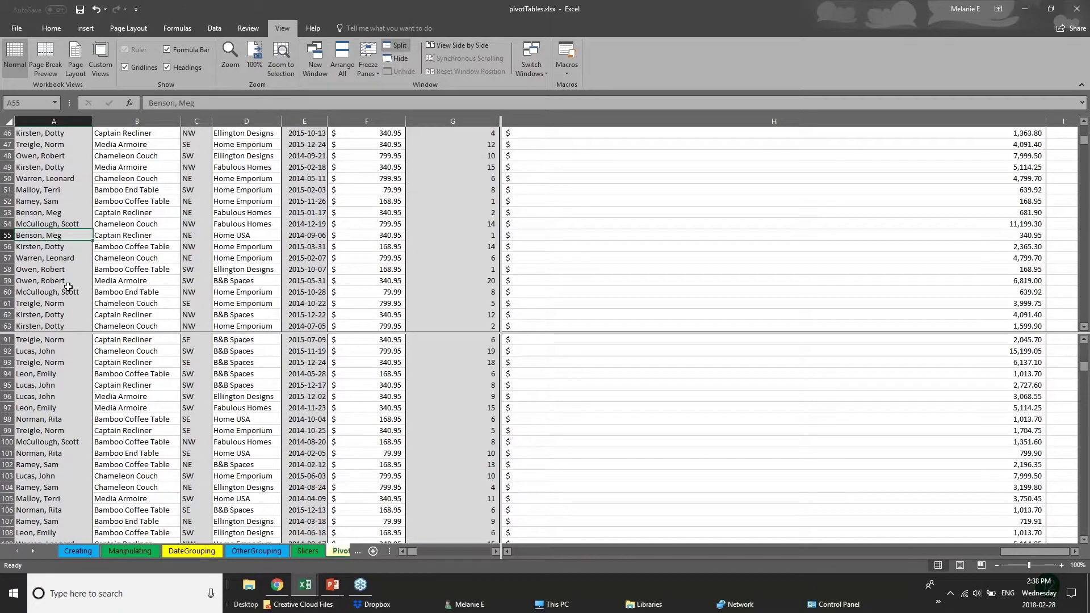
pyautogui.scroll(1, 68, 287)
pyautogui.scroll(3, 68, 287)
pyautogui.click(72, 407)
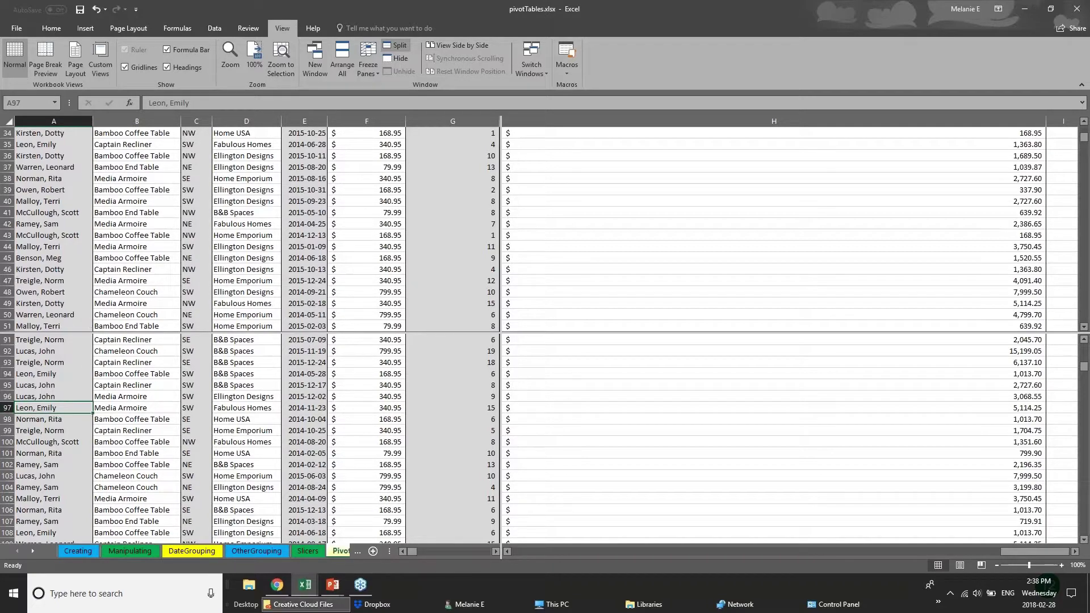
# Step: Look at the OtherGrouping and DateGrouping sheets, then return to the split PivotChart list
pyautogui.click(236, 554)
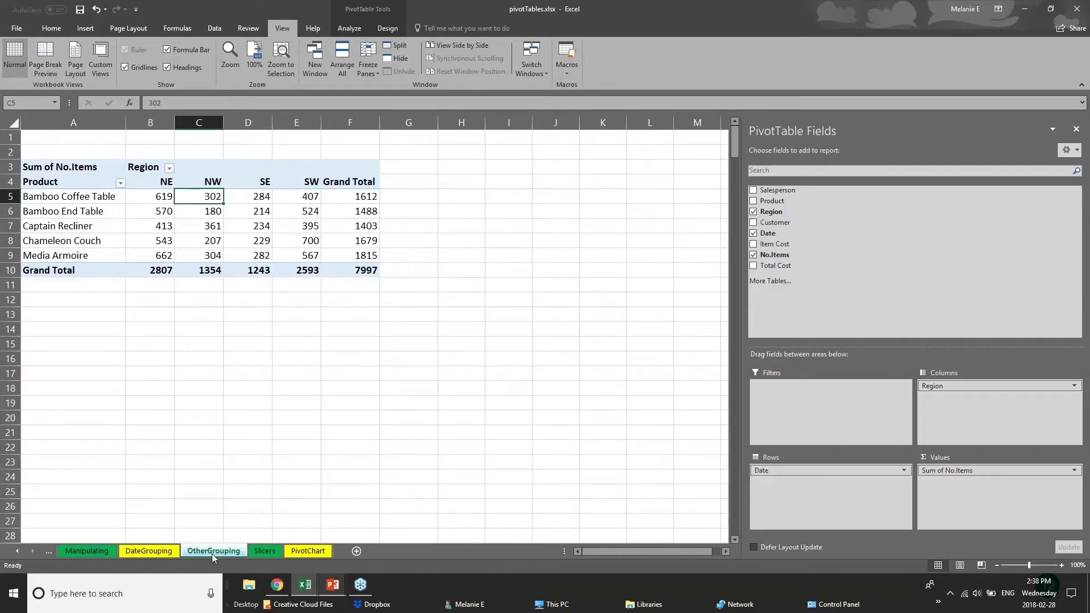
pyautogui.click(167, 554)
pyautogui.click(190, 554)
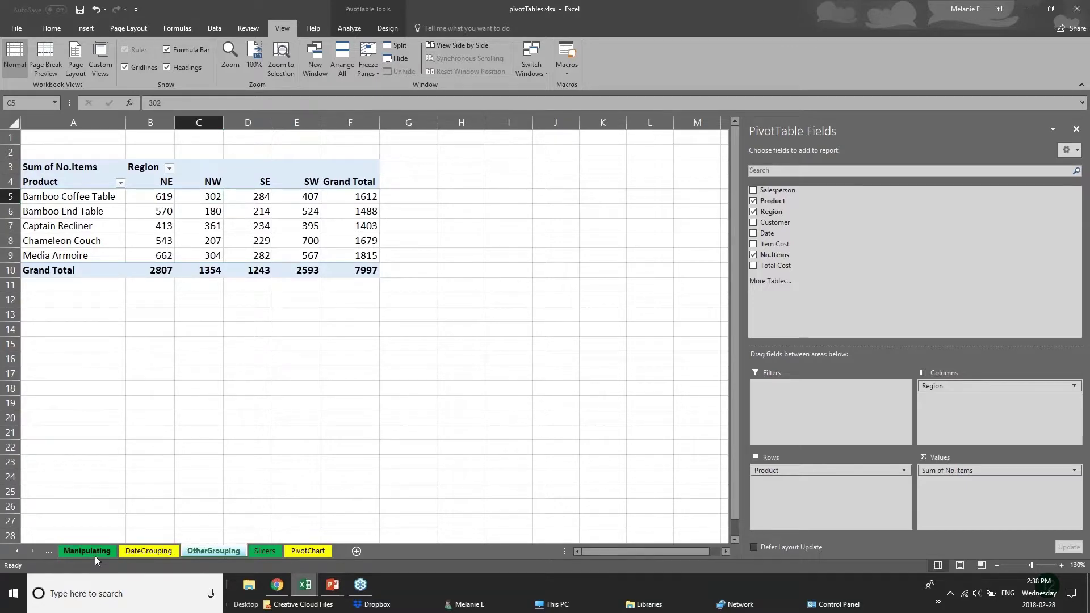
pyautogui.click(119, 555)
pyautogui.click(203, 555)
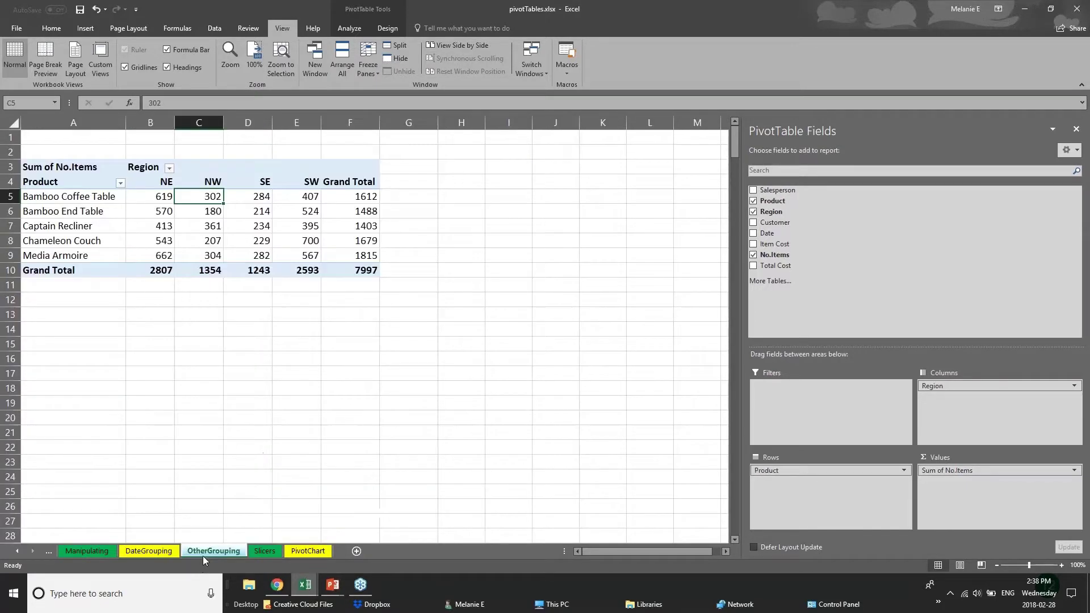
pyautogui.click(305, 553)
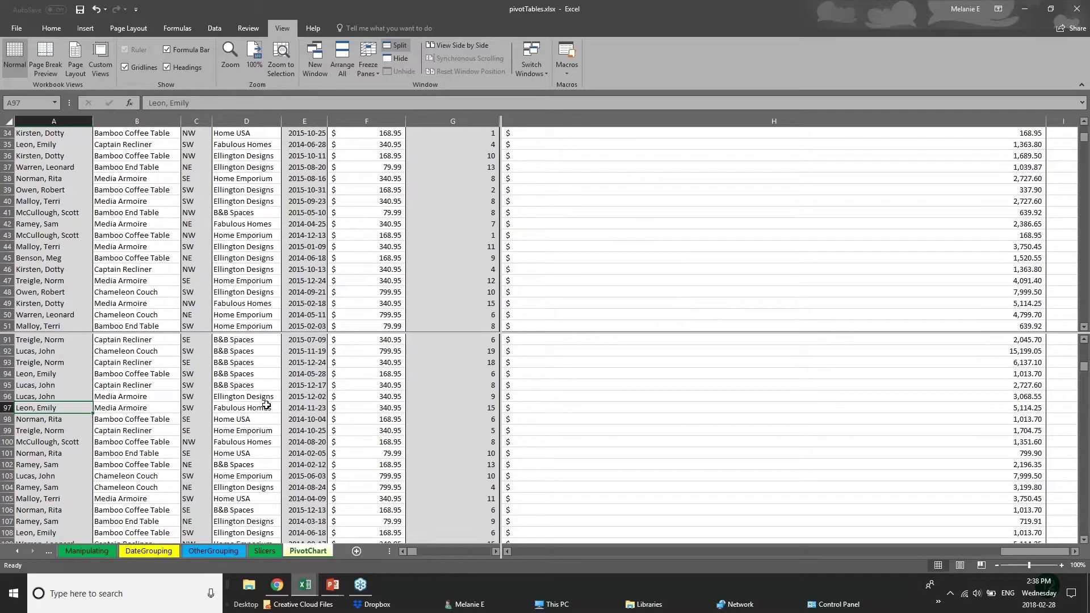
pyautogui.scroll(-6, 265, 404)
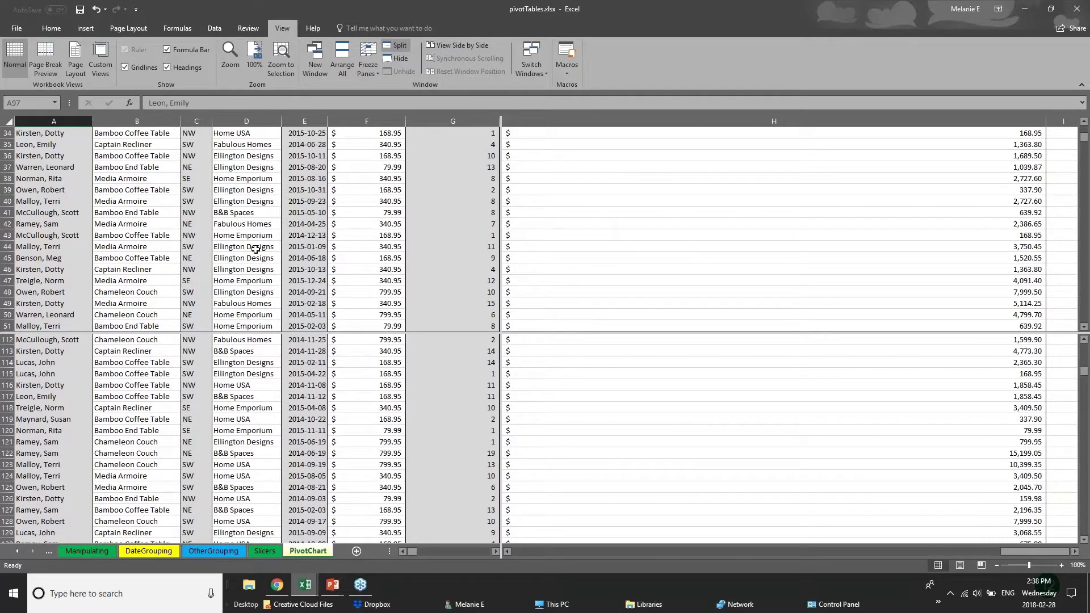
pyautogui.scroll(6, 256, 249)
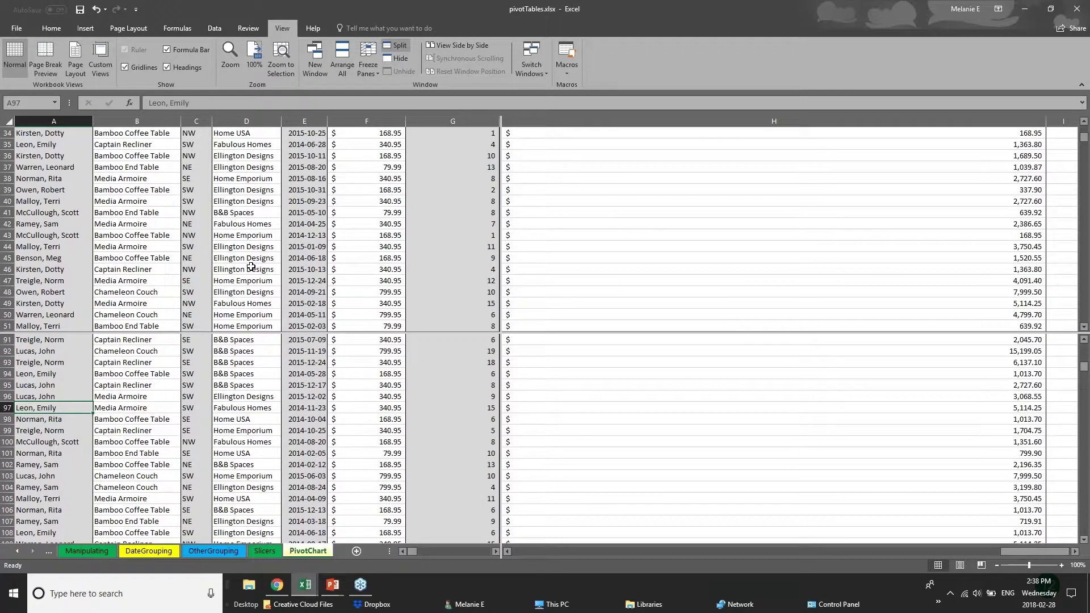
pyautogui.scroll(5, 264, 386)
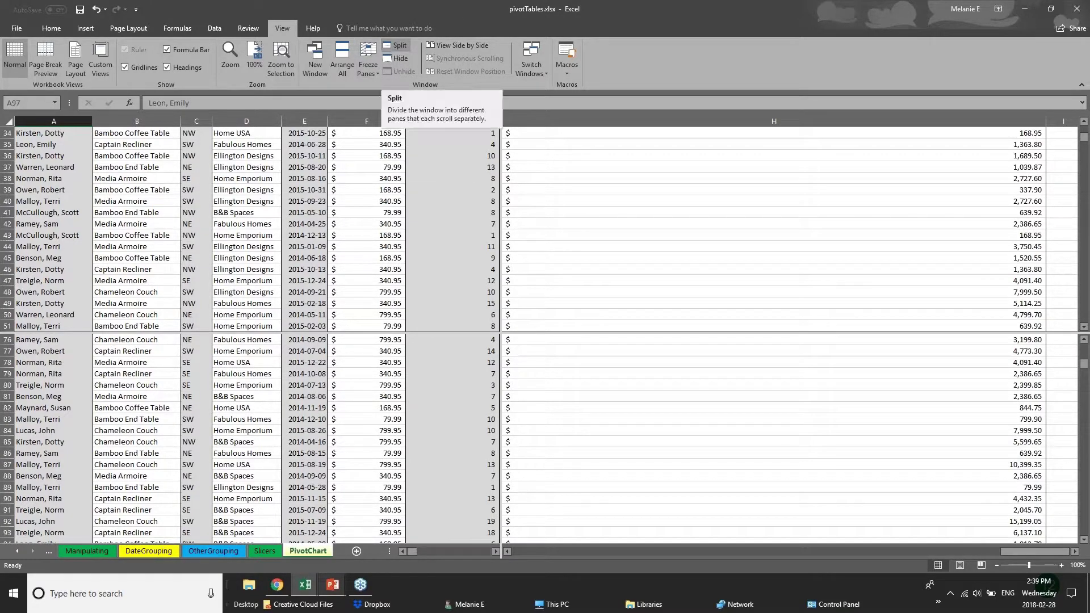
pyautogui.click(335, 588)
# Step: Advance the PowerPoint slide show to the Saving & Printing slide, then return to pivotTables.xlsx
pyautogui.click(393, 536)
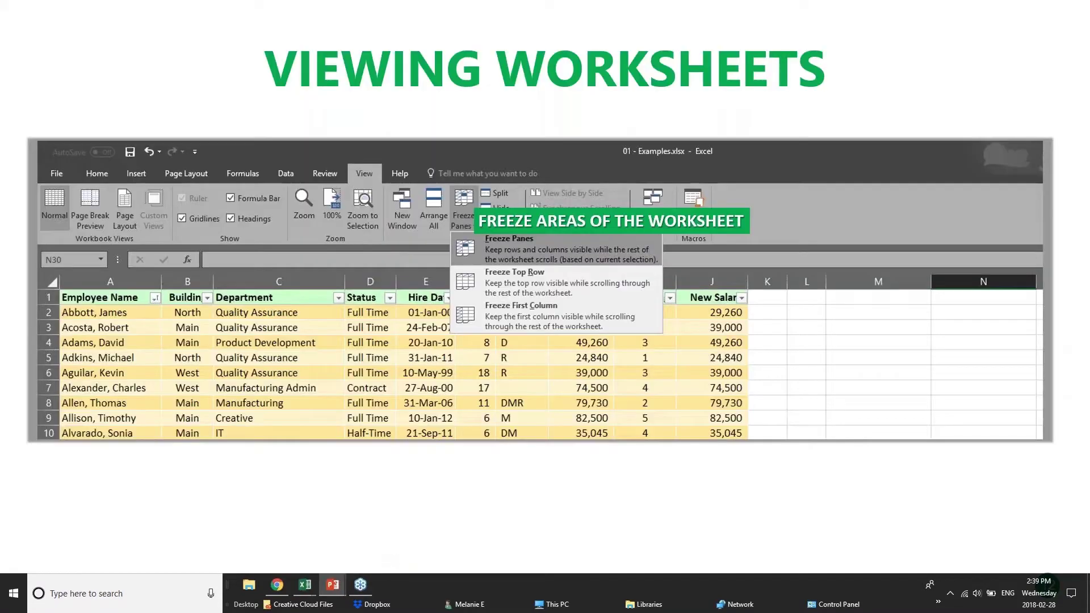
pyautogui.press('Right')
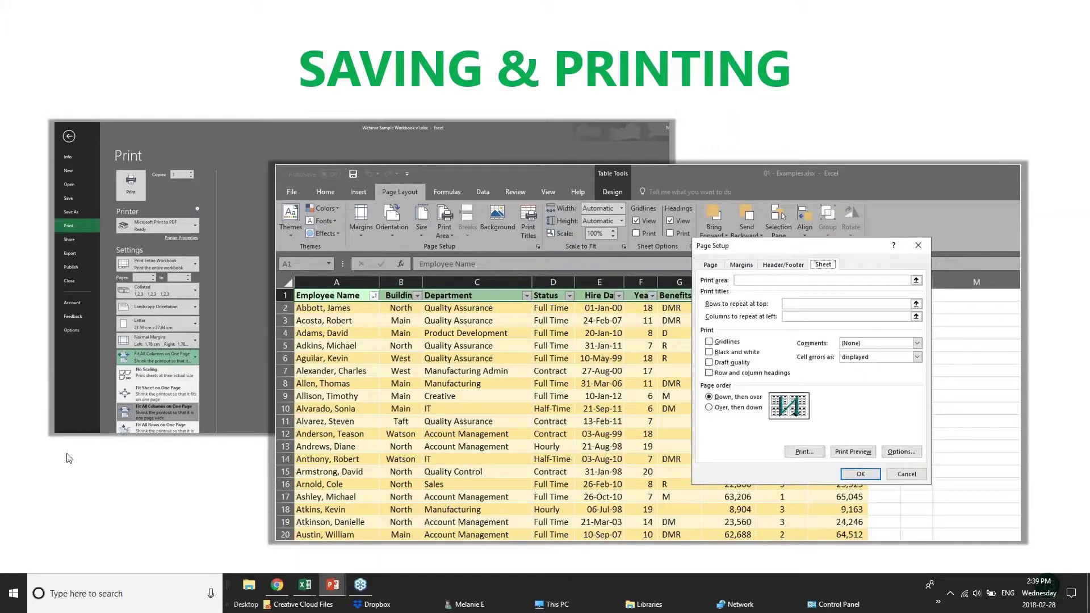
pyautogui.moveTo(305, 585)
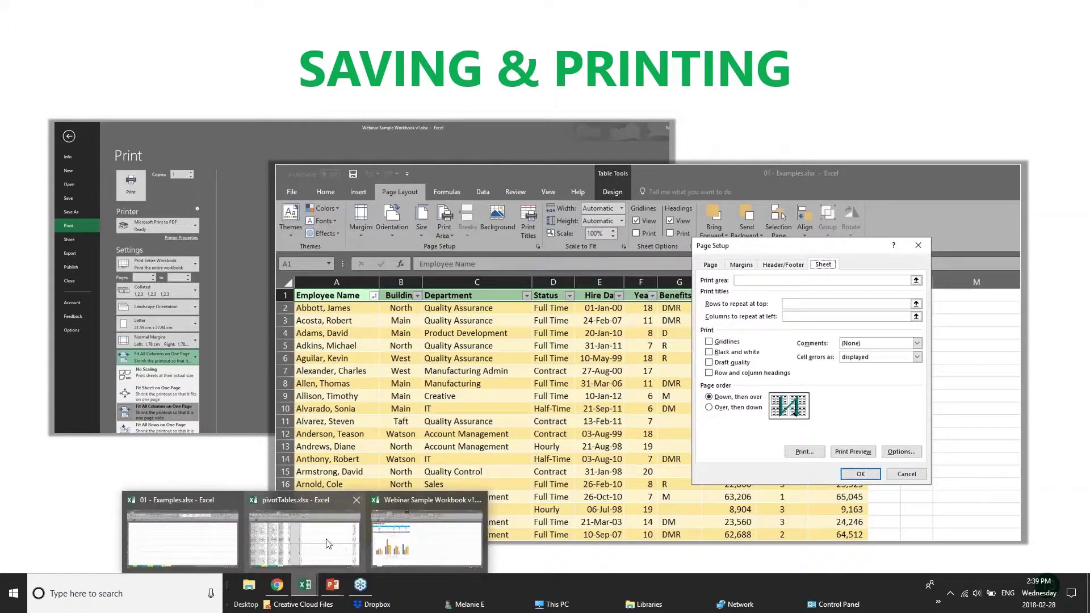
pyautogui.click(341, 547)
# Step: Flip through the OtherGrouping, DateGrouping and Manipulating sheets, then open 01 - Examples on its 2017 Budget sheet
pyautogui.scroll(-11, 340, 511)
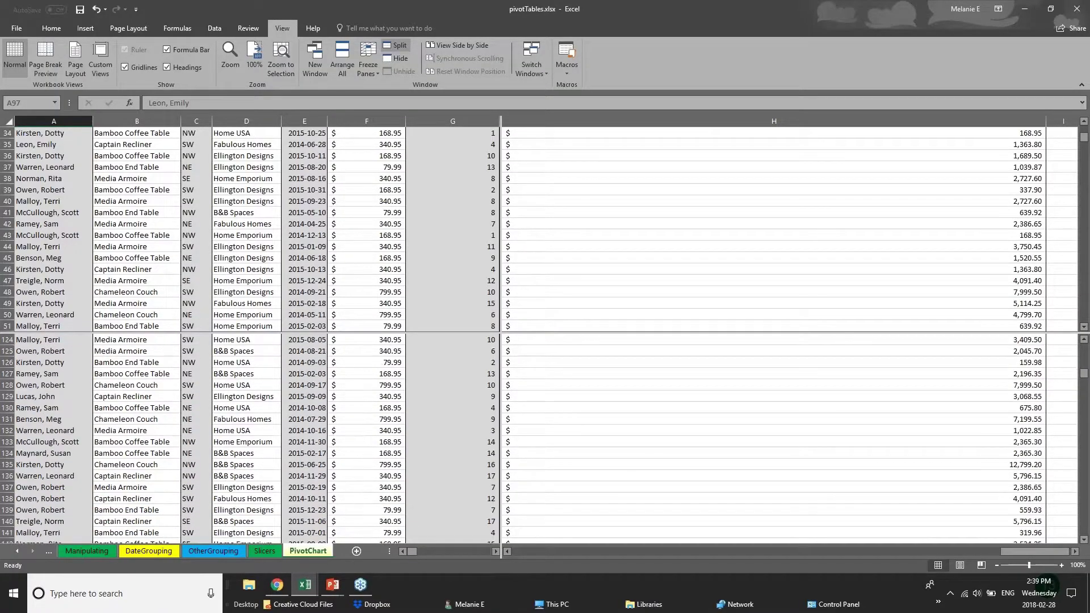
pyautogui.click(219, 552)
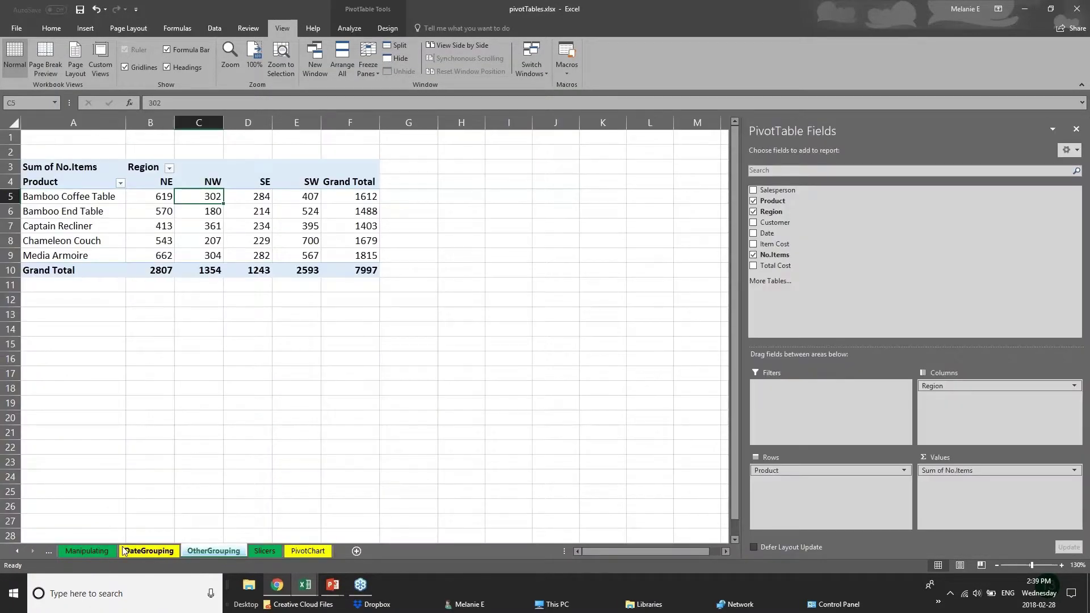
pyautogui.click(149, 551)
pyautogui.click(87, 551)
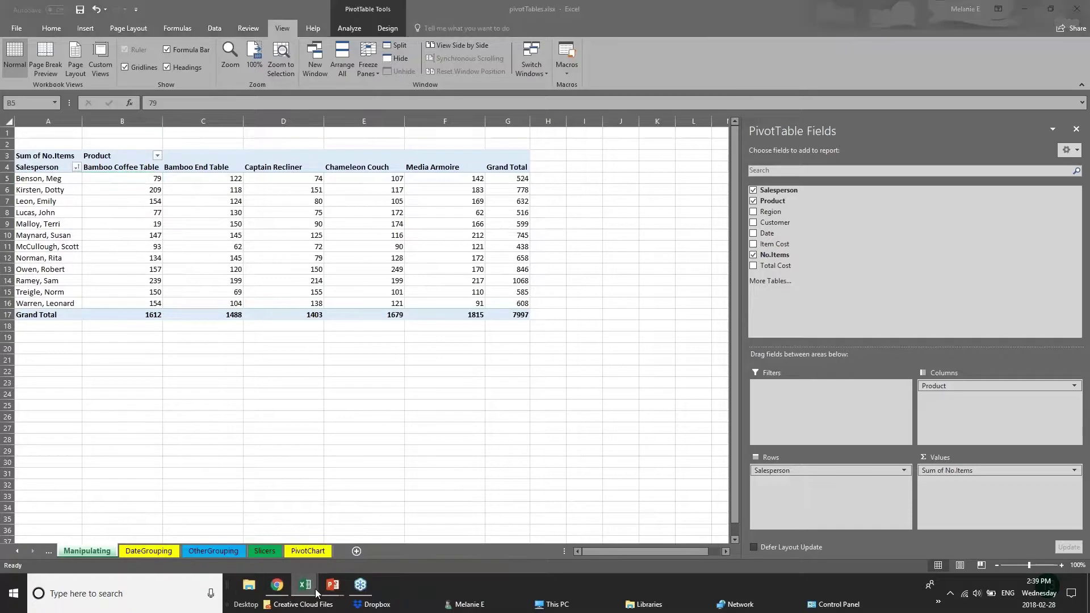
pyautogui.moveTo(306, 590)
pyautogui.click(168, 551)
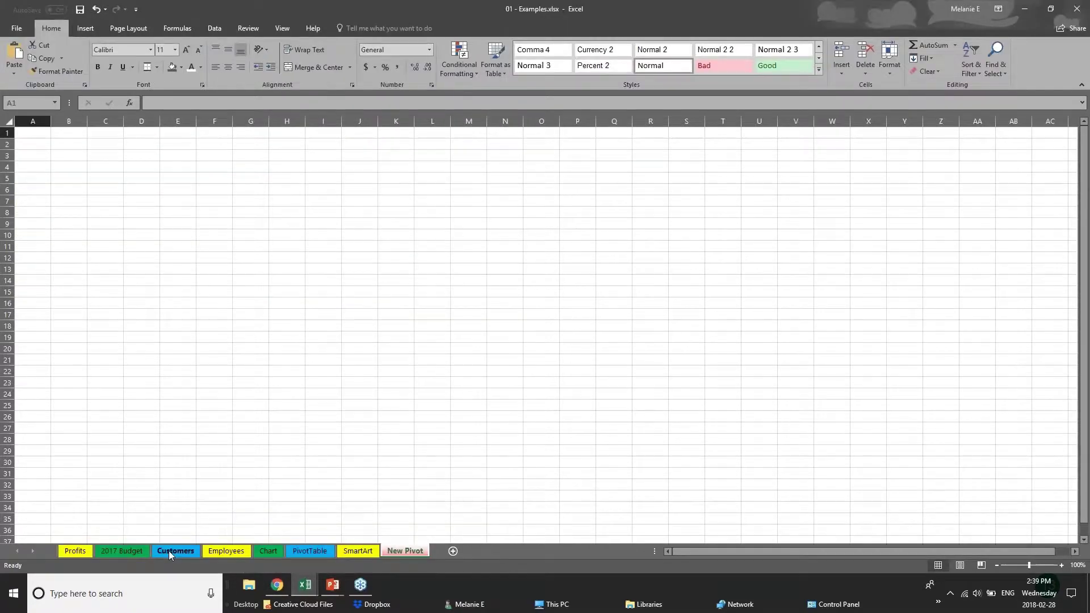
pyautogui.click(169, 550)
pyautogui.click(122, 550)
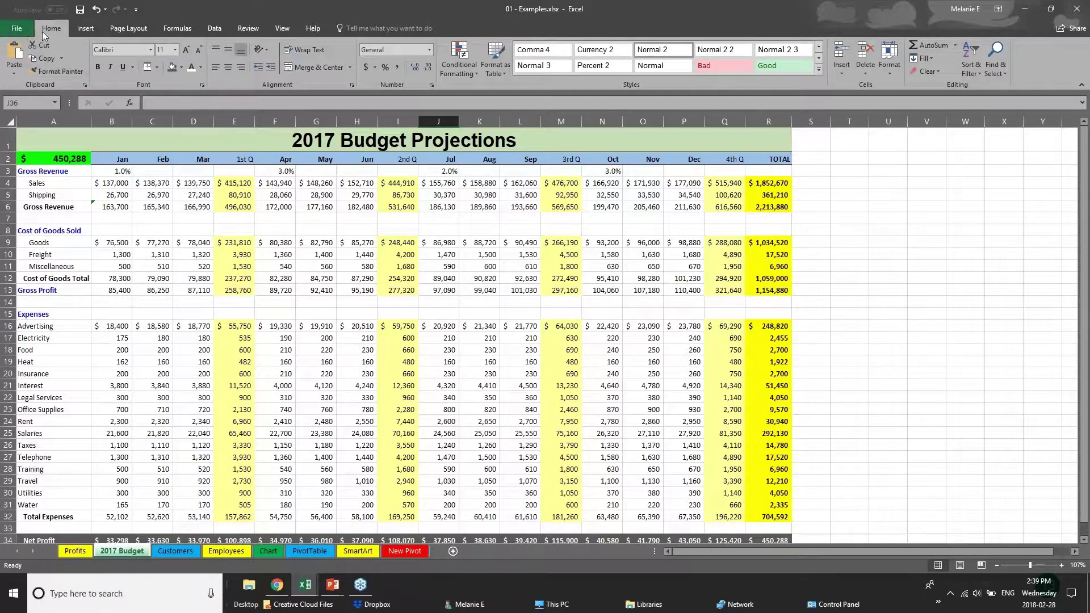
# Step: Save the Examples workbook, then show the print preview of the 2017 Budget sheet
pyautogui.click(14, 29)
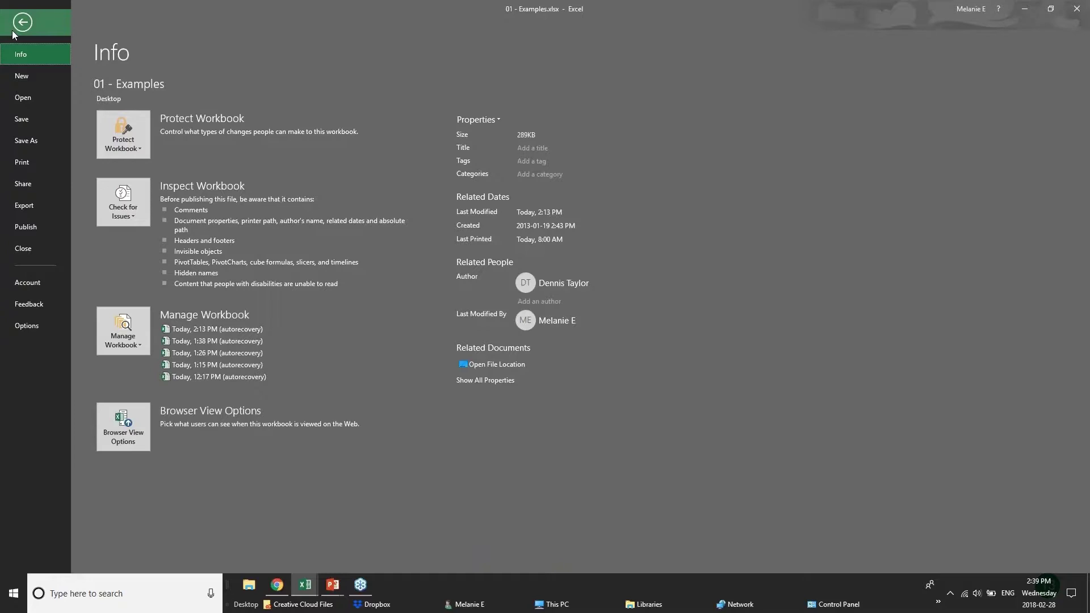
pyautogui.click(46, 122)
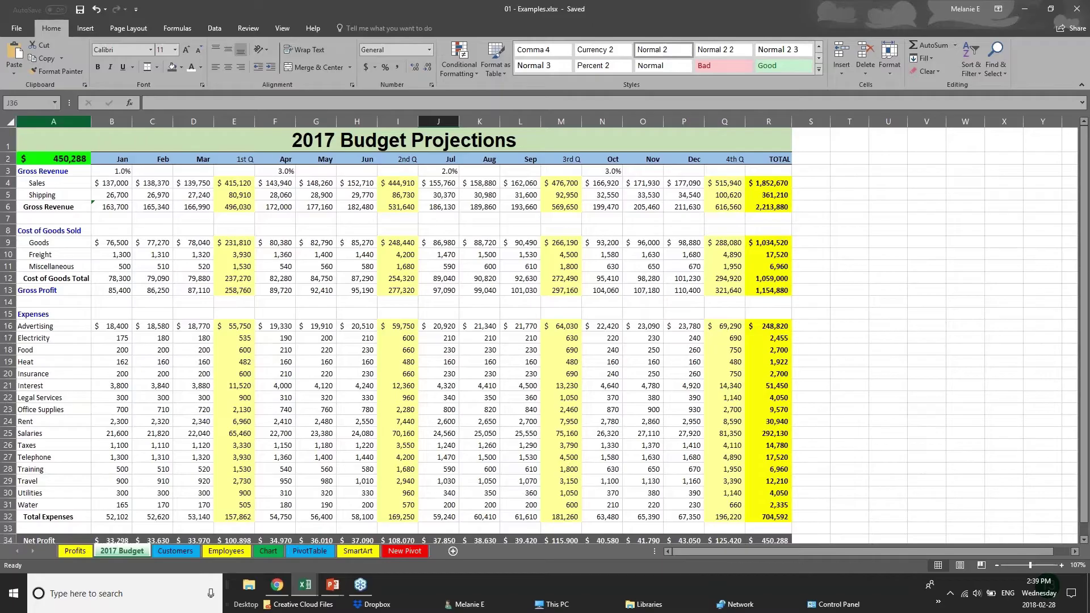
pyautogui.click(16, 29)
pyautogui.click(27, 148)
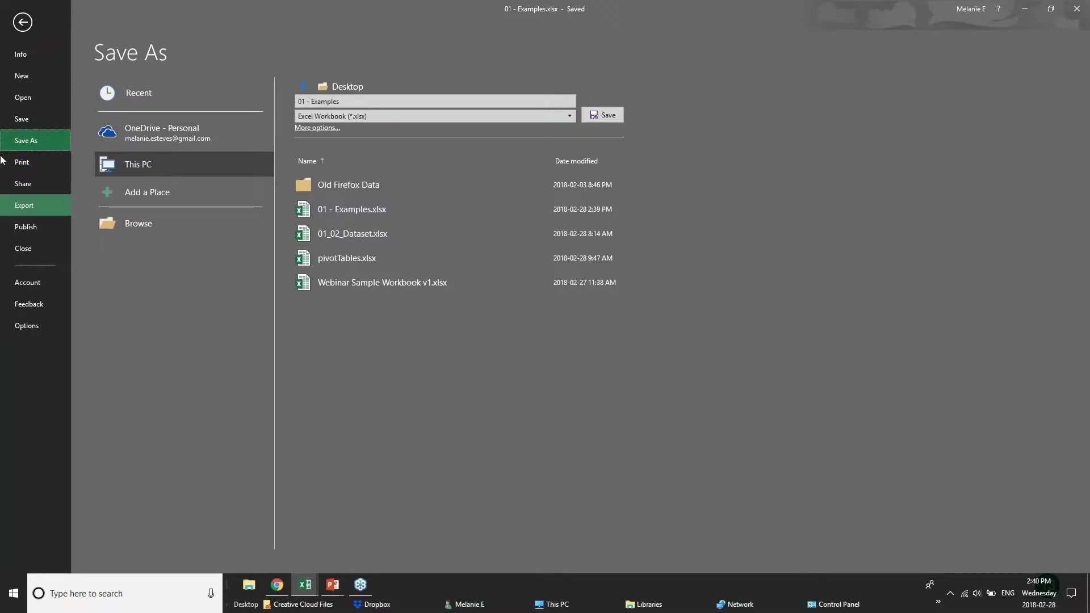
pyautogui.click(22, 162)
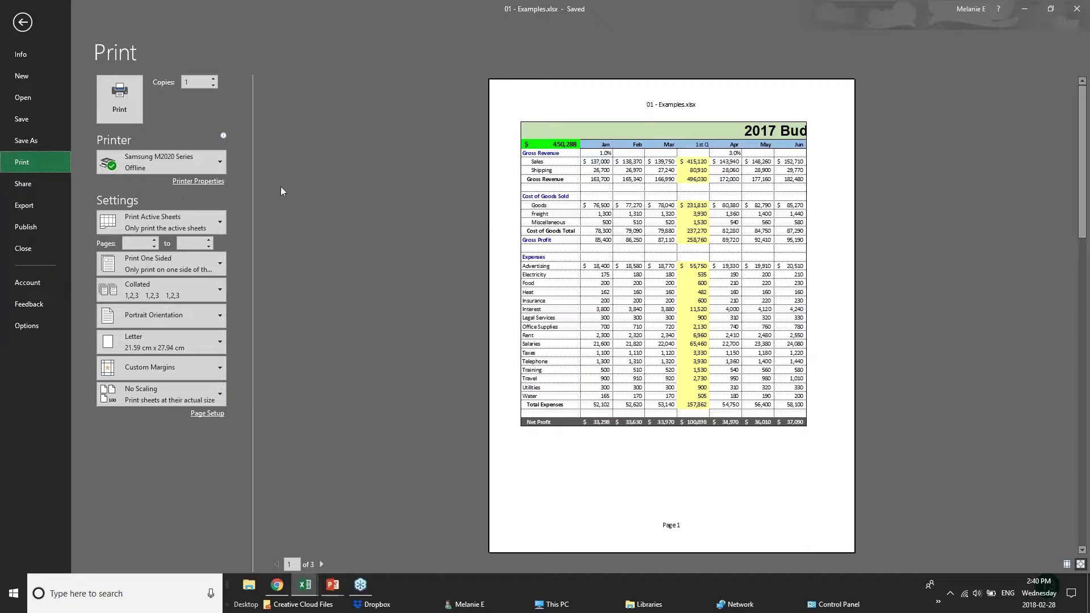
# Step: Choose Microsoft Print to PDF as the printer and page through the preview
pyautogui.moveTo(199, 168)
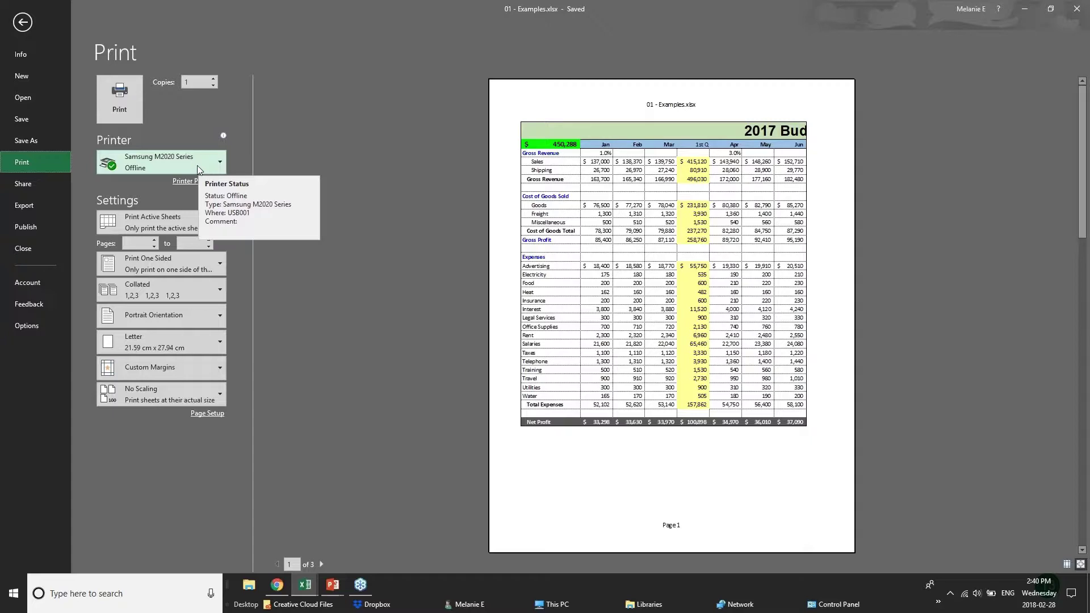
pyautogui.click(197, 166)
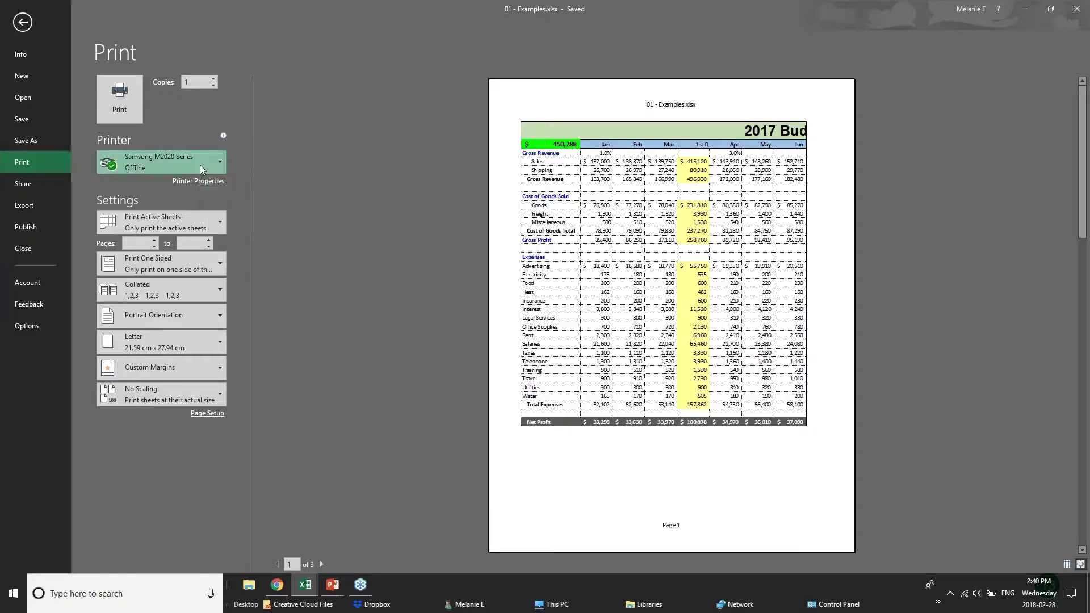
pyautogui.click(196, 216)
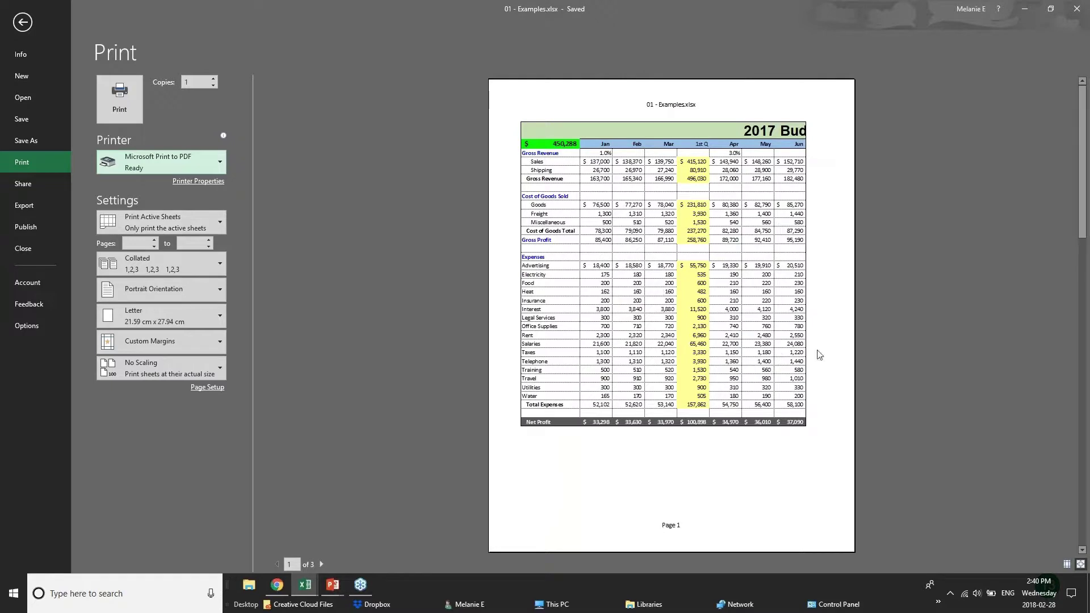
pyautogui.click(321, 564)
pyautogui.click(321, 565)
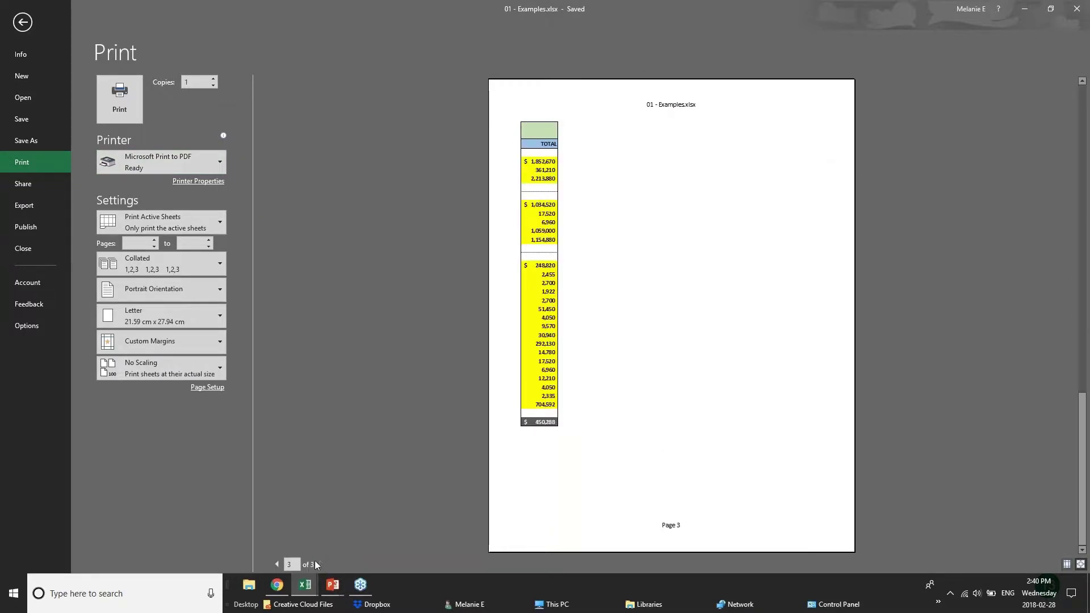
pyautogui.click(276, 564)
pyautogui.click(277, 564)
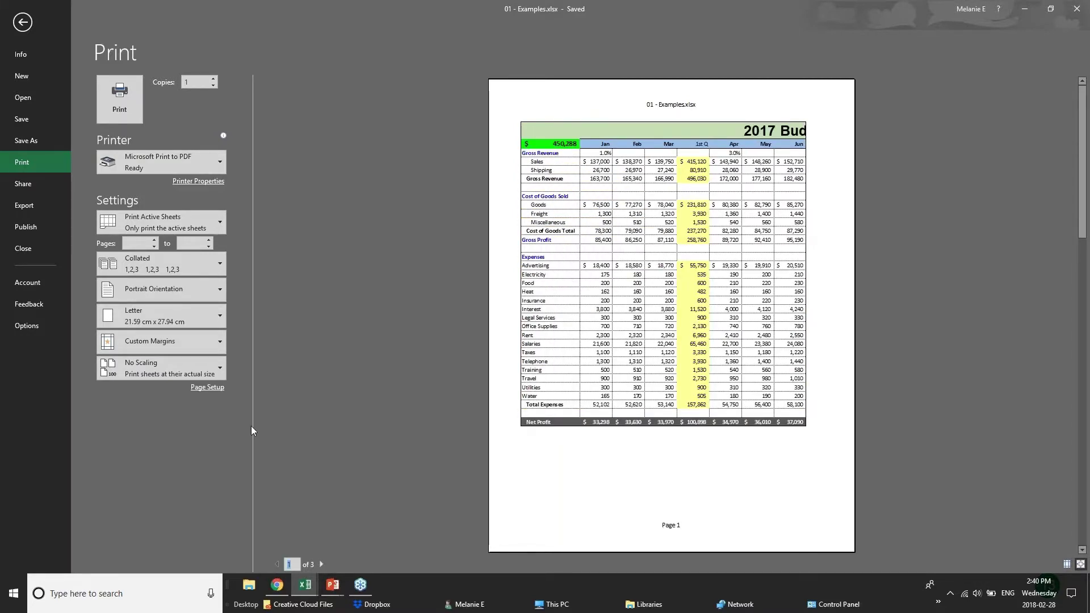
# Step: Set landscape orientation, keep Print Active Sheets, and apply Narrow margins
pyautogui.click(205, 295)
pyautogui.click(206, 293)
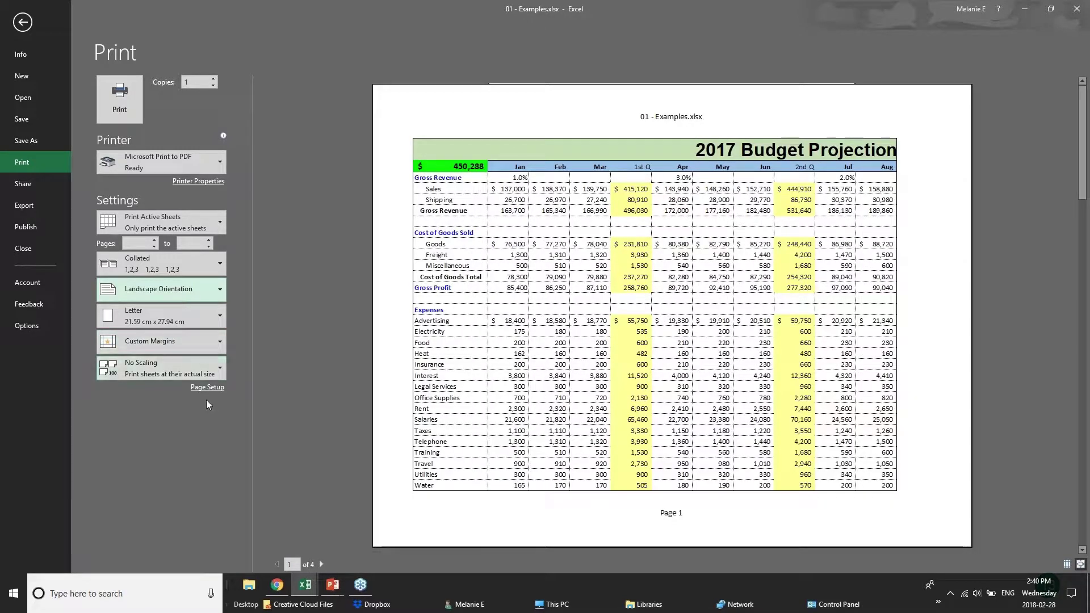
pyautogui.click(218, 218)
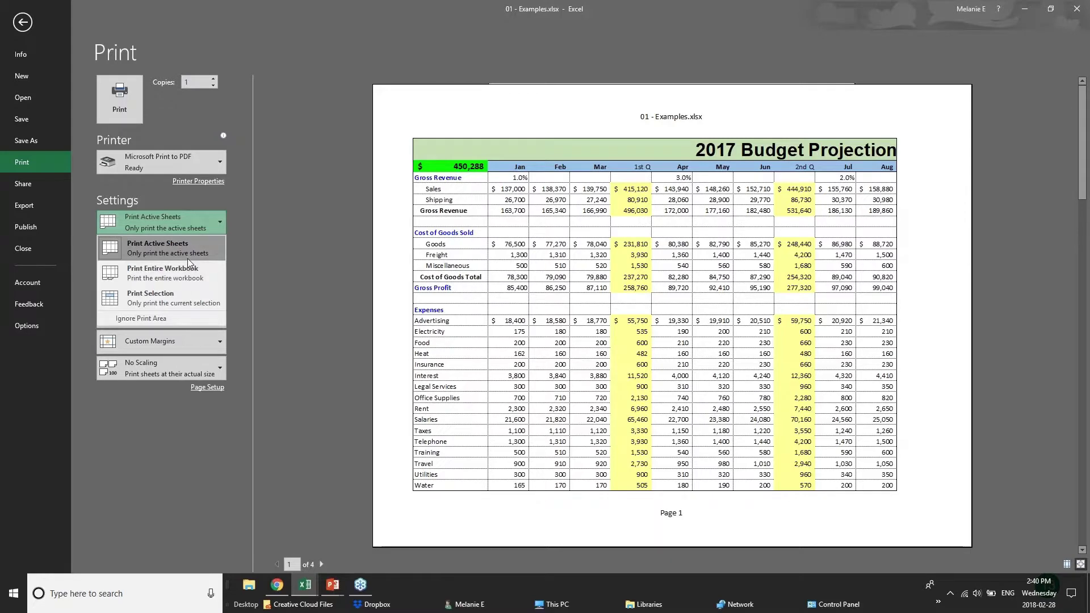
pyautogui.click(189, 296)
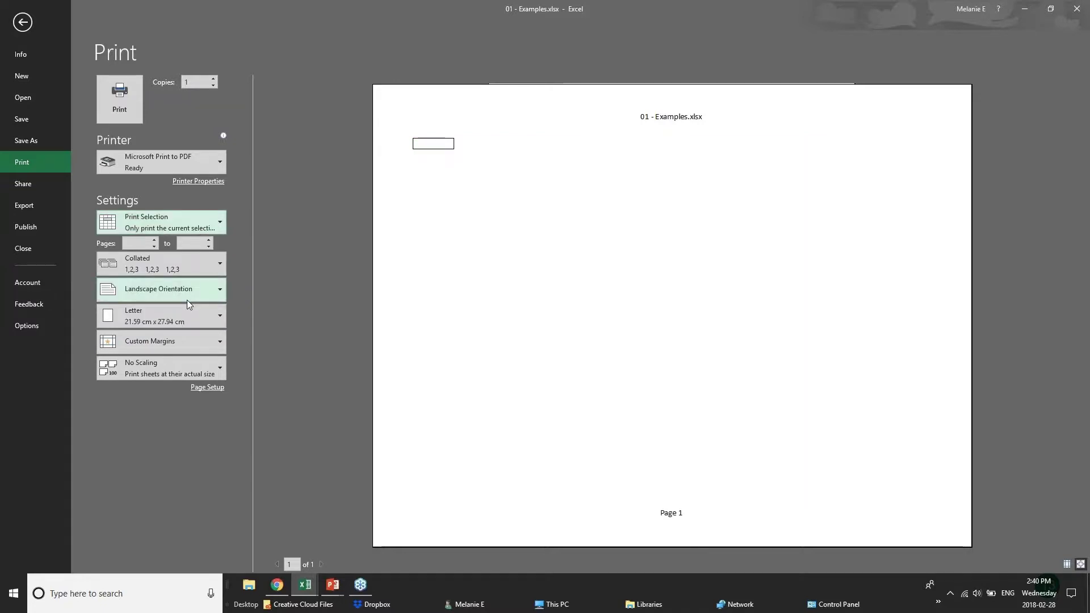
pyautogui.click(182, 225)
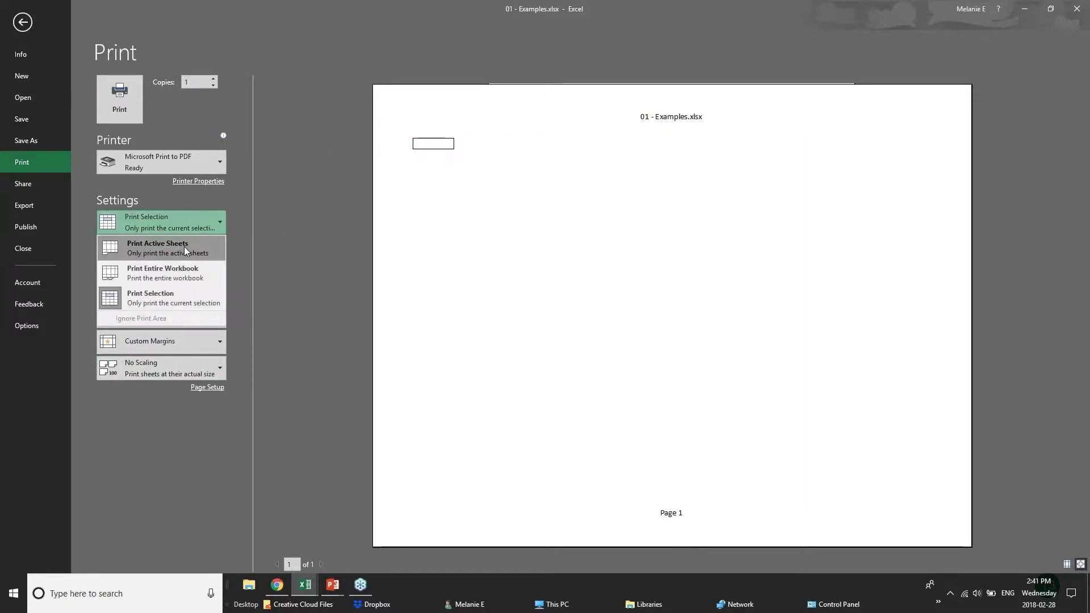
pyautogui.click(182, 256)
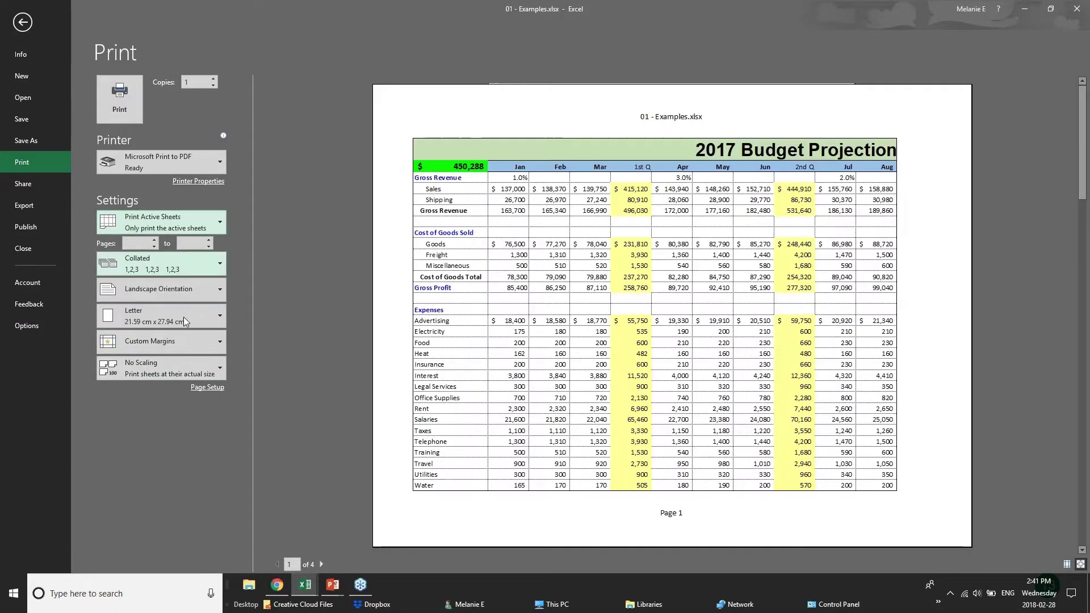
pyautogui.click(213, 337)
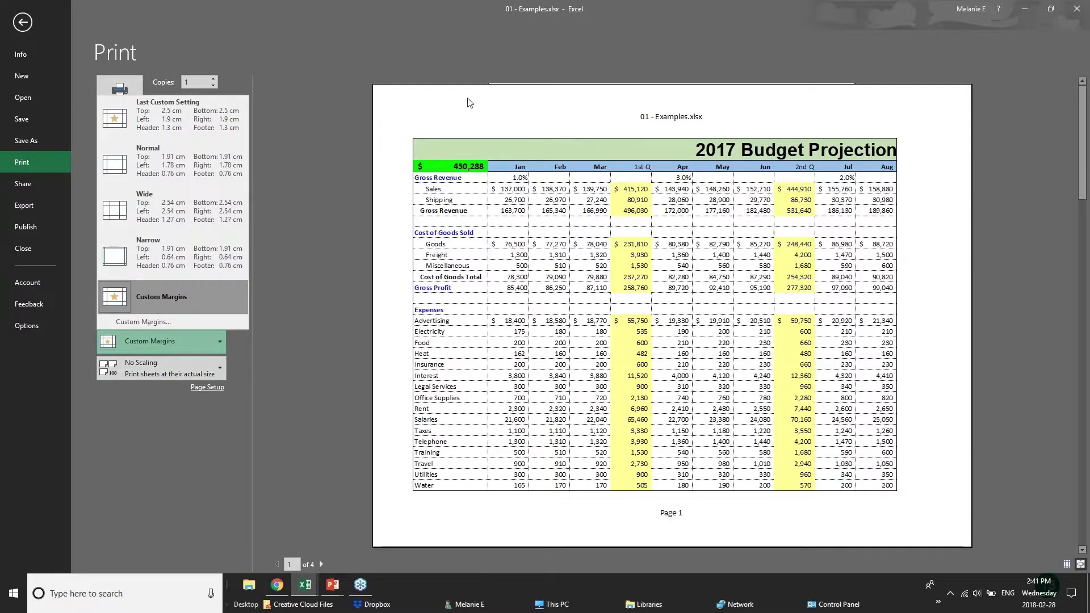
pyautogui.click(177, 254)
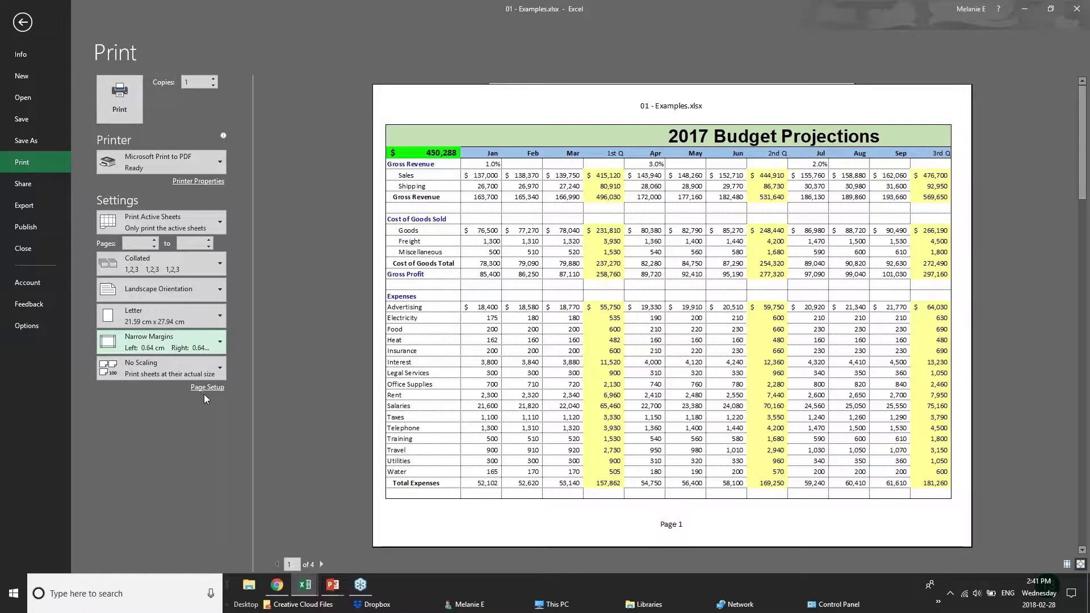
# Step: In Page Setup, scale the budget sheet to fit on one page
pyautogui.click(206, 387)
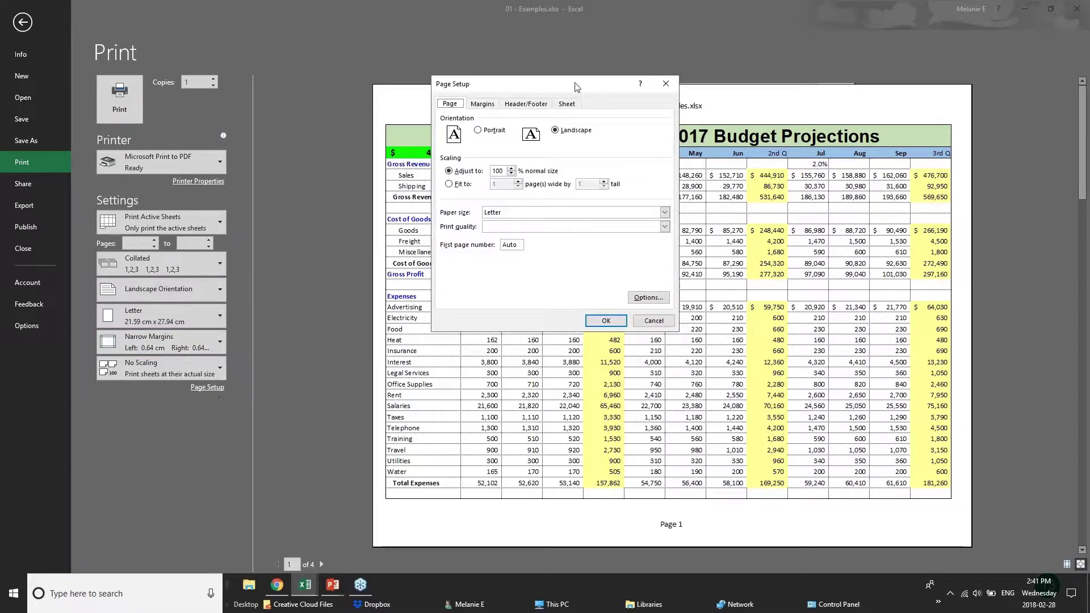
pyautogui.click(513, 173)
pyautogui.click(513, 173)
pyautogui.click(513, 173)
pyautogui.click(513, 174)
pyautogui.click(512, 169)
pyautogui.click(455, 185)
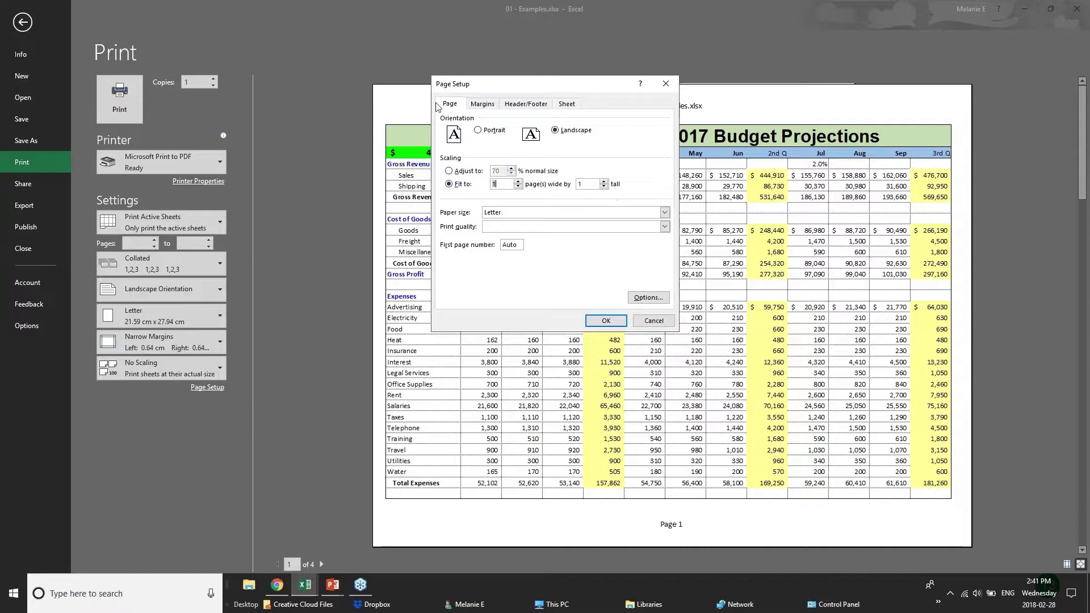
# Step: Add a custom header with BUDGET PROJECTIONS on the left and CONFIDENTIAL in the centre
pyautogui.click(482, 104)
pyautogui.click(523, 105)
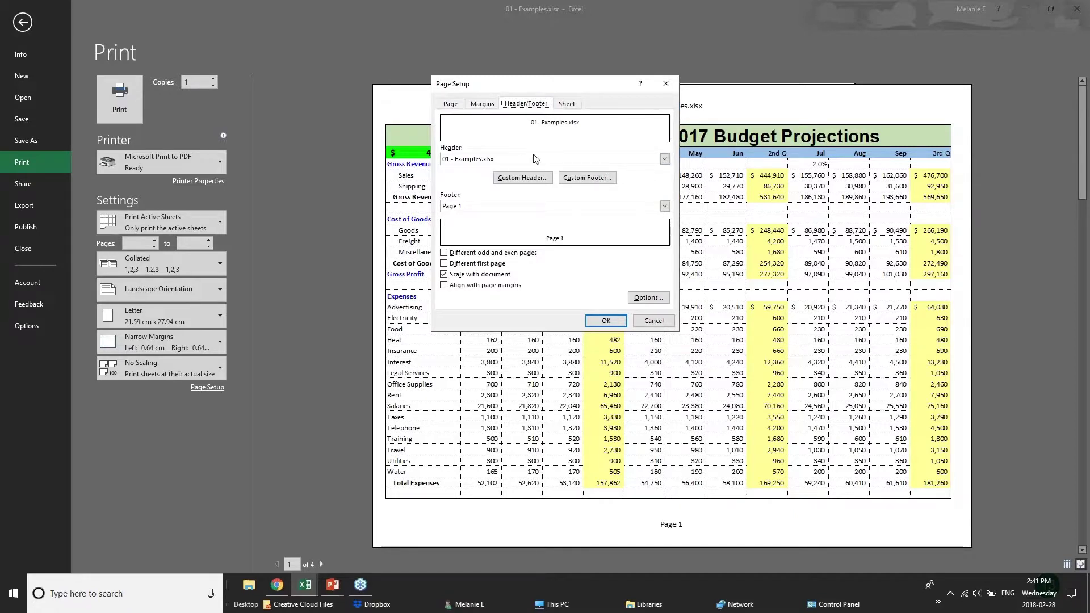
pyautogui.click(509, 160)
pyautogui.click(509, 162)
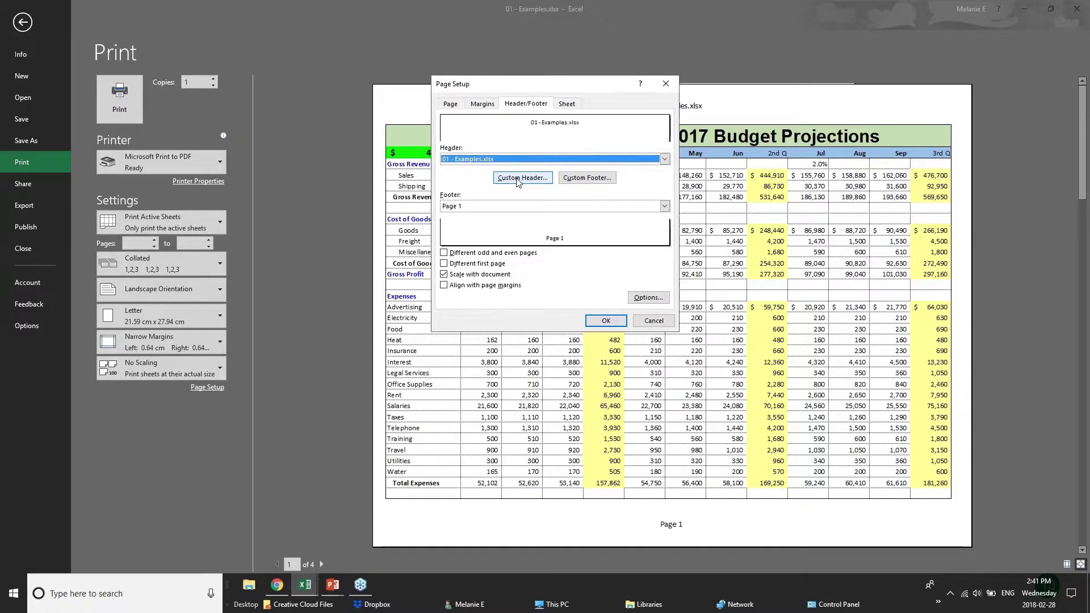
pyautogui.click(522, 178)
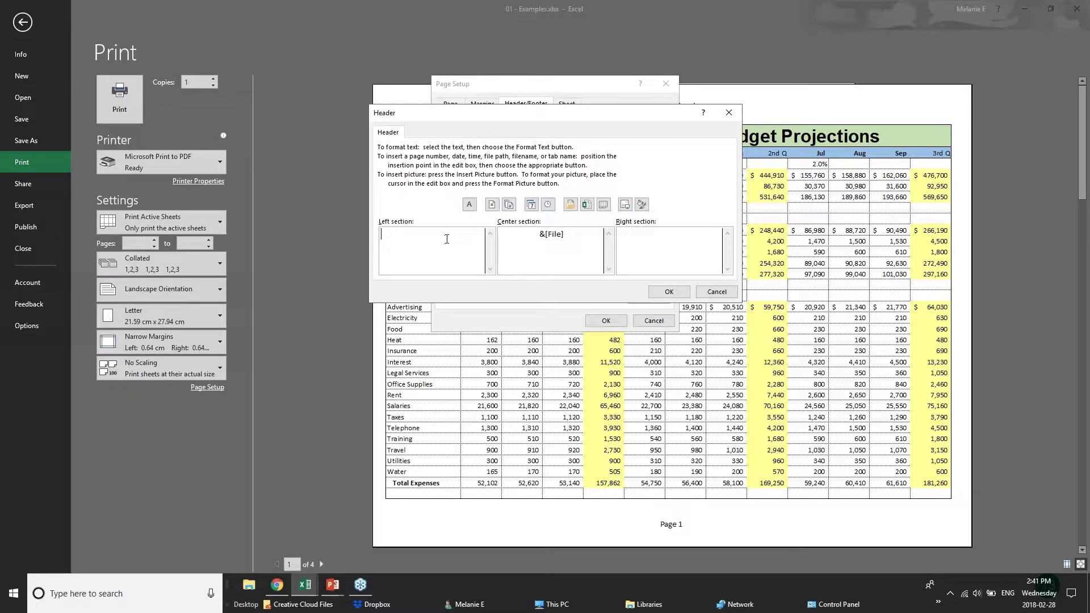
pyautogui.write('BUDGET PROJECTIONS')
pyautogui.moveTo(564, 234); pyautogui.dragTo(499, 234)
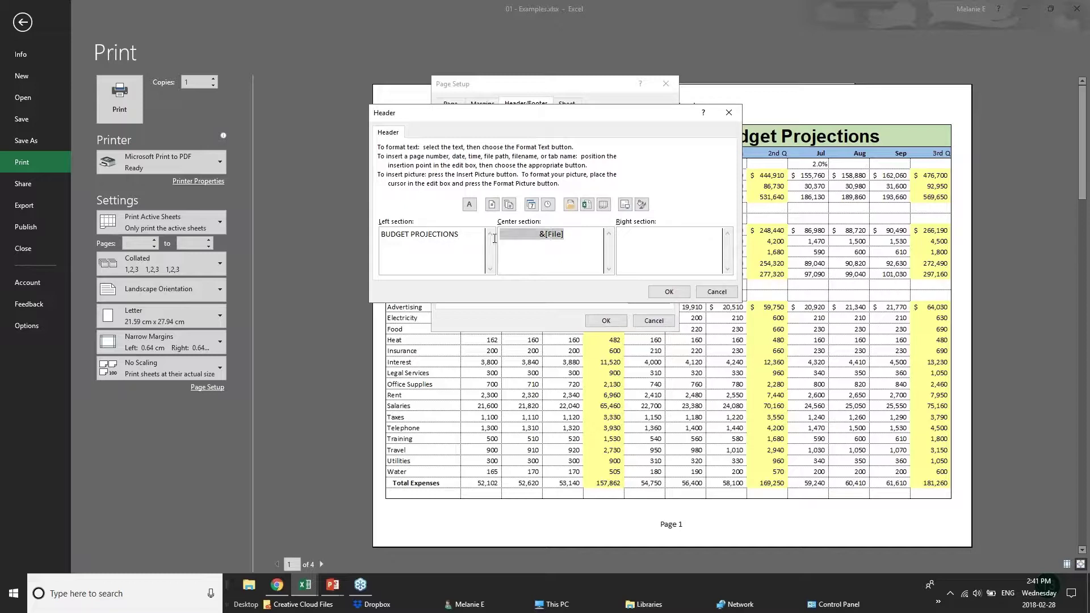
pyautogui.write('CONFIDENTIAL')
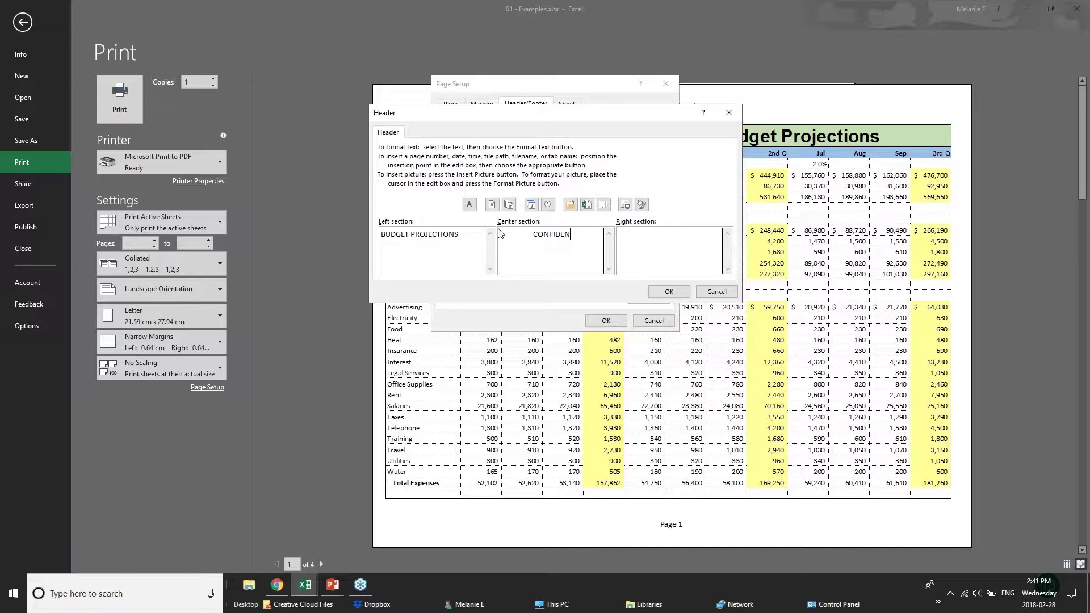
pyautogui.click(698, 242)
pyautogui.click(669, 291)
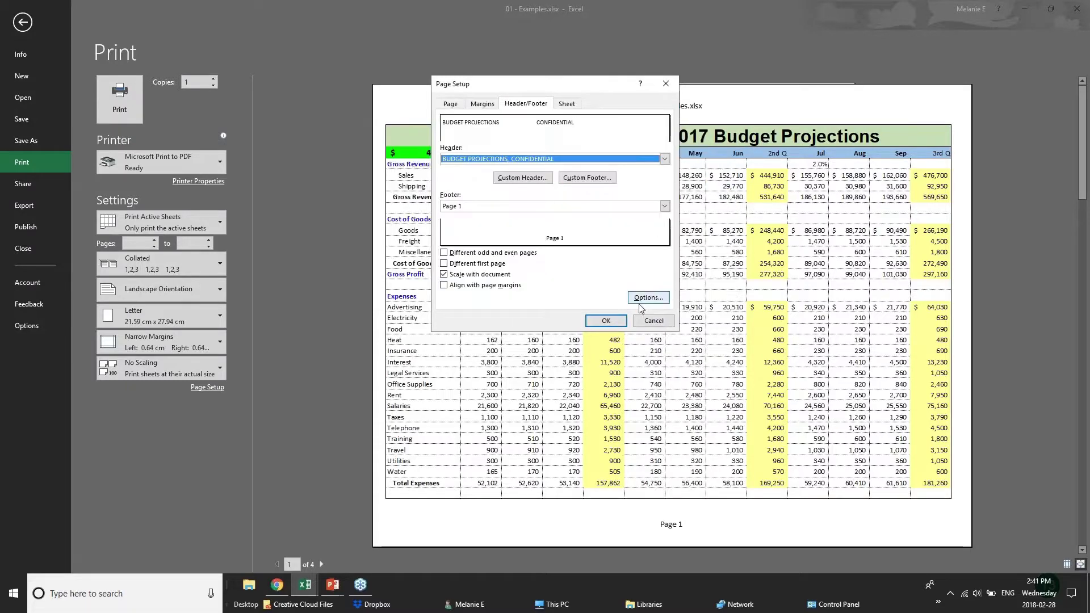
pyautogui.click(606, 321)
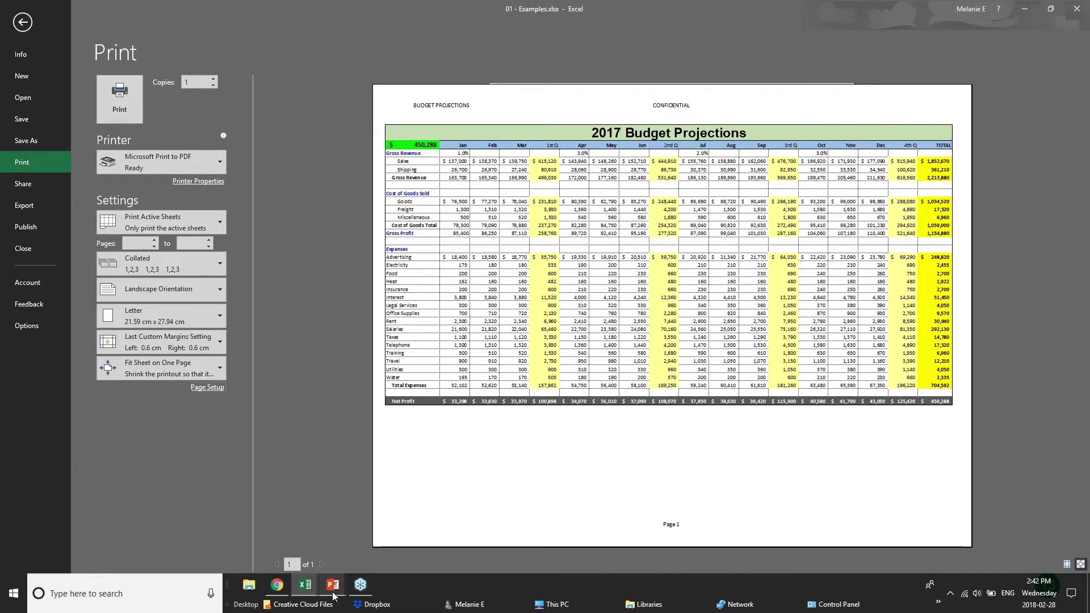
# Step: Bring the PowerPoint slide show forward and advance it to the Sharing & Security slide
pyautogui.moveTo(330, 595)
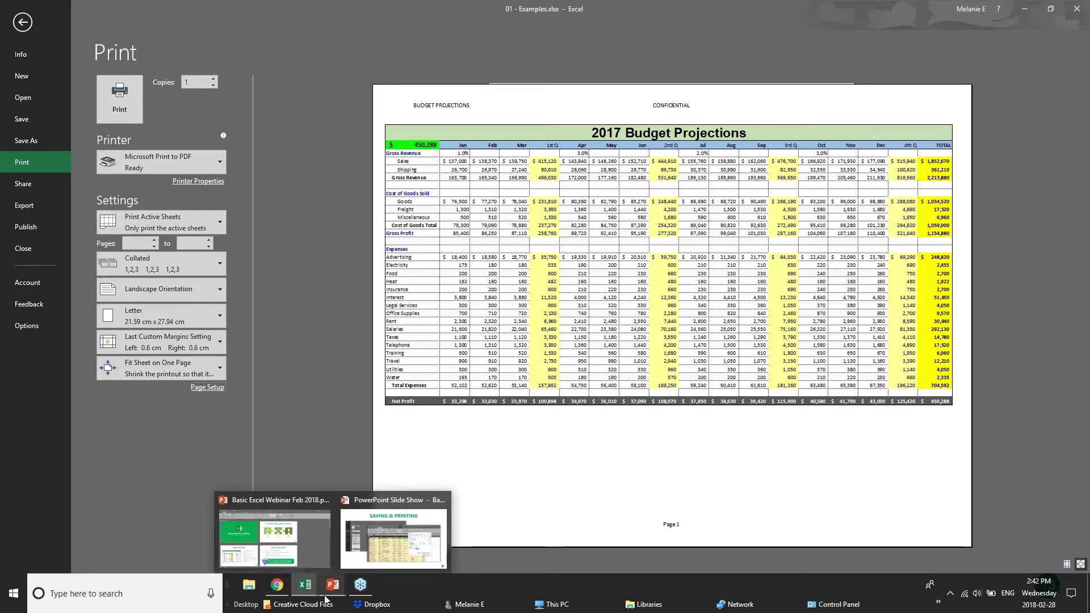
pyautogui.click(393, 538)
pyautogui.press('Right')
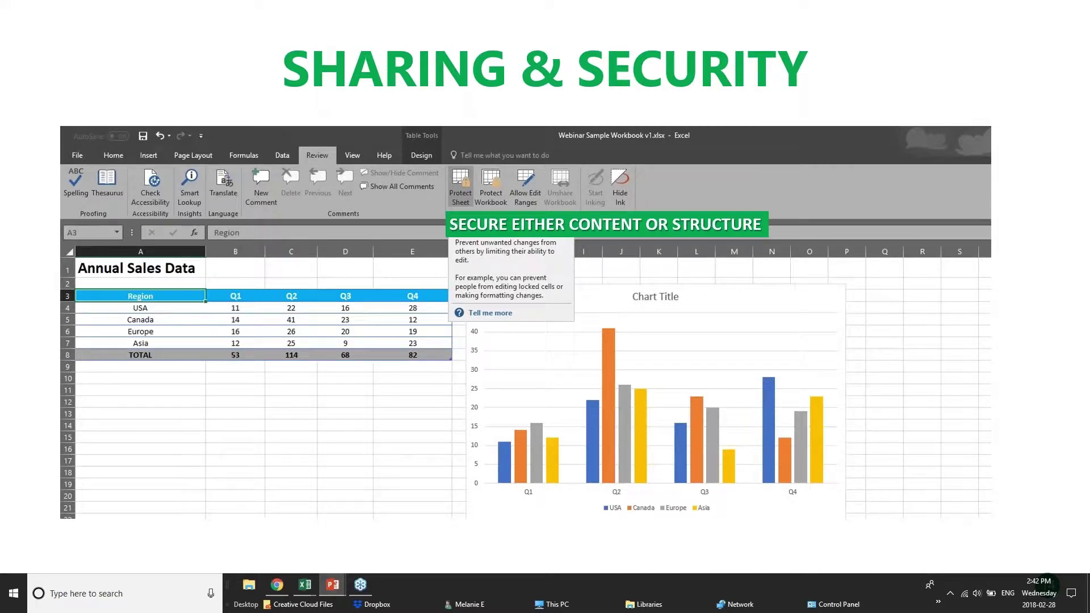
# Step: Switch from the slide show to the Chrome window with the 'Connected to GoToWebinar' page
pyautogui.click(290, 587)
# Step: Bring the Examples workbook forward and open Save As, viewing OneDrive, then This PC
pyautogui.moveTo(305, 585)
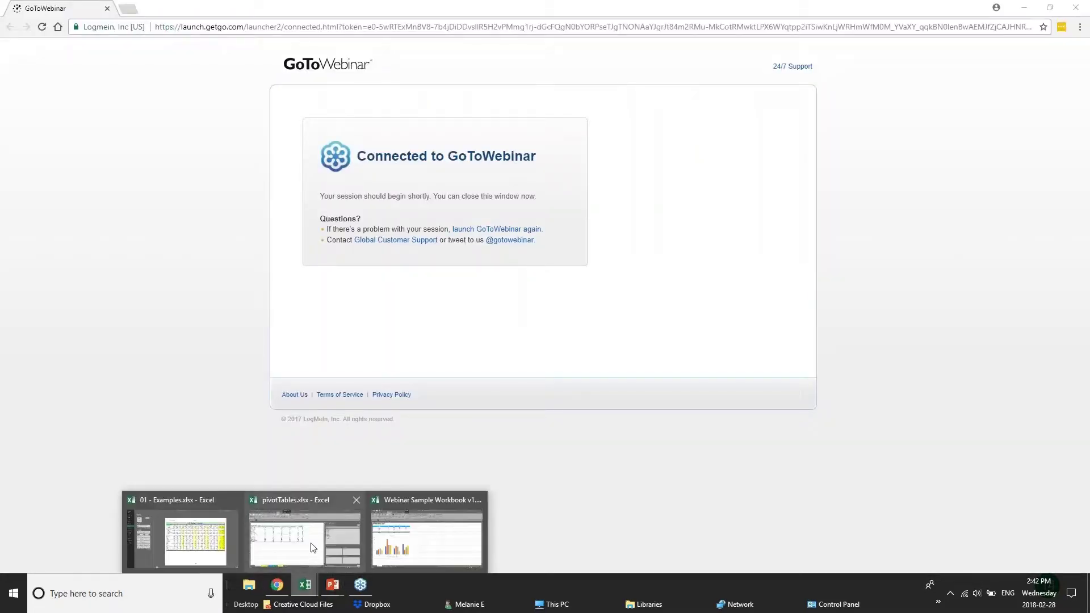
pyautogui.click(187, 533)
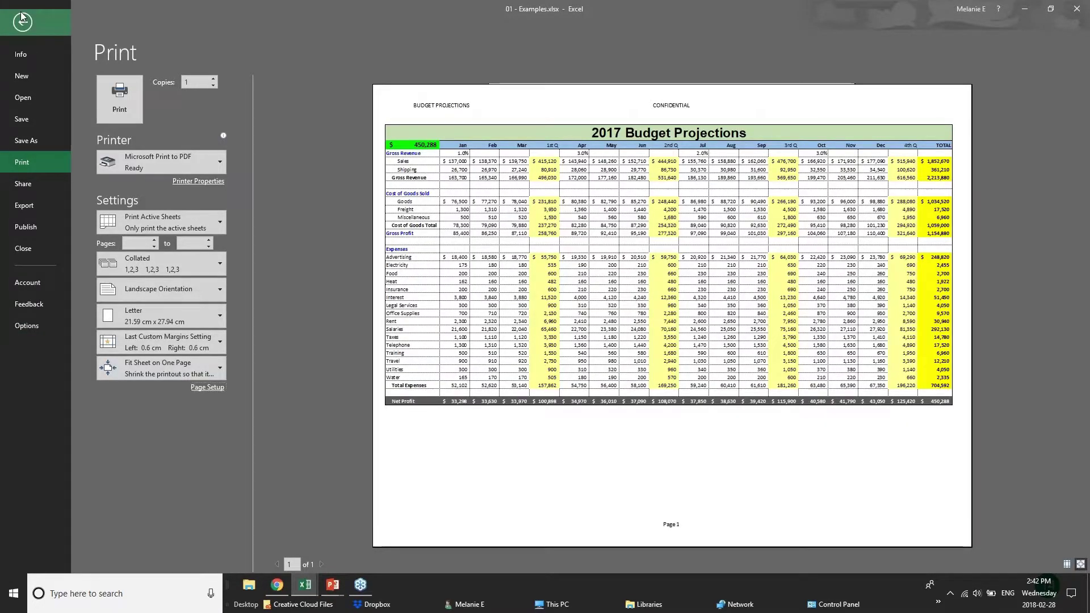
pyautogui.click(22, 20)
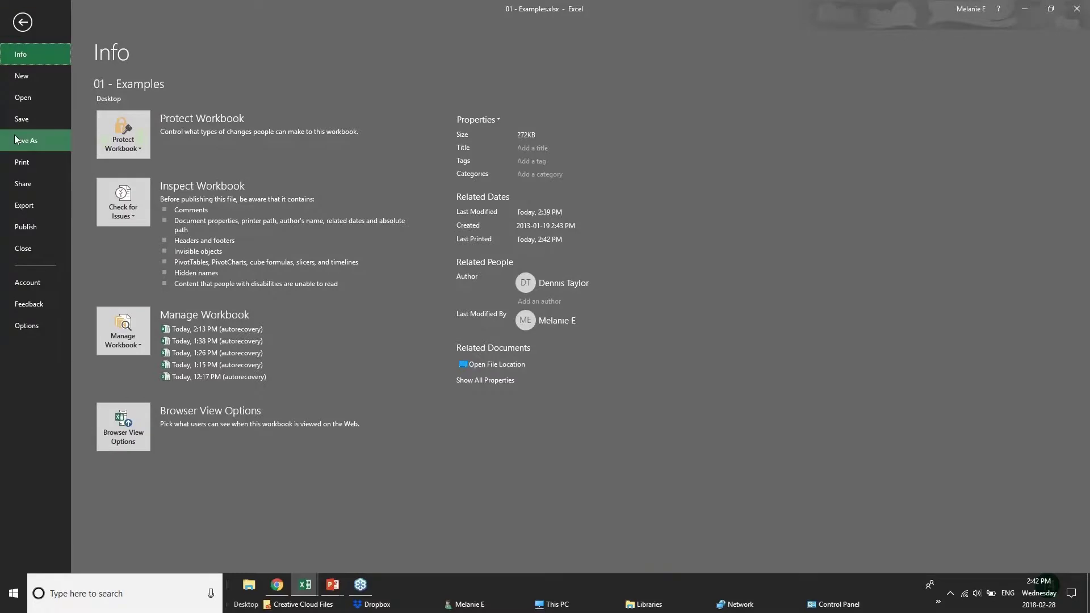
pyautogui.click(20, 139)
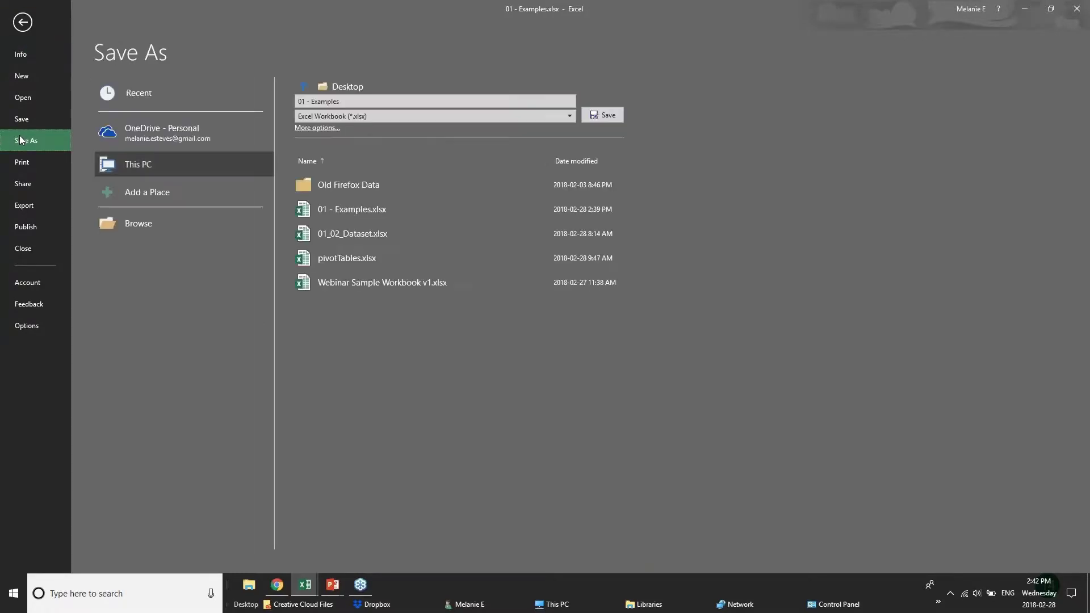
pyautogui.click(137, 139)
pyautogui.click(144, 165)
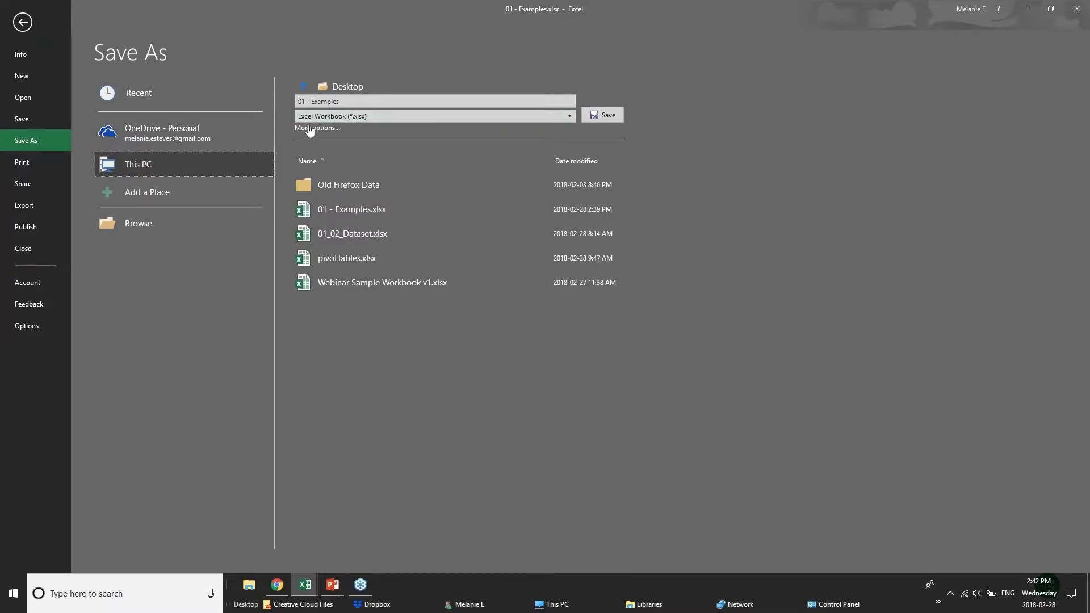
# Step: Review the General Options file passwords, cancel both dialogs, and return to the 2017 Budget sheet
pyautogui.click(309, 128)
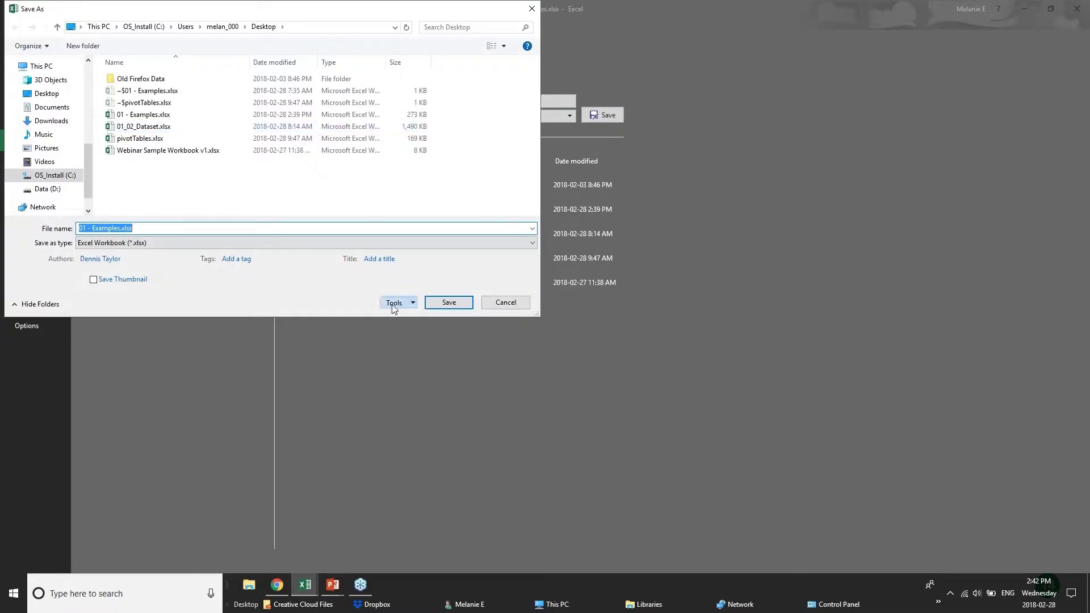
pyautogui.click(394, 303)
pyautogui.click(421, 341)
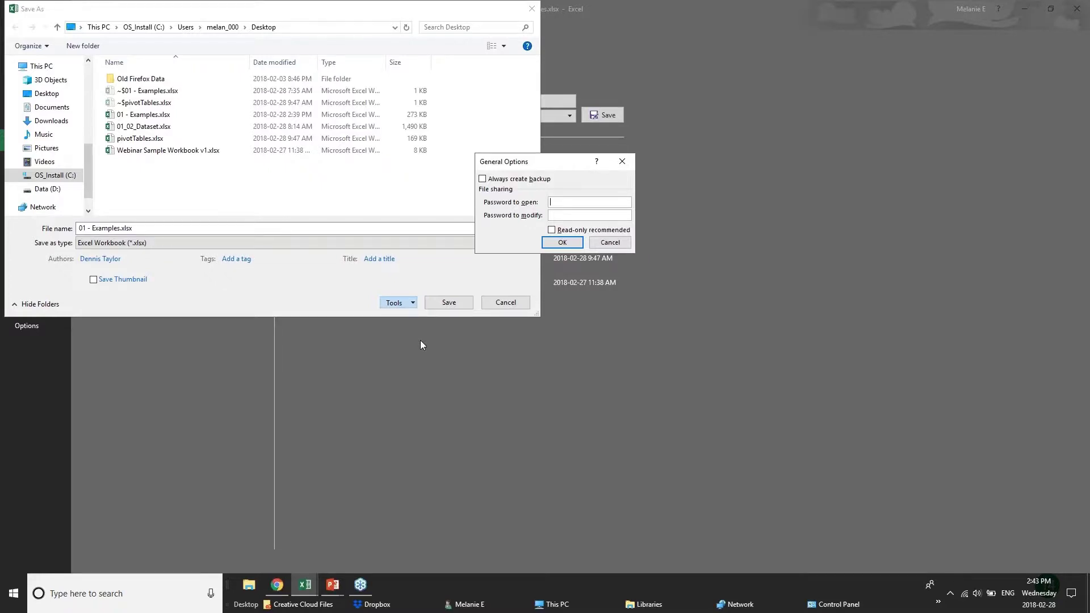
pyautogui.click(610, 242)
pyautogui.click(505, 302)
pyautogui.click(23, 22)
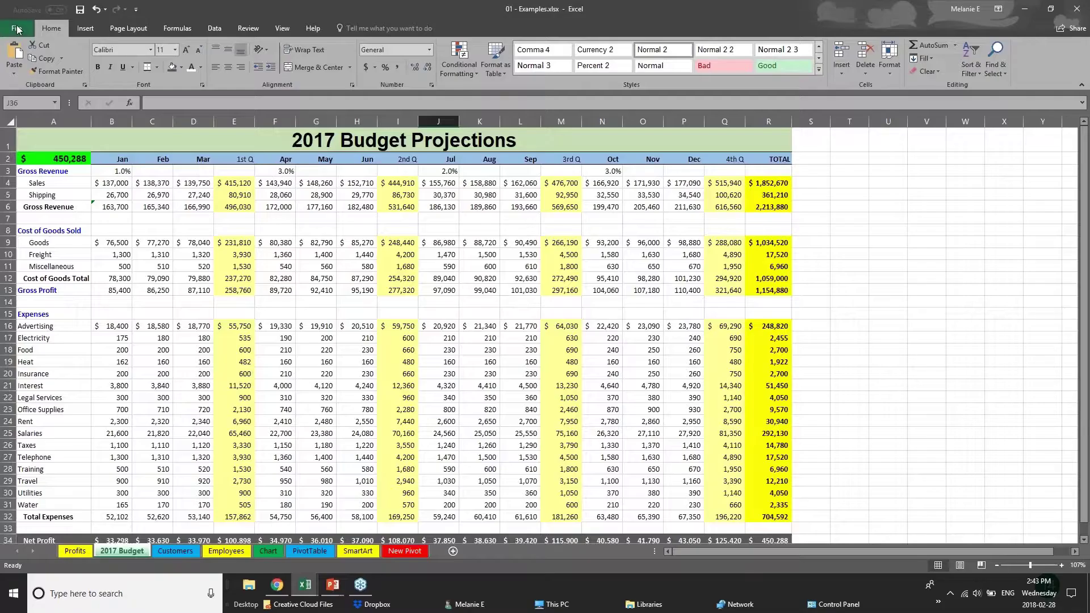
# Step: Select C15 and E13 on the budget sheet, then move via Customers to the Employees sheet's top
pyautogui.click(141, 309)
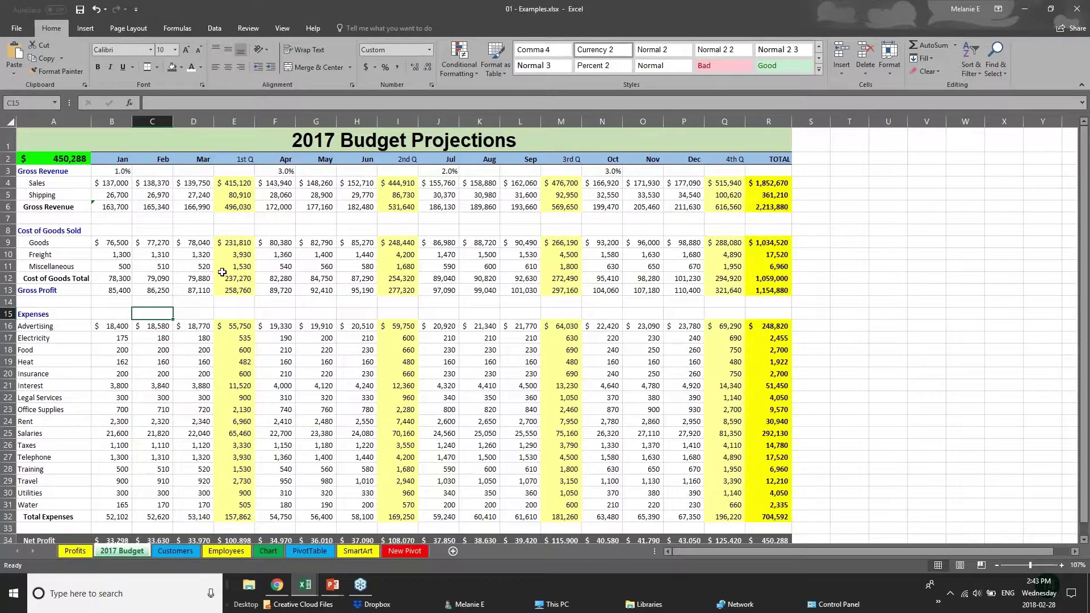
pyautogui.click(238, 291)
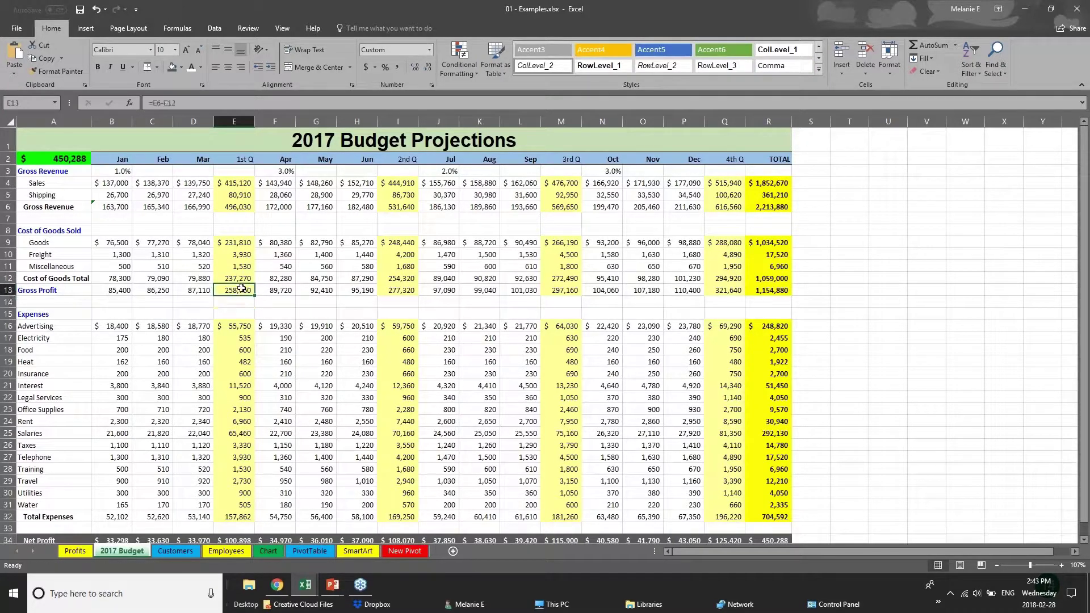
pyautogui.click(162, 548)
pyautogui.click(236, 551)
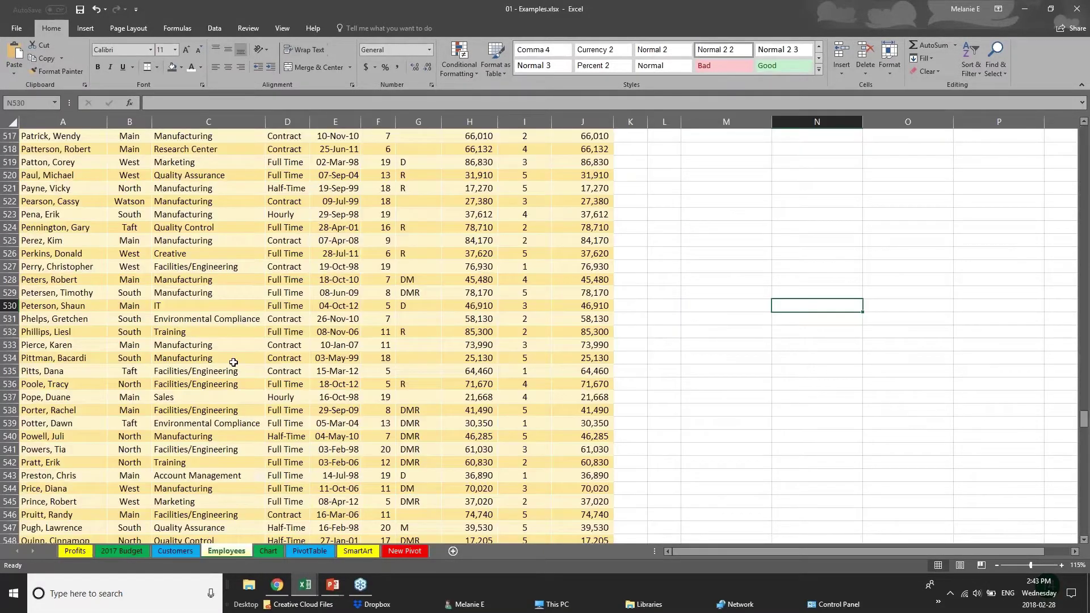
pyautogui.scroll(1, 233, 363)
pyautogui.scroll(2, 234, 362)
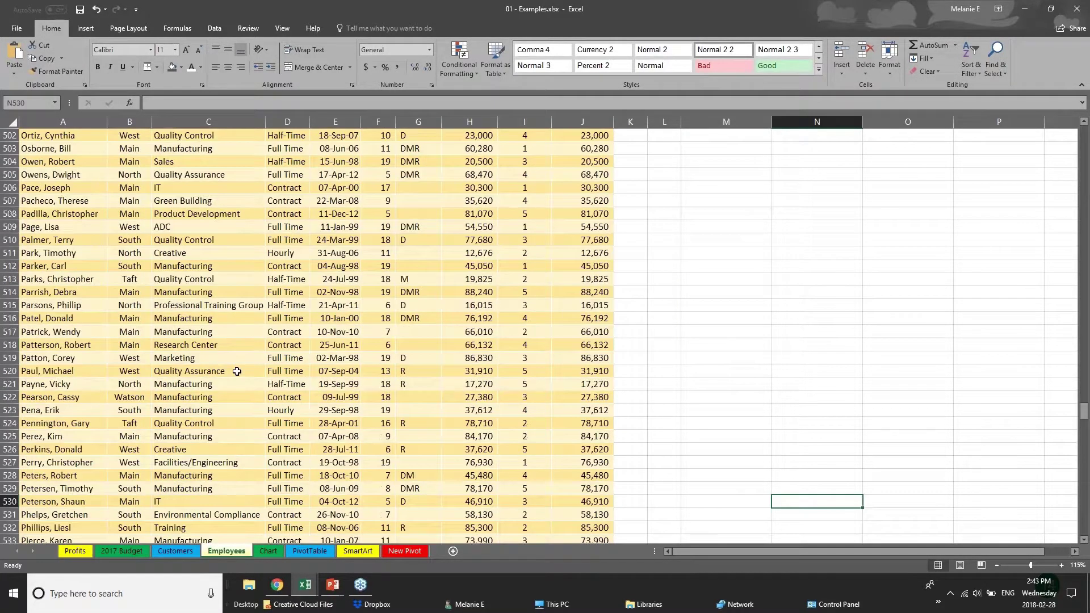
pyautogui.moveTo(1083, 416); pyautogui.dragTo(1084, 134)
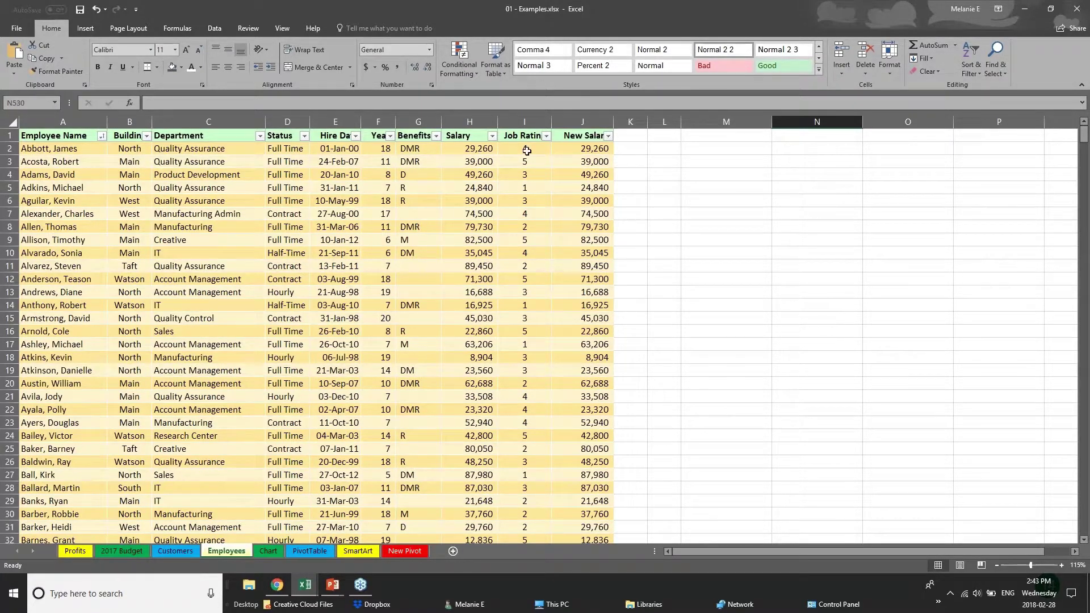
# Step: Inspect the Salary values and the rounded New Salary formulas in J2 and J4
pyautogui.click(469, 136)
pyautogui.click(469, 150)
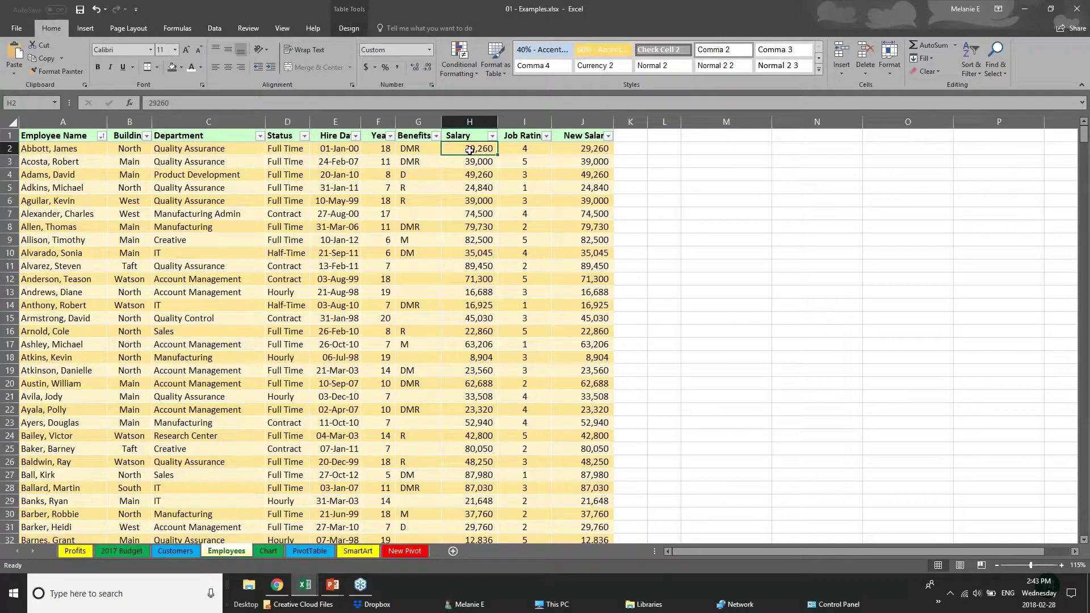
pyautogui.click(592, 149)
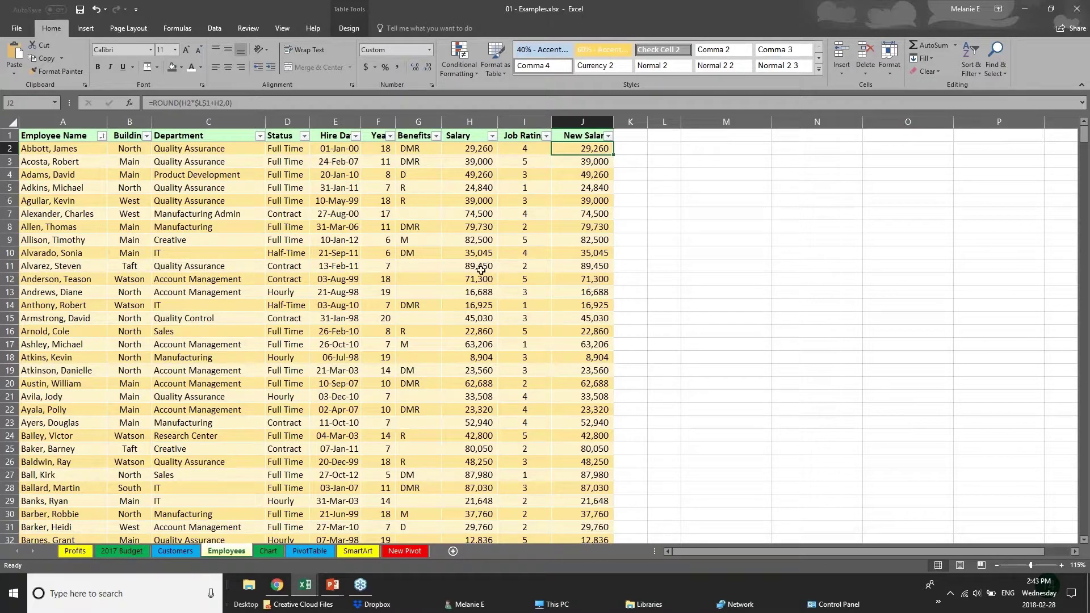
pyautogui.click(319, 361)
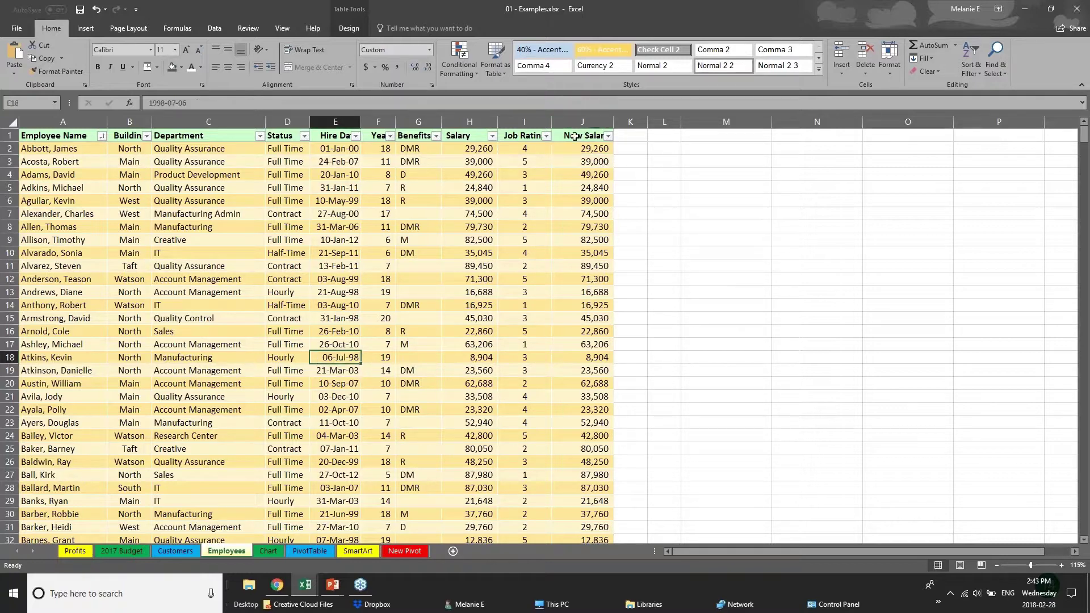
pyautogui.click(576, 137)
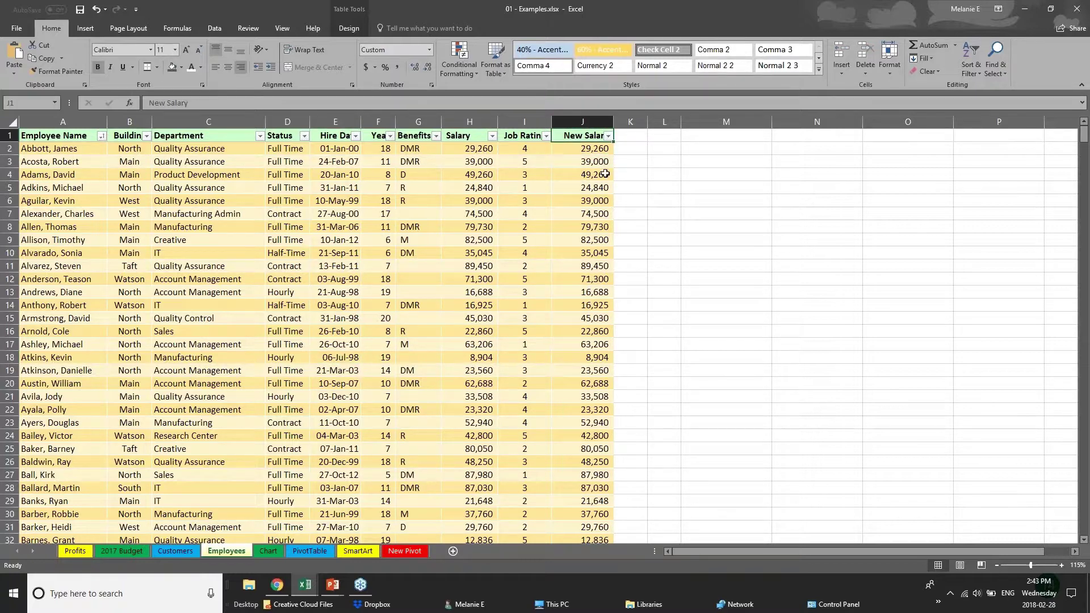
pyautogui.click(602, 149)
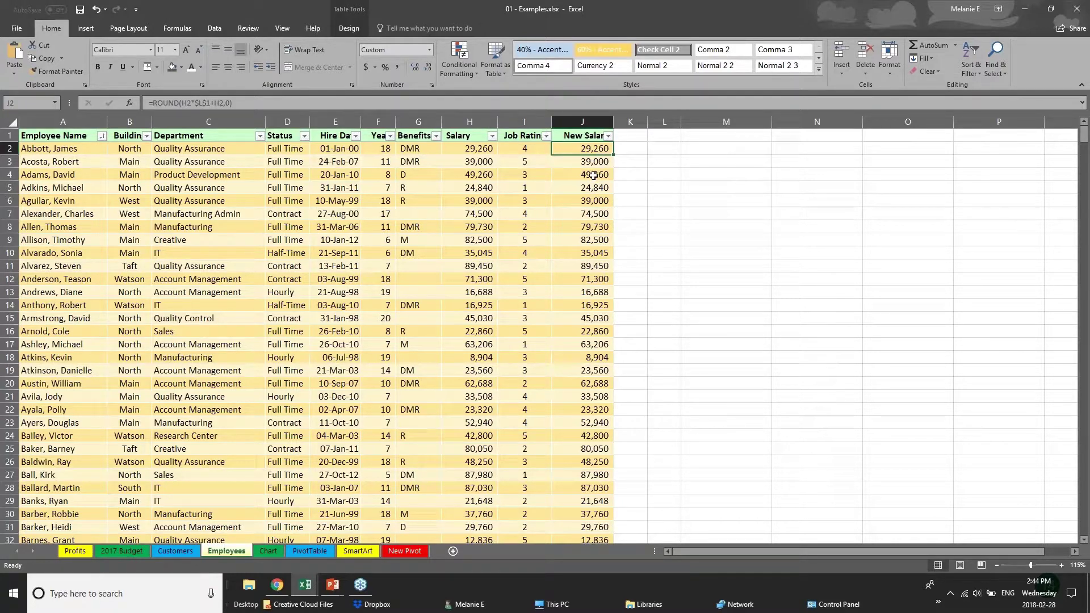
pyautogui.click(595, 171)
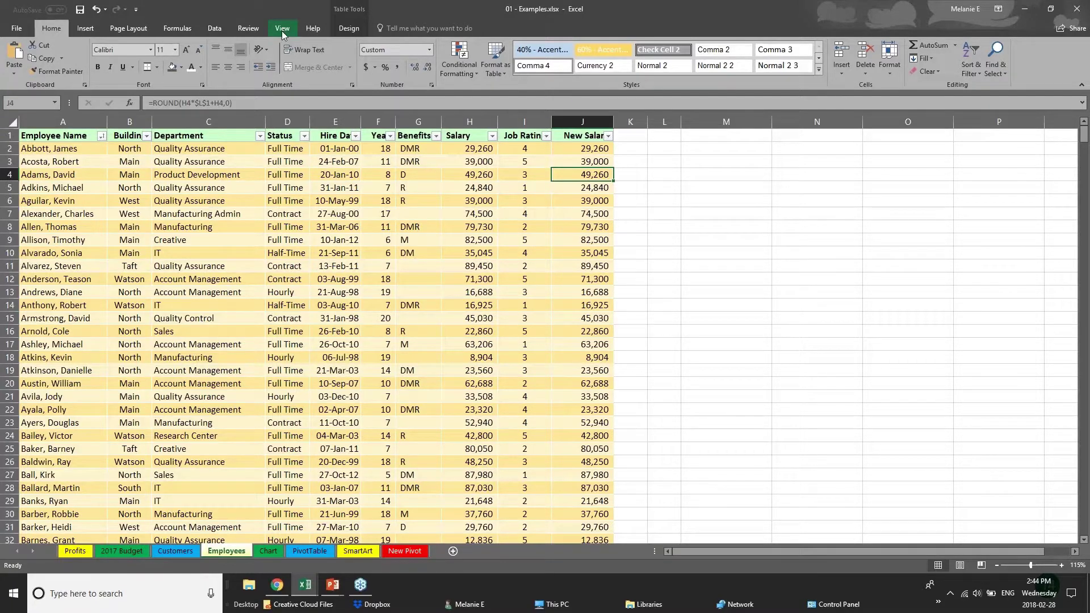
# Step: Show the Review tab's protection features and select salary cells H10 and H2
pyautogui.click(248, 27)
pyautogui.click(471, 253)
pyautogui.click(472, 149)
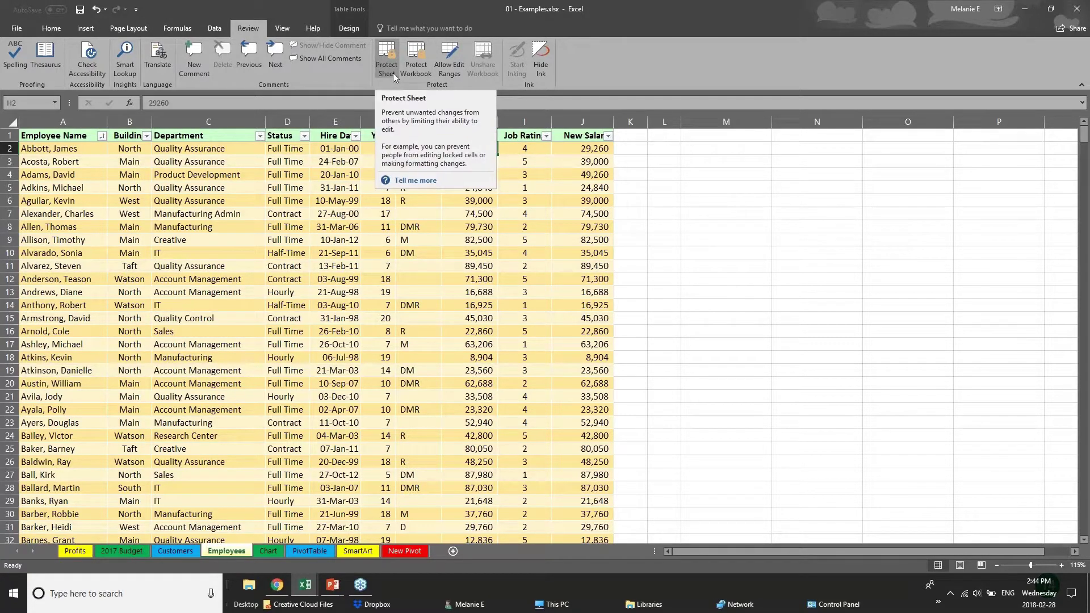
# Step: Select F9, then the New Salary cells J1:J11, then the whole Salary column H
pyautogui.click(364, 245)
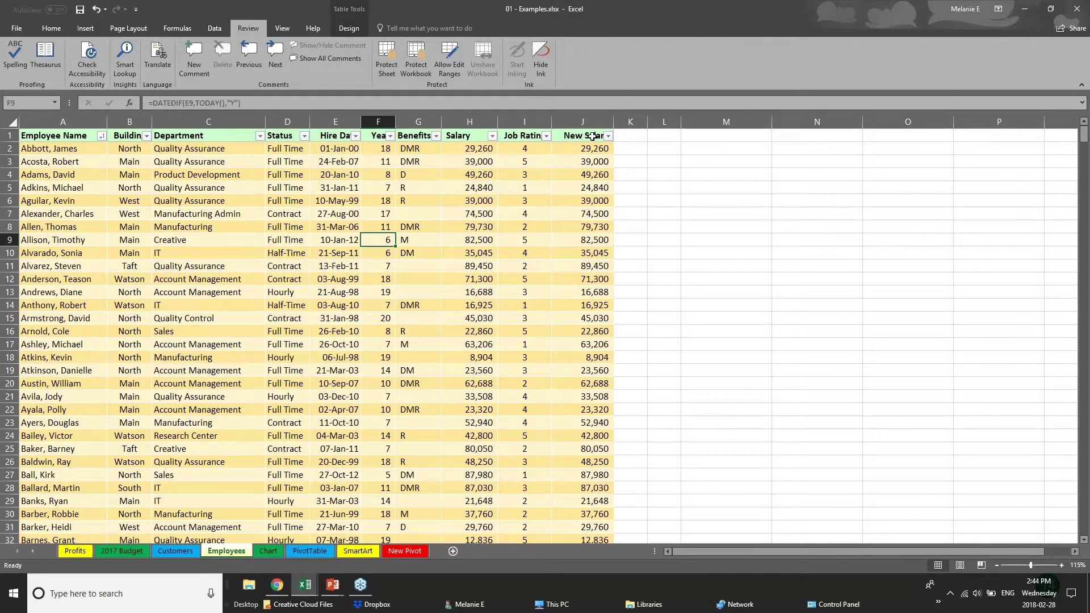
pyautogui.moveTo(592, 137); pyautogui.dragTo(590, 265)
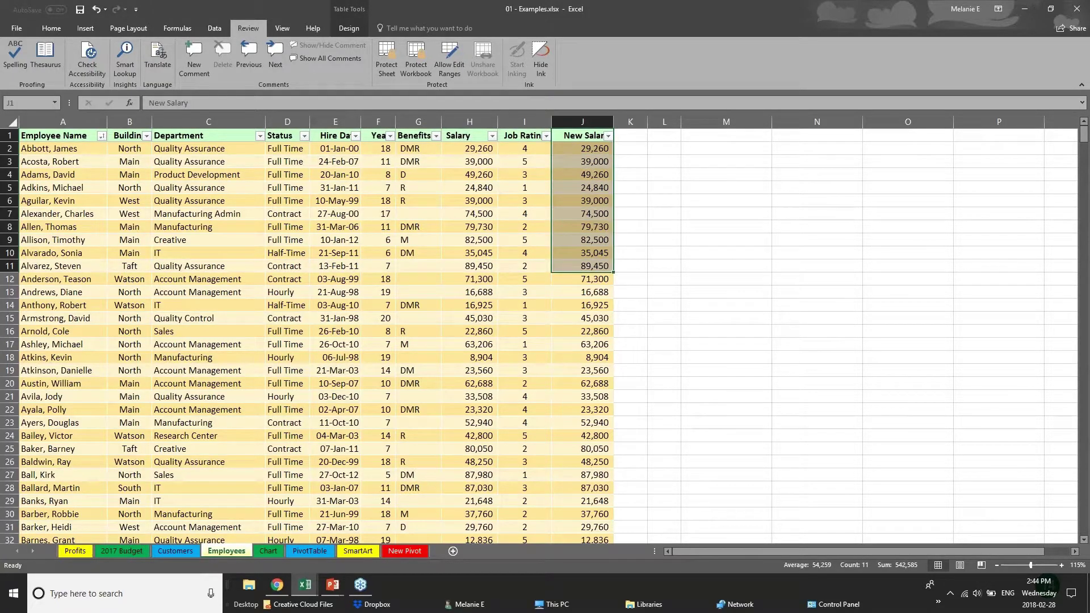
pyautogui.click(474, 118)
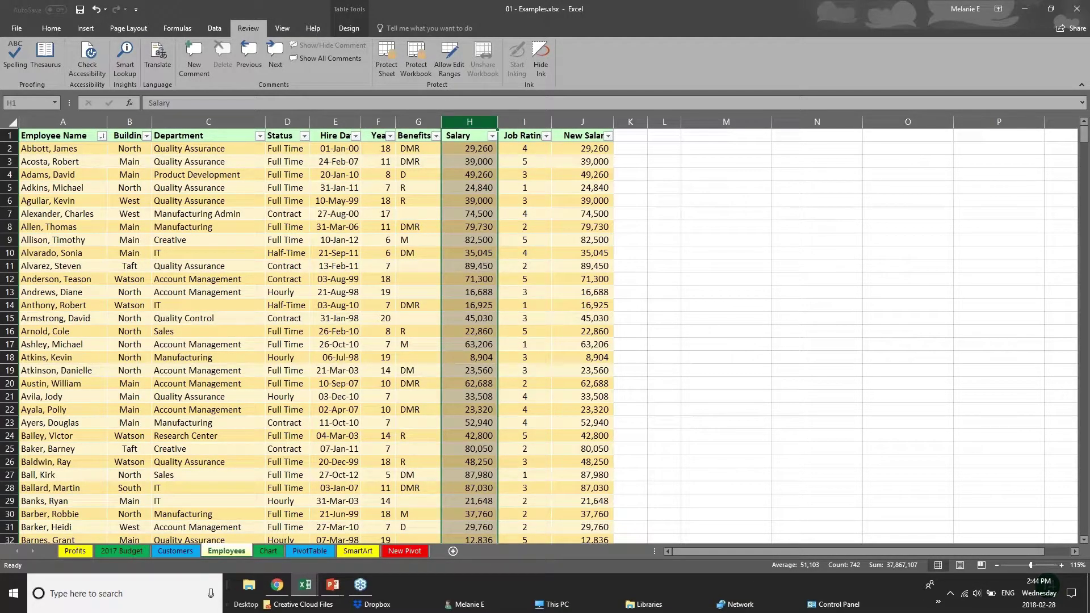
# Step: Open Protect Sheet, try a password, close it, and reopen the dialog with no password
pyautogui.click(384, 68)
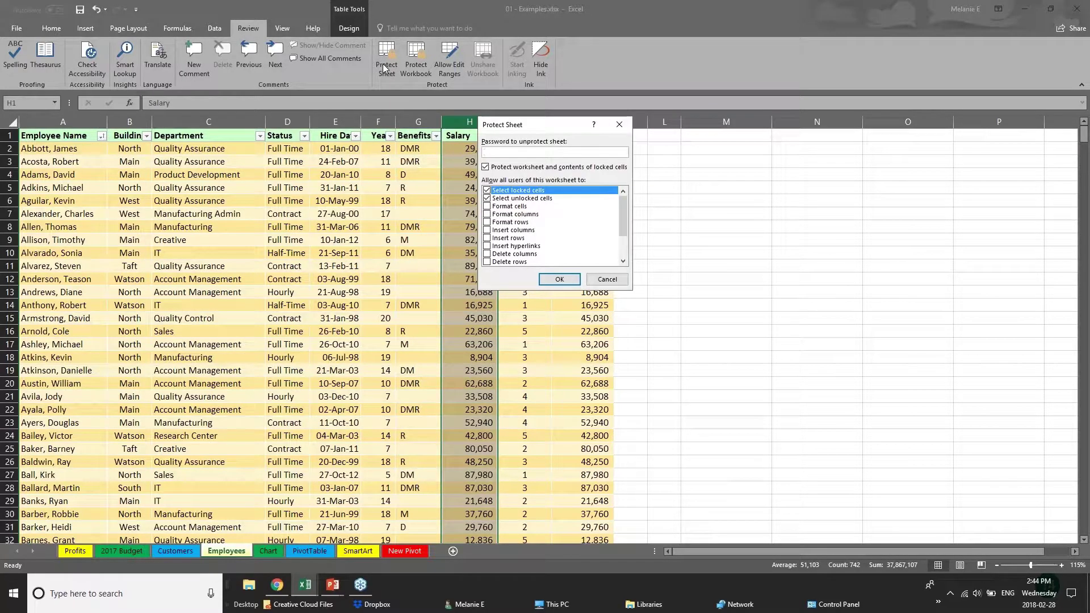
pyautogui.click(598, 277)
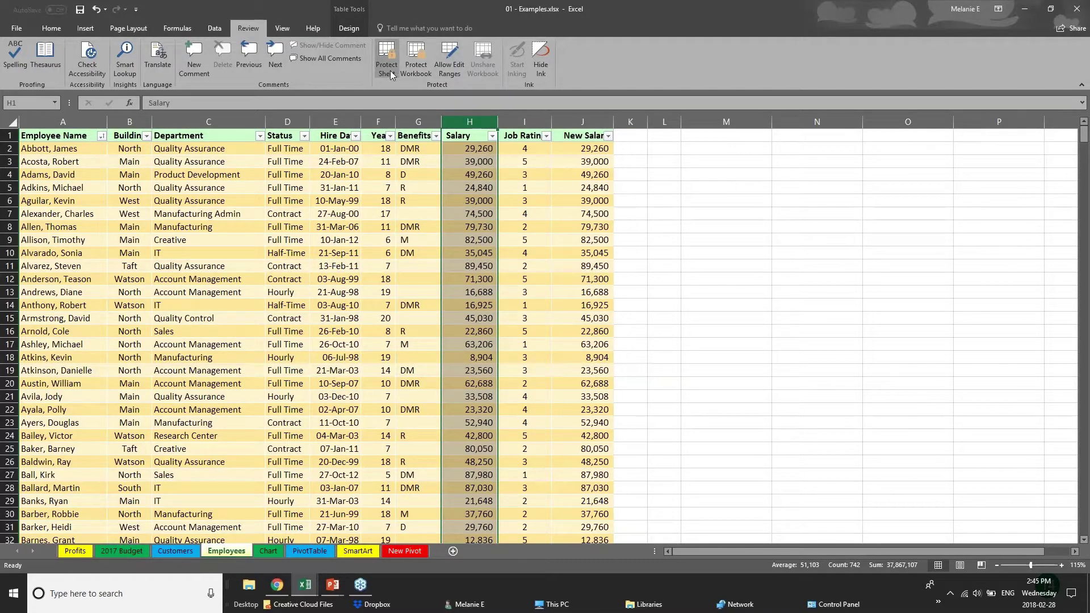
pyautogui.click(318, 460)
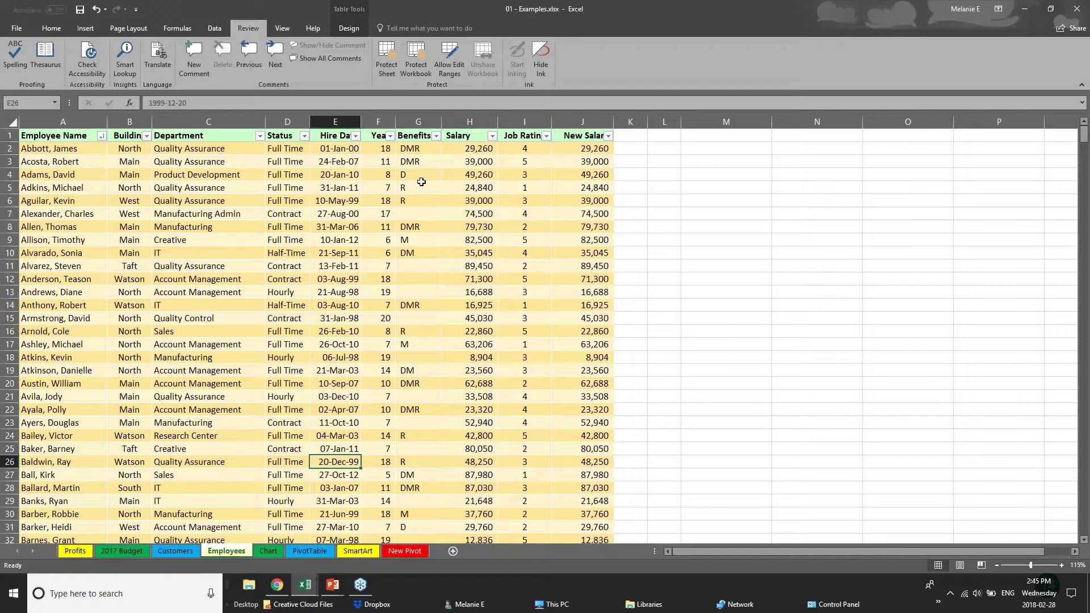
pyautogui.click(389, 76)
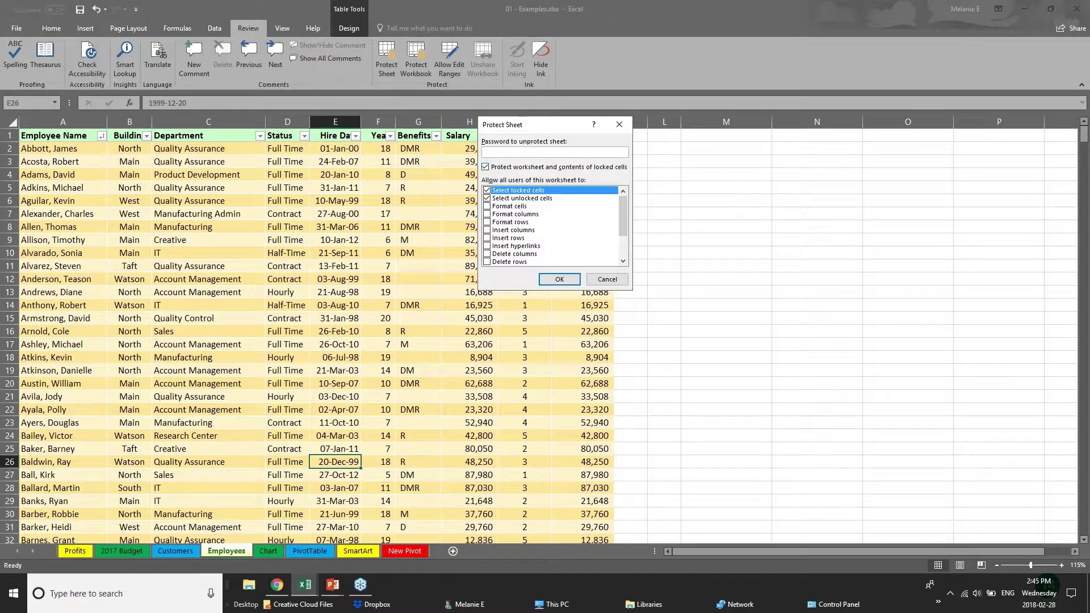
# Step: Enter a password, uncheck Select locked cells, check Edit objects, then cancel Protect Sheet
pyautogui.write('**')
pyautogui.click(487, 191)
pyautogui.moveTo(623, 227); pyautogui.dragTo(624, 258)
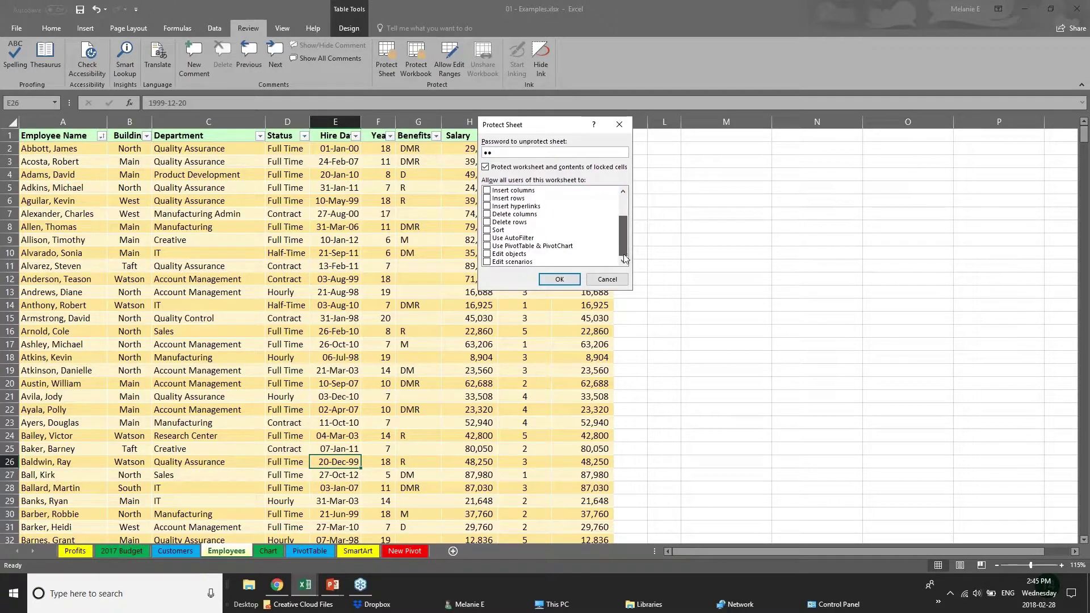
pyautogui.click(487, 255)
pyautogui.moveTo(622, 238); pyautogui.dragTo(623, 202)
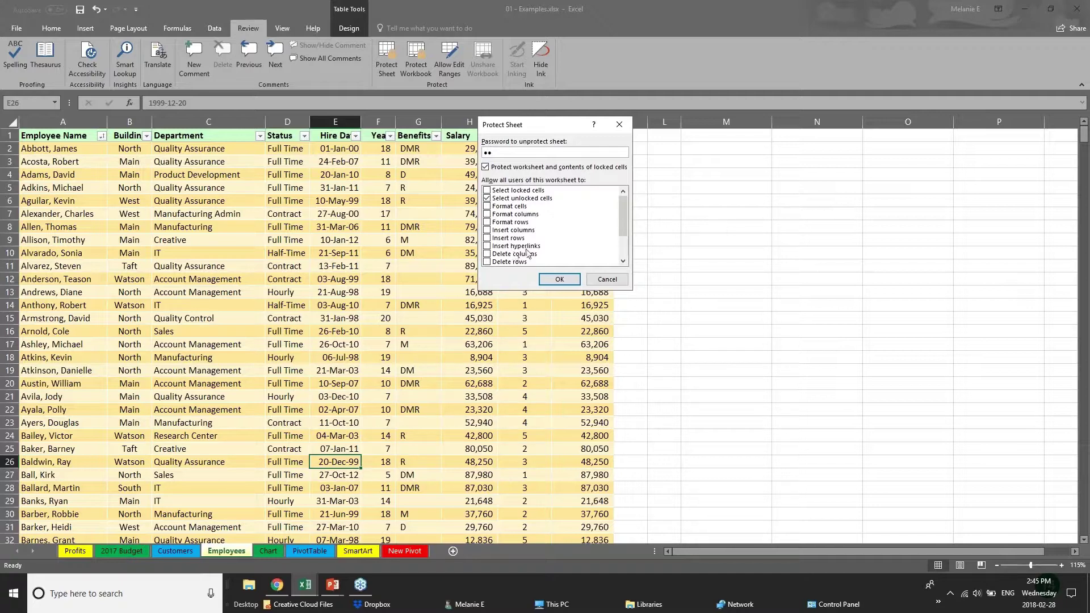
pyautogui.click(589, 279)
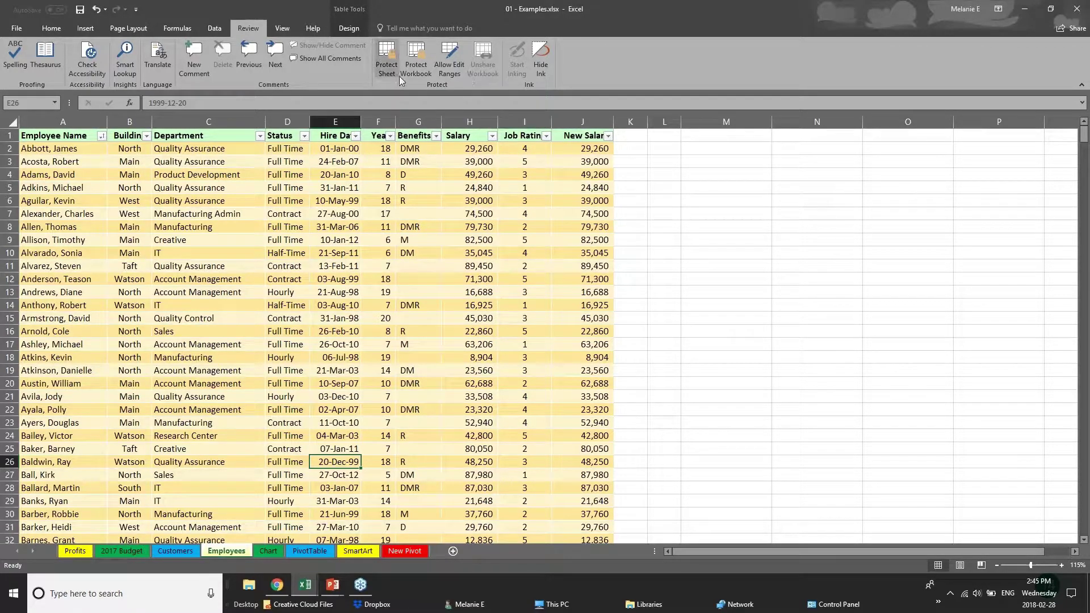
# Step: Select salary cells in column H, then open and close the Protect Workbook dialog
pyautogui.click(473, 248)
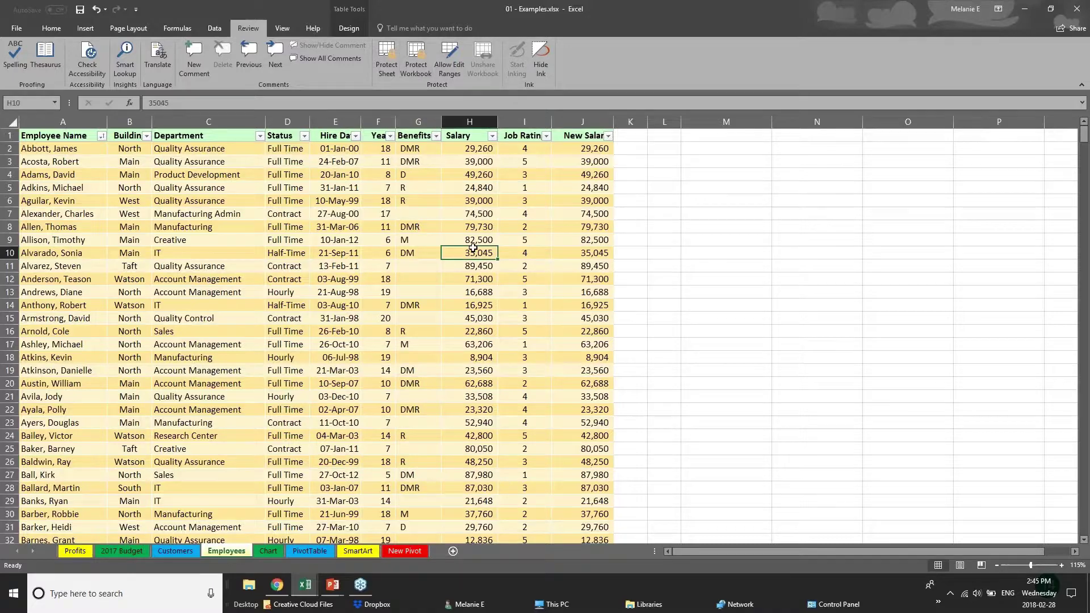
pyautogui.click(463, 205)
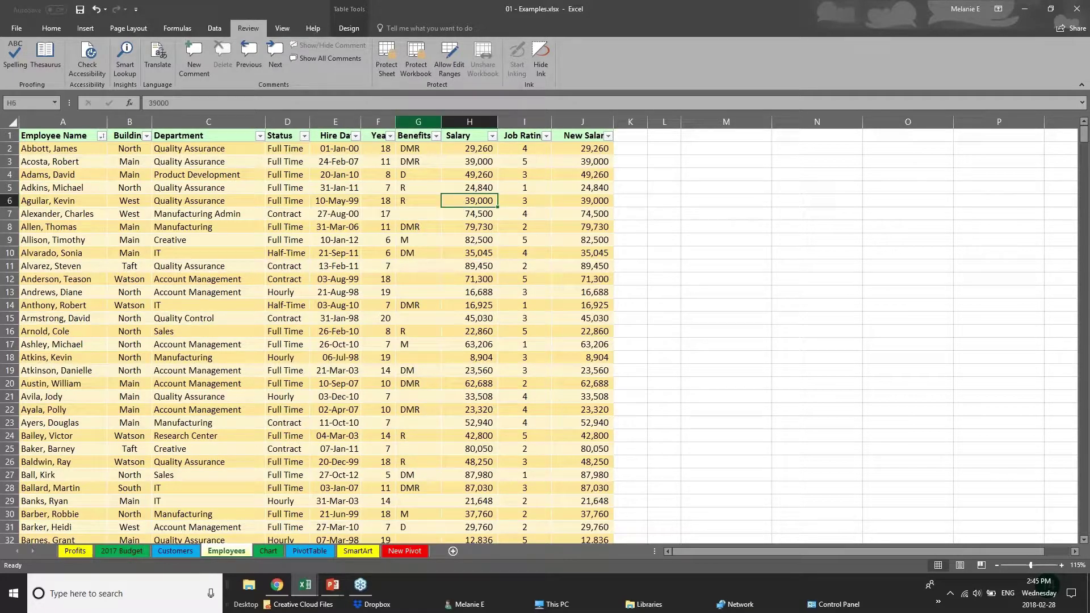
pyautogui.click(416, 74)
pyautogui.click(559, 244)
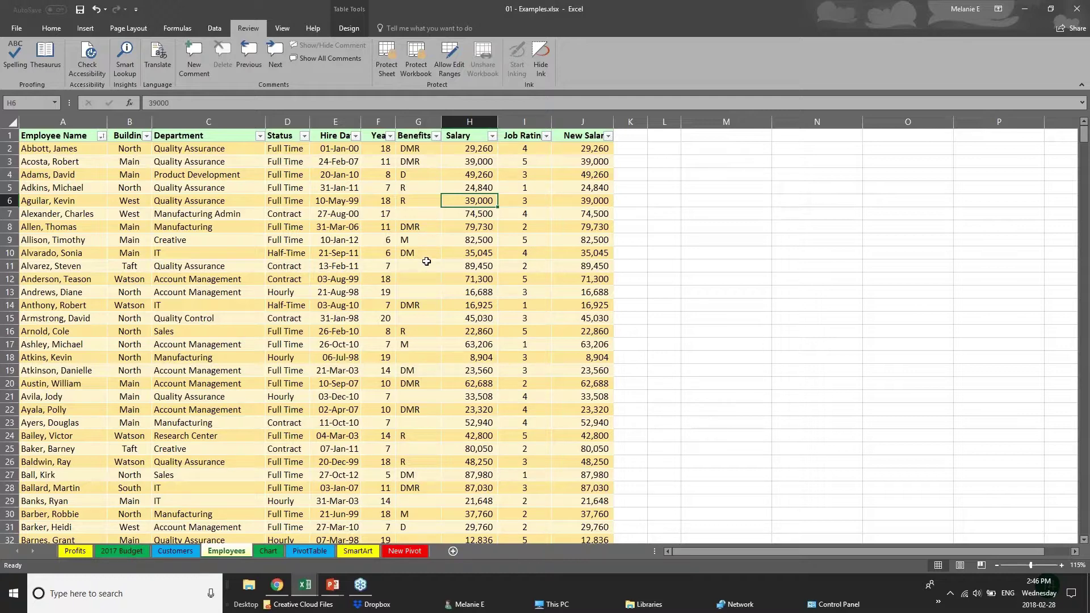
# Step: Hide the Salary column H and the New Salary column J
pyautogui.click(335, 122)
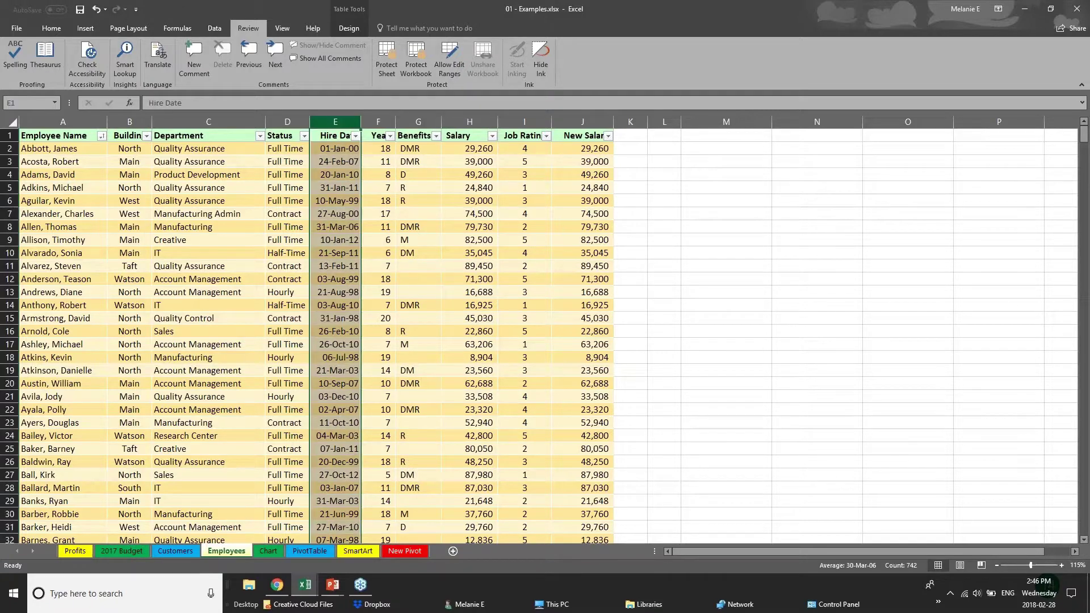
pyautogui.click(387, 121)
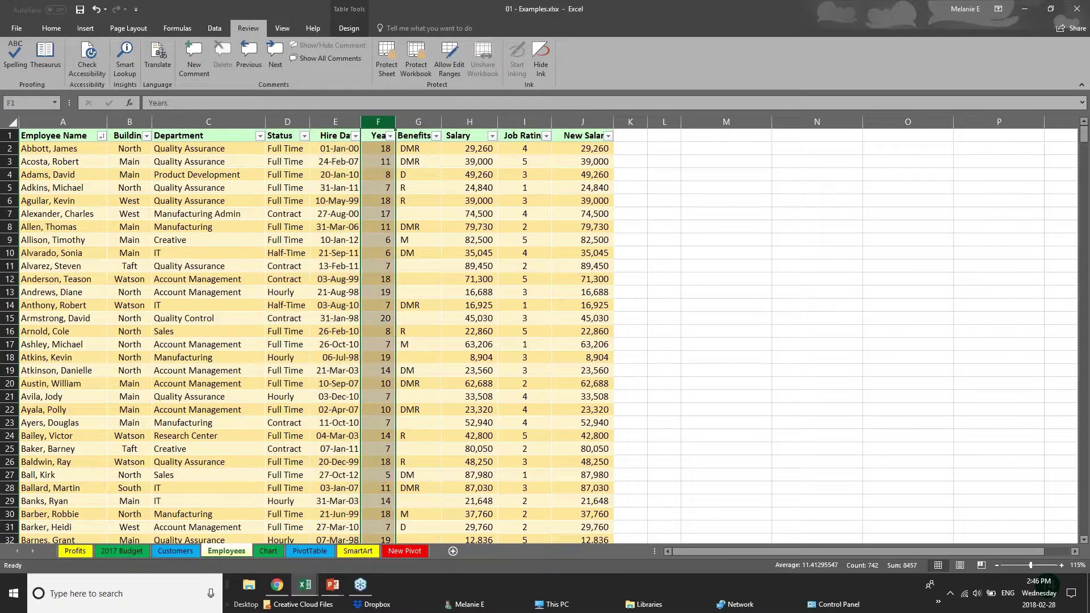
pyautogui.click(474, 121)
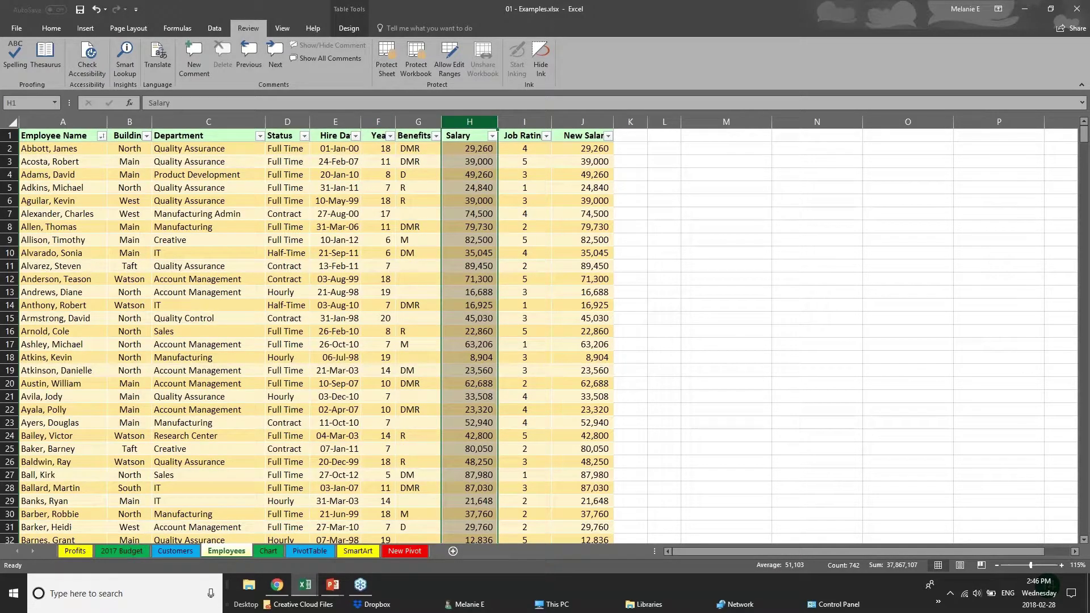
pyautogui.rightClick(475, 122)
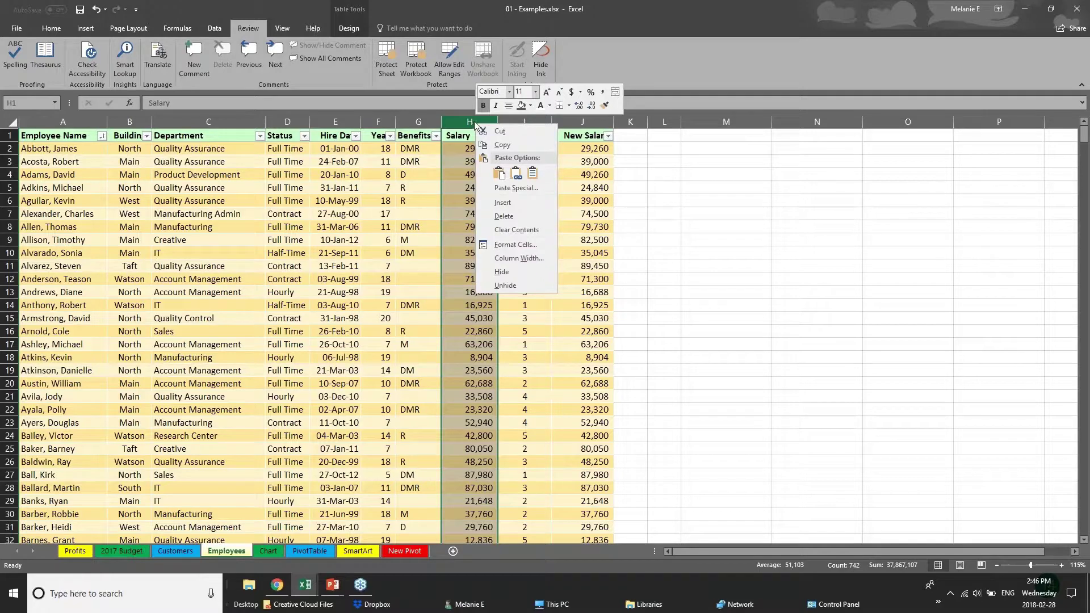
pyautogui.click(502, 272)
pyautogui.click(515, 120)
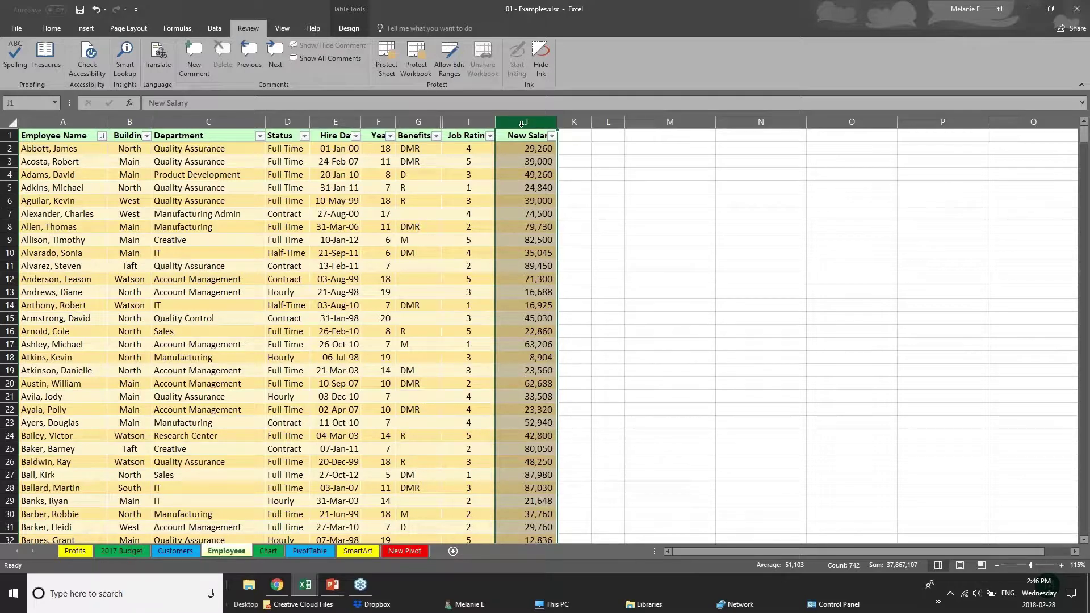
pyautogui.rightClick(522, 123)
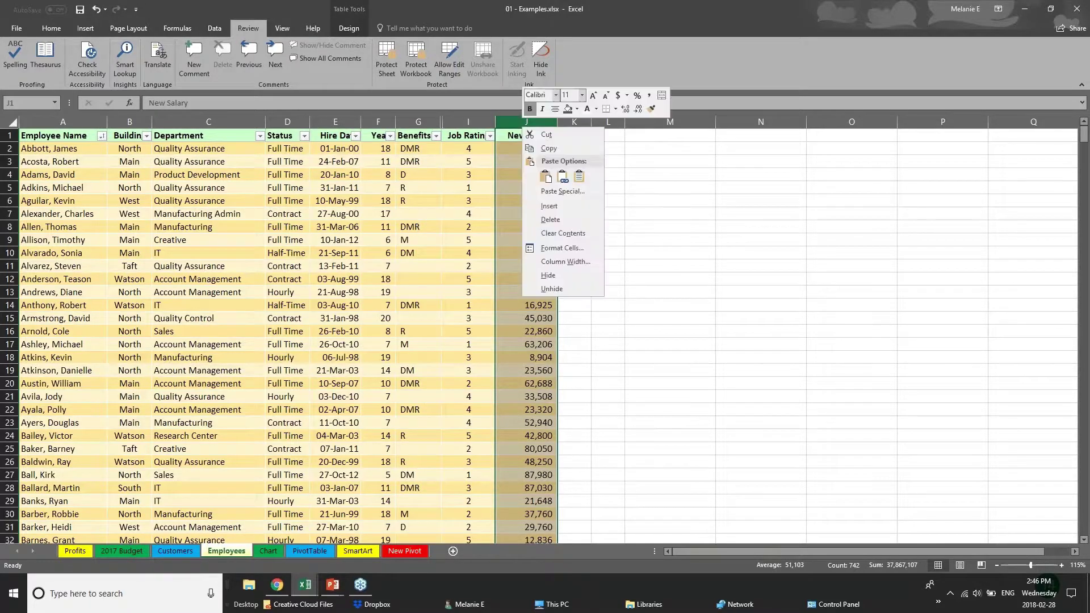
pyautogui.click(550, 276)
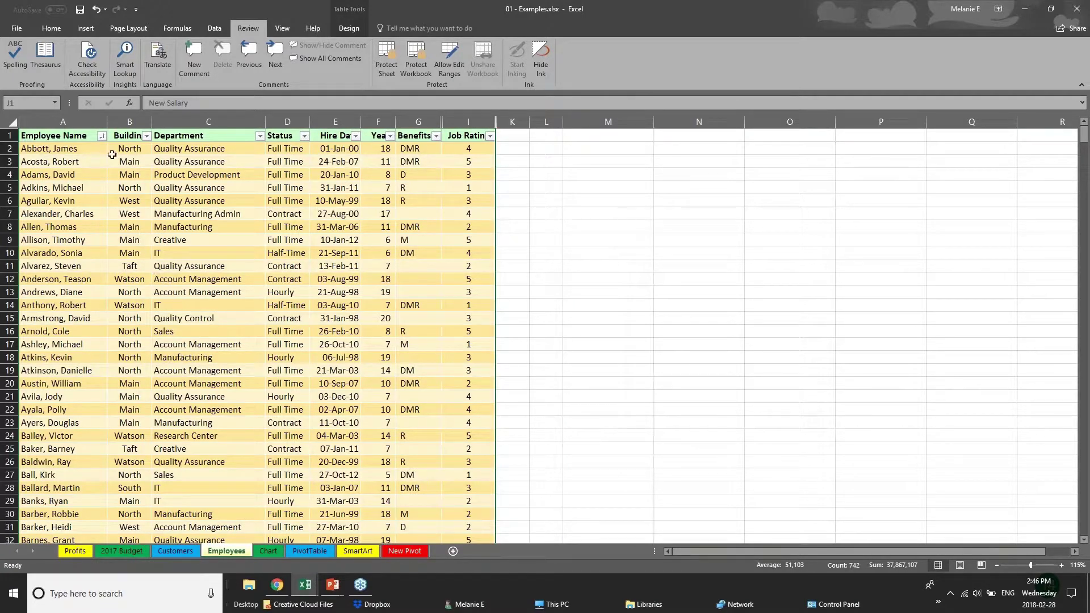
# Step: Protect the workbook structure with a confirmed password, then return to the employee table
pyautogui.click(422, 57)
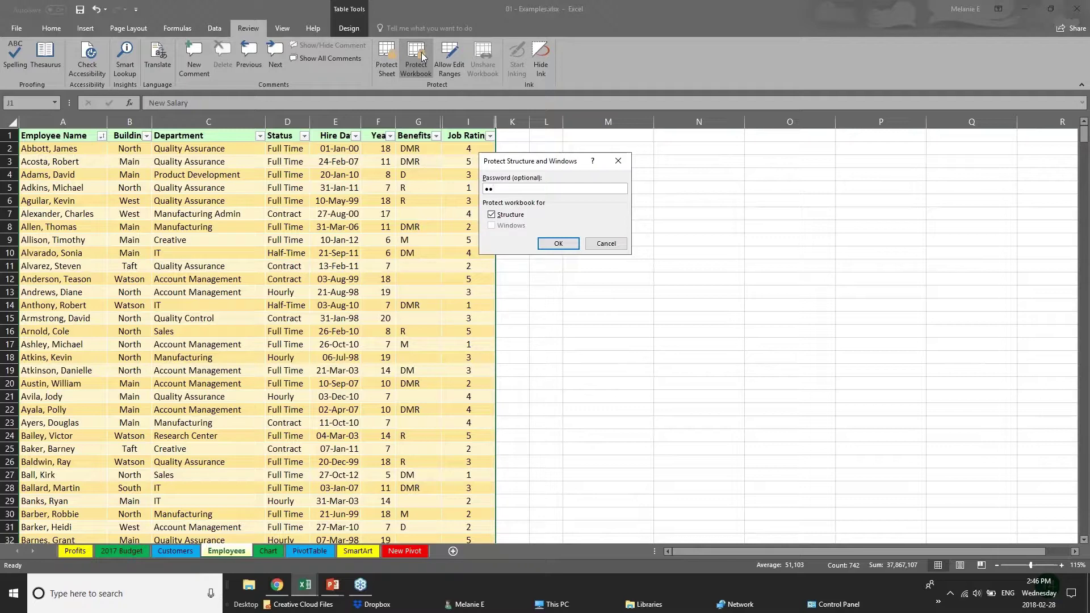
pyautogui.press('Return')
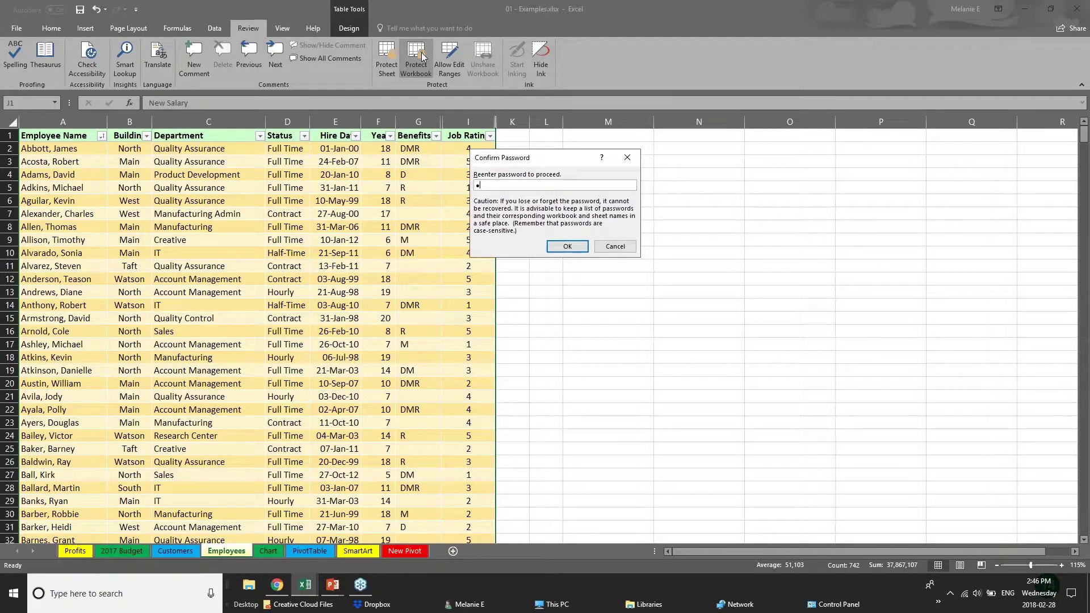
pyautogui.press('Return')
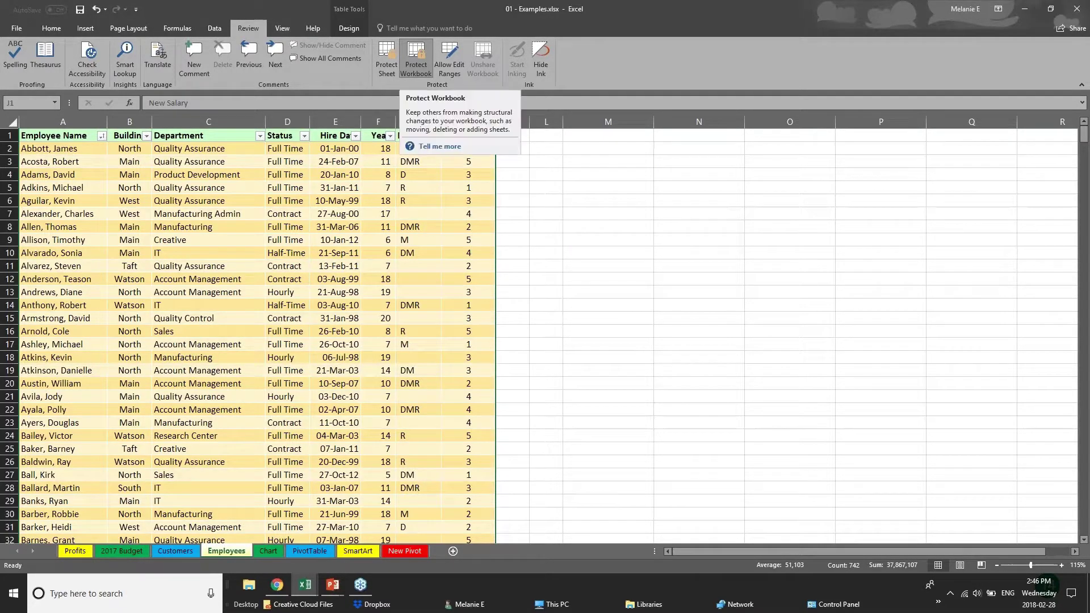
pyautogui.click(420, 227)
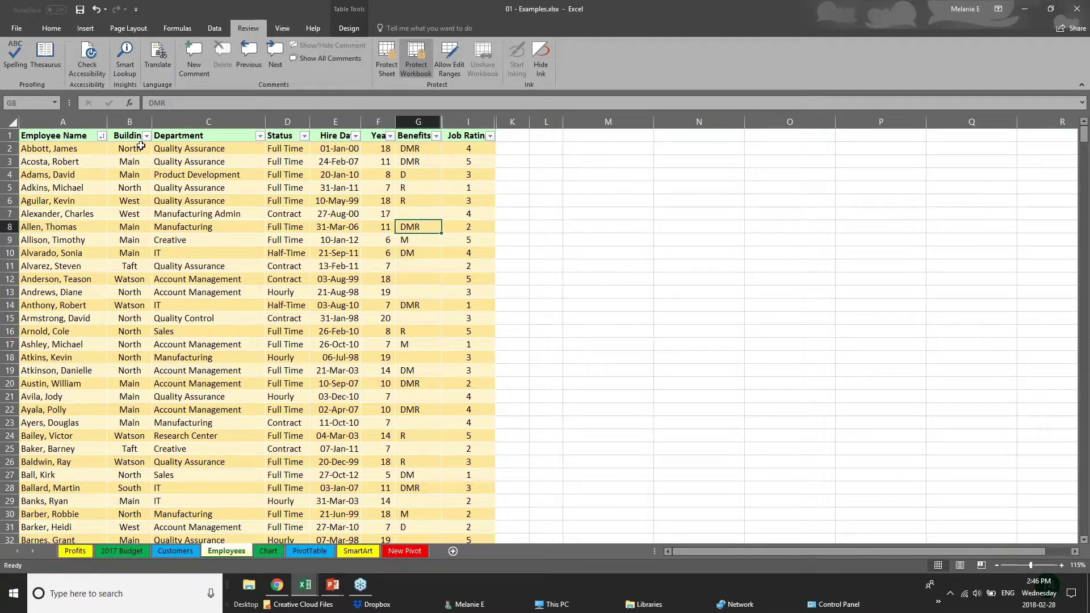
pyautogui.click(133, 201)
pyautogui.click(21, 397)
pyautogui.click(162, 305)
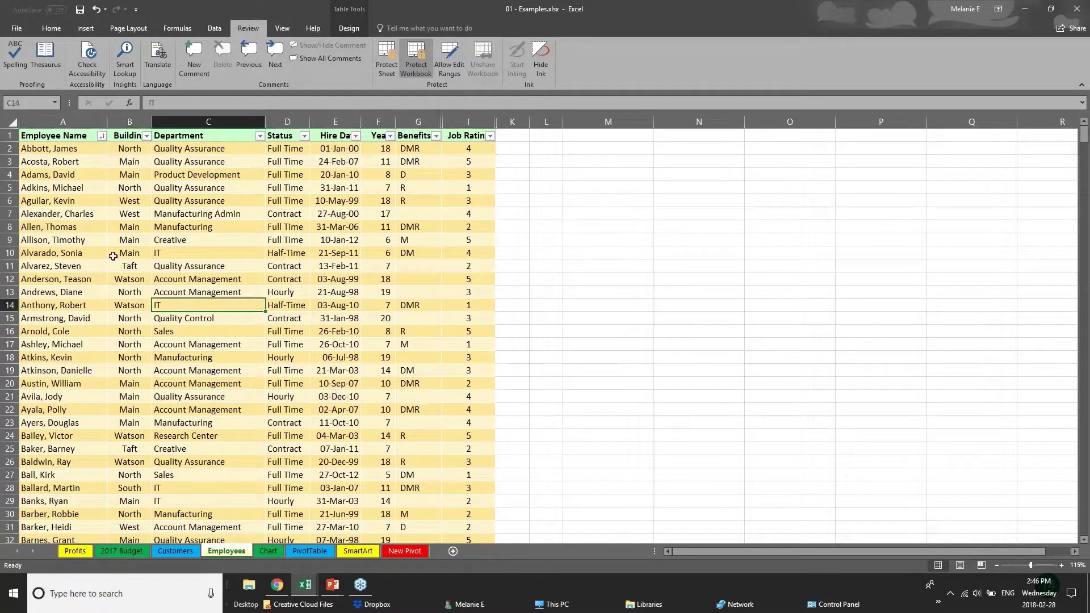
pyautogui.click(113, 256)
pyautogui.click(323, 317)
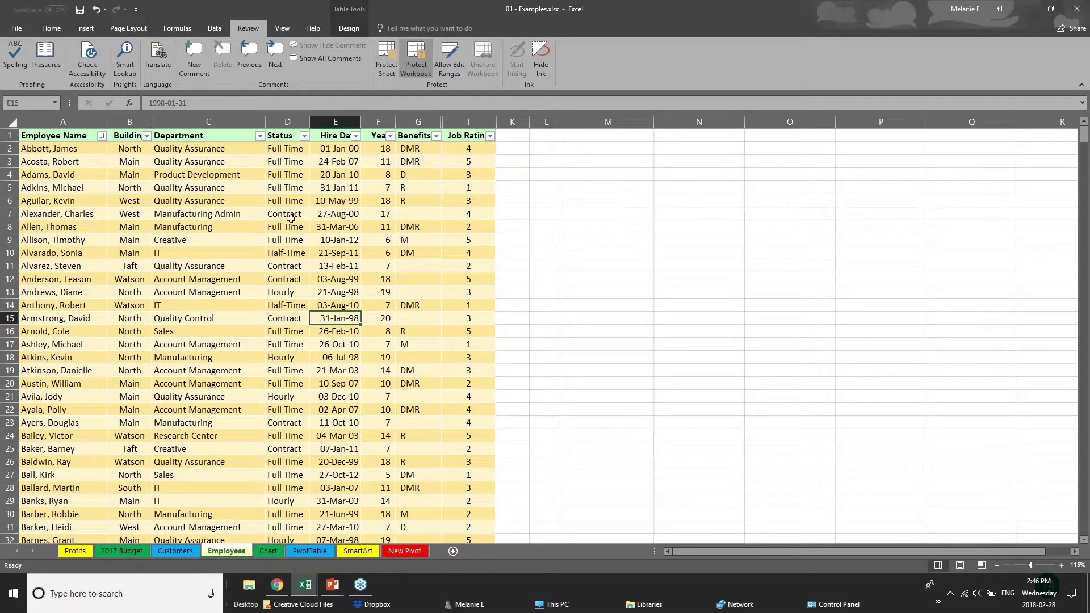
pyautogui.click(418, 122)
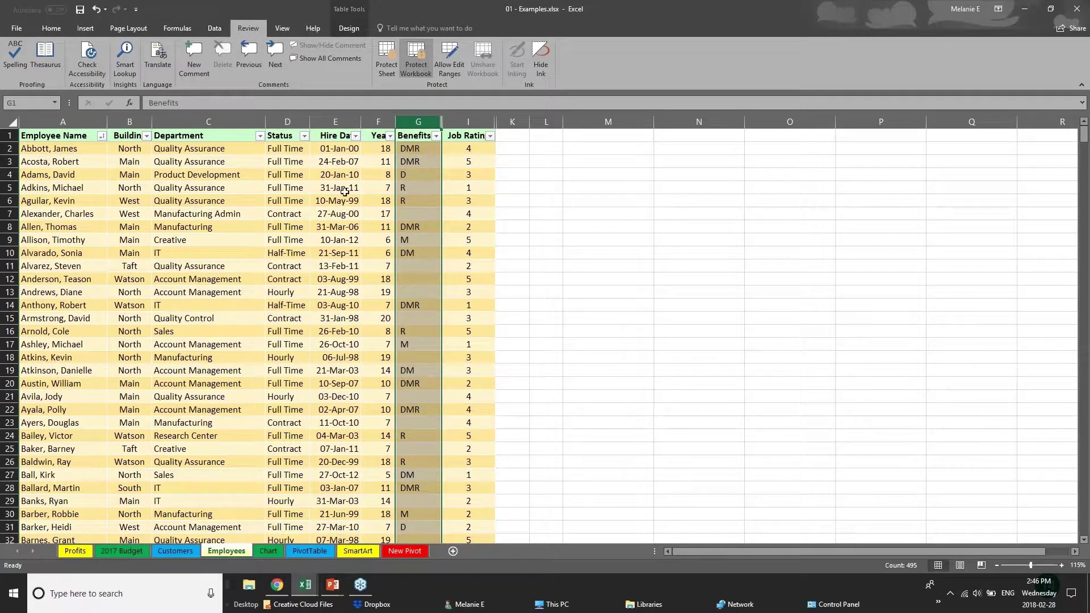
pyautogui.click(233, 201)
pyautogui.click(190, 279)
pyautogui.scroll(-12, 188, 290)
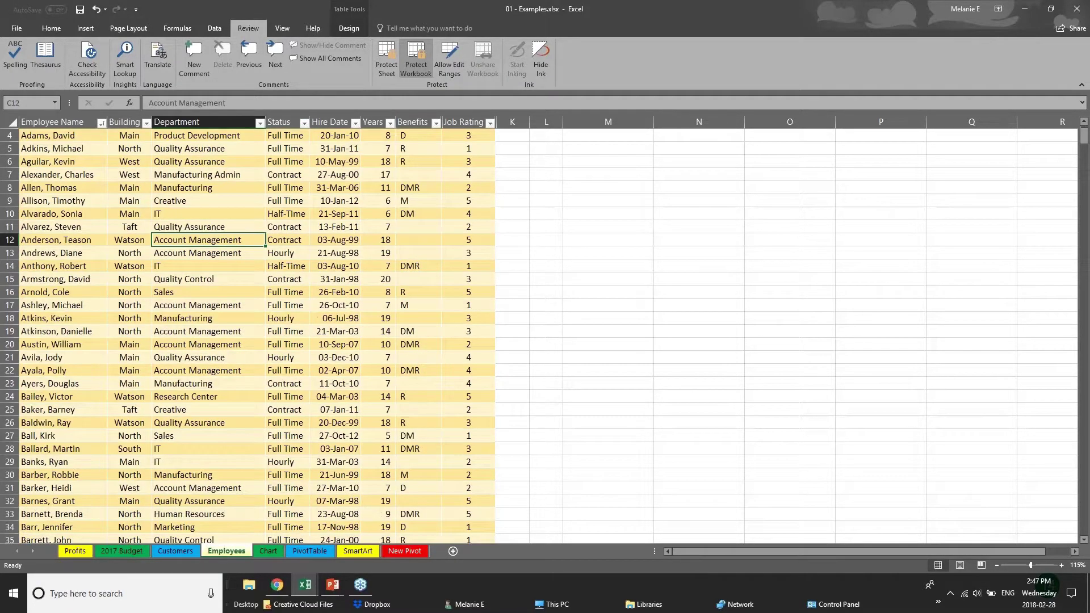
pyautogui.scroll(12, 188, 290)
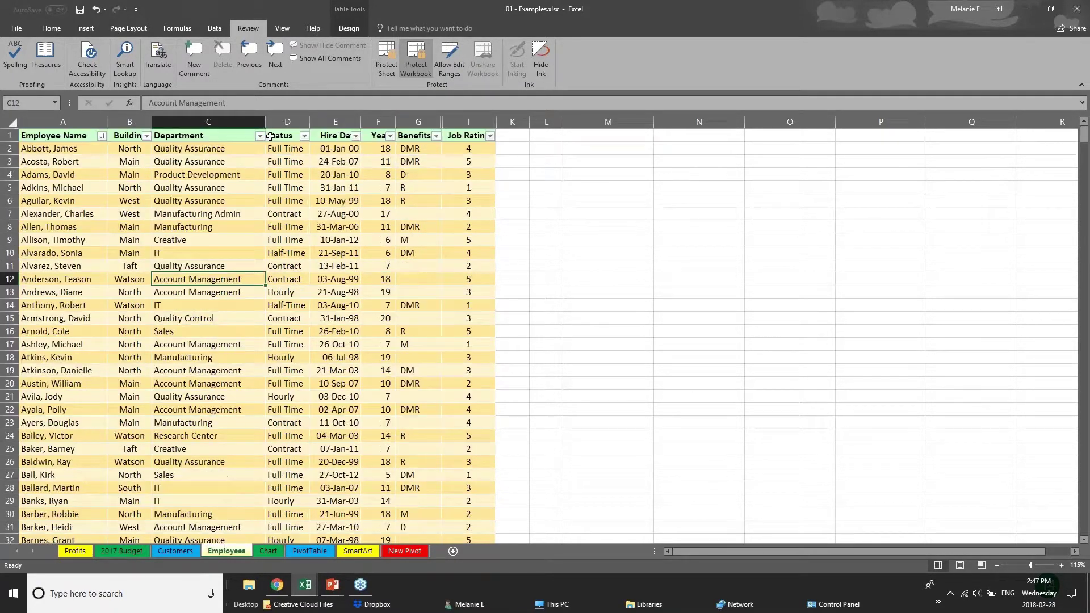
pyautogui.click(208, 117)
pyautogui.click(284, 120)
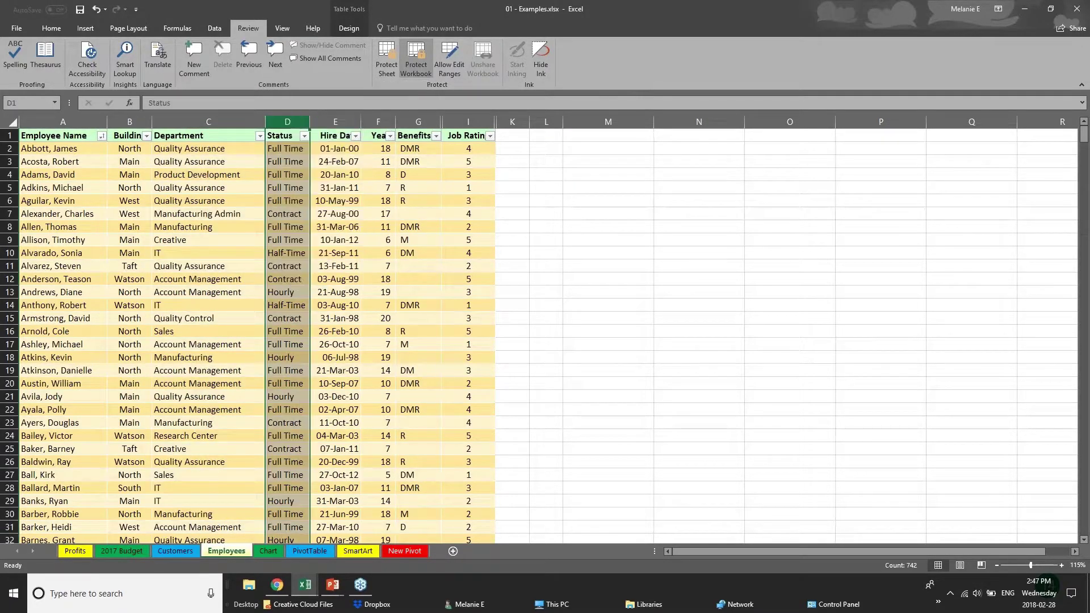
pyautogui.rightClick(378, 121)
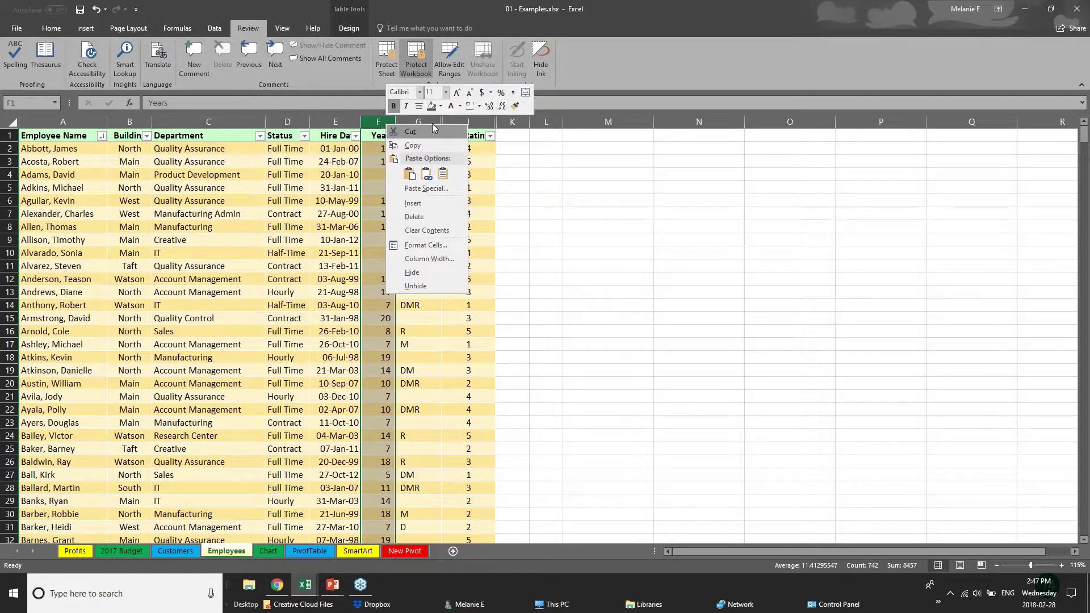
pyautogui.click(437, 285)
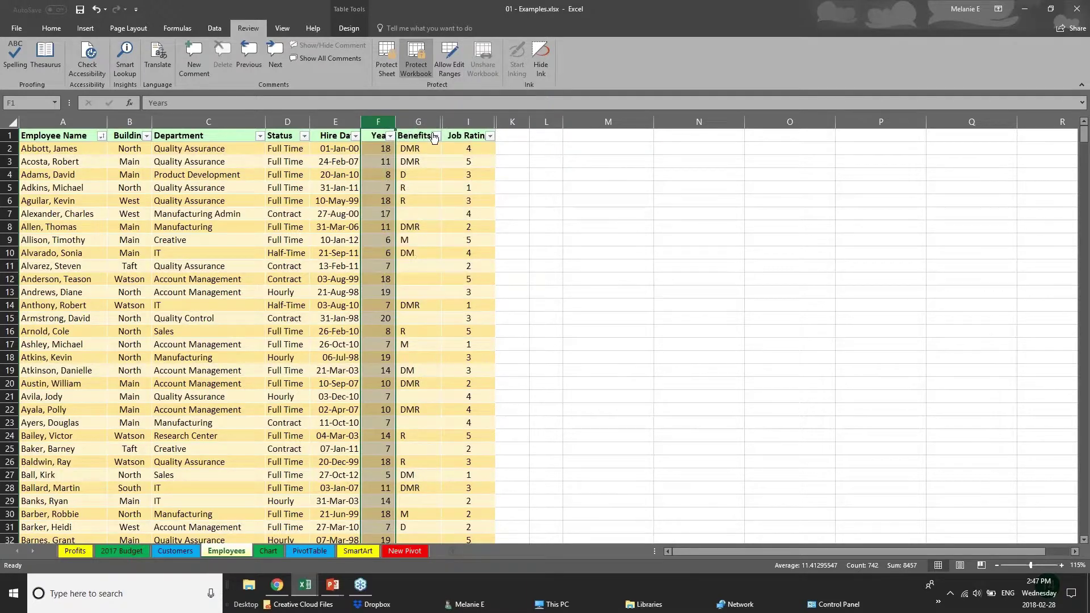
pyautogui.rightClick(419, 122)
pyautogui.press('Escape')
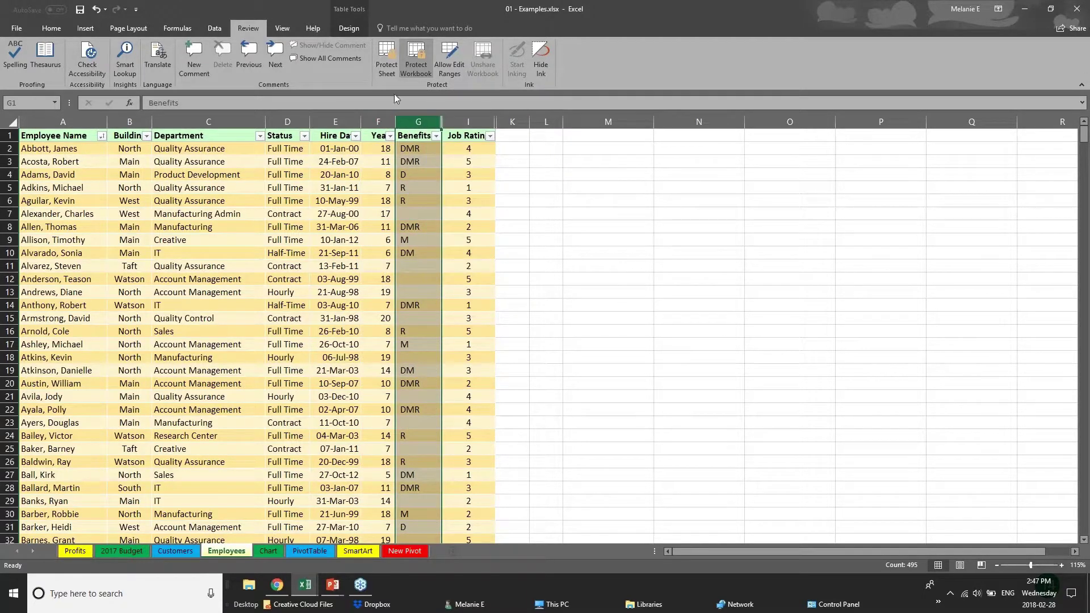
pyautogui.rightClick(408, 121)
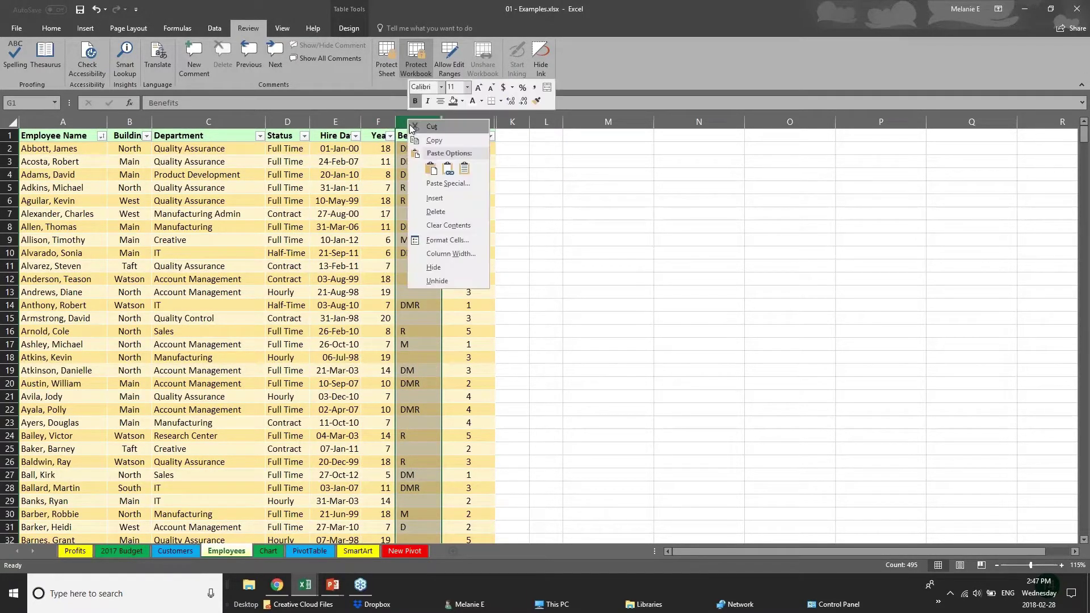
pyautogui.click(273, 125)
pyautogui.click(208, 121)
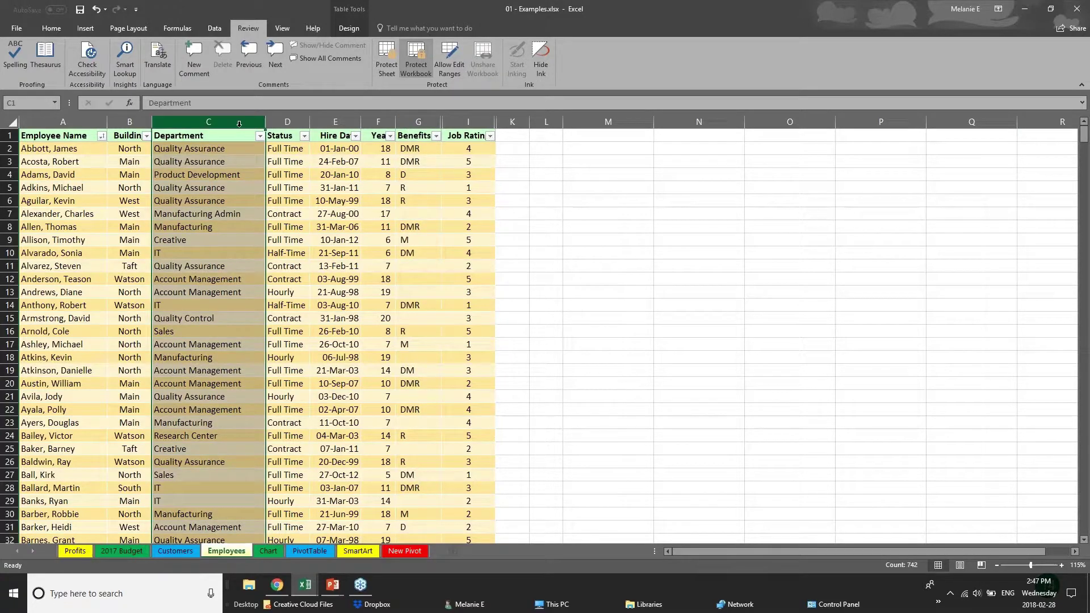
pyautogui.click(274, 135)
pyautogui.click(335, 122)
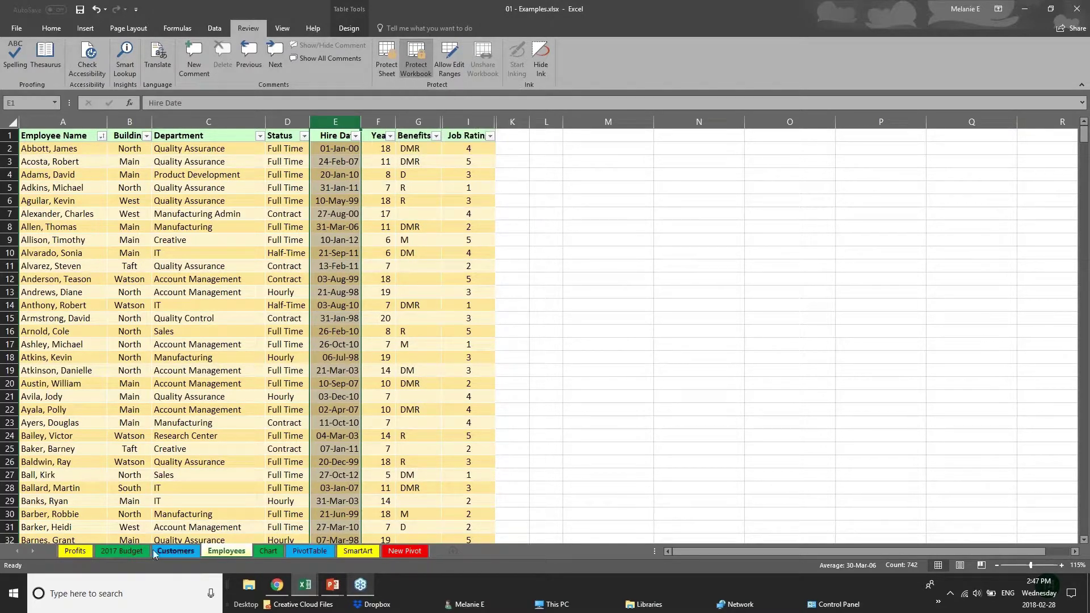
# Step: Cycle through the 2017 Budget, Chart, PivotTable and Customers tabs, then show Employees' greyed-out tab menu
pyautogui.click(123, 553)
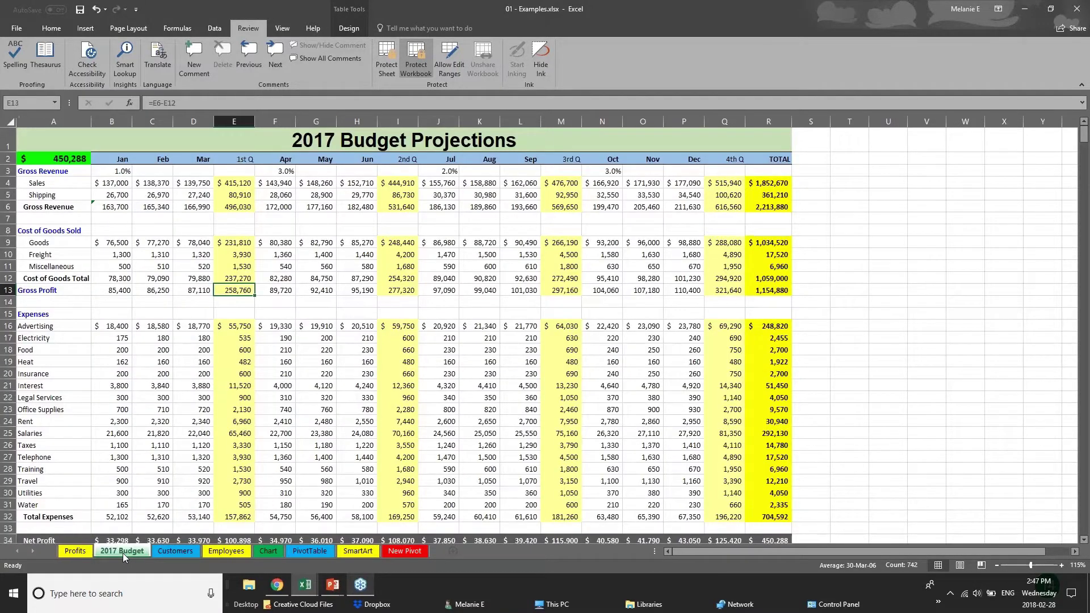
pyautogui.click(250, 552)
pyautogui.click(264, 551)
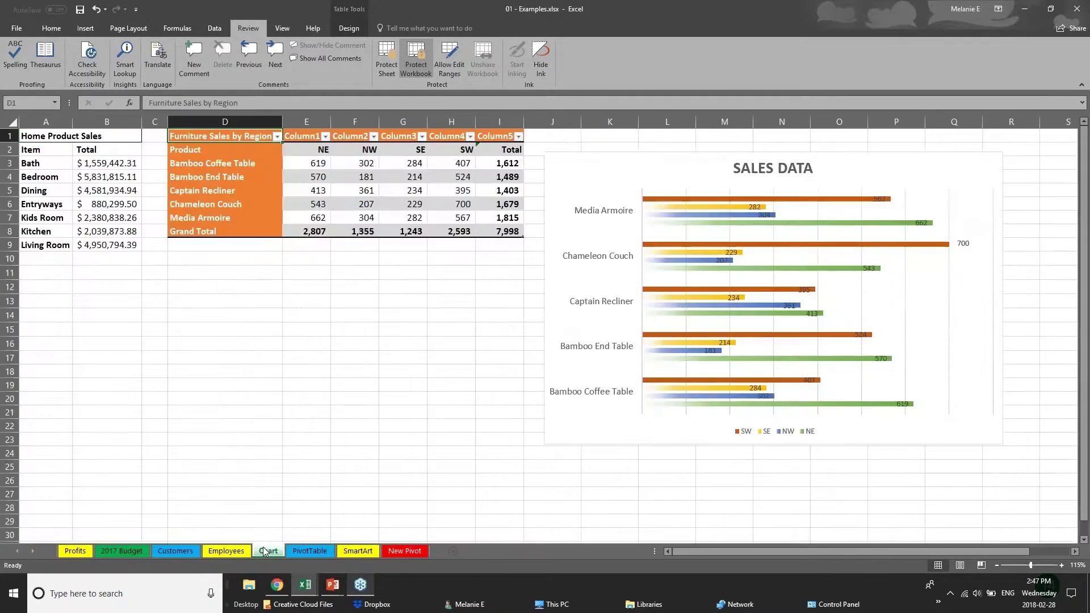
pyautogui.click(304, 553)
pyautogui.click(169, 550)
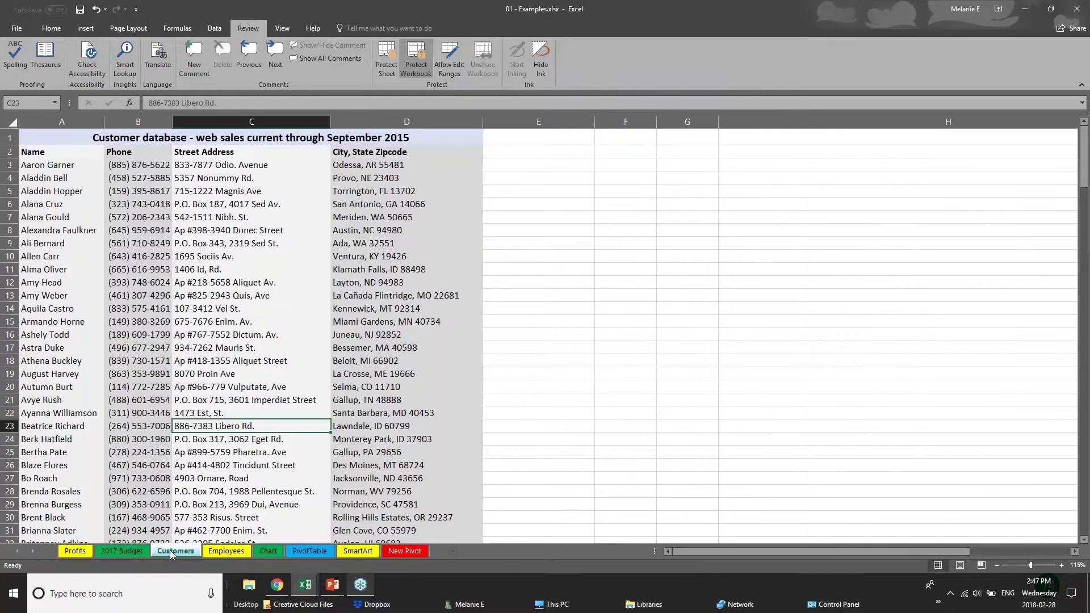
pyautogui.click(204, 550)
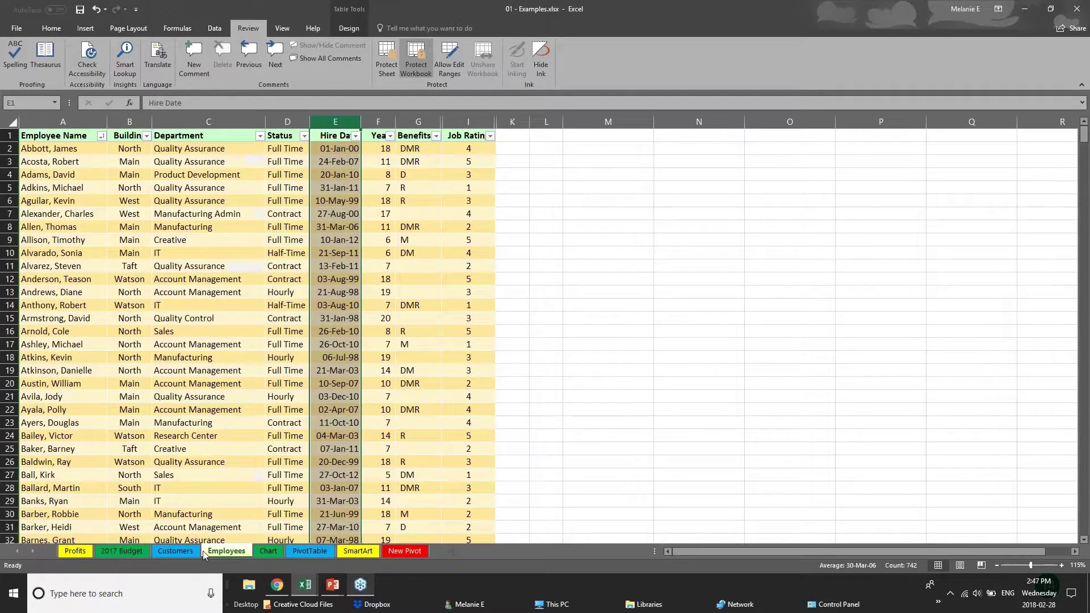
pyautogui.rightClick(233, 553)
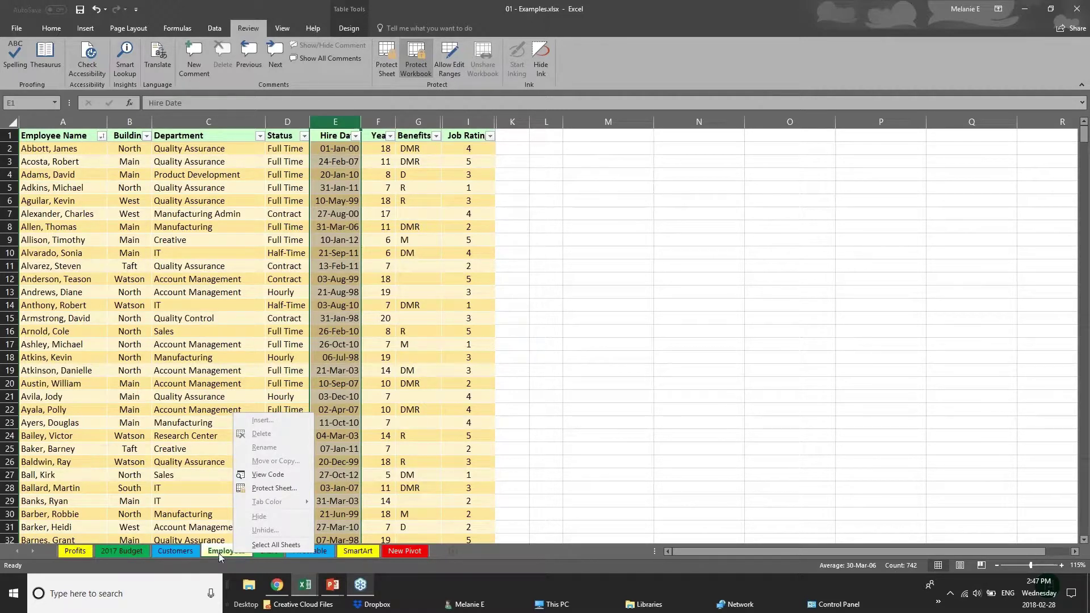
# Step: Unprotect the workbook with its password, then hide the Employees sheet
pyautogui.click(423, 67)
pyautogui.write('p')
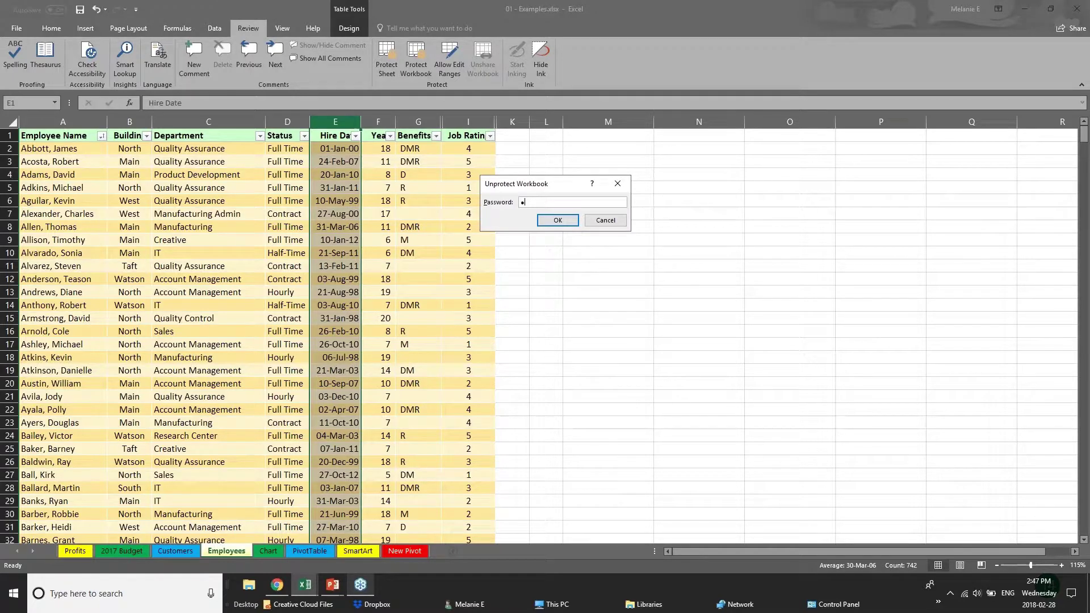
pyautogui.press('Return')
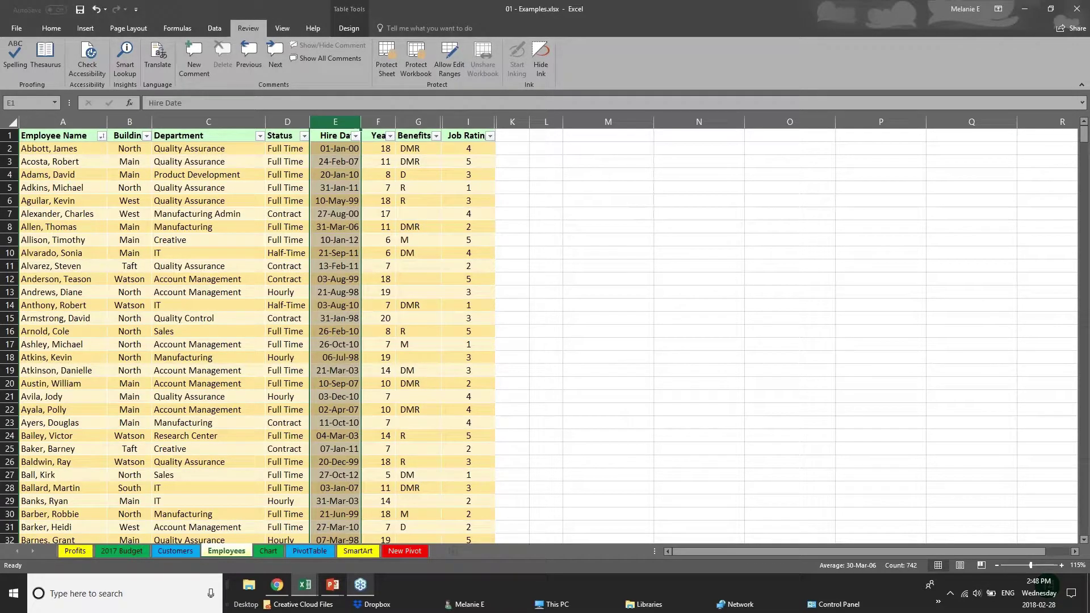
pyautogui.rightClick(239, 553)
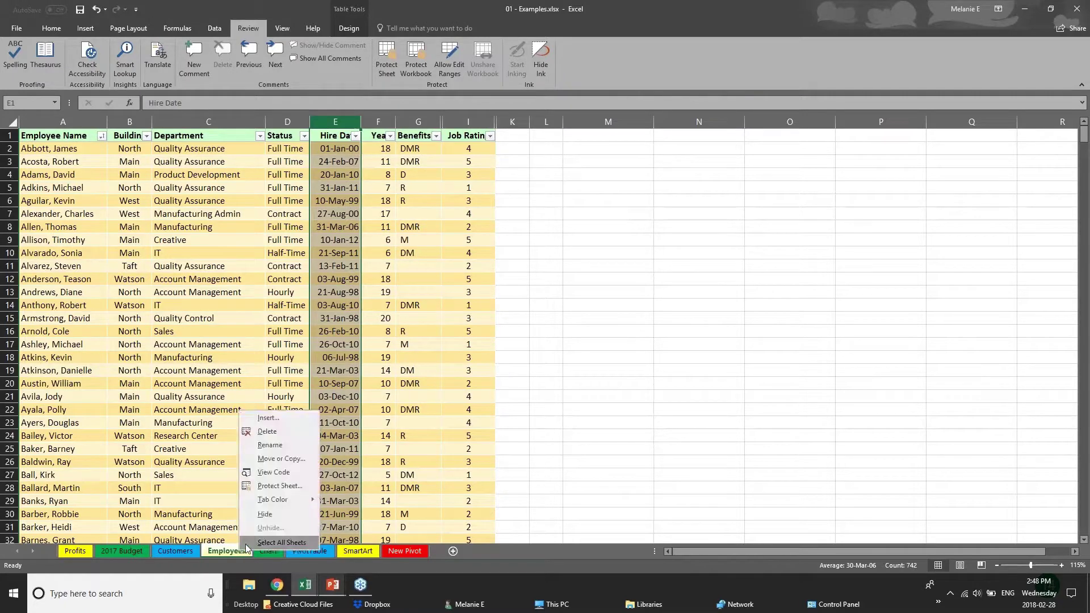
pyautogui.click(262, 515)
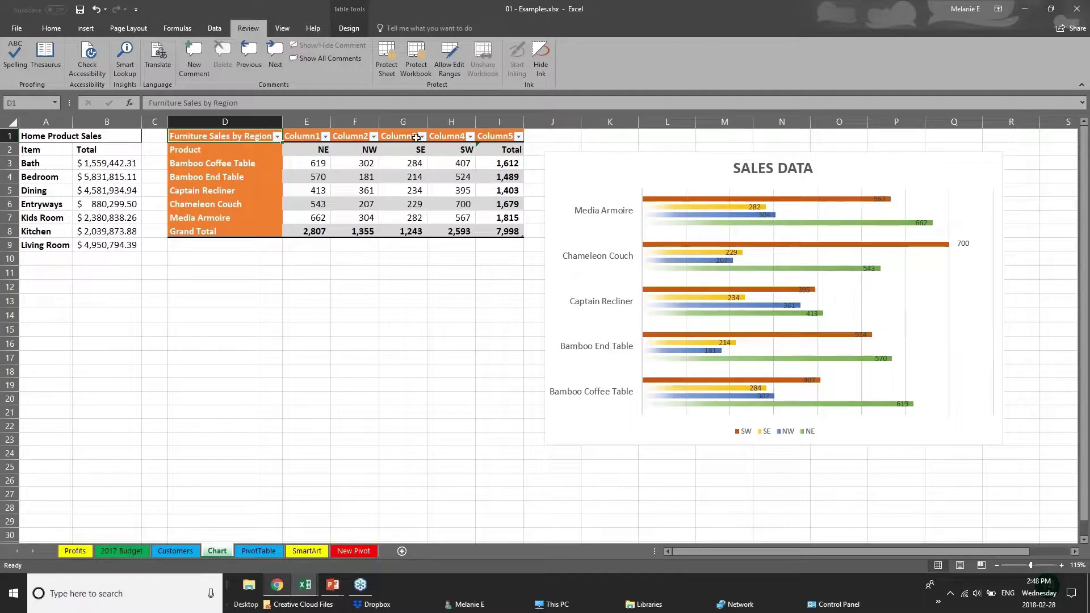
# Step: Re-protect the workbook structure with a confirmed password, then open the PivotTable sheet
pyautogui.click(421, 69)
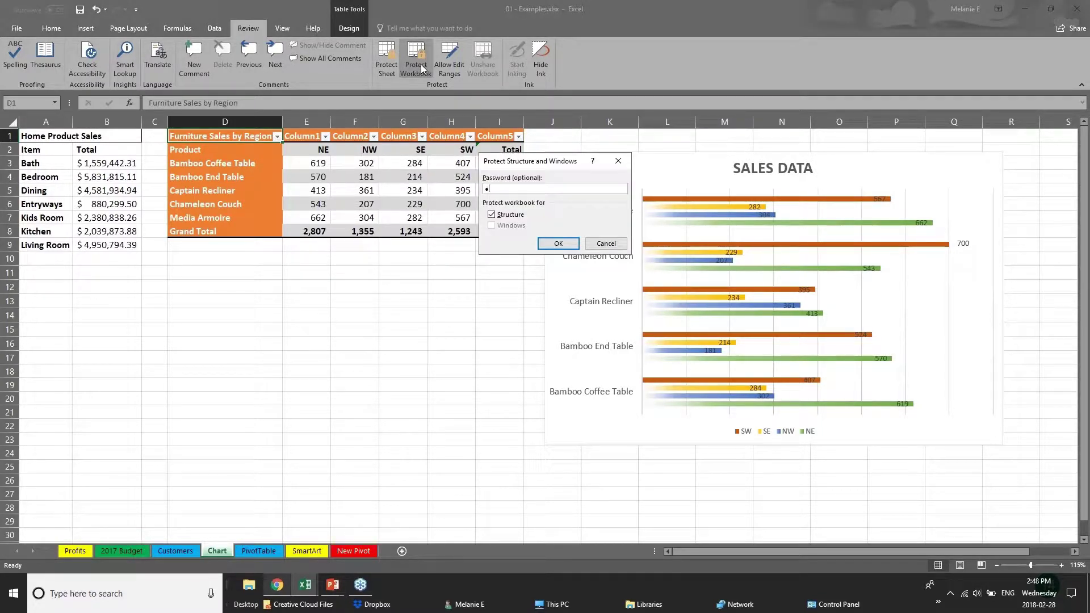
pyautogui.press('Return')
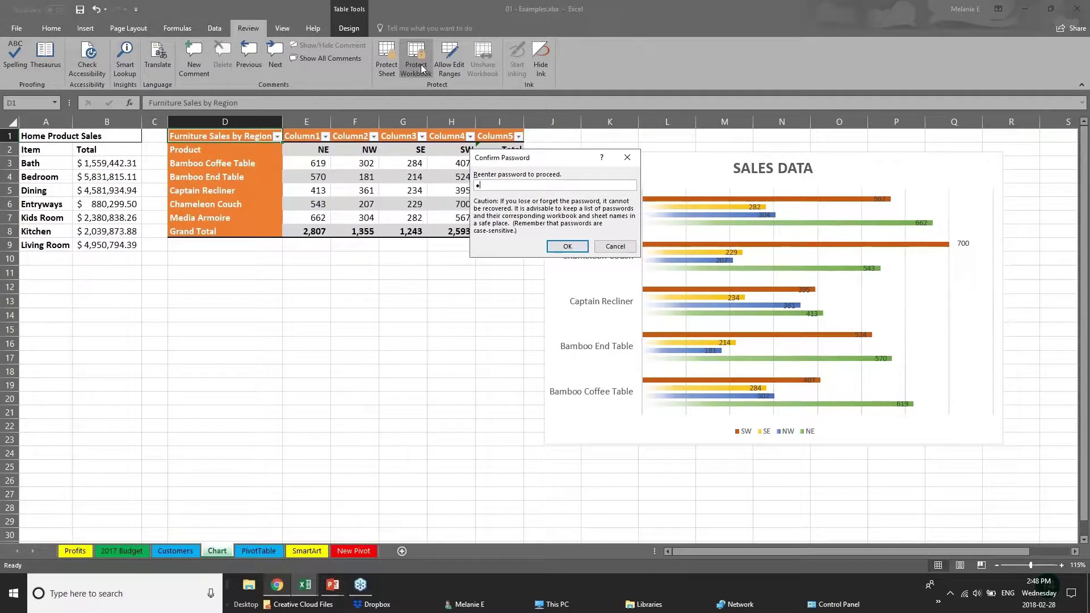
pyautogui.press('Return')
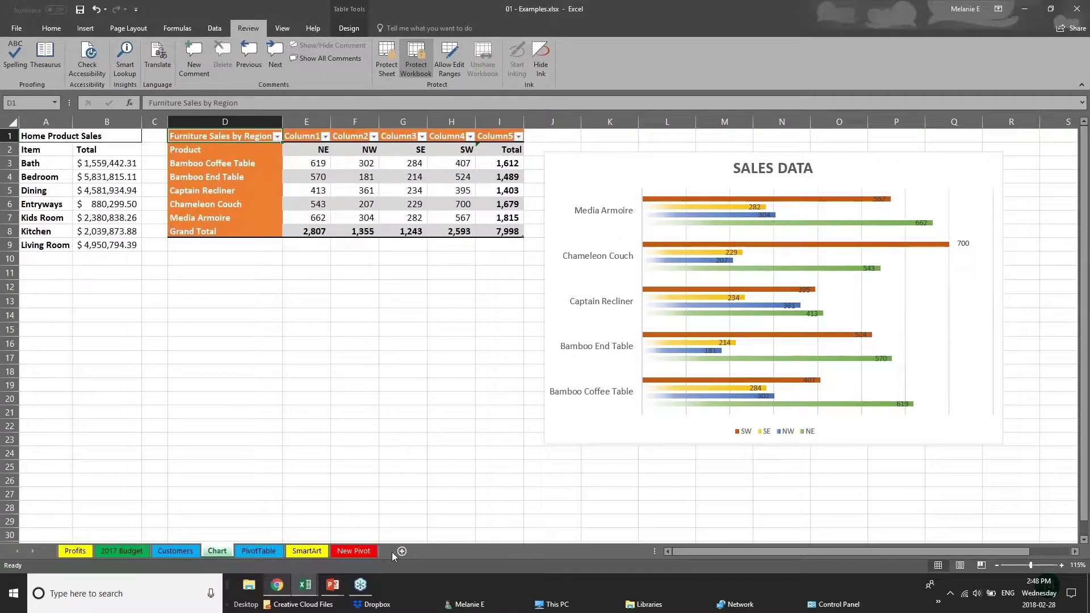
pyautogui.click(195, 552)
# Step: Browse the PivotTable and Customers sheet tabs, ending on the Chart sheet
pyautogui.click(259, 551)
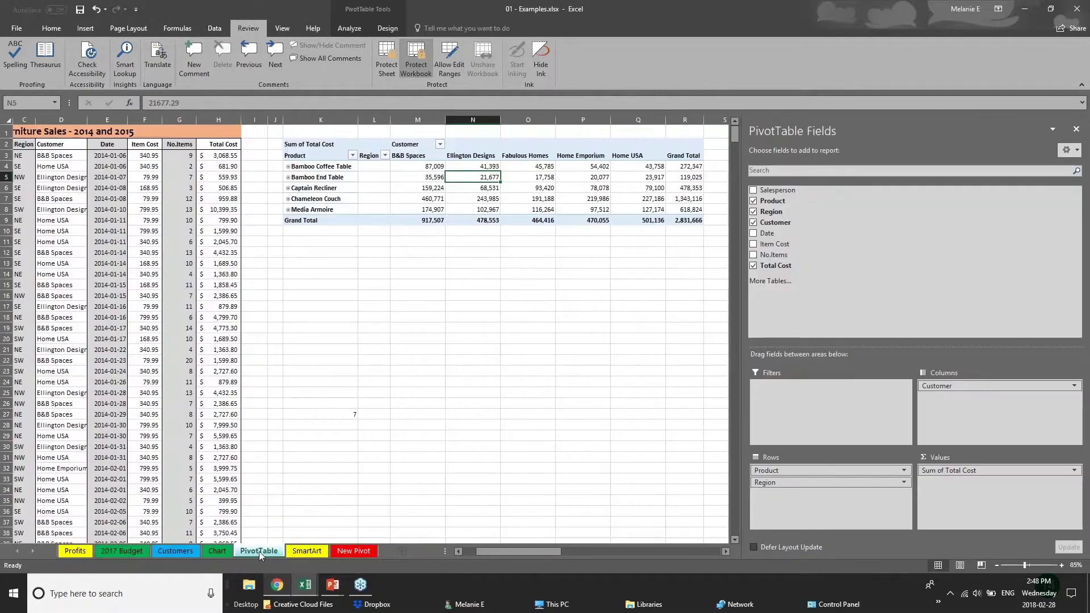
pyautogui.rightClick(259, 550)
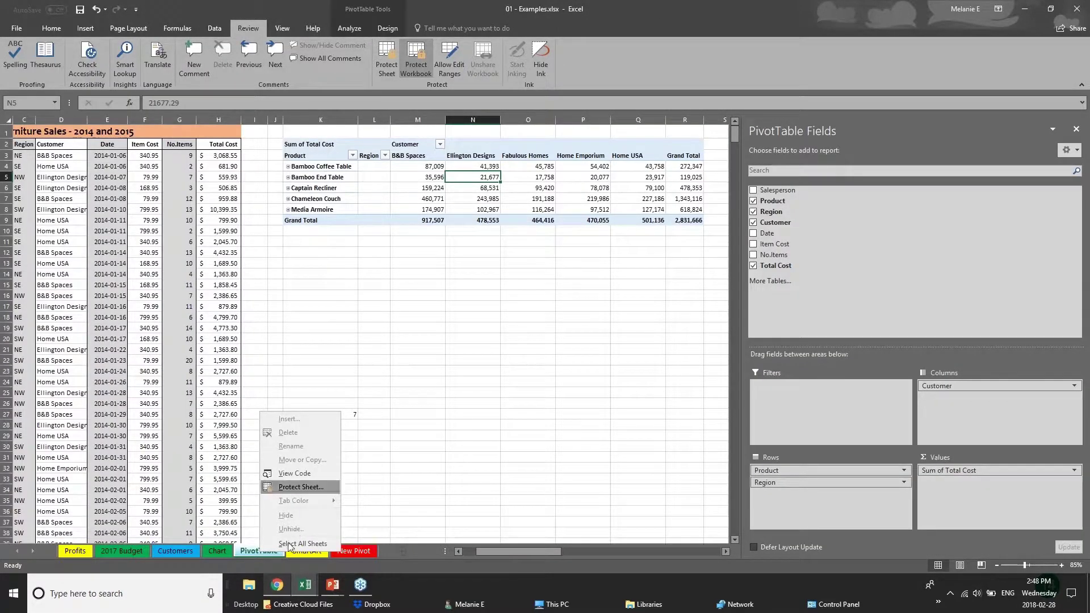
pyautogui.click(184, 552)
pyautogui.click(176, 551)
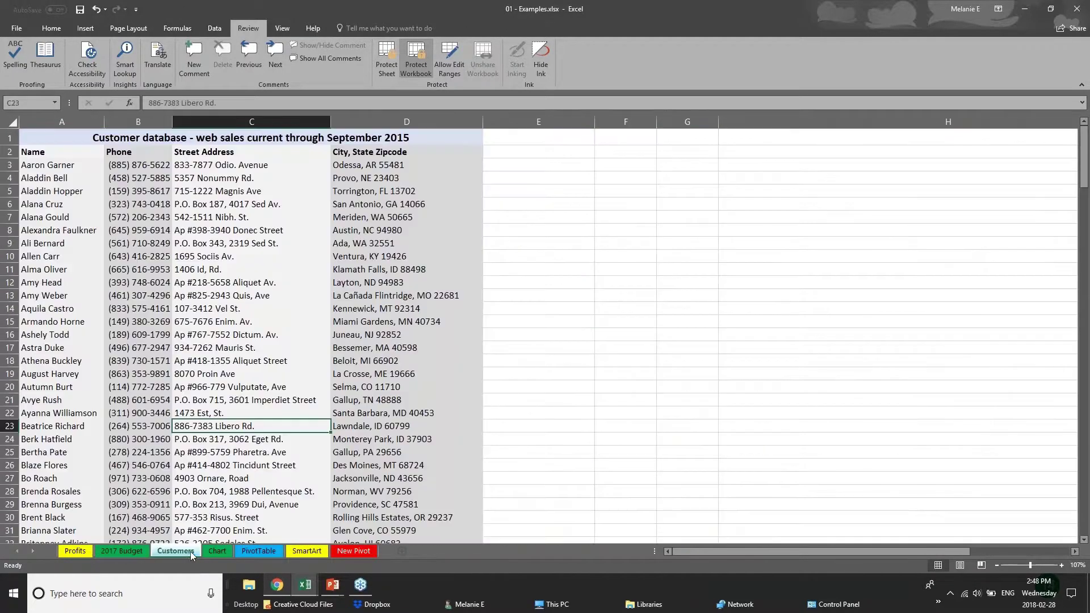
pyautogui.click(216, 551)
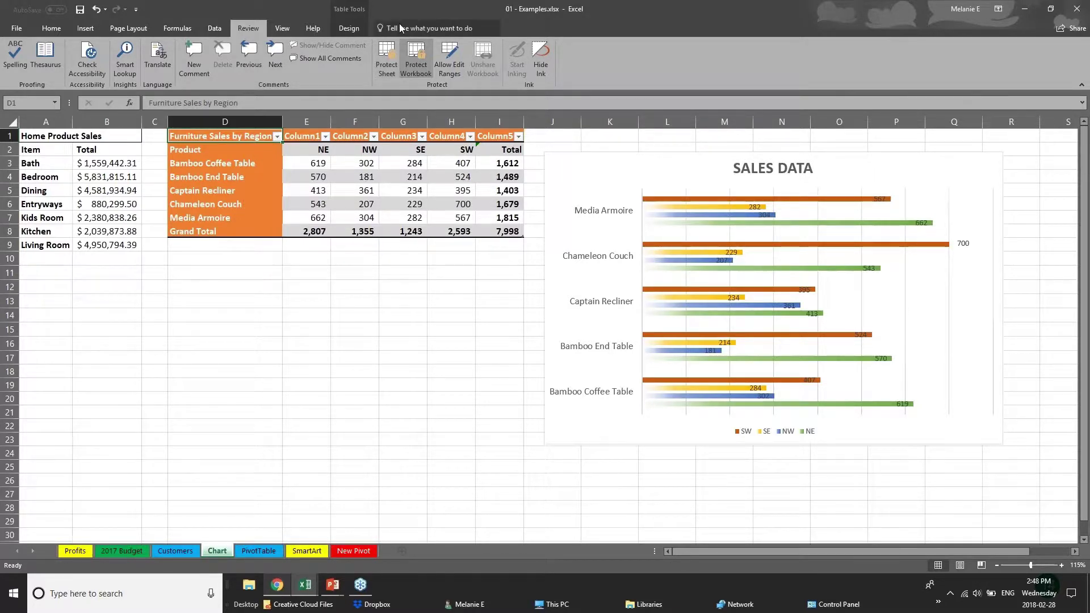
# Step: Unprotect the workbook structure from the Review tab by entering its password
pyautogui.click(415, 57)
pyautogui.write('***')
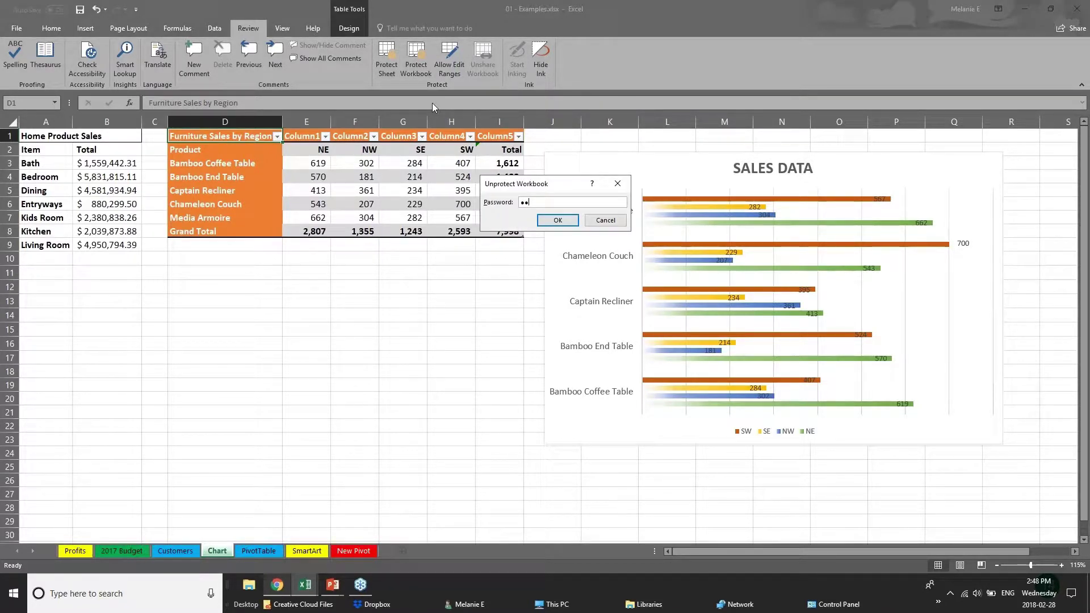
pyautogui.press('Return')
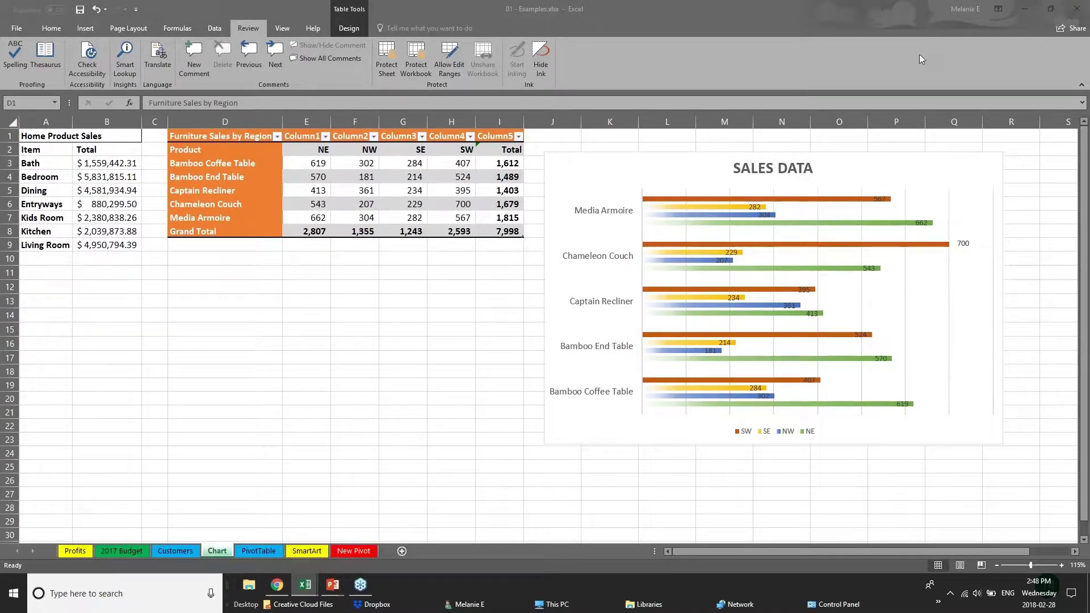
# Step: Upload the workbook to OneDrive - Personal and invite the suggested contact with Can view permission
pyautogui.click(1069, 29)
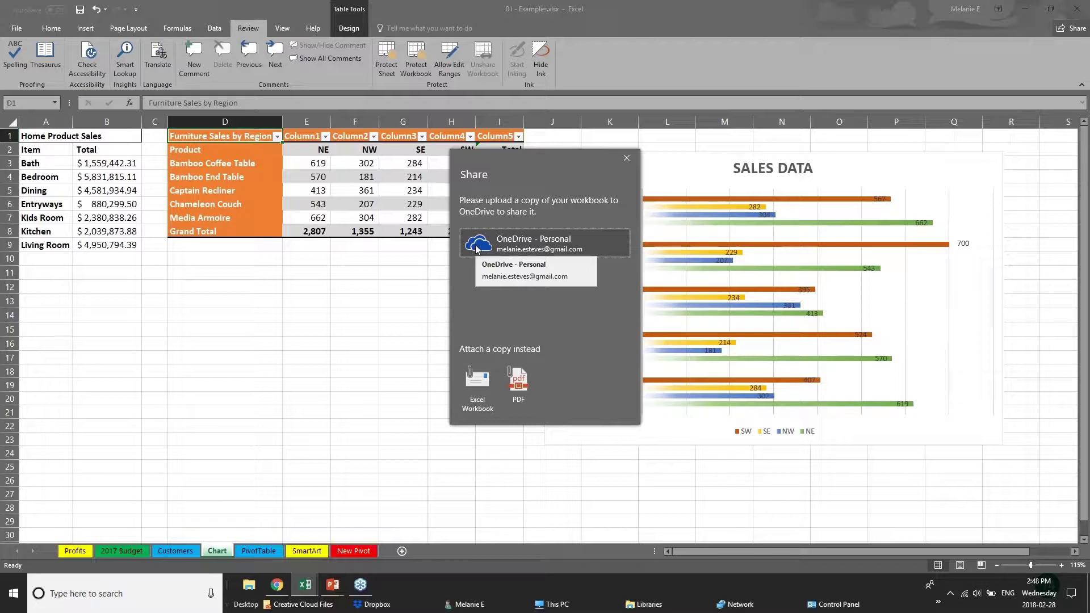
pyautogui.click(477, 248)
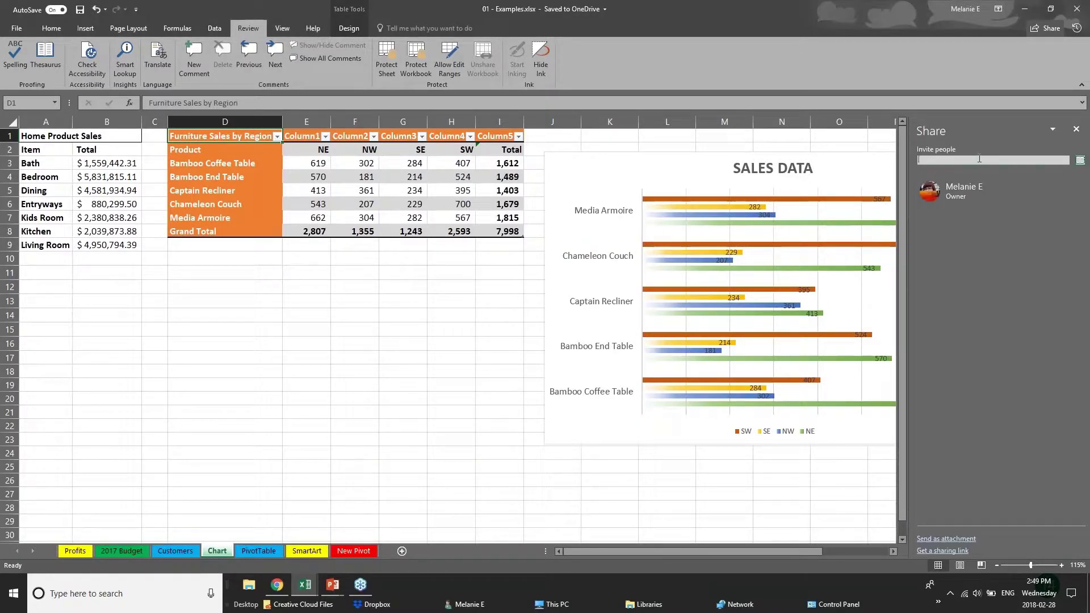
pyautogui.write('chery')
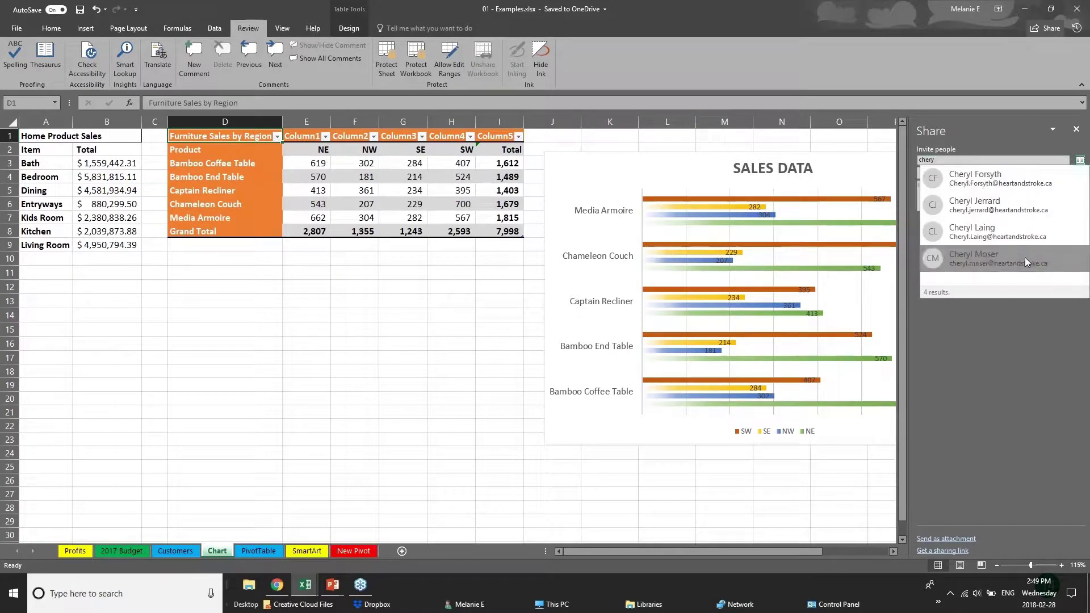
pyautogui.click(1024, 236)
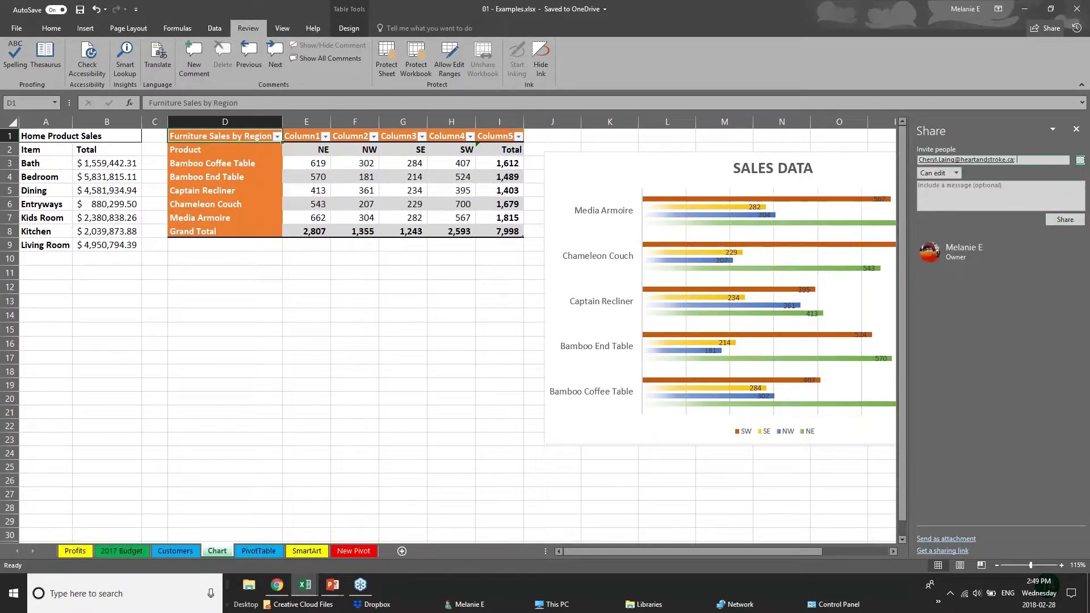
pyautogui.click(956, 173)
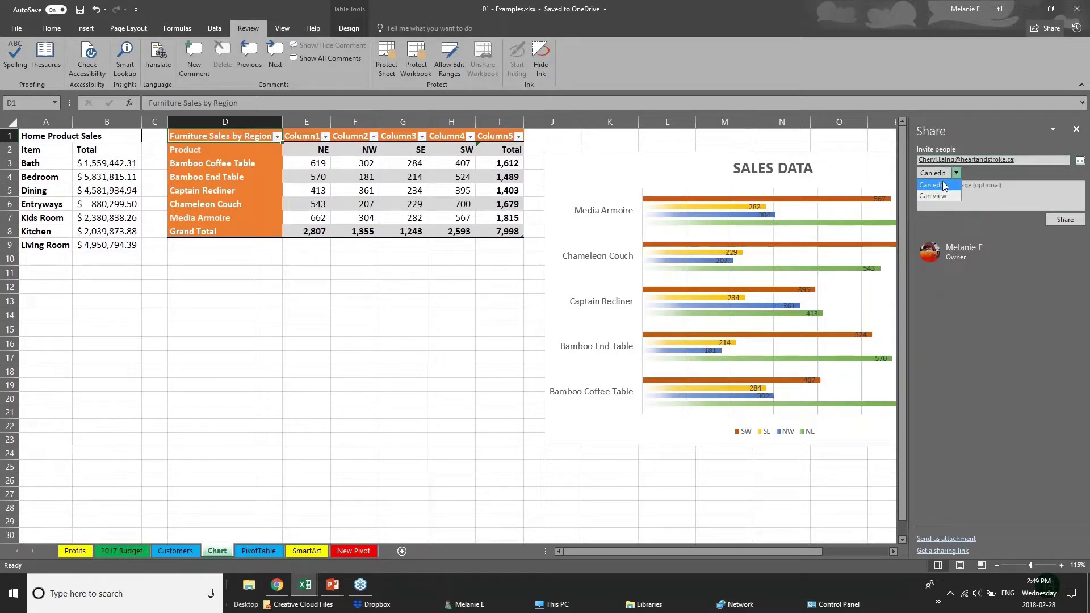
pyautogui.click(945, 197)
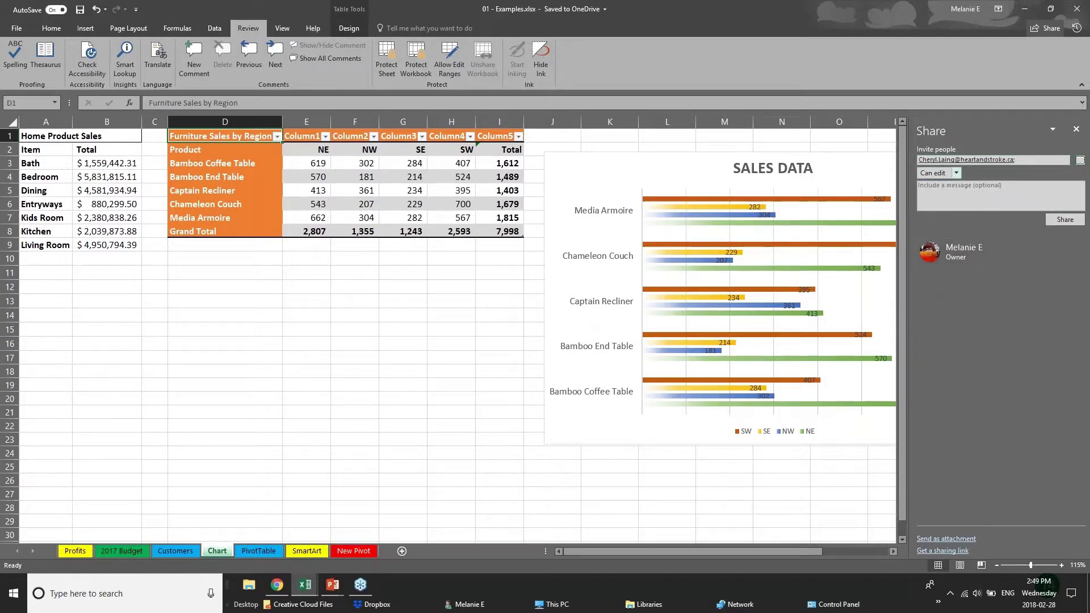
pyautogui.click(1076, 130)
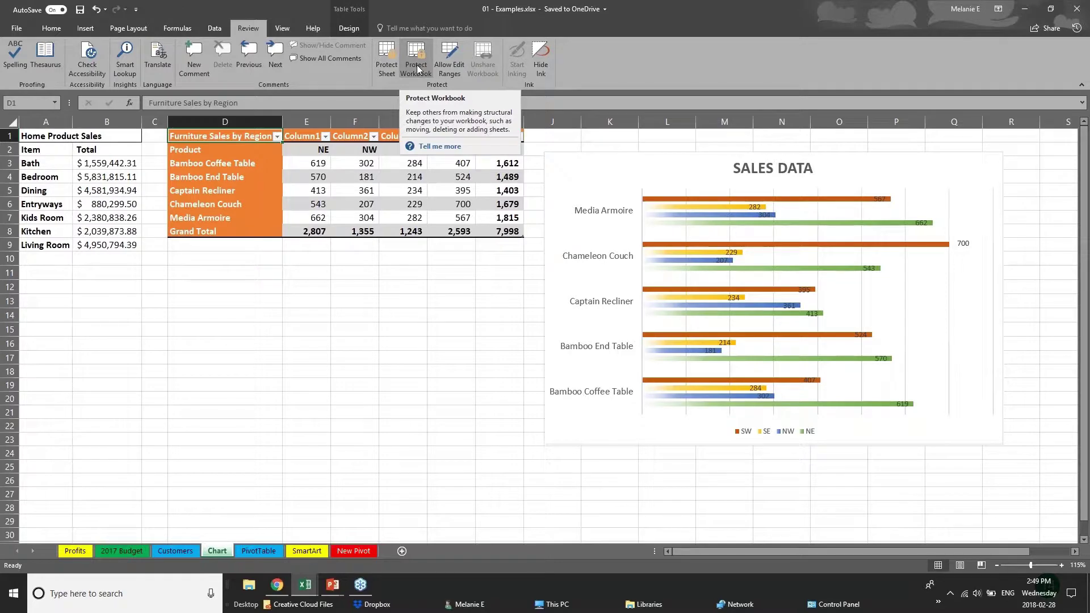
# Step: Show the Quick Analysis Tool slide, then return to the Webinar Sample Workbook's Sales Data sheet
pyautogui.click(333, 585)
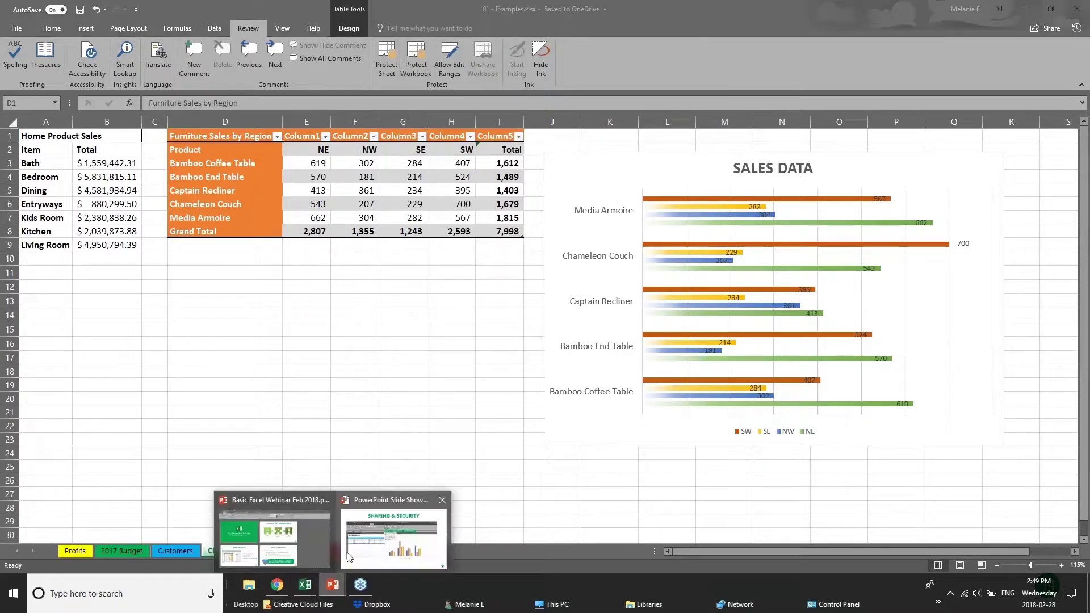
pyautogui.click(348, 556)
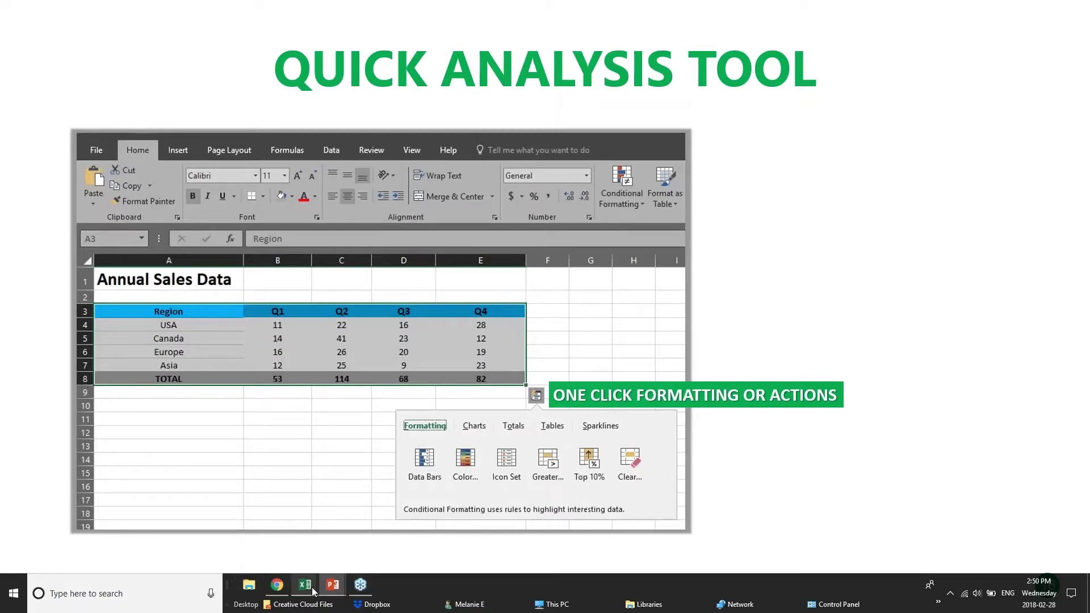
pyautogui.moveTo(311, 587)
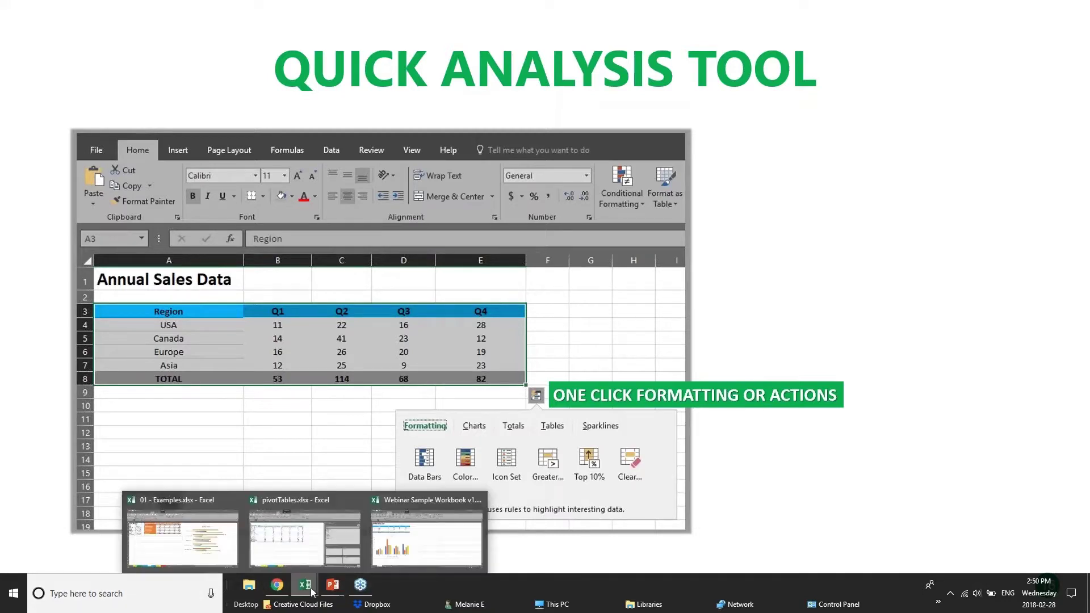
pyautogui.click(414, 543)
pyautogui.click(406, 253)
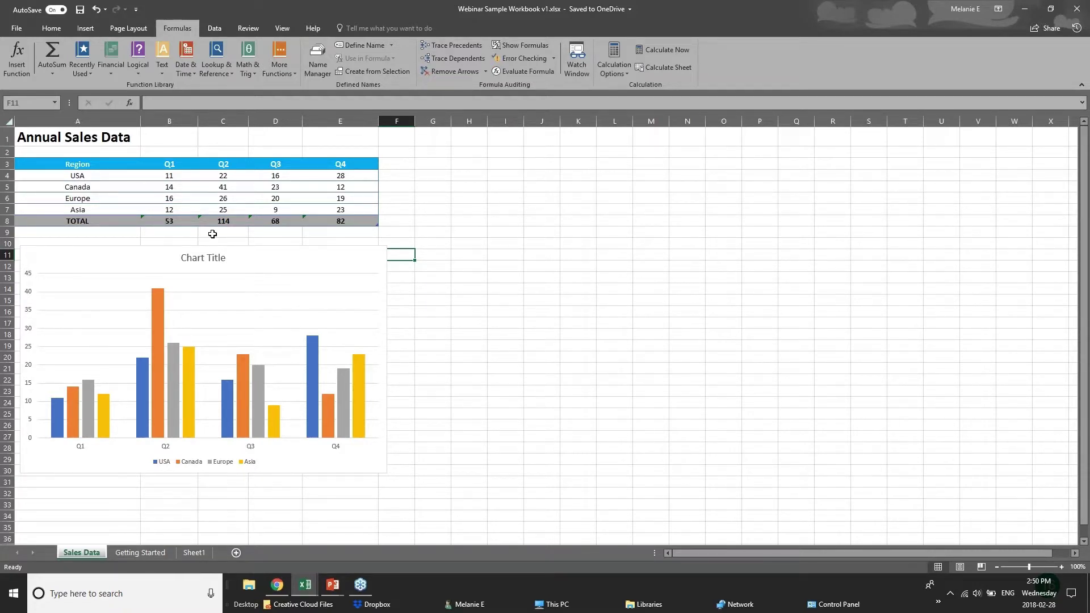
# Step: Select the Annual Sales Data table and apply a Quick Analysis colour scale
pyautogui.moveTo(170, 182); pyautogui.dragTo(362, 218)
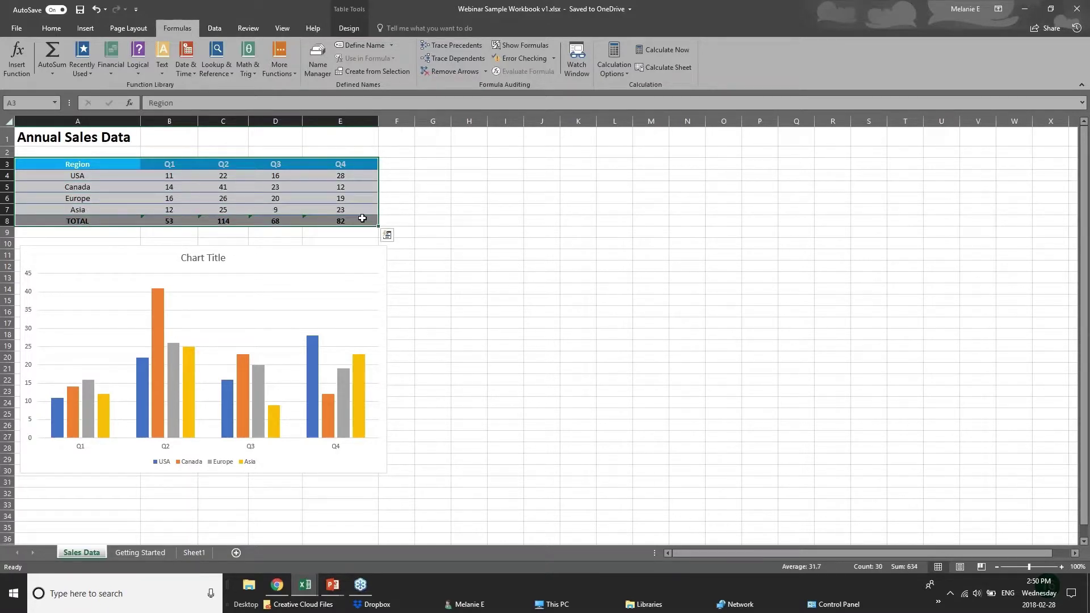
pyautogui.click(388, 236)
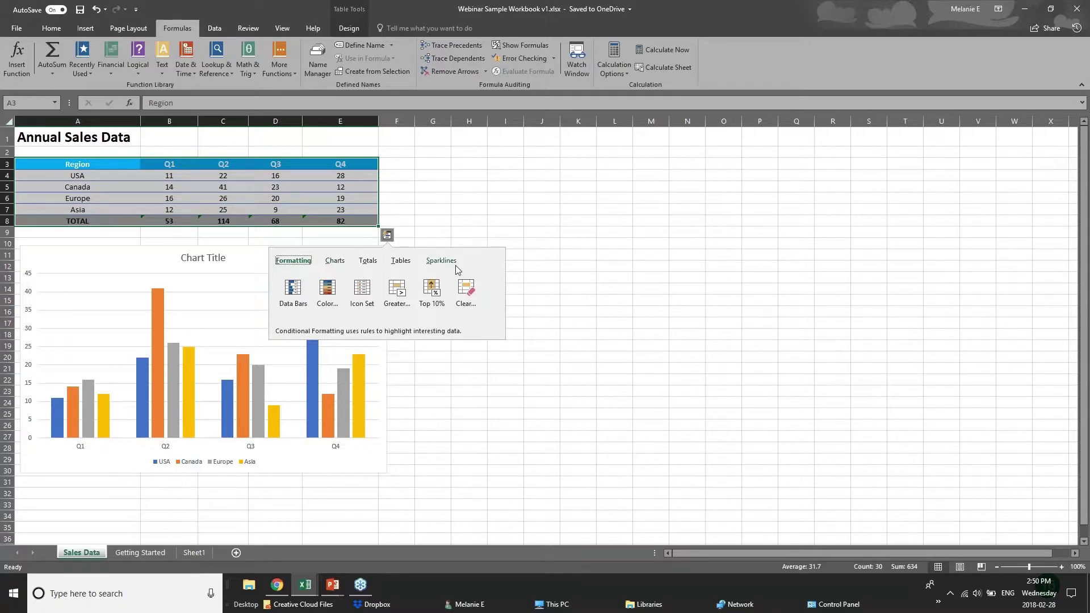
pyautogui.click(368, 263)
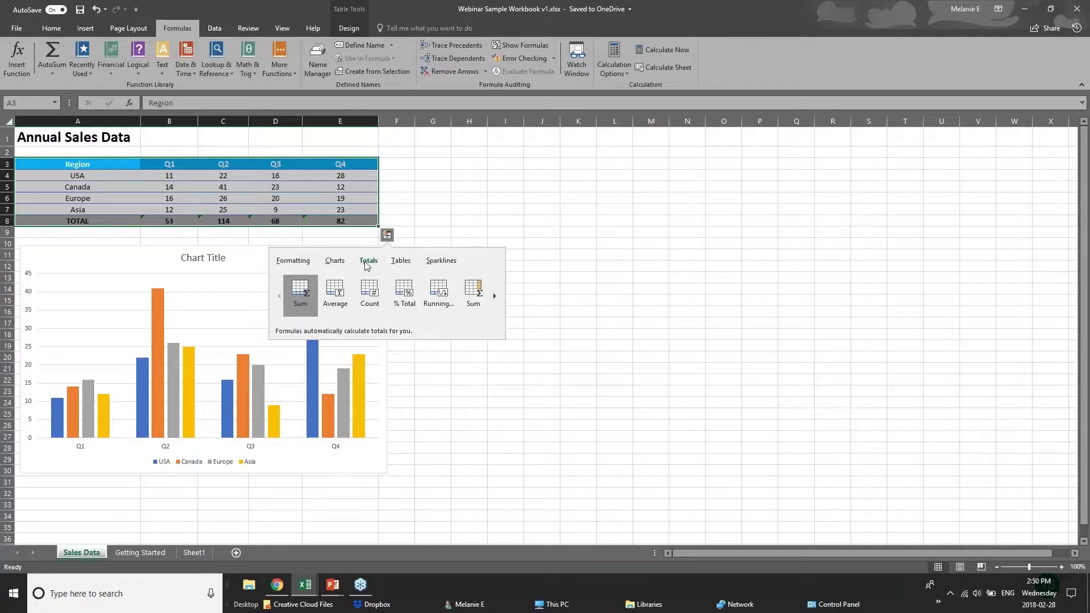
pyautogui.click(292, 263)
pyautogui.click(328, 295)
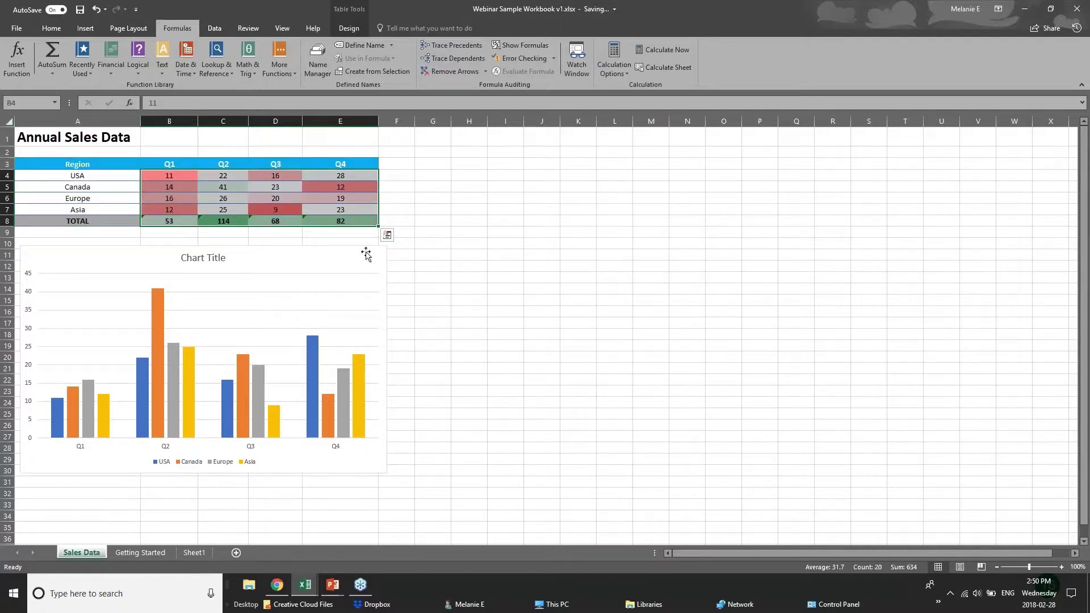
# Step: Add data bars and a greater-than 61.5 highlight rule to the sales figures
pyautogui.click(387, 234)
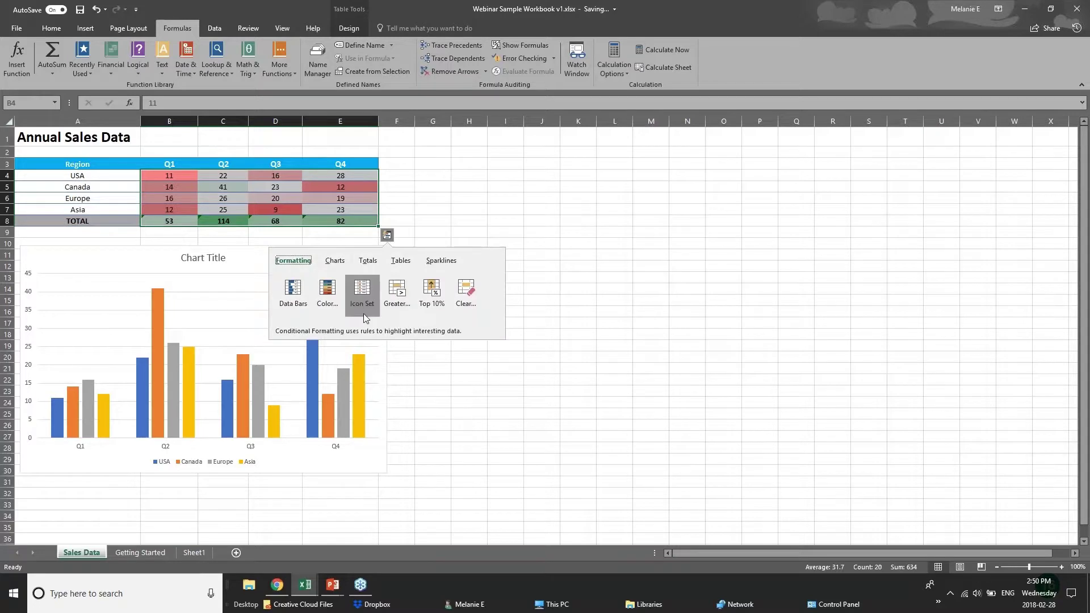
pyautogui.click(290, 296)
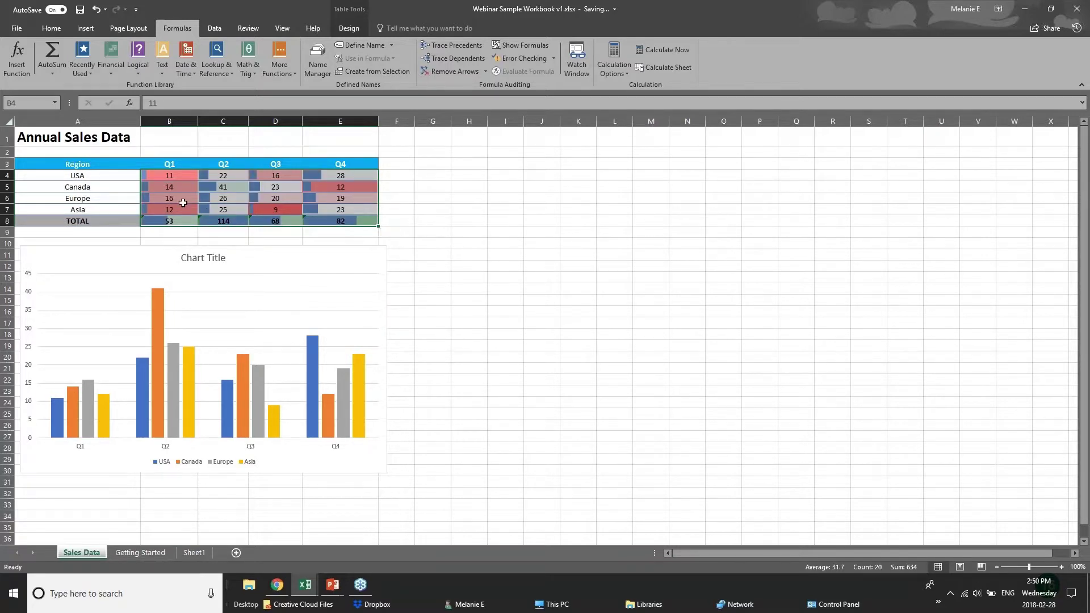
pyautogui.click(387, 234)
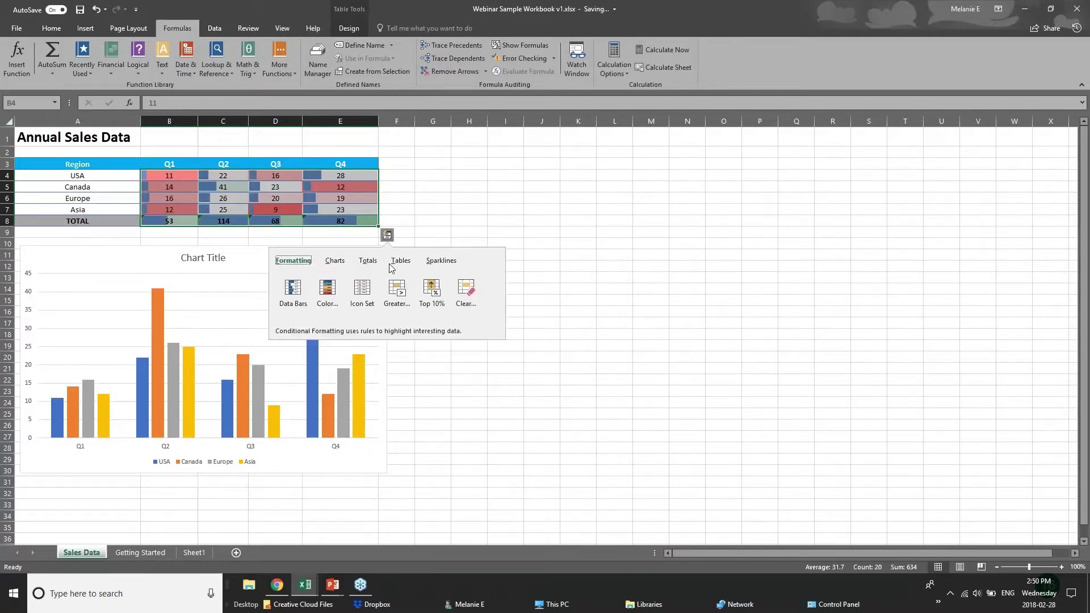
pyautogui.click(396, 294)
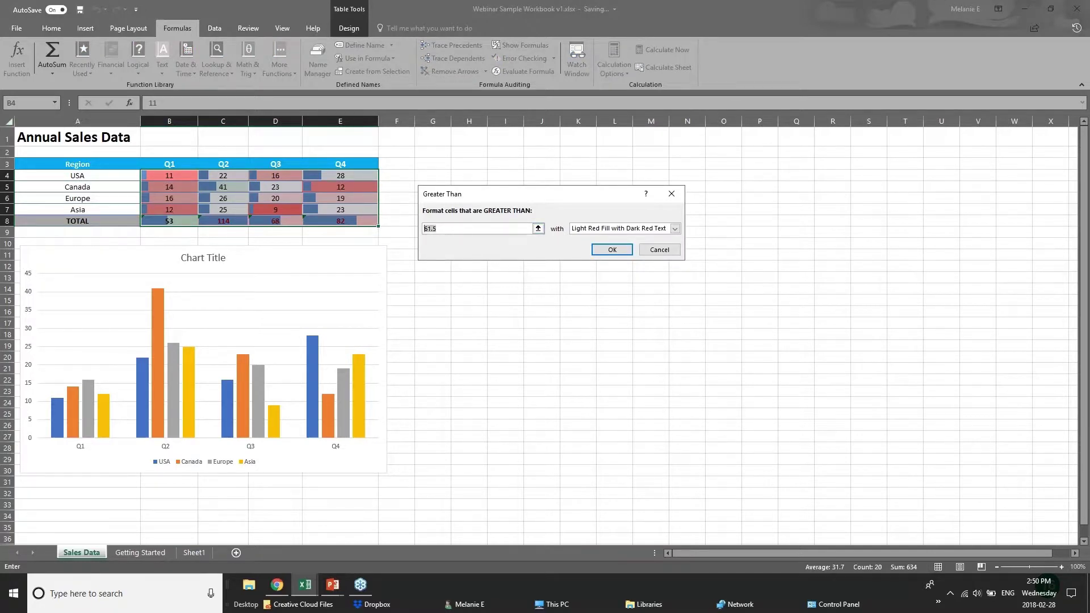
pyautogui.press('Return')
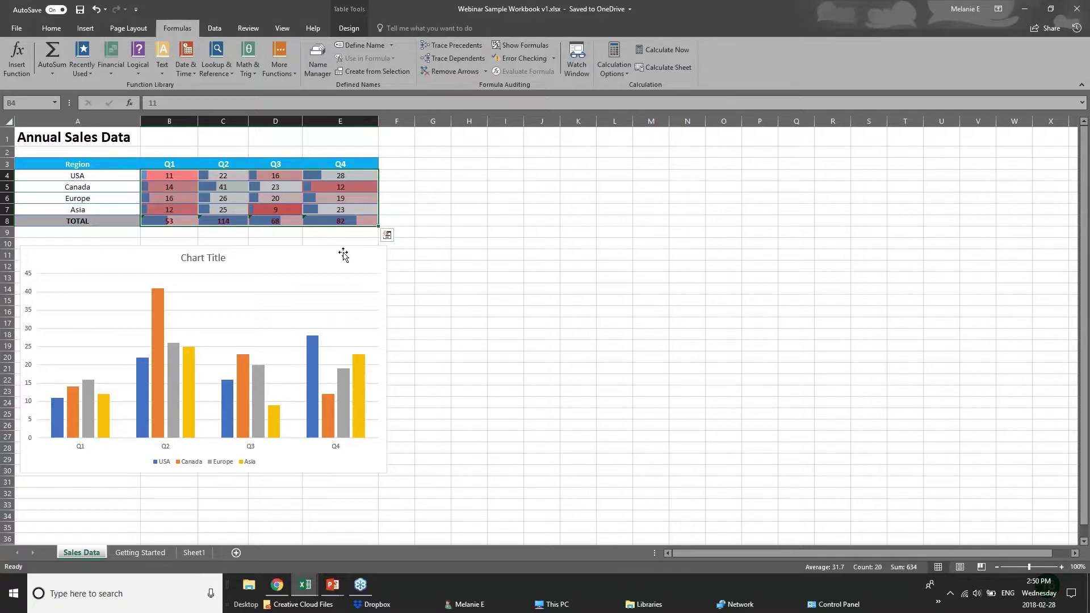
# Step: Check the TOTAL formula in E8, then reselect the table for Quick Analysis
pyautogui.click(343, 255)
pyautogui.click(314, 222)
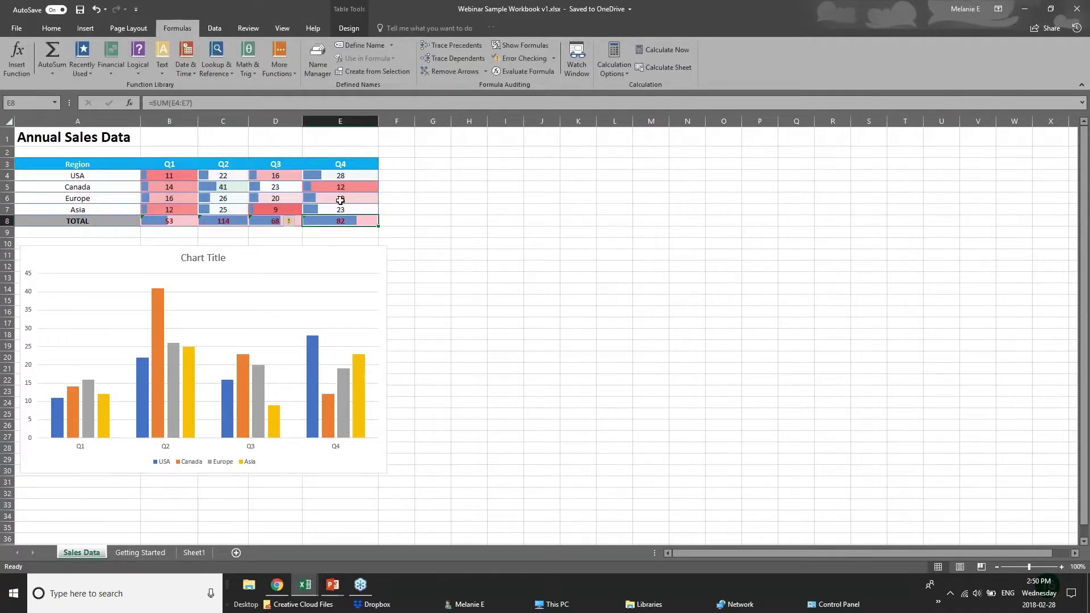
pyautogui.click(381, 214)
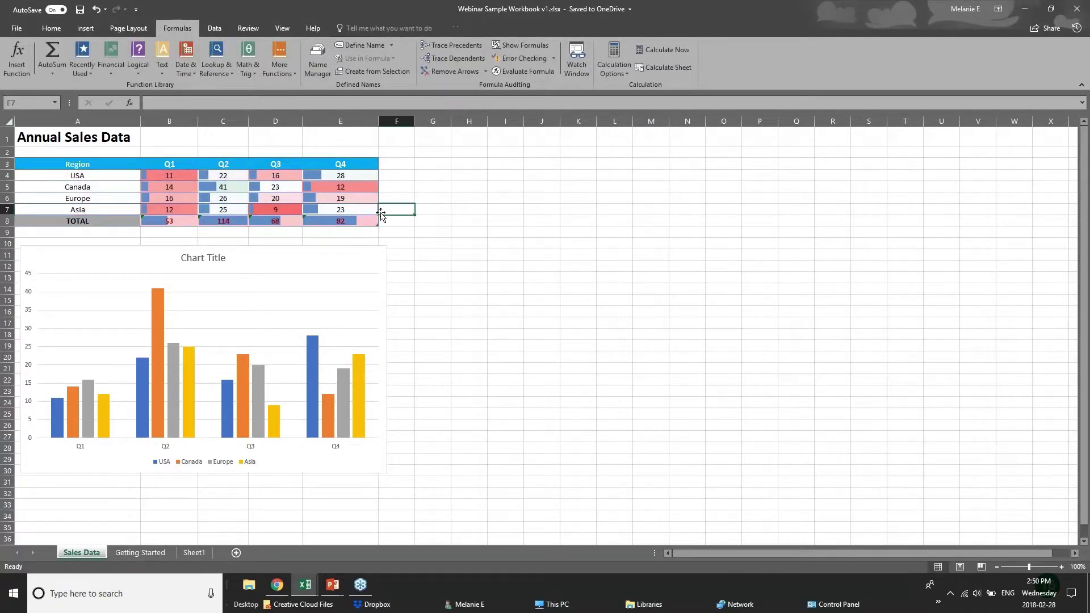
pyautogui.moveTo(57, 164); pyautogui.dragTo(345, 221)
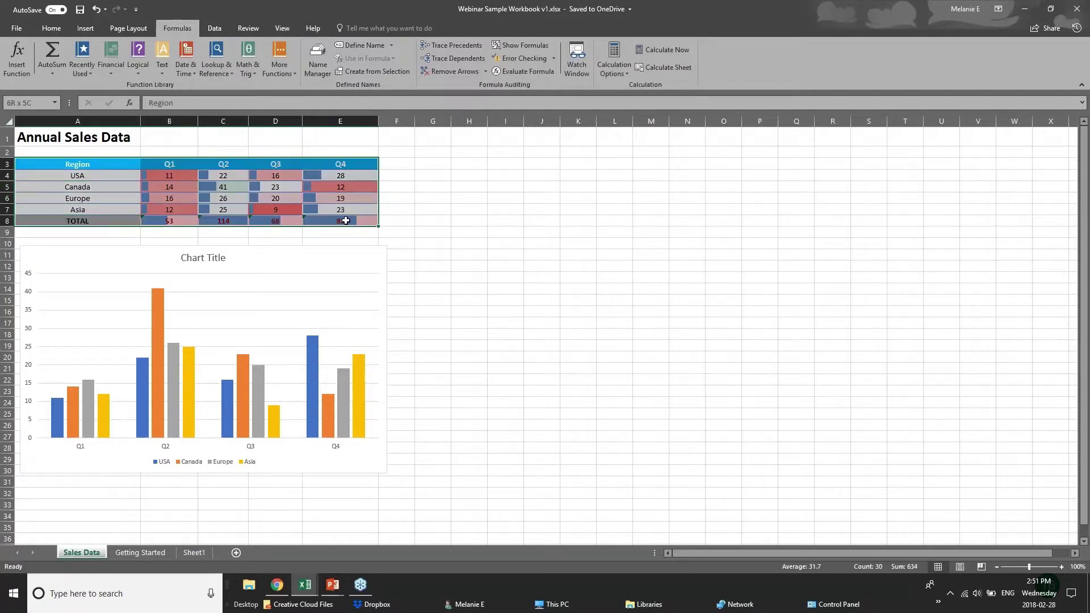
pyautogui.click(387, 235)
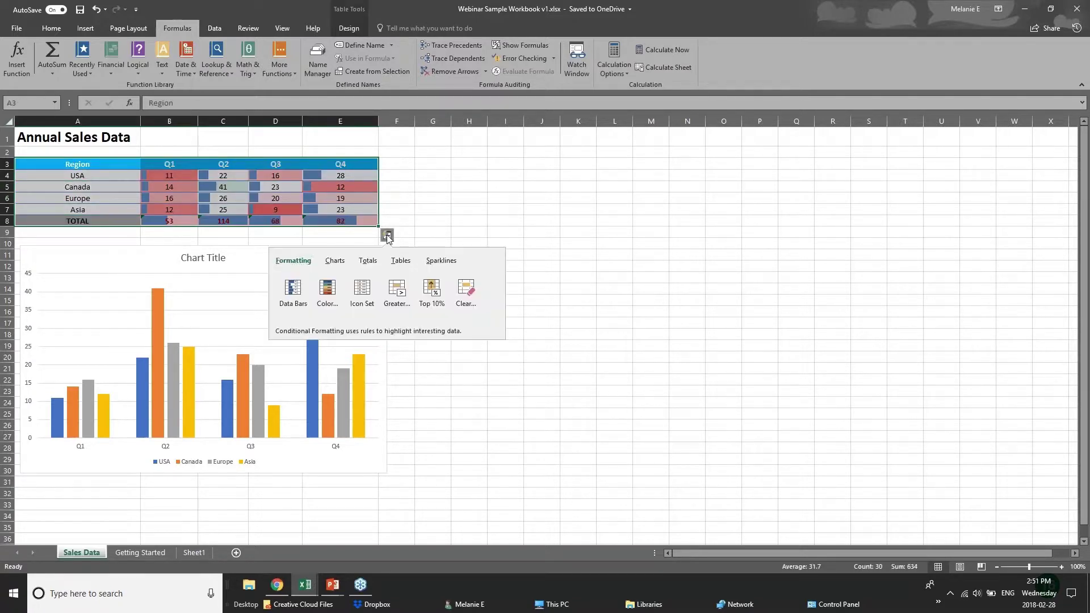
# Step: Preview the suggested Quick Analysis charts for the sales table without adding one
pyautogui.click(338, 263)
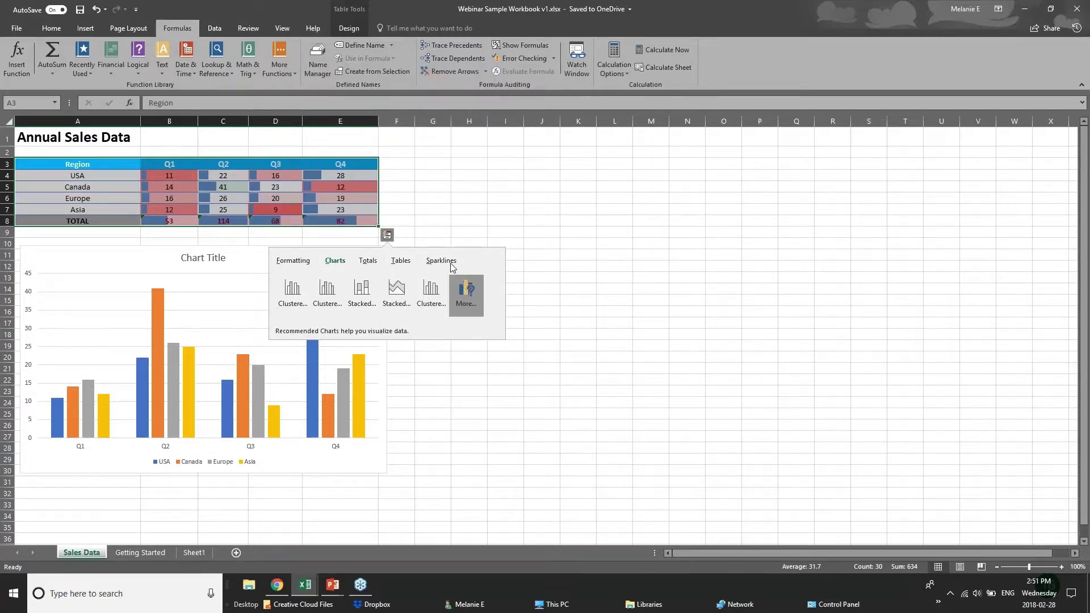
pyautogui.click(272, 164)
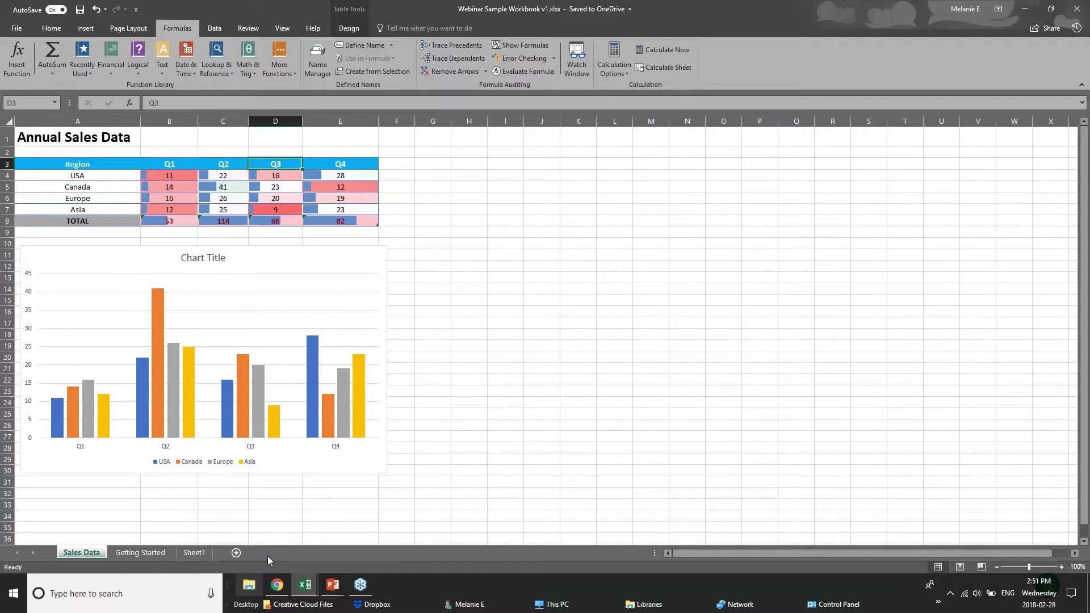
pyautogui.moveTo(77, 165); pyautogui.dragTo(273, 220)
pyautogui.click(397, 221)
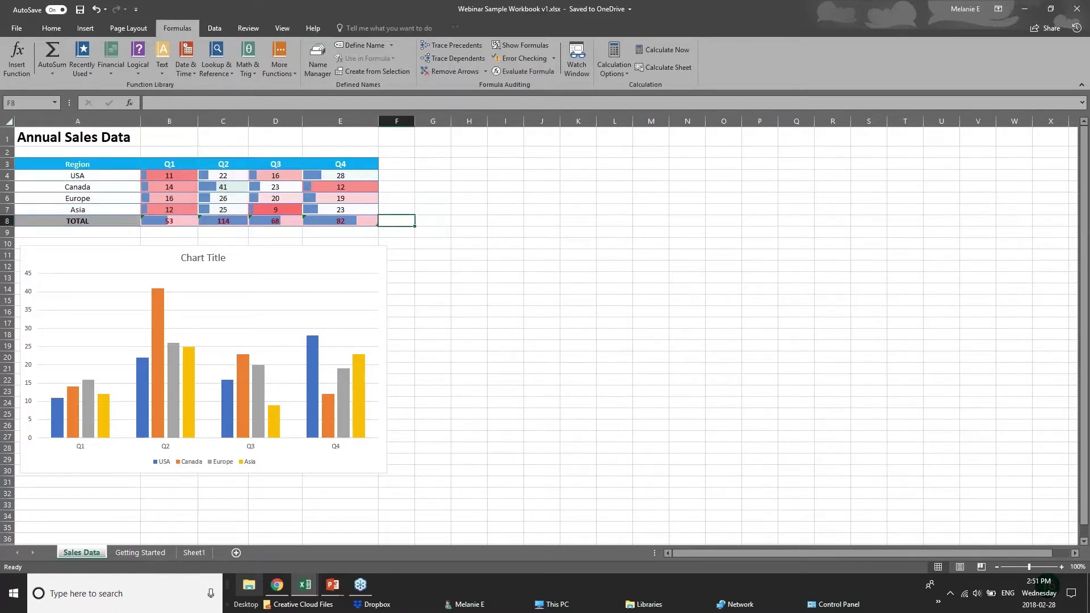
# Step: Show the New Charts slide, then switch to the pivotTables workbook
pyautogui.click(332, 584)
pyautogui.click(394, 536)
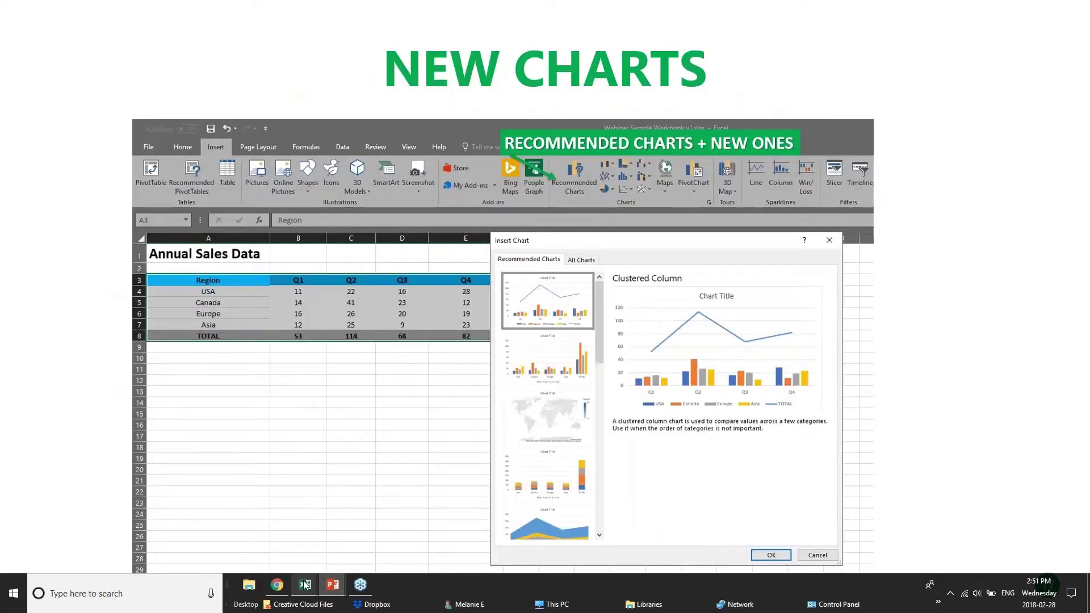
pyautogui.moveTo(304, 586)
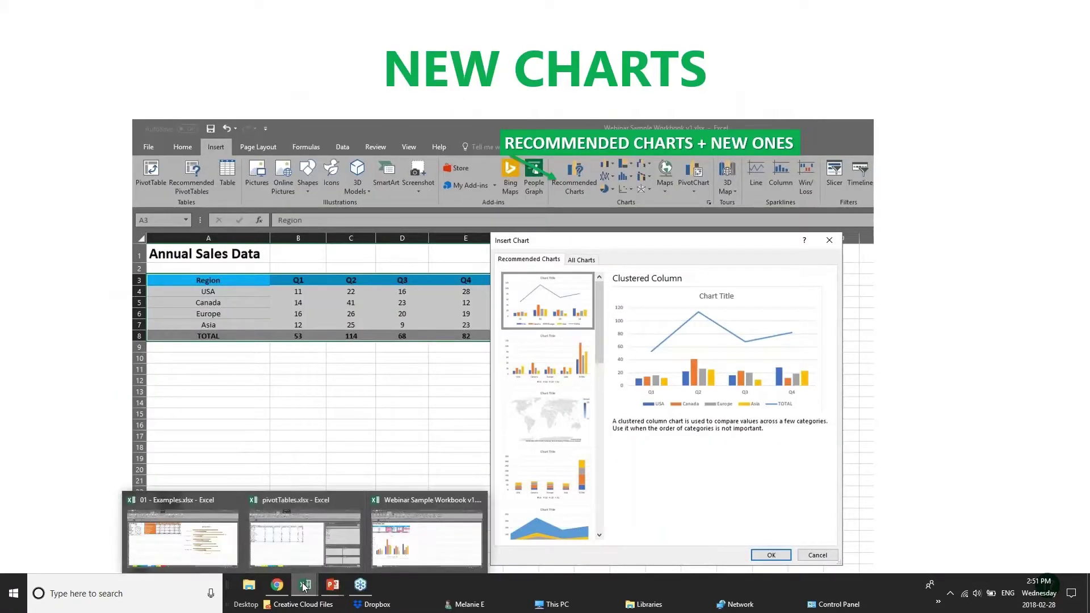
pyautogui.click(333, 543)
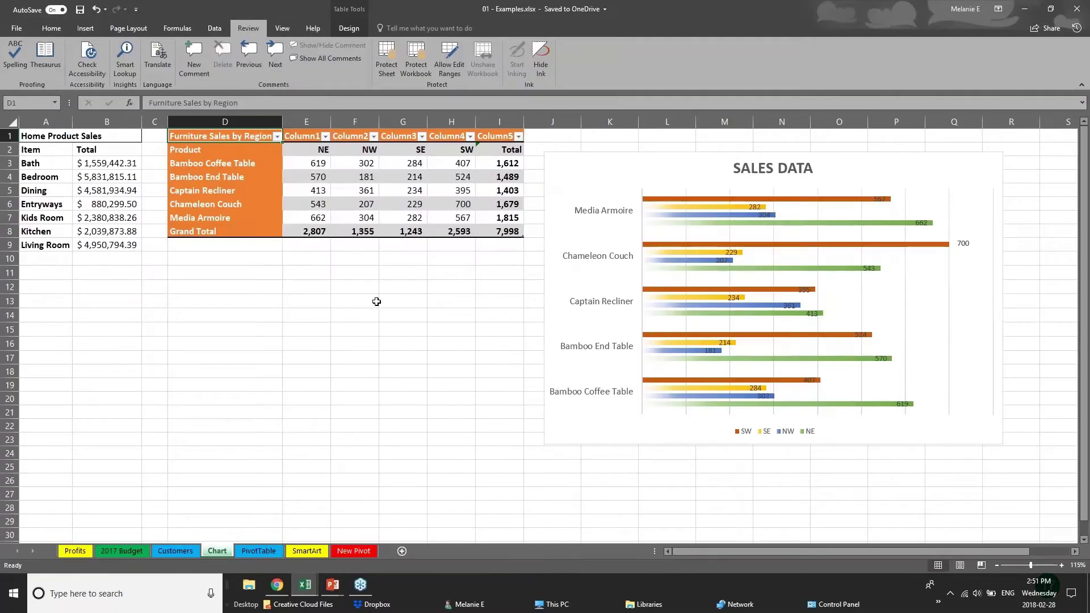
# Step: Select the furniture sales figures E3:I8 and insert a Treemap hierarchy chart
pyautogui.moveTo(433, 303); pyautogui.dragTo(436, 293)
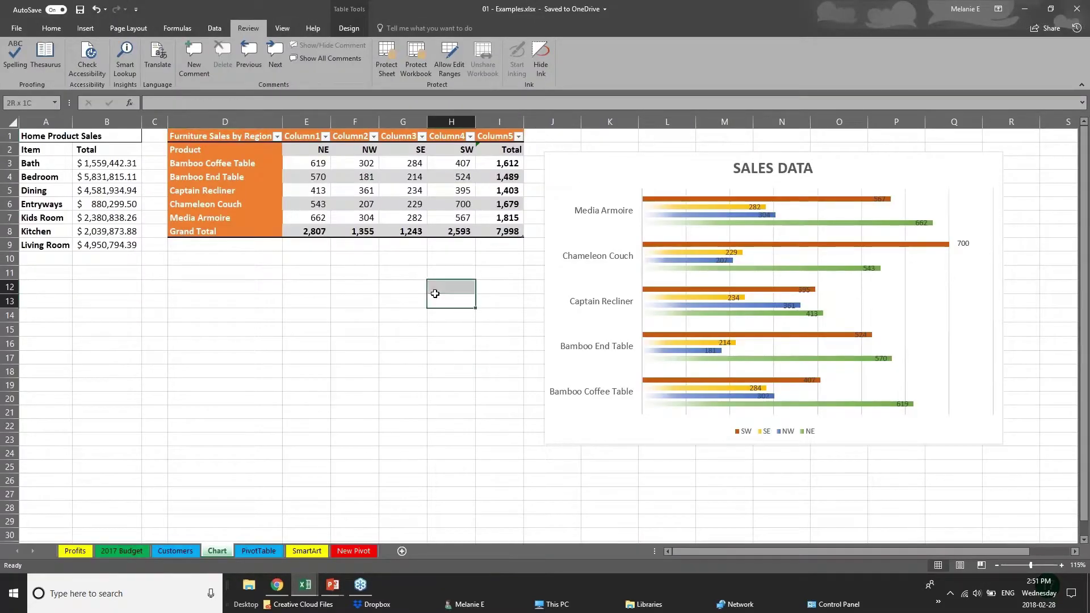
pyautogui.click(85, 27)
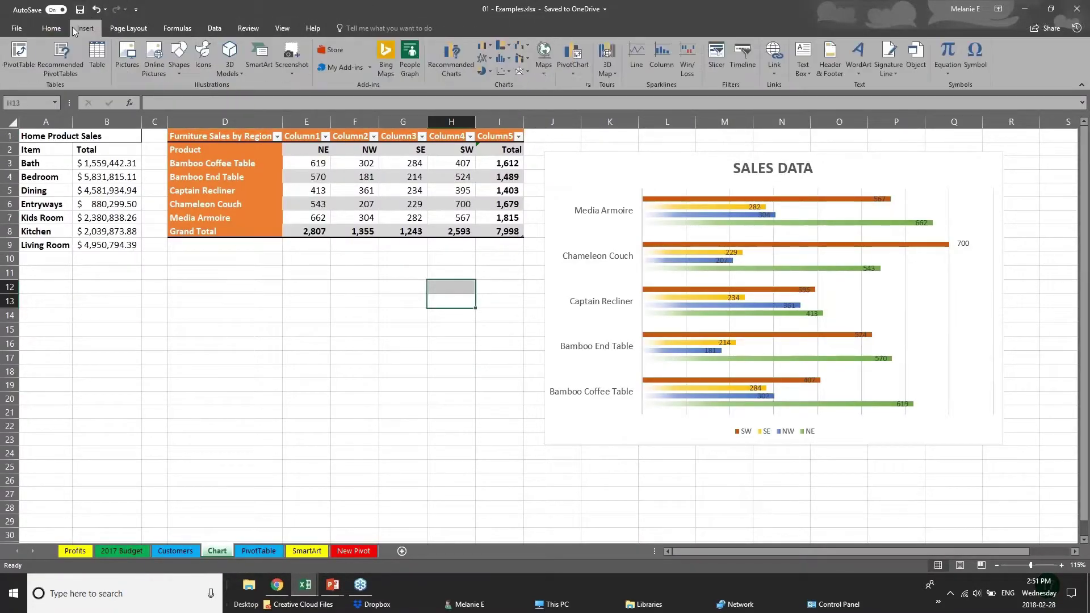
pyautogui.click(84, 179)
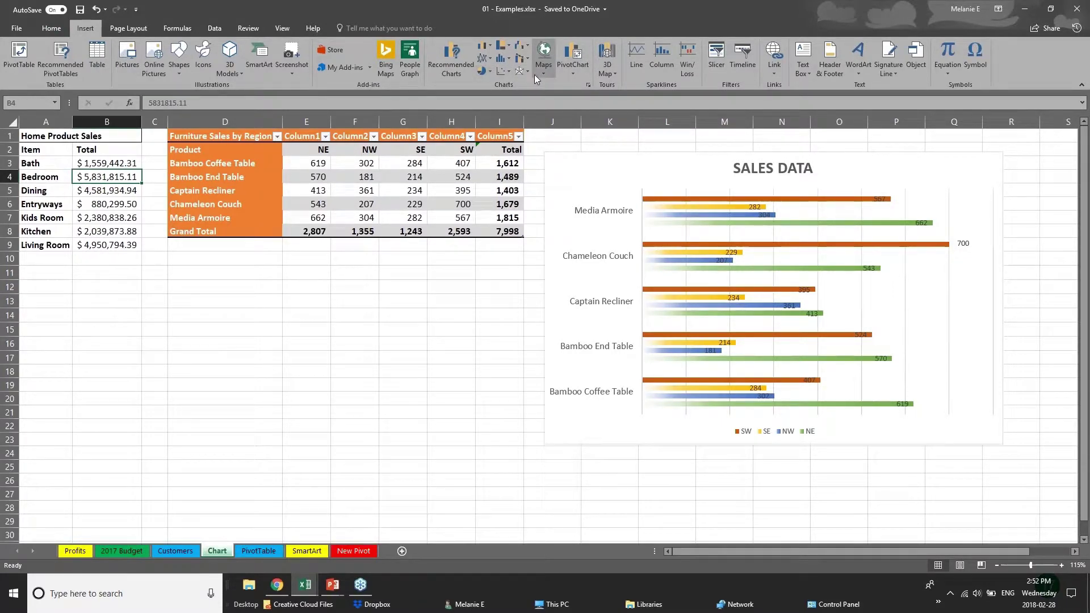
pyautogui.click(509, 47)
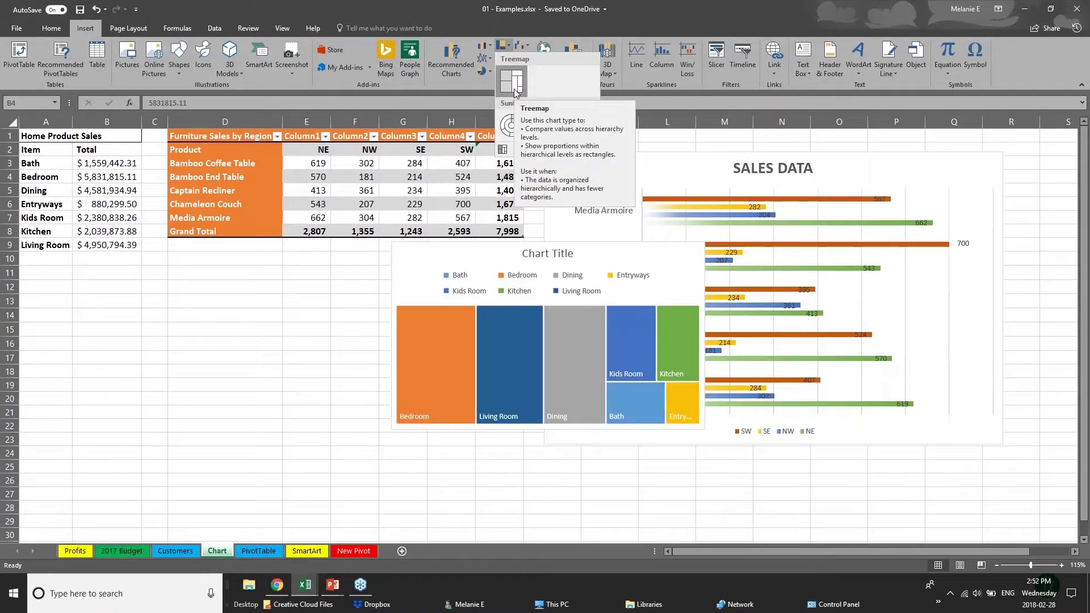
pyautogui.click(244, 138)
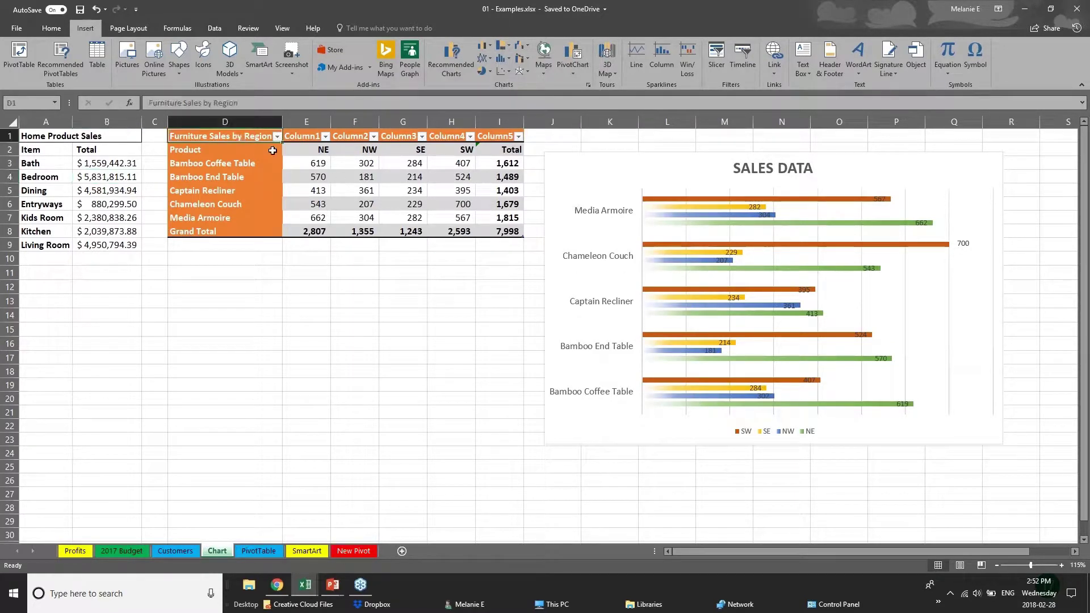
pyautogui.moveTo(301, 164); pyautogui.dragTo(309, 177)
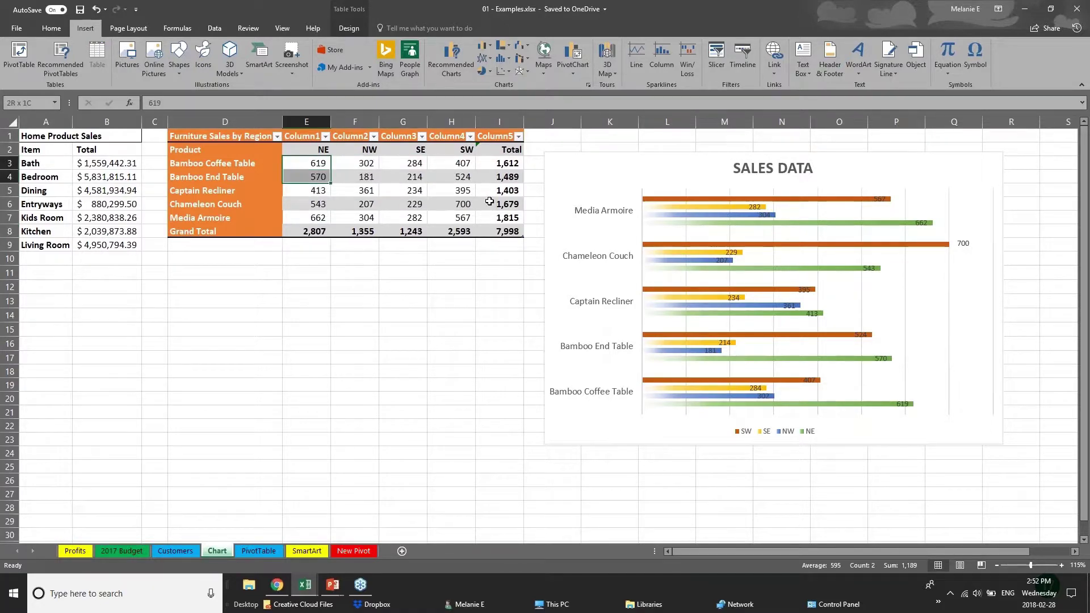
pyautogui.moveTo(490, 201); pyautogui.dragTo(519, 232)
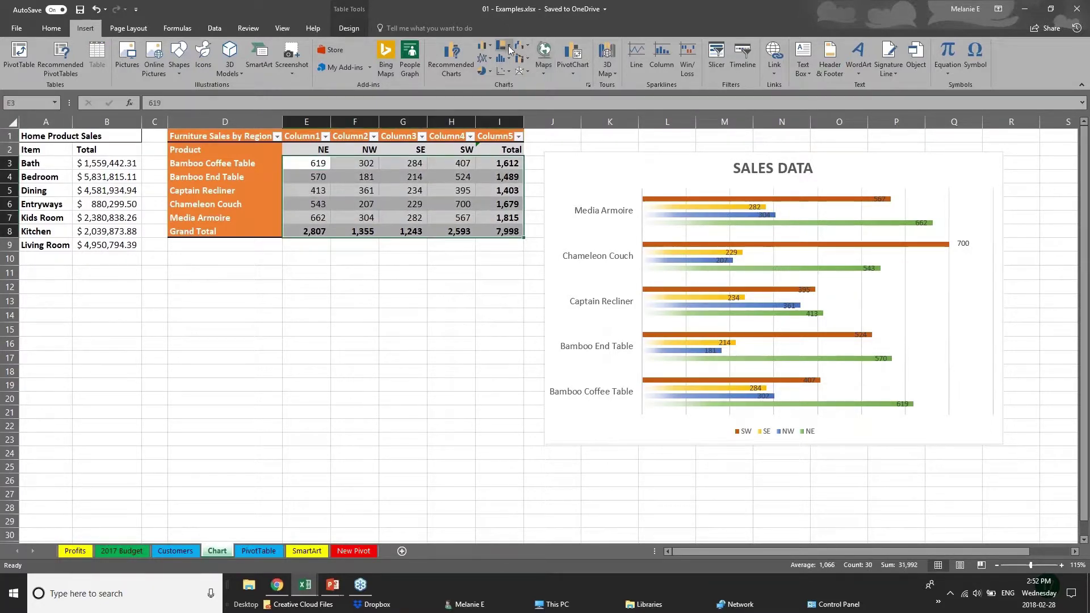
pyautogui.click(509, 50)
pyautogui.click(512, 74)
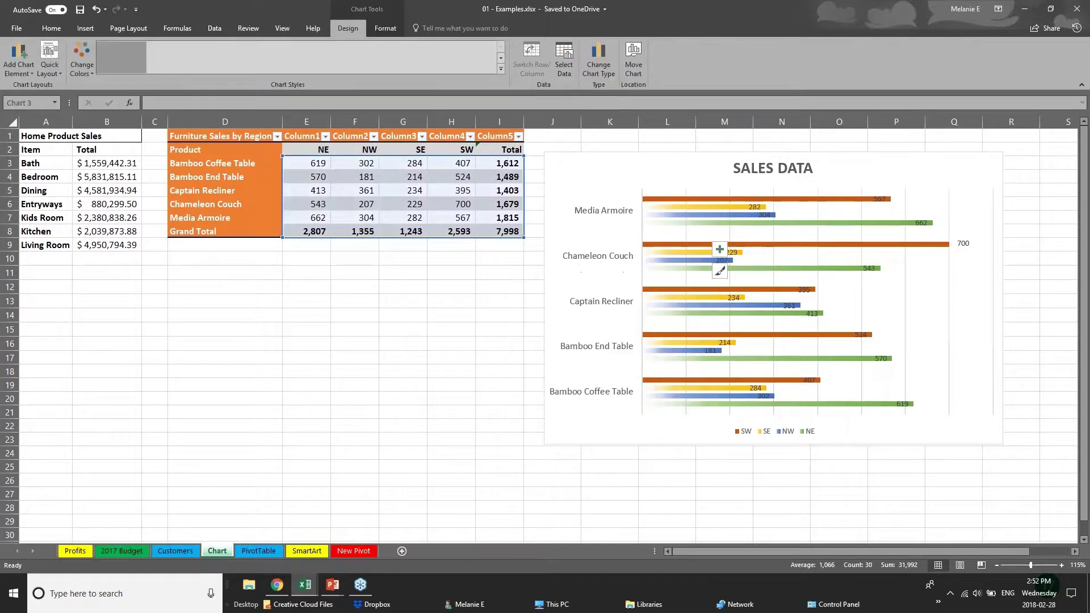
# Step: Move the treemap chart below the tables, spanning columns C–H
pyautogui.click(539, 440)
pyautogui.click(463, 436)
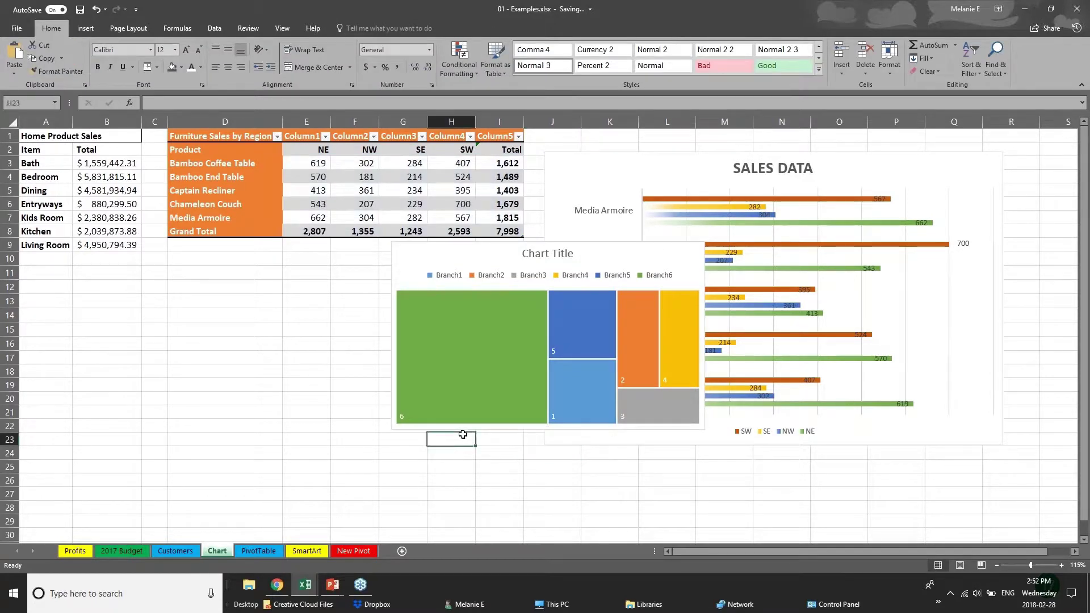
pyautogui.click(501, 260)
pyautogui.moveTo(501, 260); pyautogui.dragTo(285, 290)
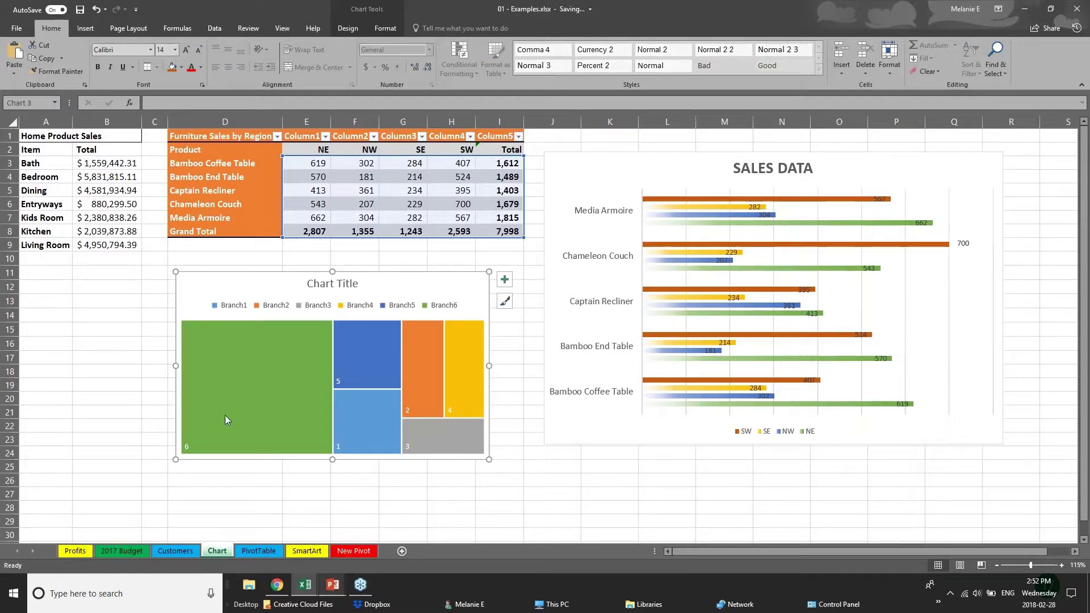
pyautogui.click(107, 385)
# Step: Open Recommended Charts for E3:I8 and show the All Charts list
pyautogui.click(85, 28)
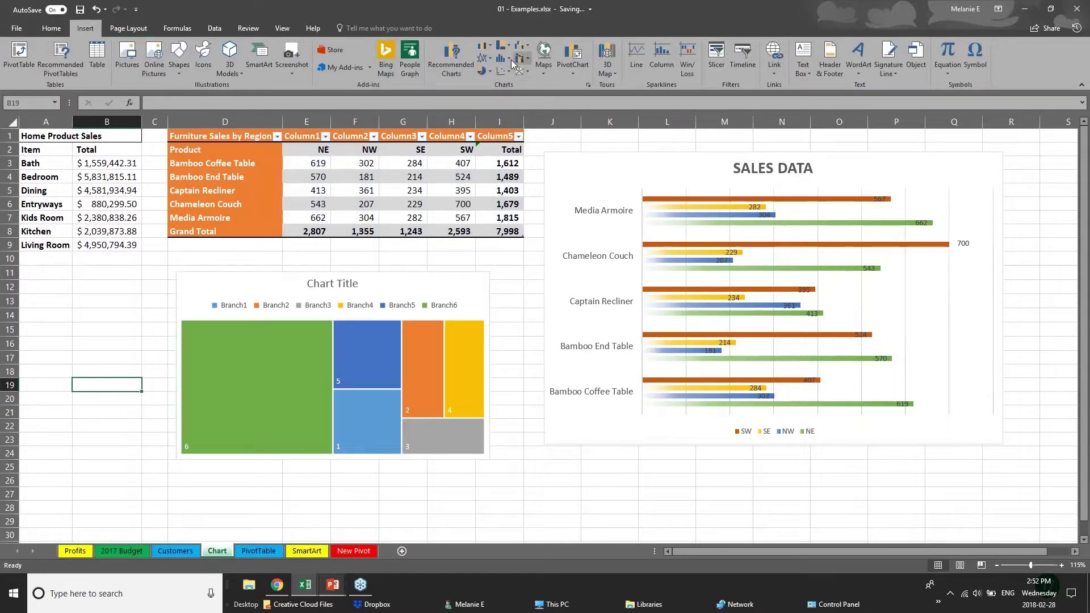
pyautogui.click(451, 56)
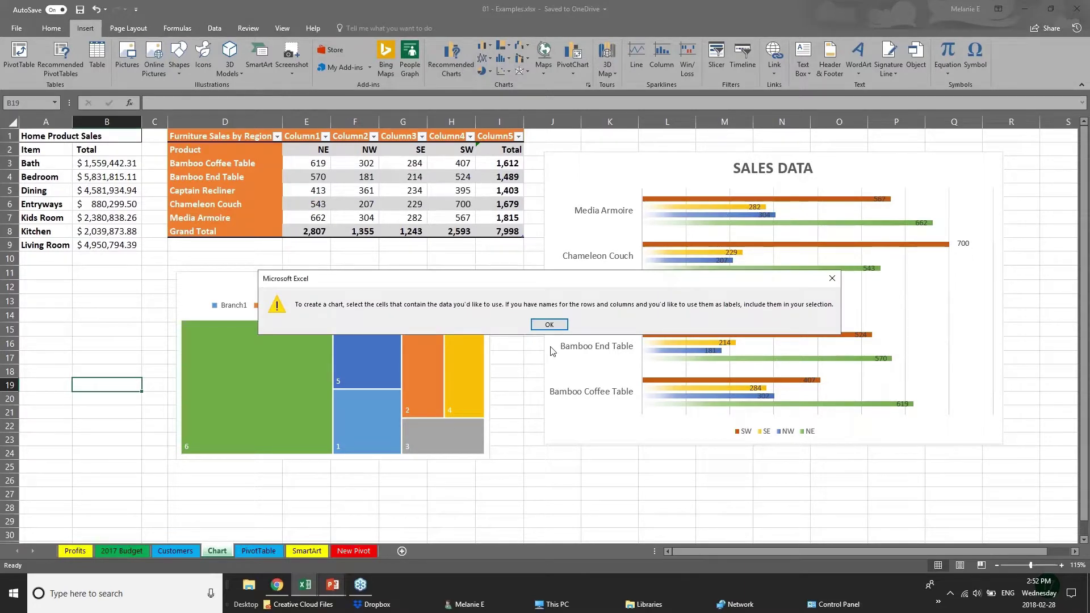
pyautogui.click(549, 324)
pyautogui.click(355, 214)
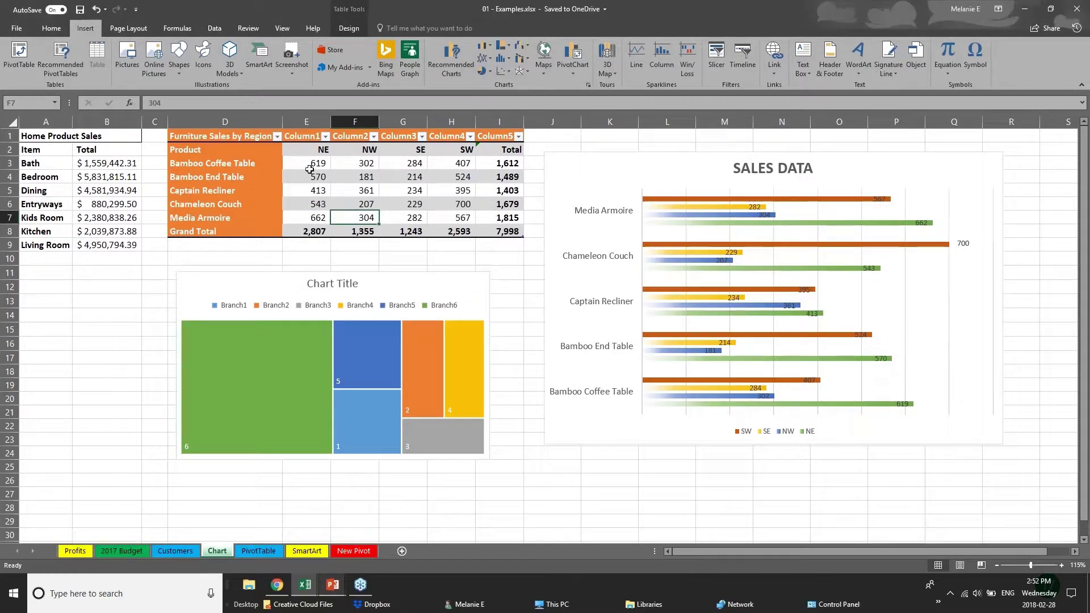
pyautogui.moveTo(310, 170); pyautogui.dragTo(531, 238)
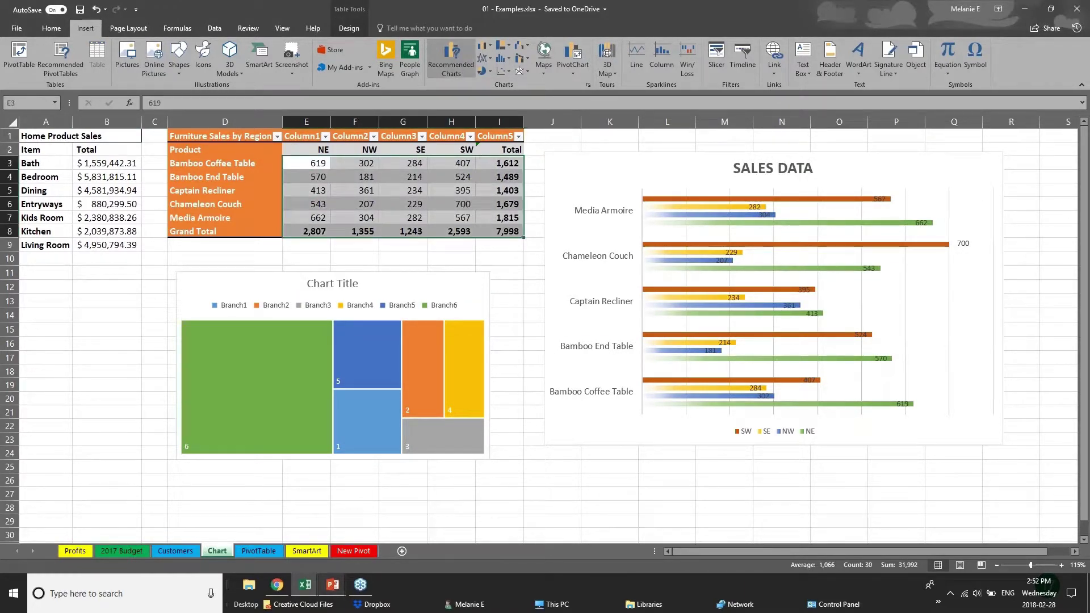
pyautogui.click(451, 57)
pyautogui.click(458, 142)
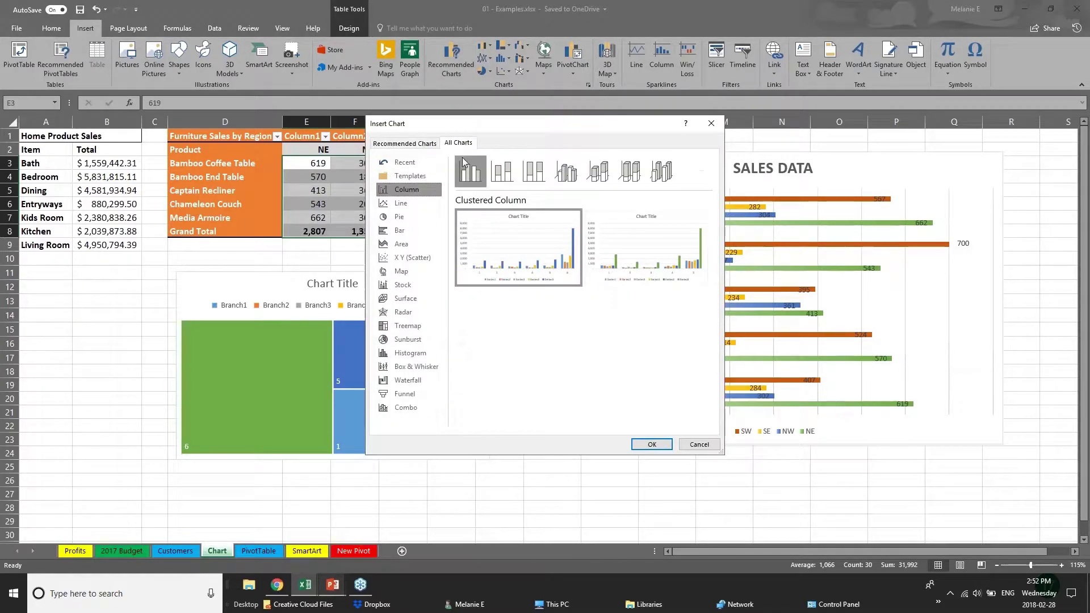
# Step: Preview the data as Waterfall, Treemap, Box & Whisker and Sunburst charts
pyautogui.click(408, 380)
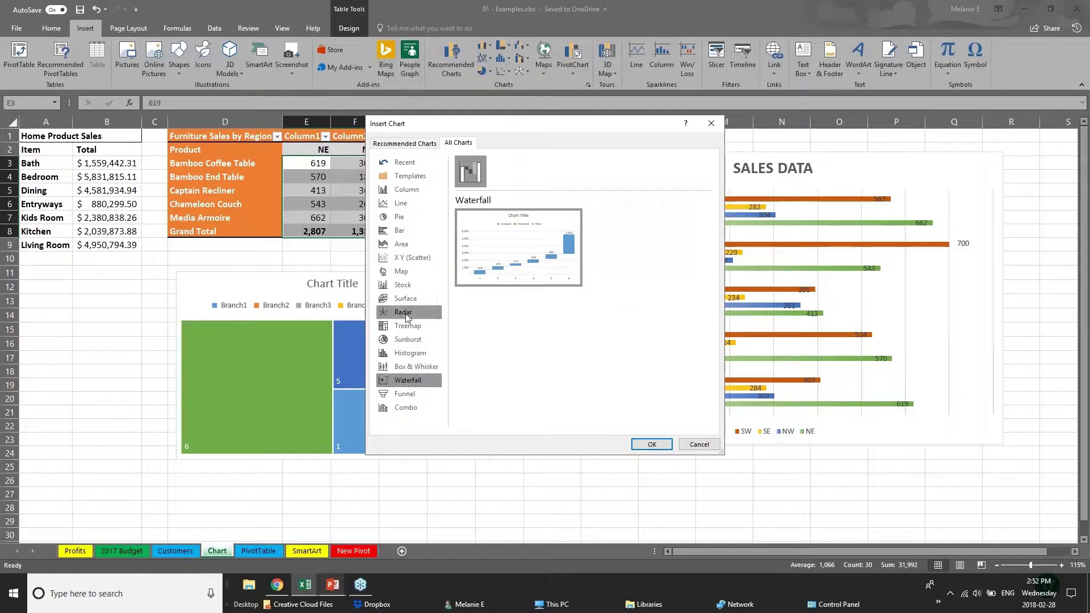
pyautogui.click(401, 328)
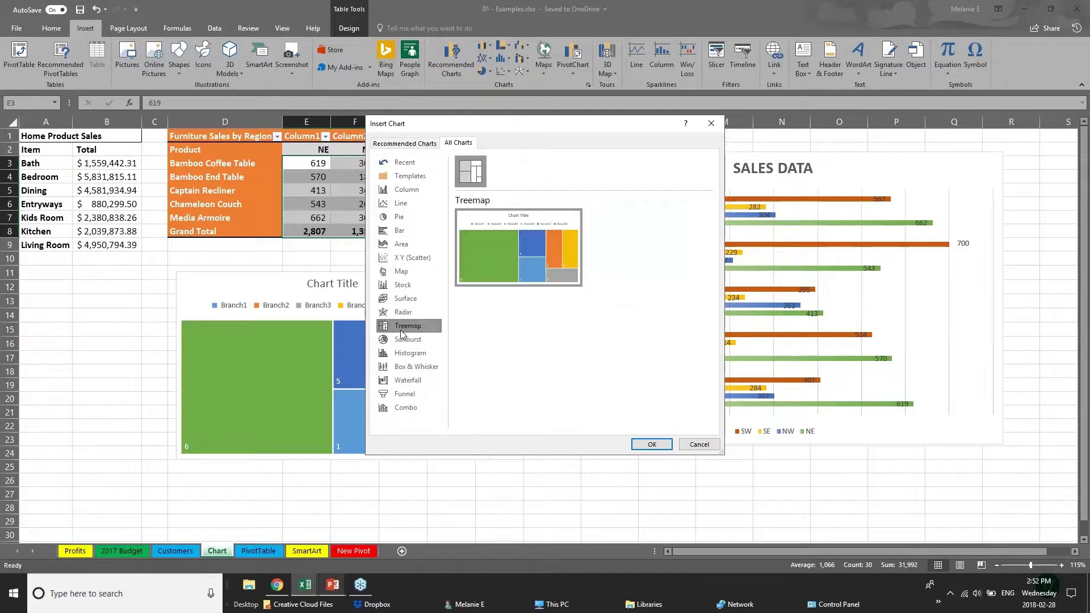
pyautogui.click(424, 369)
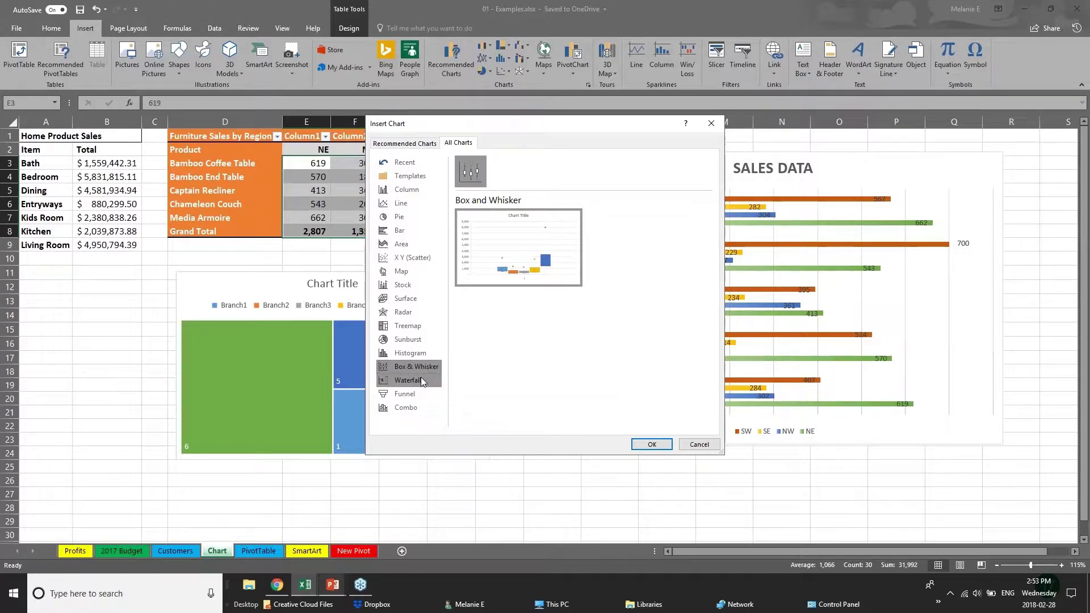
pyautogui.click(424, 339)
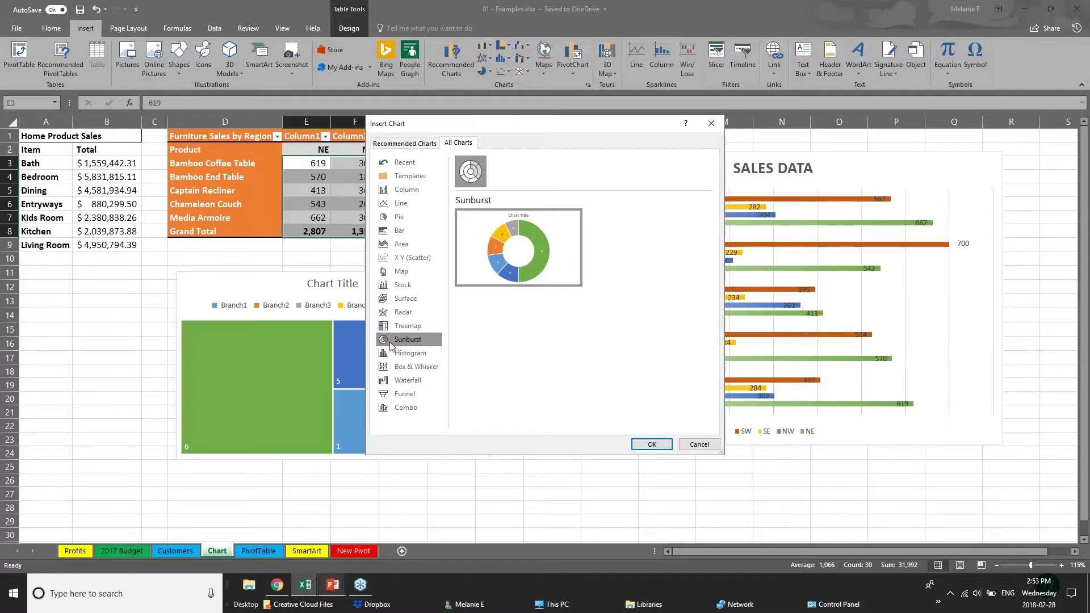
# Step: Preview the clustered column and line recommendations, then cancel the Insert Chart dialog
pyautogui.click(396, 143)
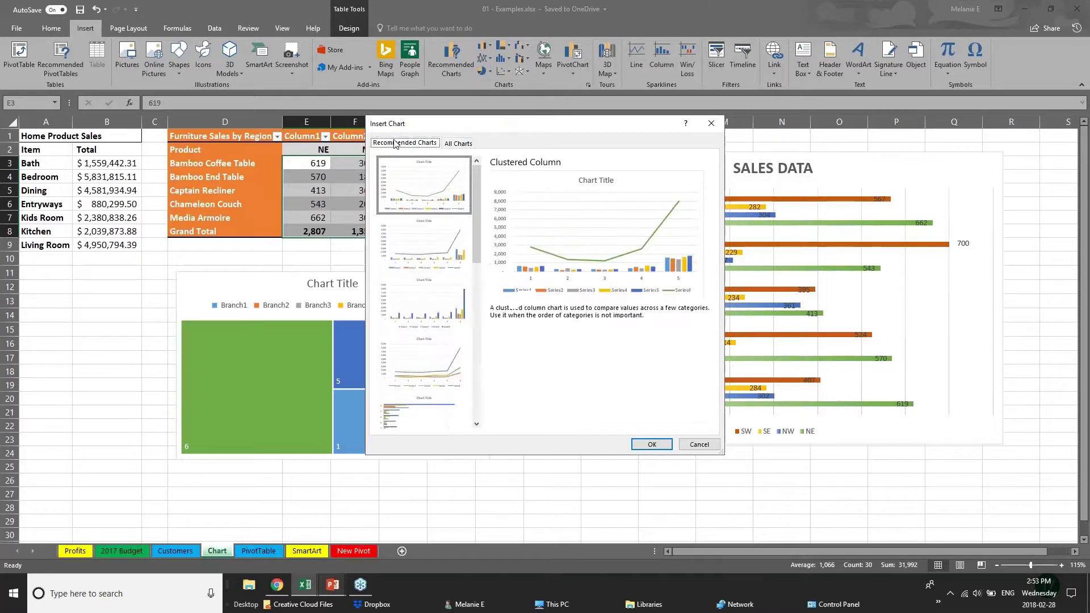
pyautogui.click(421, 251)
pyautogui.click(423, 328)
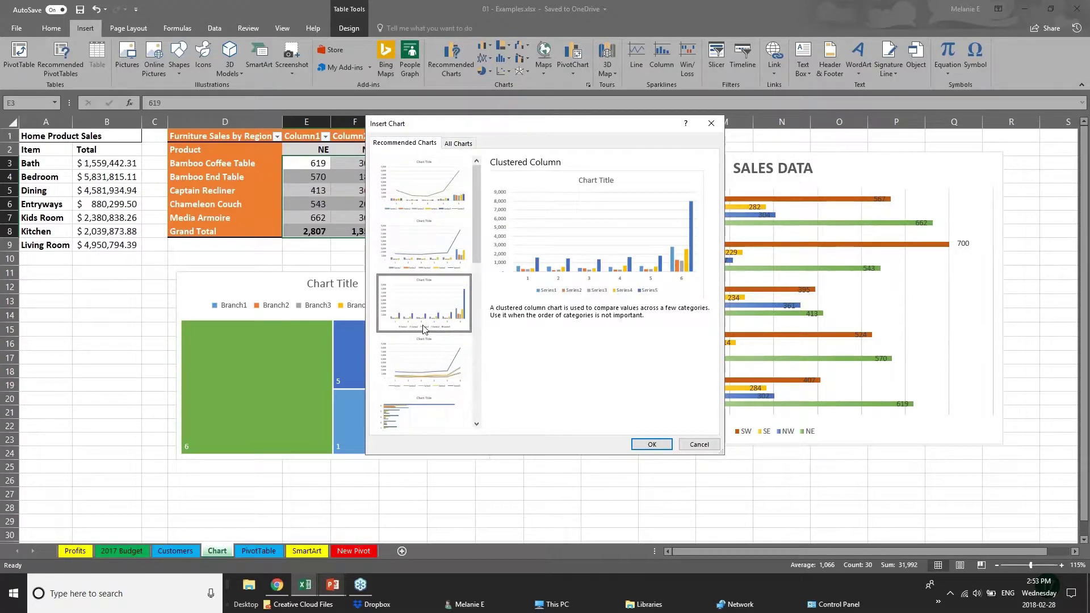
pyautogui.click(427, 361)
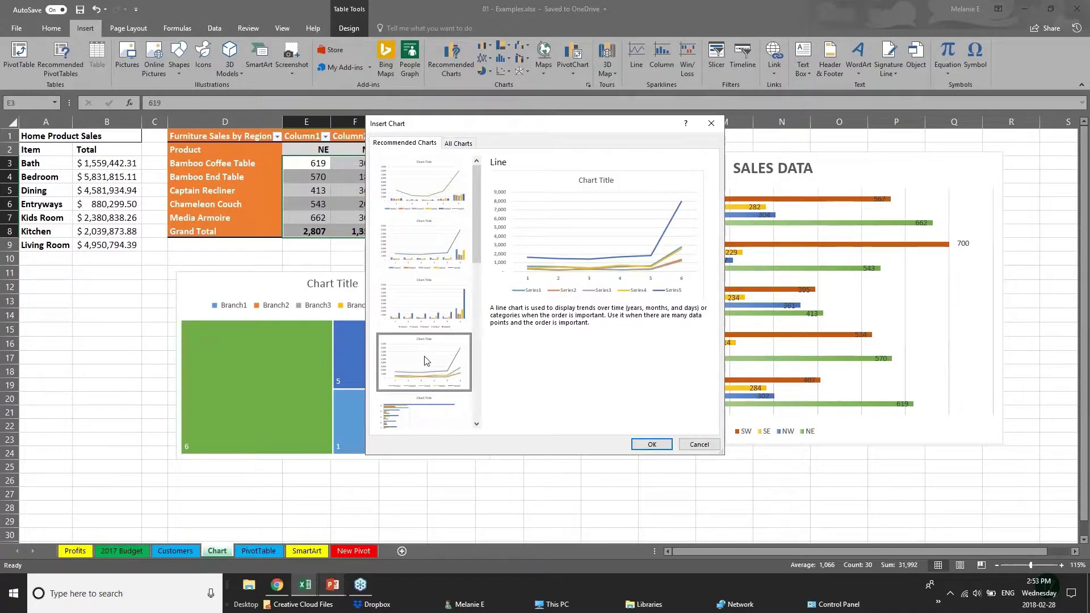
pyautogui.click(695, 444)
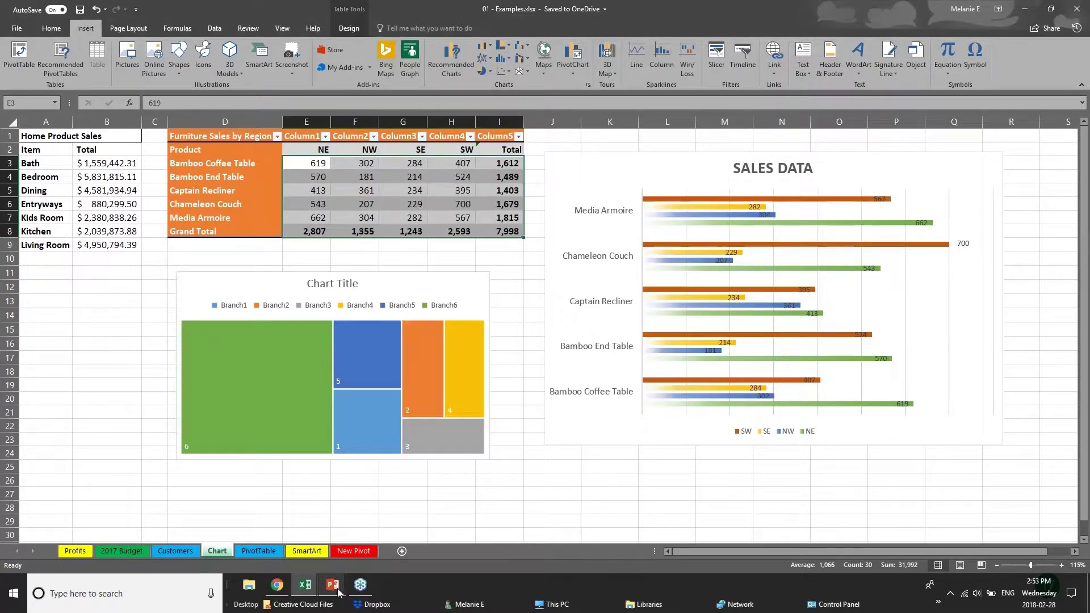
# Step: Advance the slide show to 3D Power Maps, then open Insert > 3D Map in Examples
pyautogui.click(402, 523)
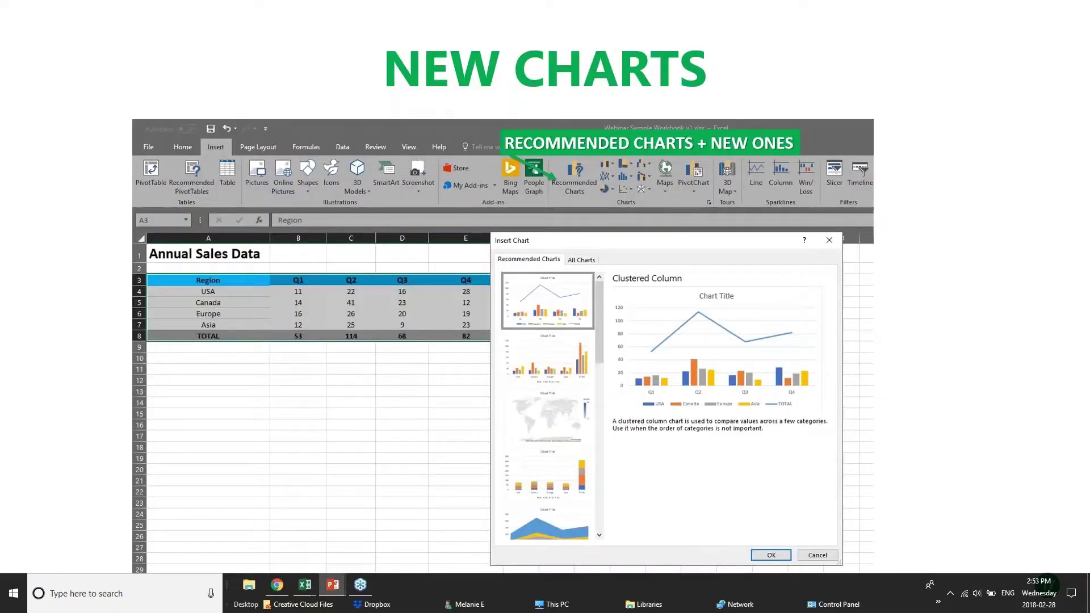
pyautogui.press('Right')
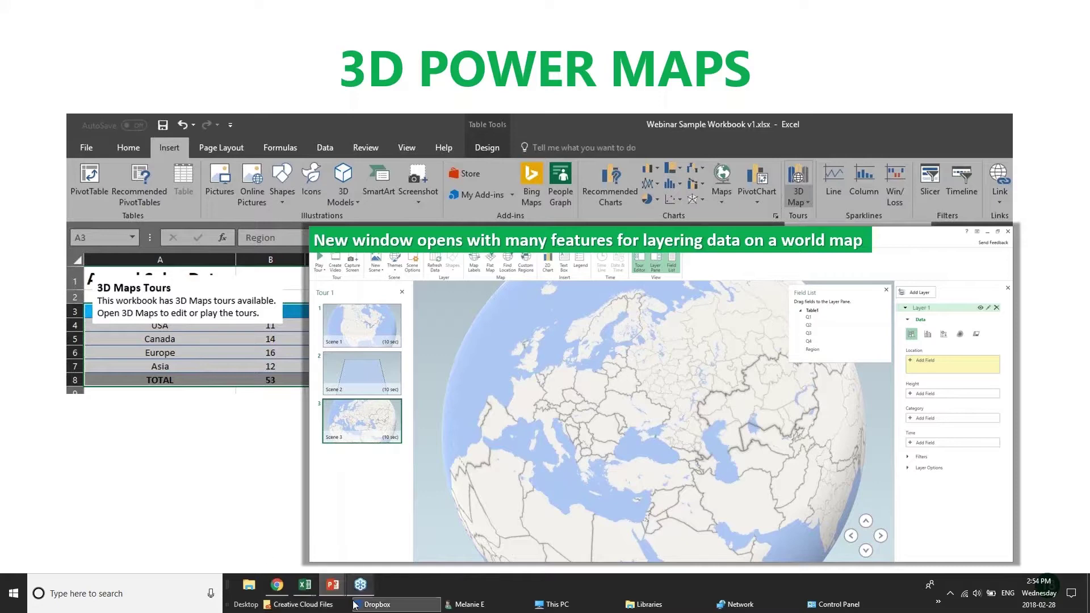
pyautogui.moveTo(305, 585)
pyautogui.click(181, 548)
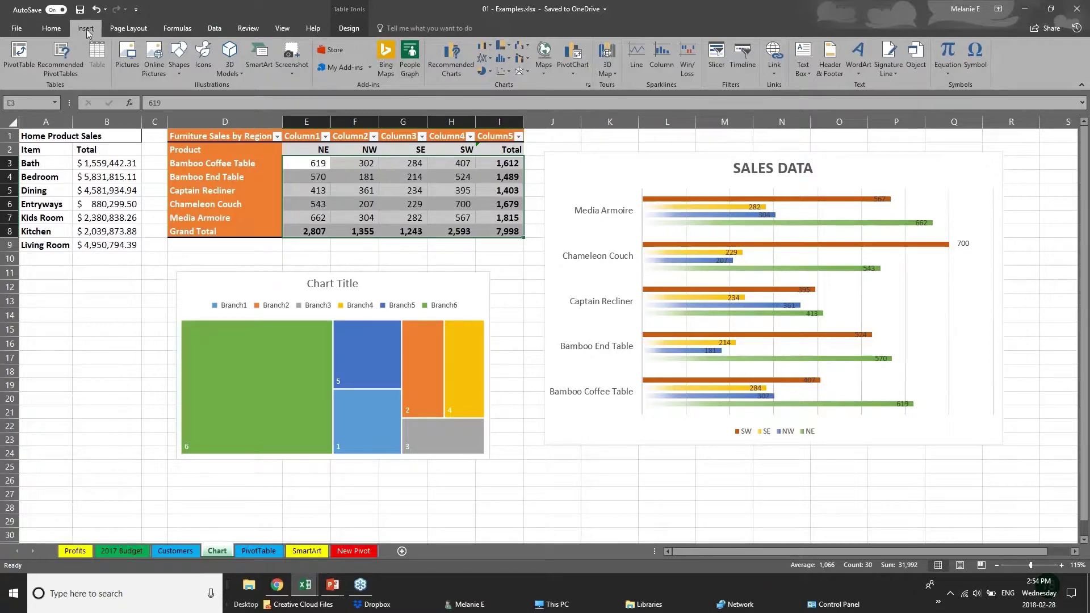
pyautogui.click(615, 73)
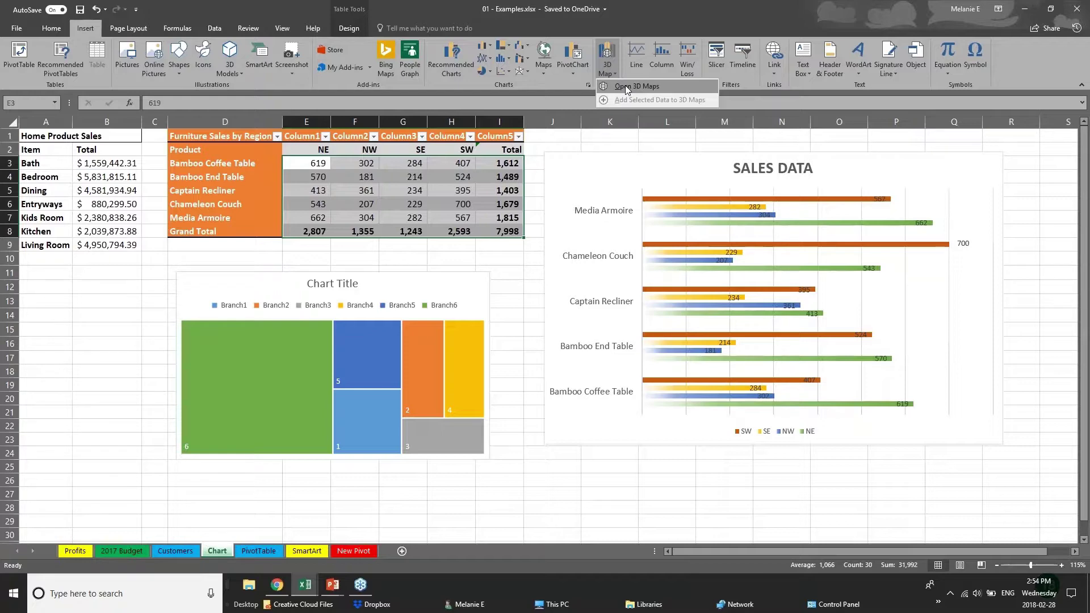
# Step: Return to the slide show and advance it to the 'PIVOT TABLES' slide
pyautogui.hotkey('alt', 'Tab')
pyautogui.press('Right')
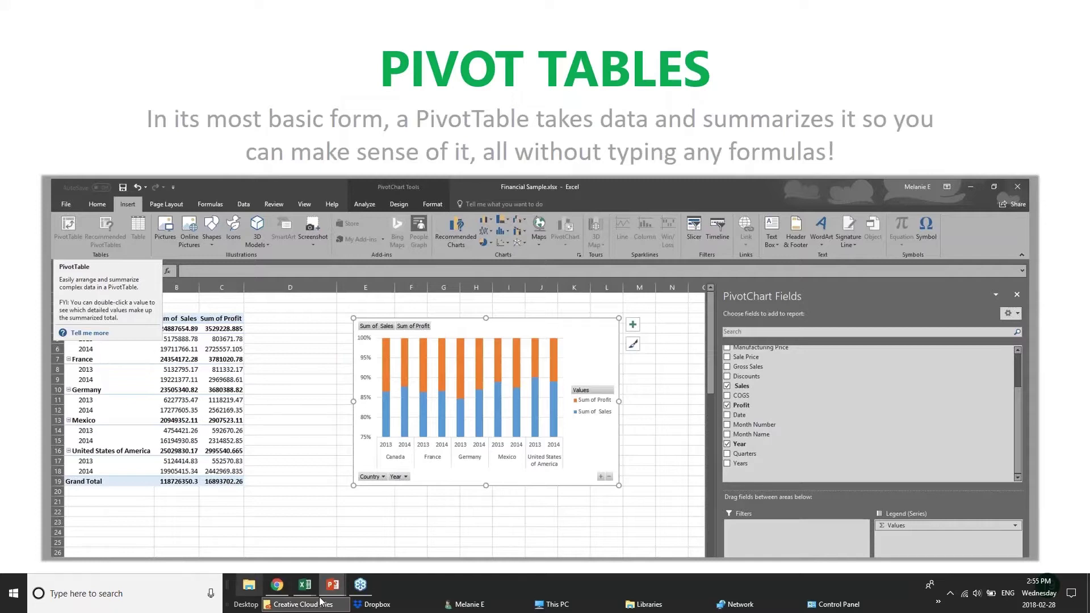
# Step: Switch to the pivotTables.xlsx window from the Excel taskbar previews
pyautogui.moveTo(300, 591)
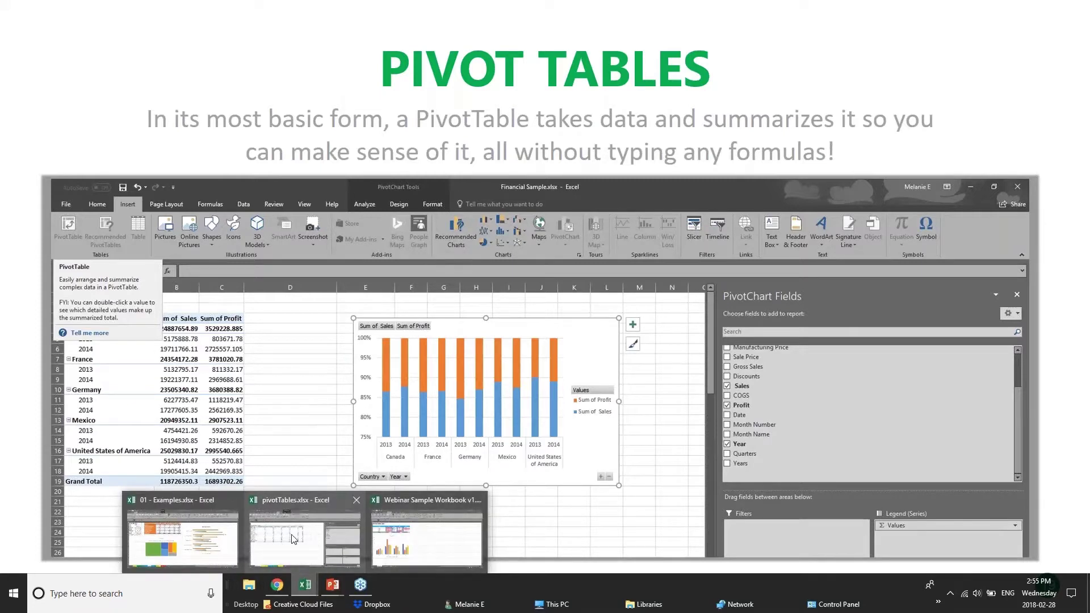
pyautogui.click(323, 537)
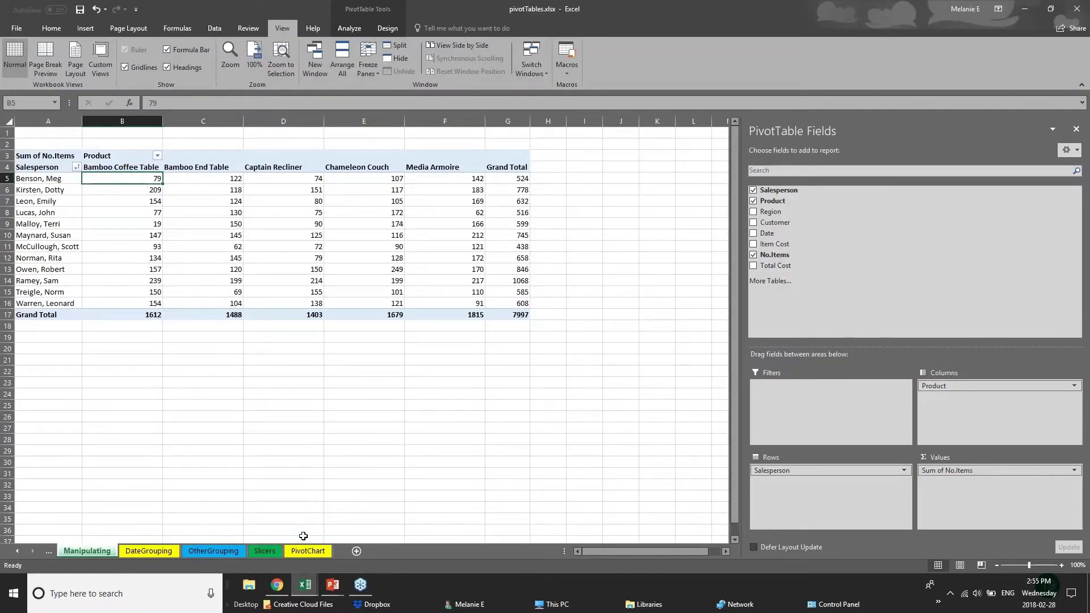
# Step: Browse the DateGrouping, OtherGrouping and Slicers pivot sheets
pyautogui.click(167, 554)
pyautogui.click(231, 555)
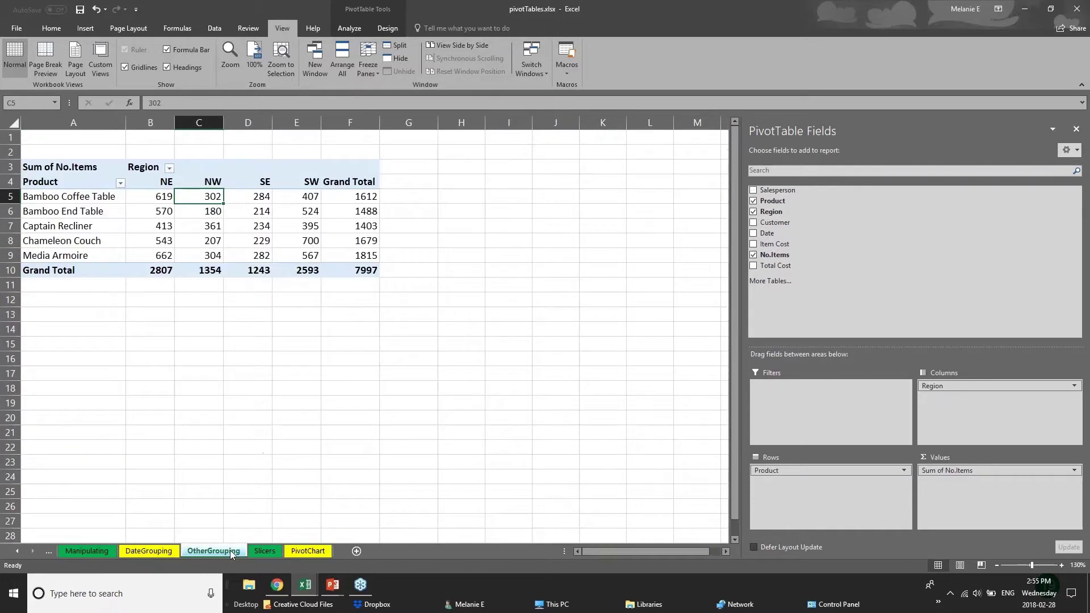
pyautogui.click(277, 553)
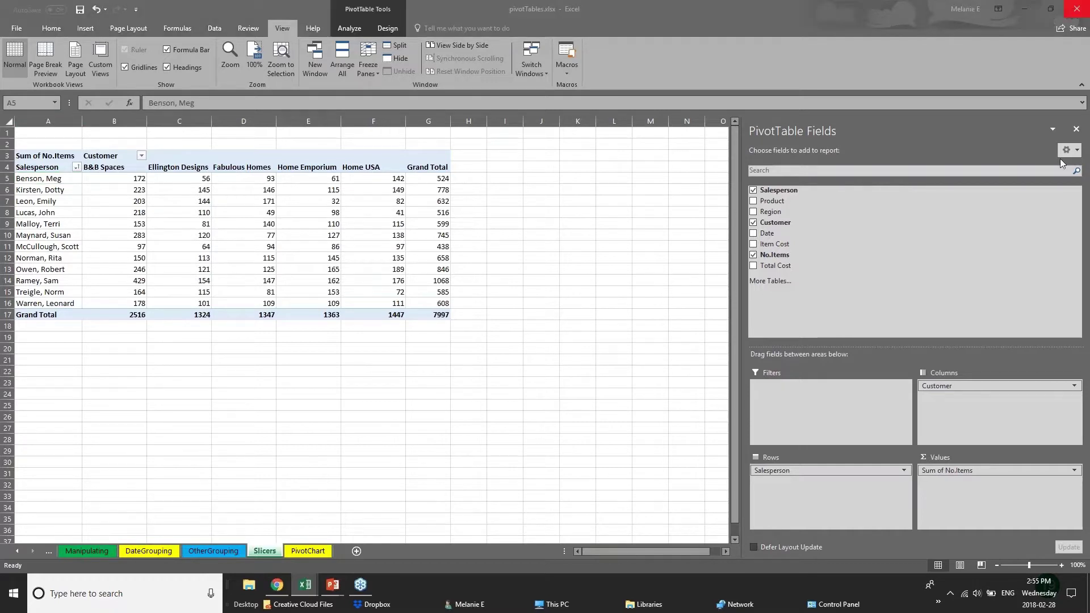
# Step: Close the PivotTable Fields pane and select the whole pivot table
pyautogui.click(1076, 130)
pyautogui.click(1076, 130)
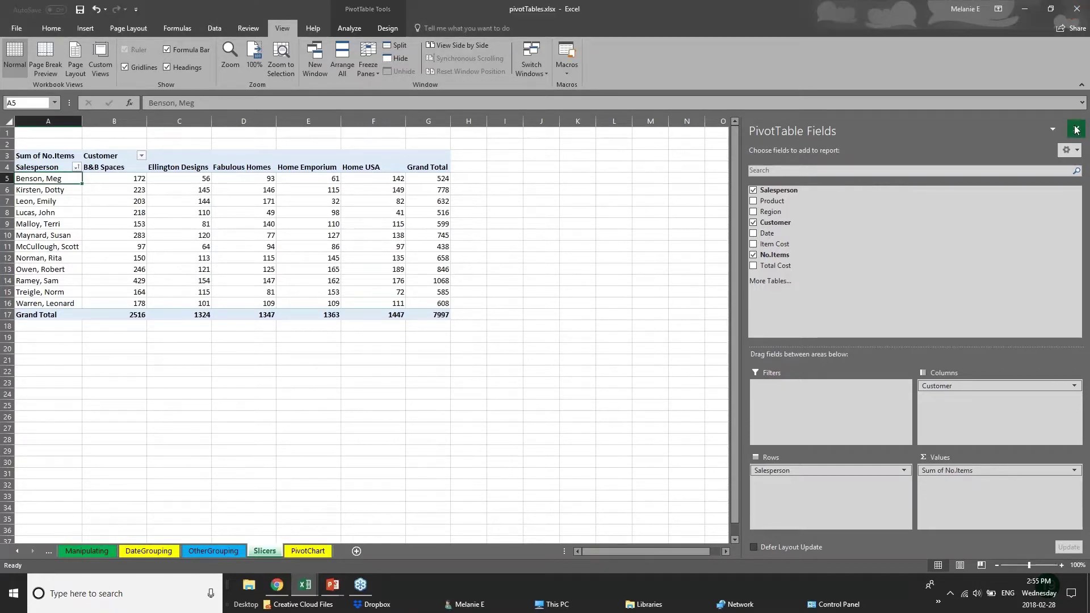
pyautogui.click(335, 291)
pyautogui.click(116, 303)
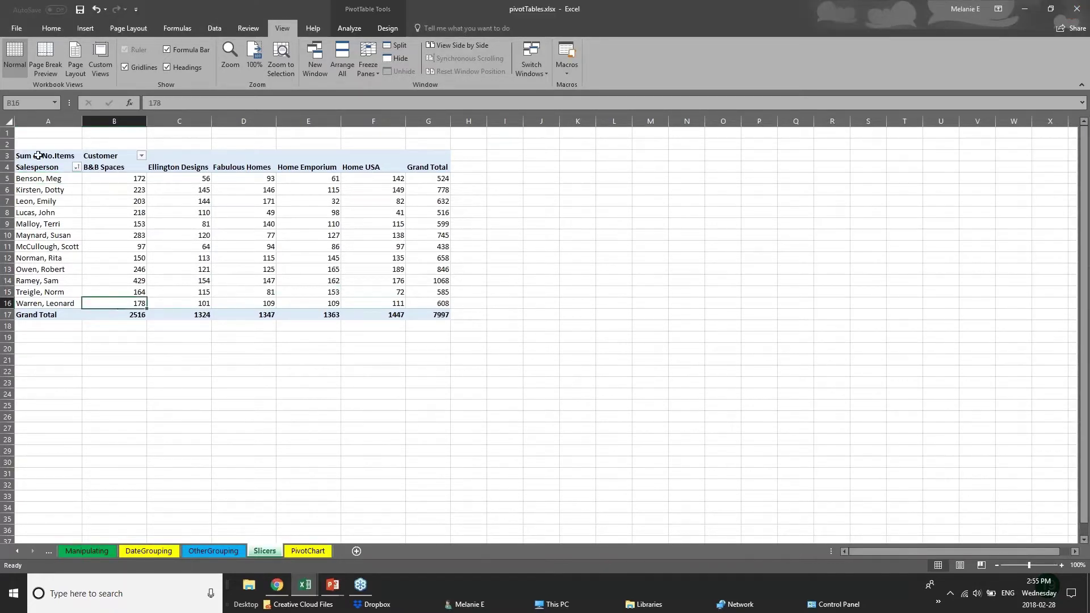
pyautogui.click(41, 149)
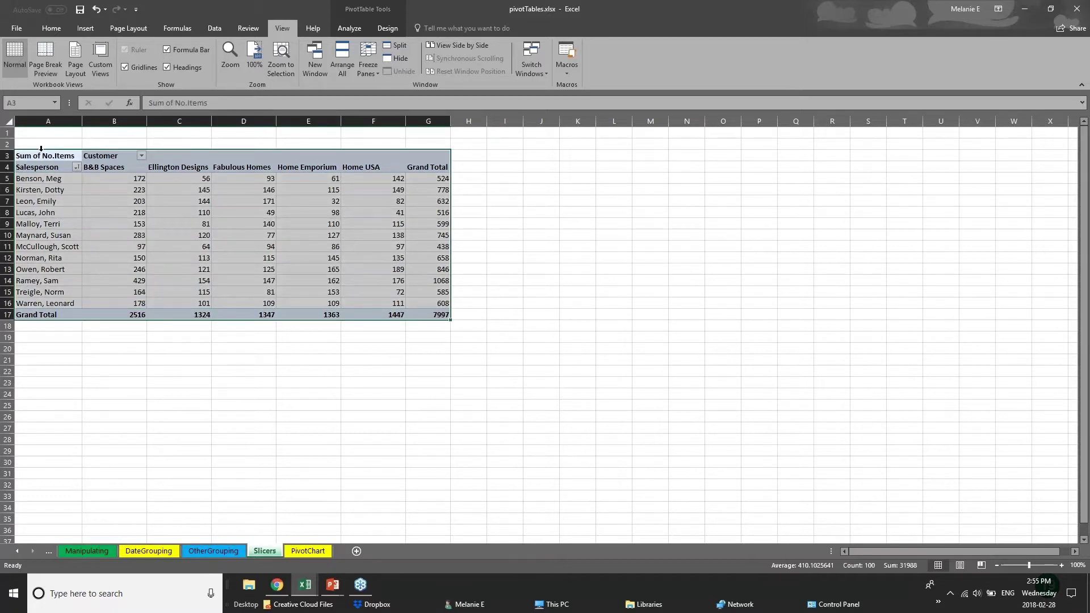
# Step: Glance at the slide show, then return to the pivotTables.xlsx workbook
pyautogui.click(334, 588)
pyautogui.click(362, 545)
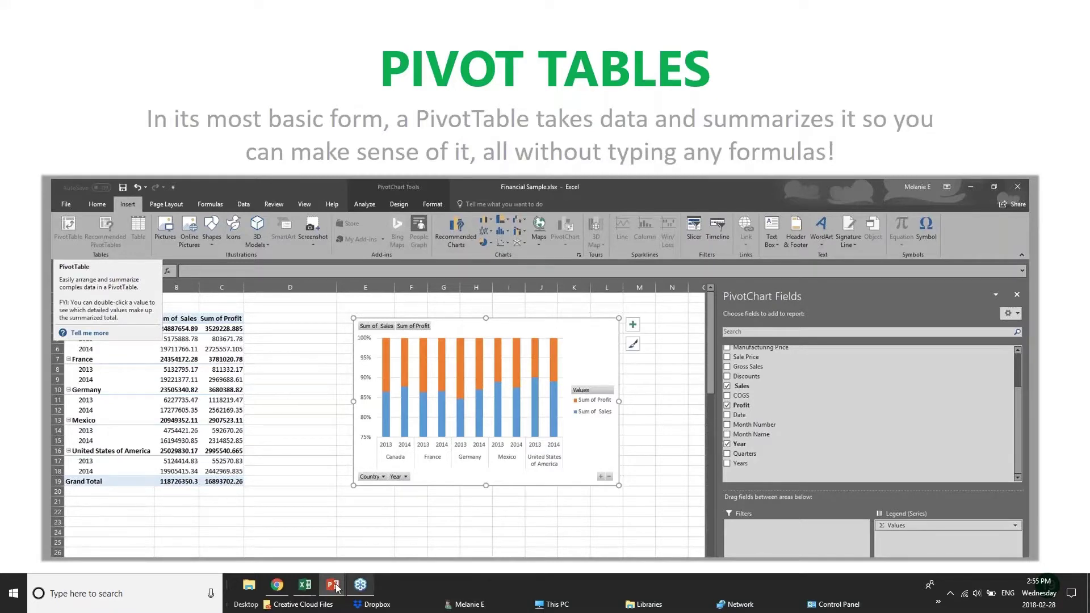
pyautogui.click(305, 584)
pyautogui.click(318, 545)
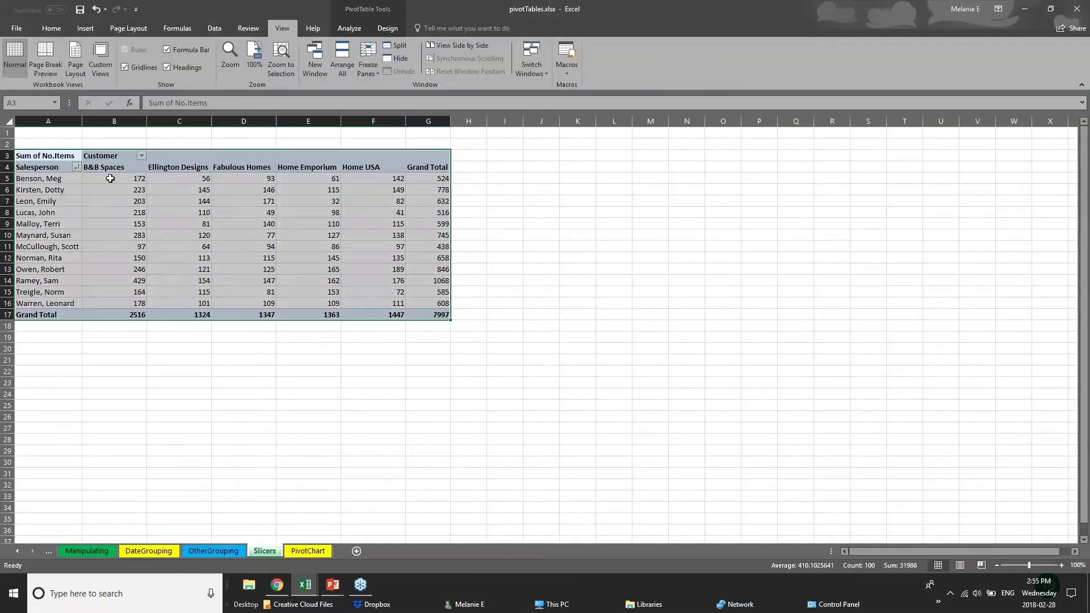
# Step: Highlight salesperson rows and the Ellington Designs values in column C
pyautogui.click(30, 181)
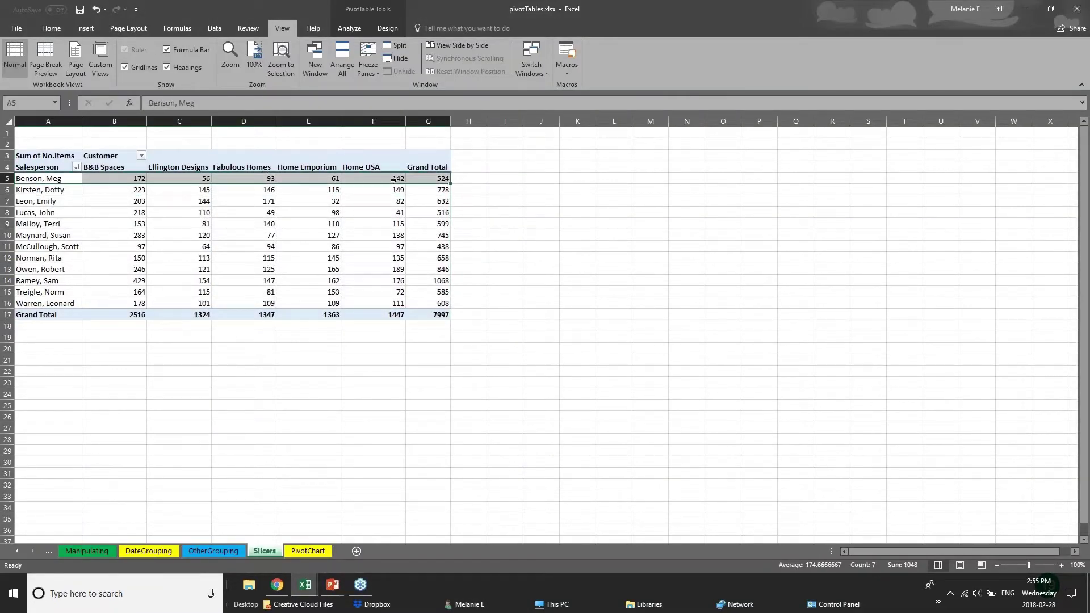
pyautogui.click(467, 178)
pyautogui.moveTo(70, 201); pyautogui.dragTo(135, 208)
pyautogui.click(178, 169)
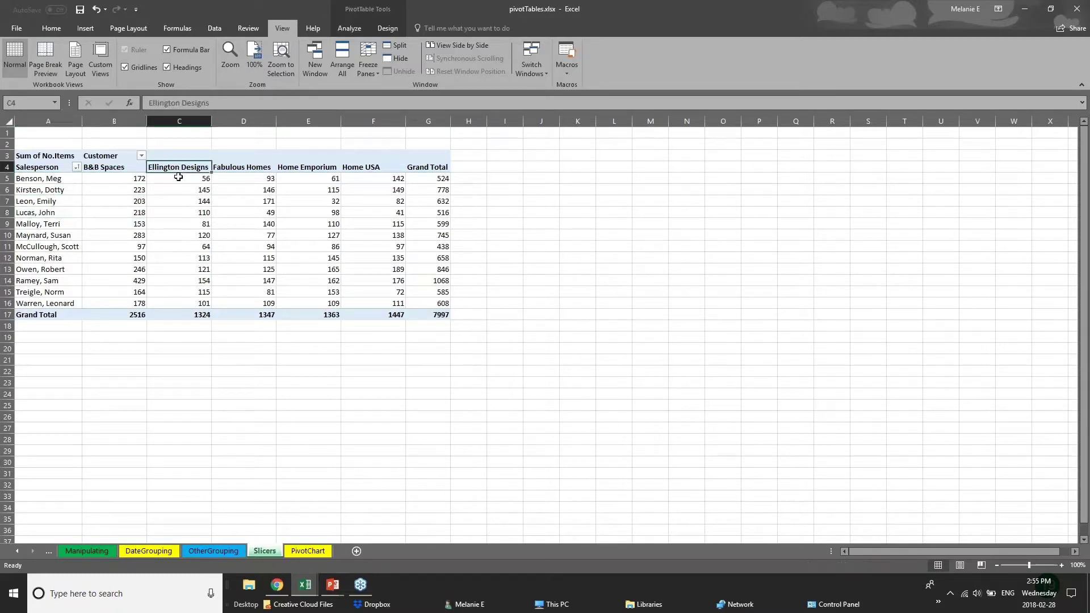
pyautogui.moveTo(178, 178); pyautogui.dragTo(179, 314)
pyautogui.click(231, 348)
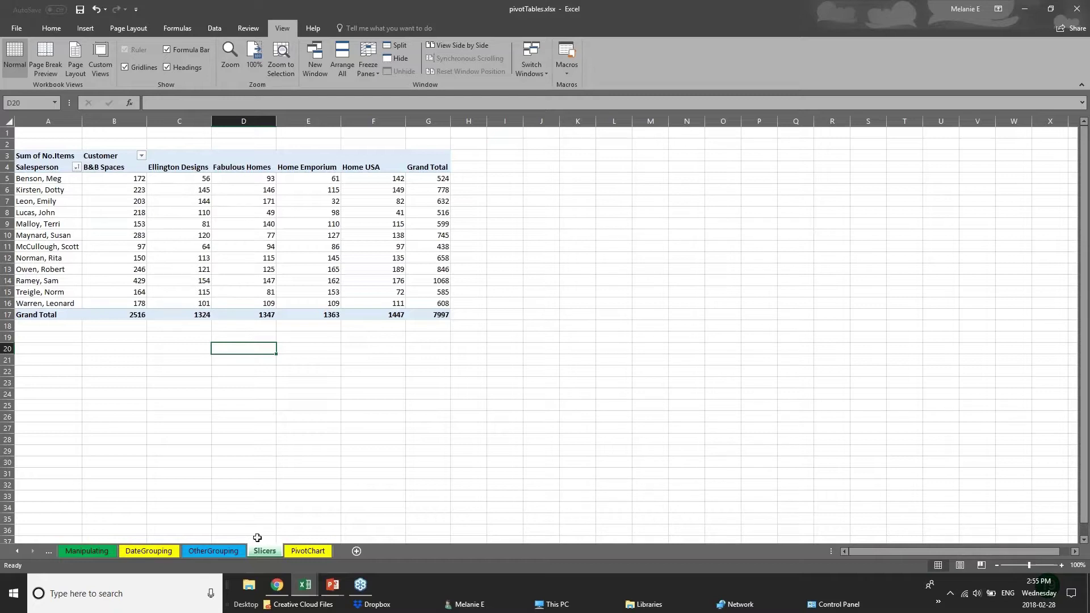
# Step: Click through the OtherGrouping and neighbouring sheet tabs
pyautogui.click(226, 551)
pyautogui.click(293, 550)
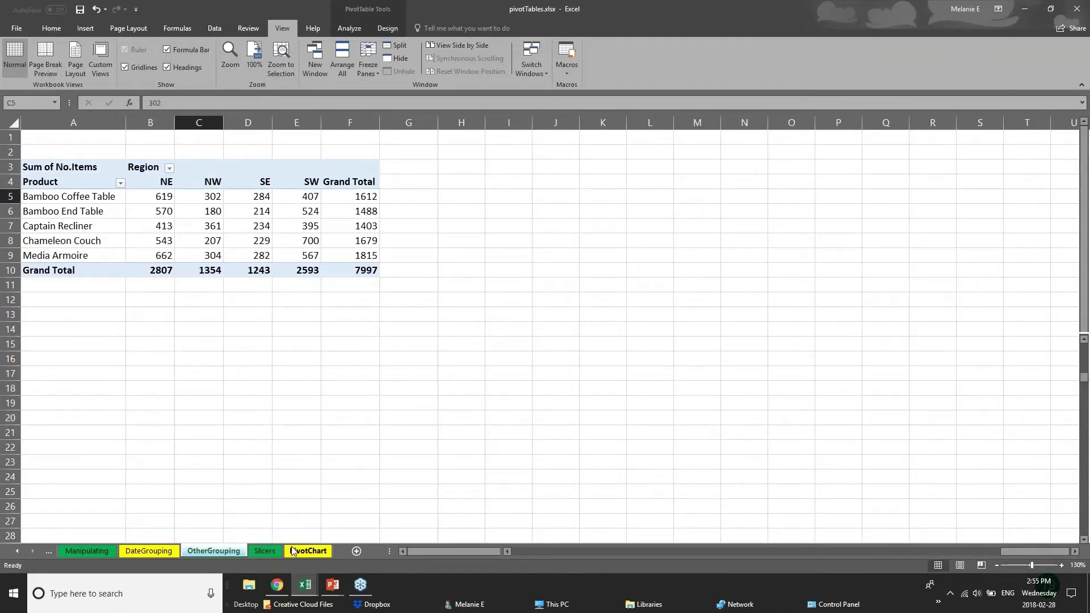
pyautogui.click(272, 550)
# Step: On the PivotTable sheet of 01 - Examples.xlsx, delete the old Sum of Total Cost pivot
pyautogui.moveTo(305, 584)
pyautogui.click(226, 547)
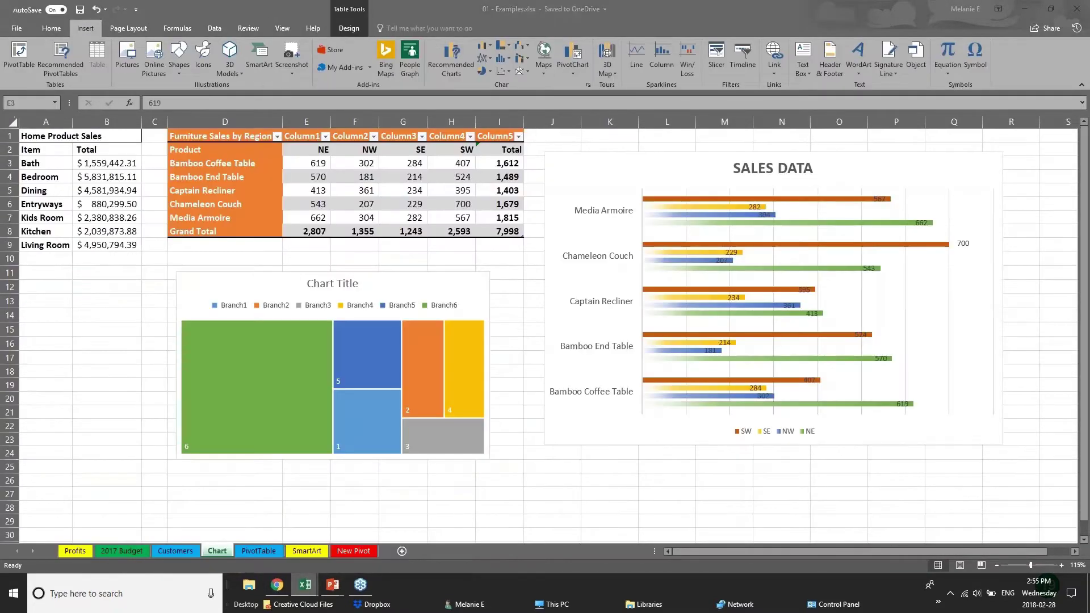
pyautogui.click(264, 553)
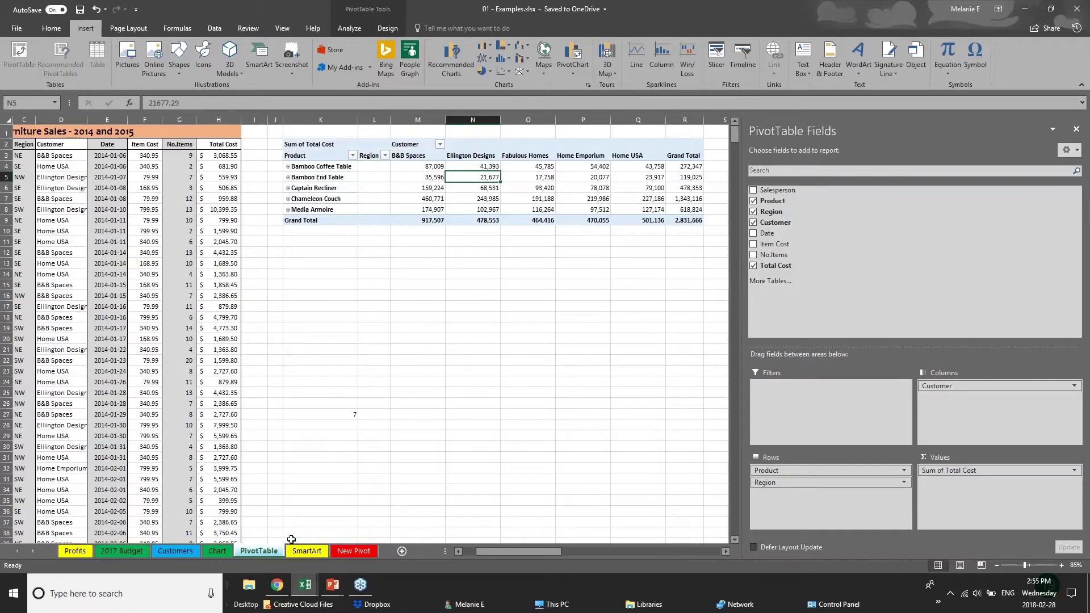
pyautogui.click(1076, 129)
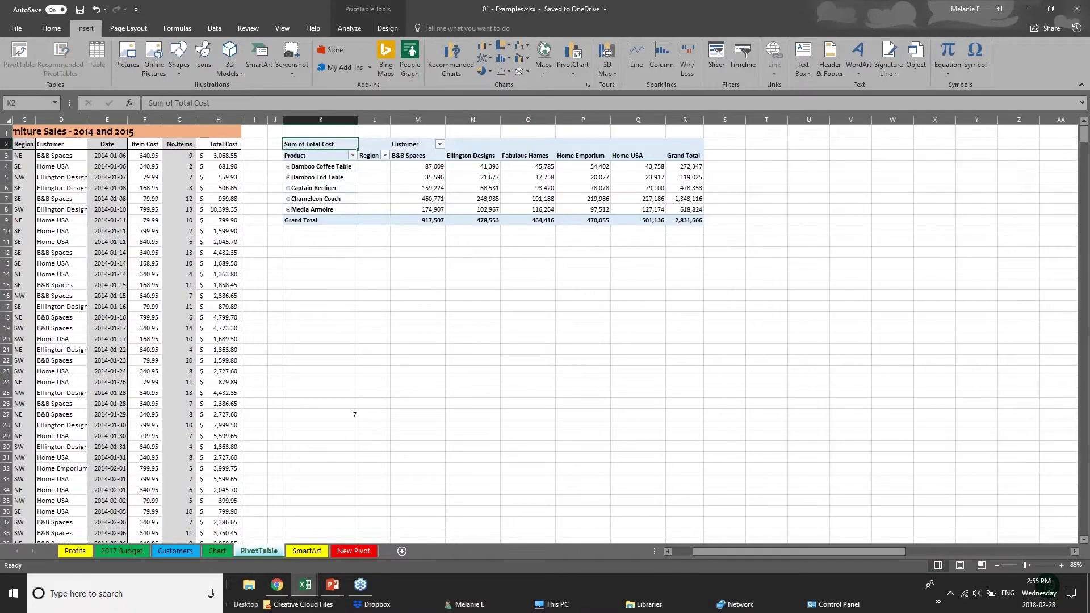
pyautogui.moveTo(296, 129); pyautogui.dragTo(768, 238)
pyautogui.press('Delete')
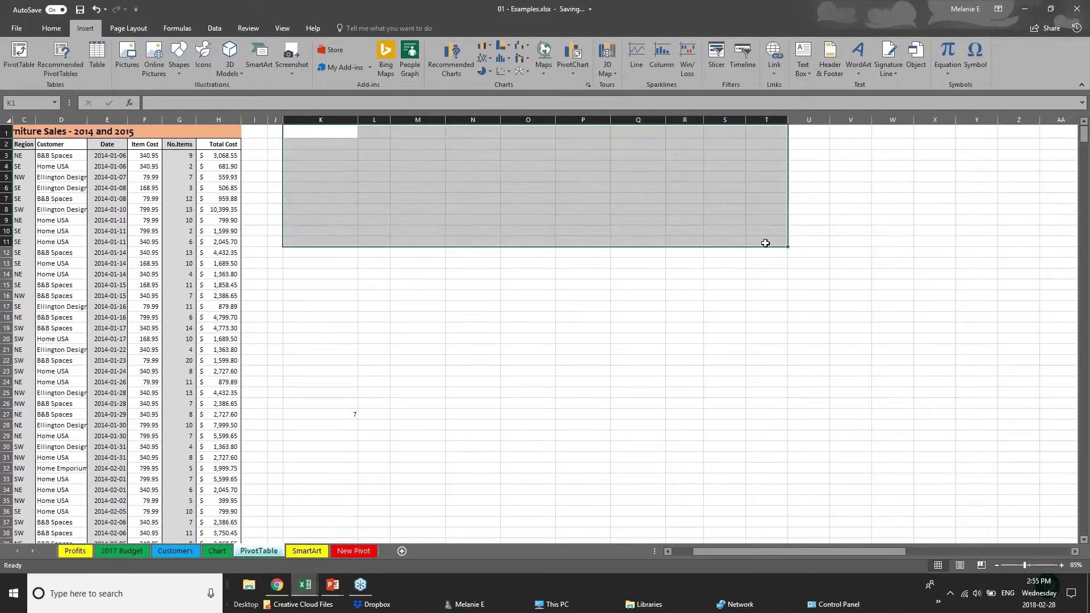
# Step: Inspect the sales data: Salesperson cells, Total Cost formula in H10, and Region in C3
pyautogui.click(155, 230)
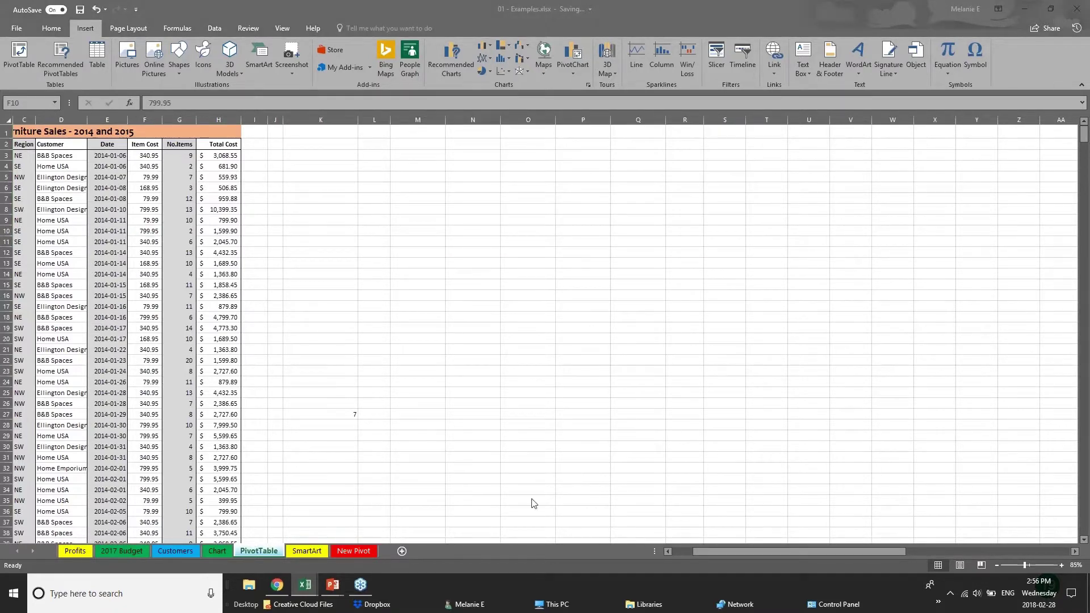
pyautogui.click(709, 547)
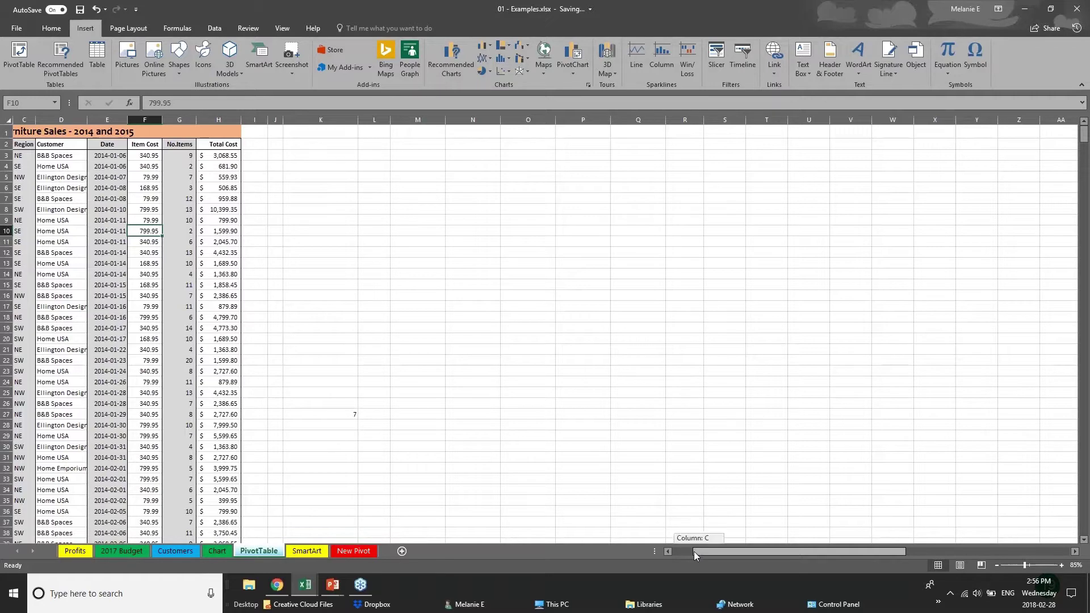
pyautogui.moveTo(694, 553); pyautogui.dragTo(673, 550)
pyautogui.click(53, 178)
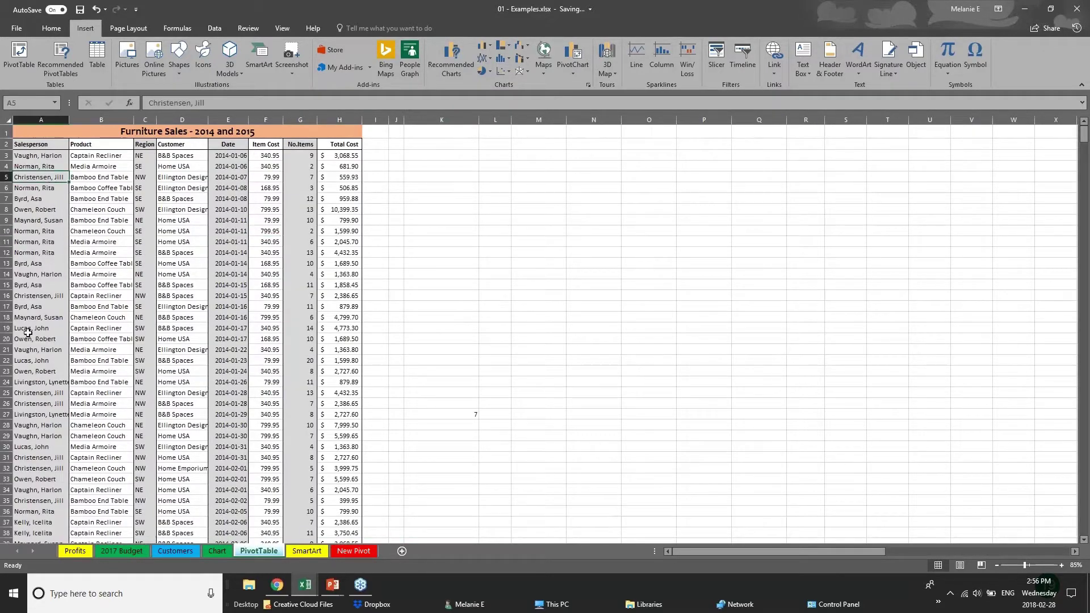
pyautogui.scroll(-4, 27, 332)
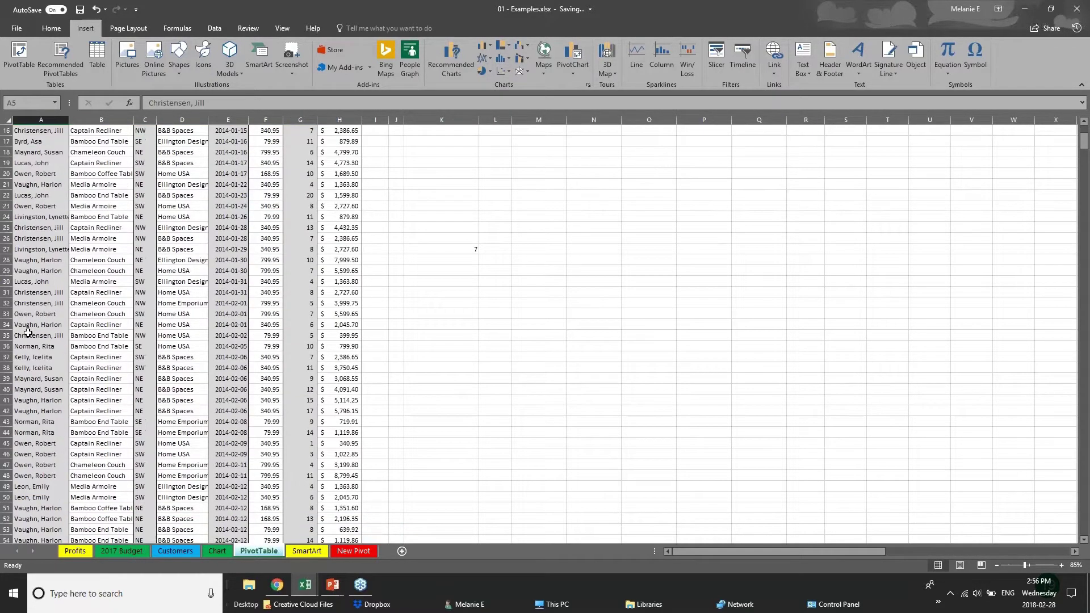
pyautogui.scroll(4, 164, 221)
pyautogui.click(332, 159)
pyautogui.click(335, 228)
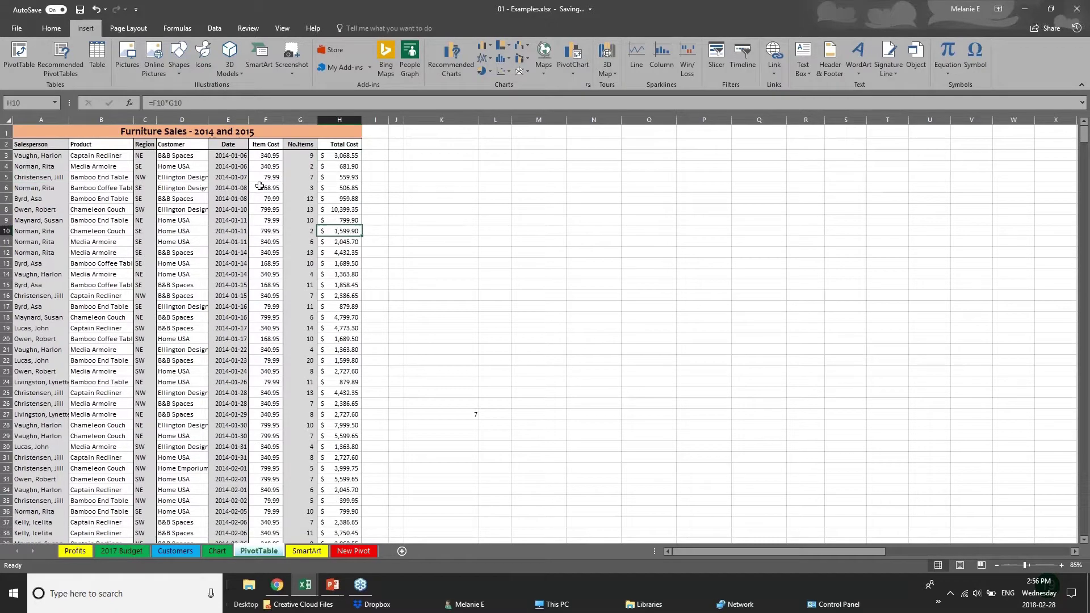
pyautogui.click(145, 161)
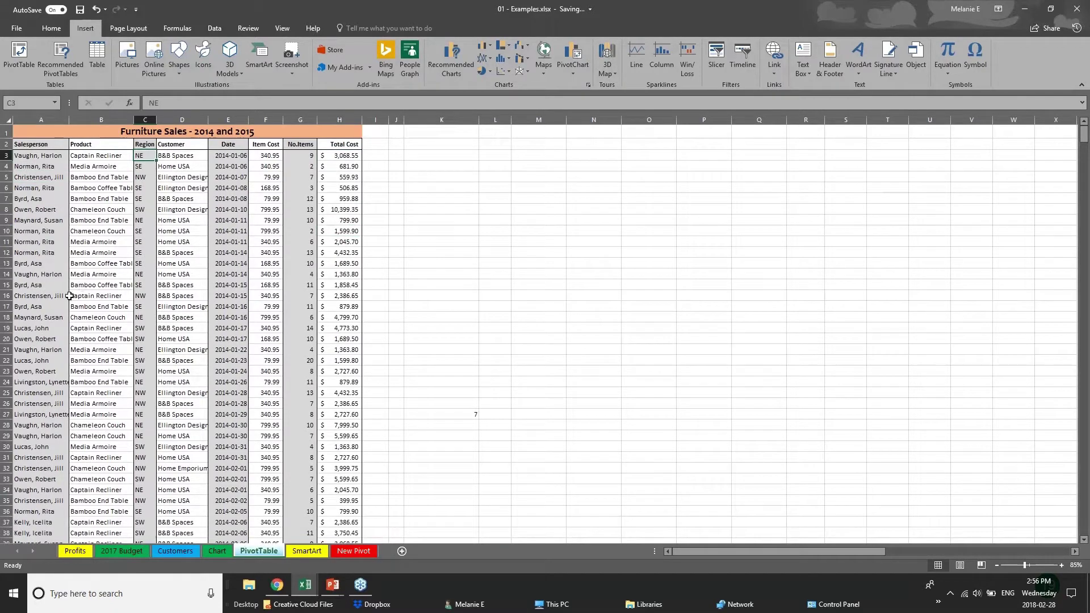
pyautogui.click(62, 317)
# Step: Scroll through the data, then select the whole sheet and empty cell K14
pyautogui.scroll(-5, 71, 453)
pyautogui.scroll(-20, 71, 452)
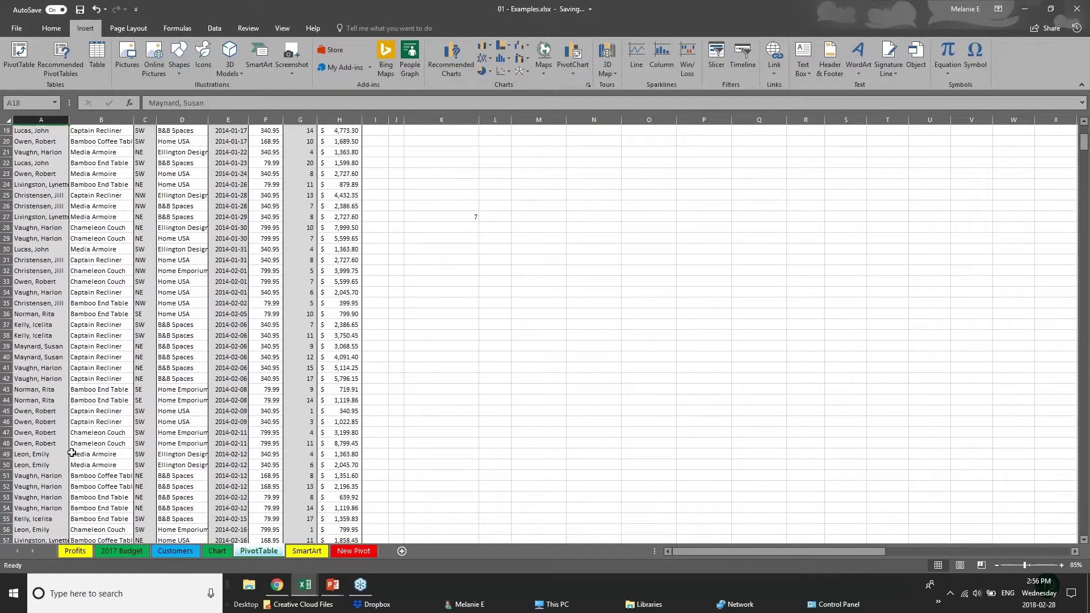
pyautogui.scroll(9, 71, 452)
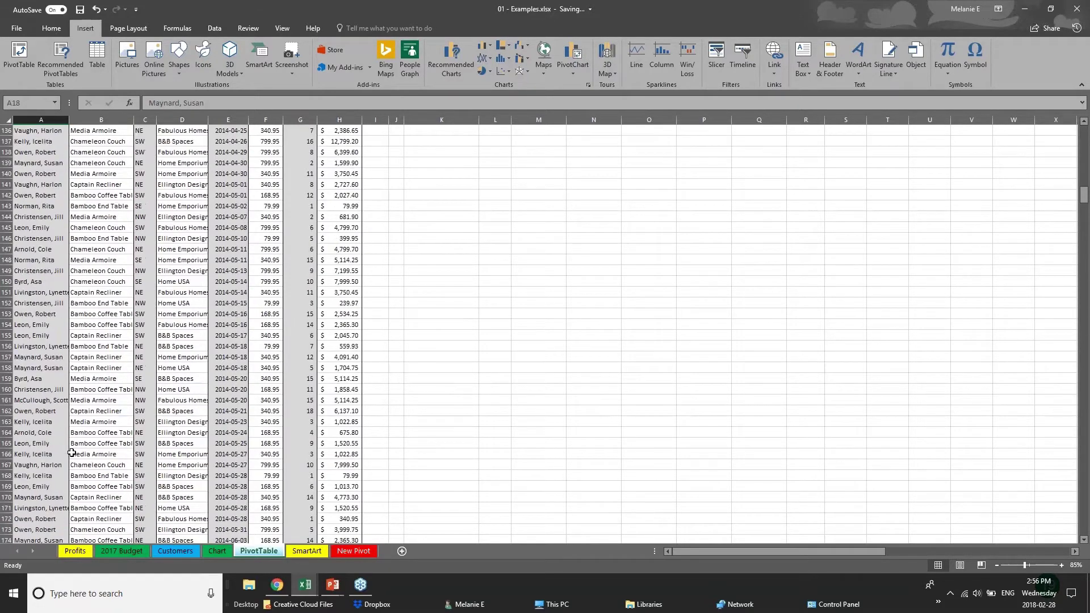
pyautogui.scroll(19, 72, 452)
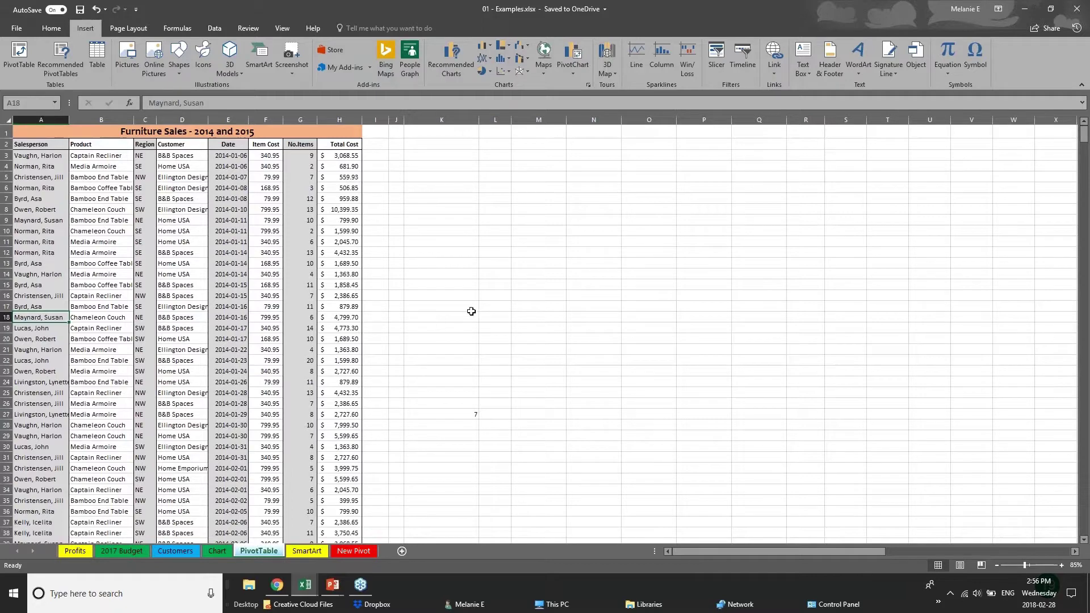
pyautogui.click(8, 122)
pyautogui.click(443, 273)
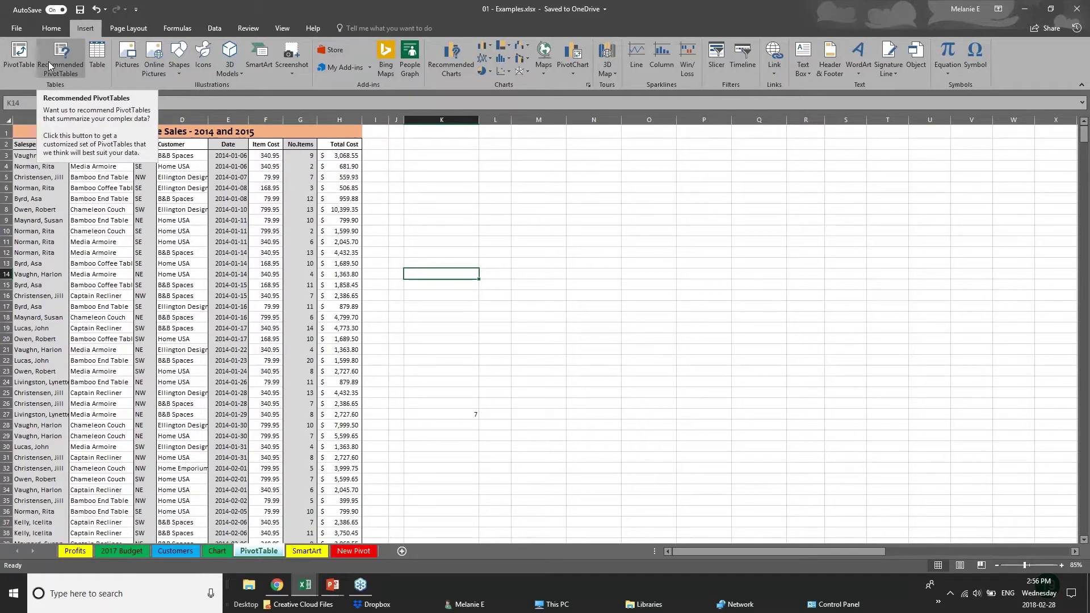
# Step: Try a PivotTable from the whole sheet, hit the invalid field name warning, and cancel
pyautogui.click(16, 68)
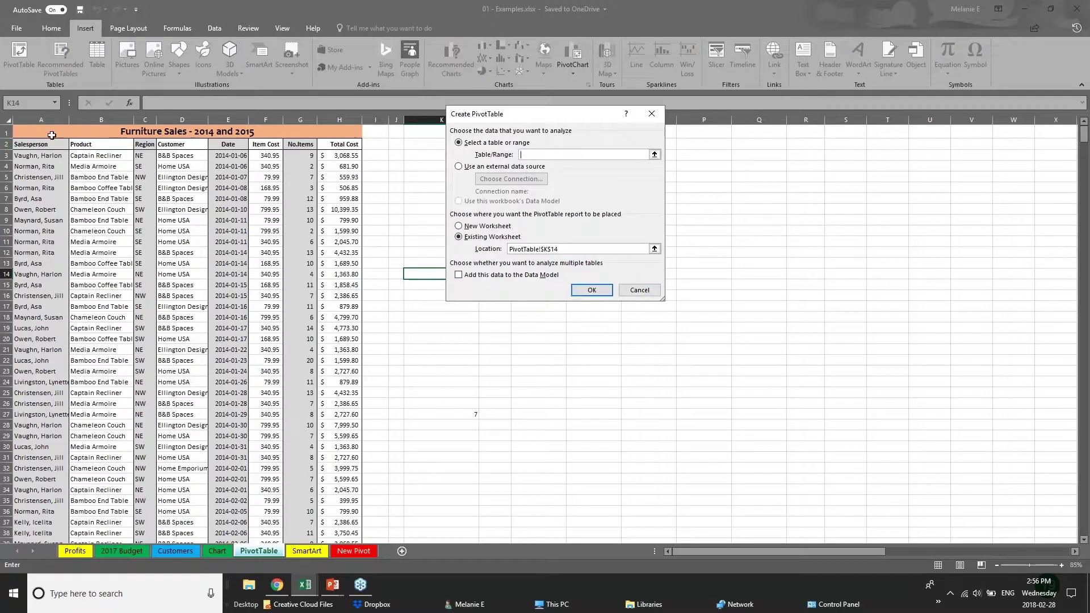
pyautogui.click(5, 118)
pyautogui.press('Return')
pyautogui.click(5, 119)
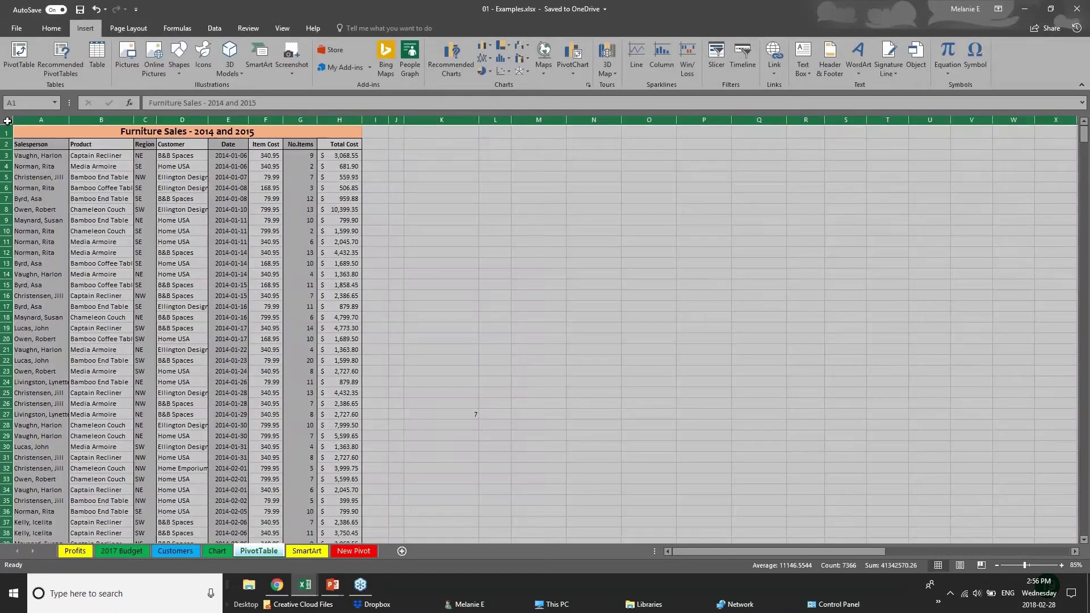
pyautogui.click(17, 52)
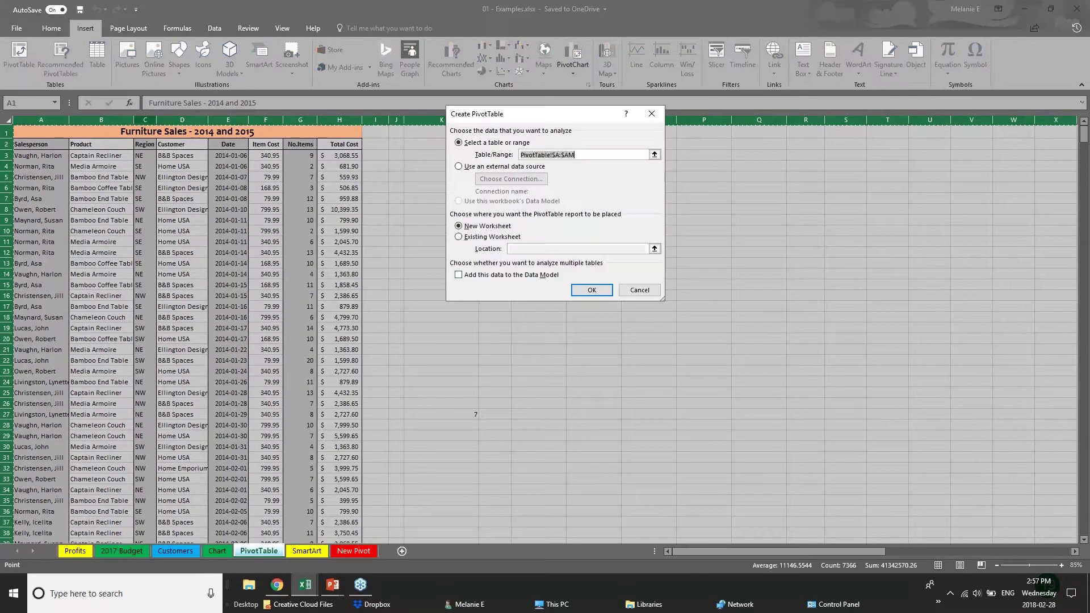
pyautogui.click(600, 358)
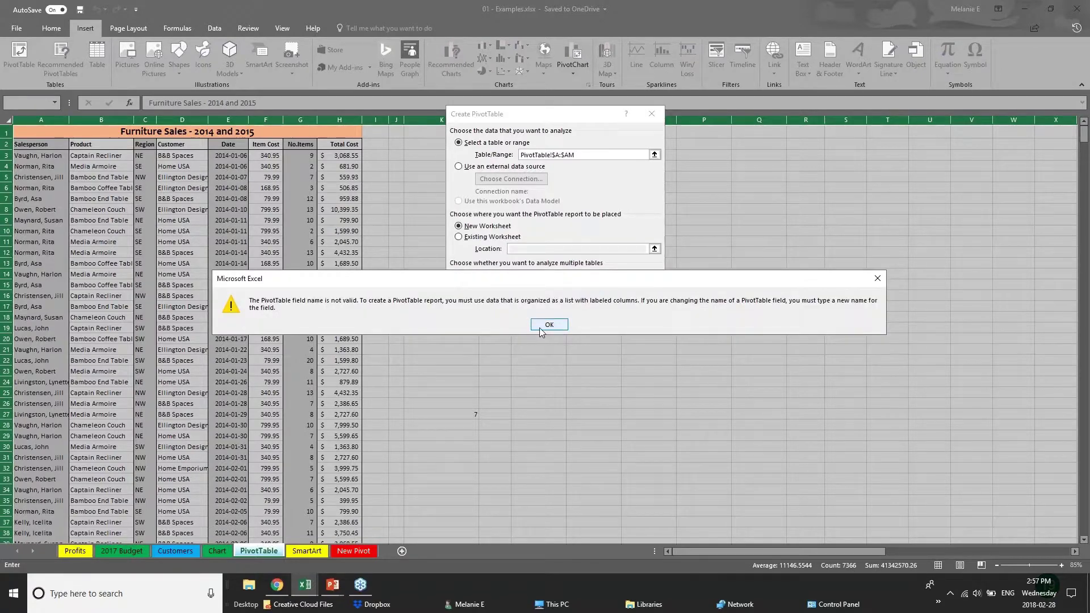
pyautogui.click(544, 327)
pyautogui.click(578, 293)
pyautogui.click(552, 325)
pyautogui.click(630, 293)
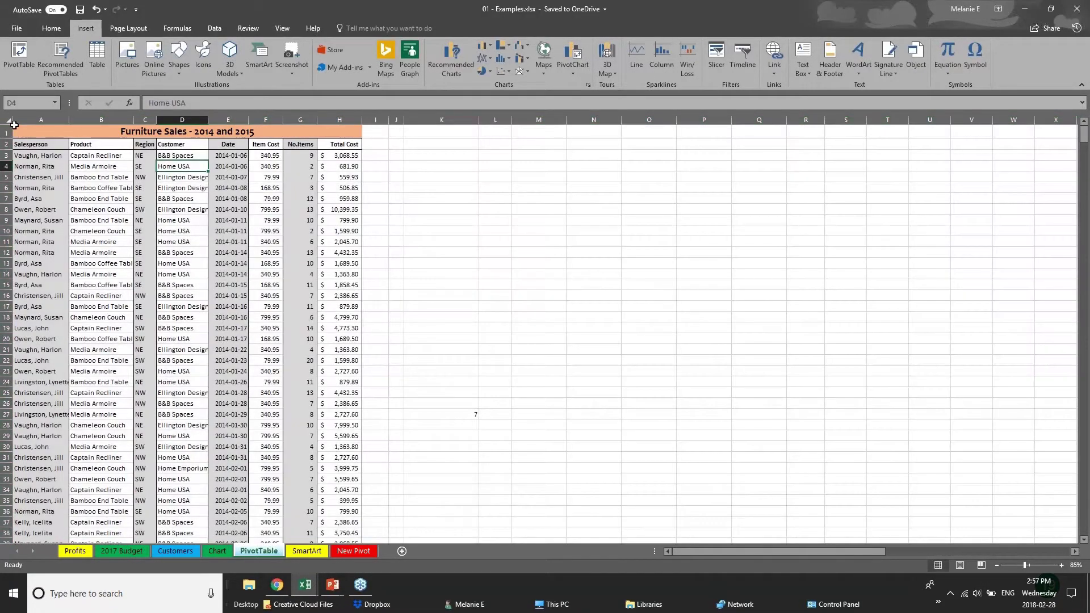
# Step: Build an empty PivotTable from columns A–H on a new worksheet
pyautogui.click(24, 117)
pyautogui.hotkey('ctrl', 'shift', 'Right')
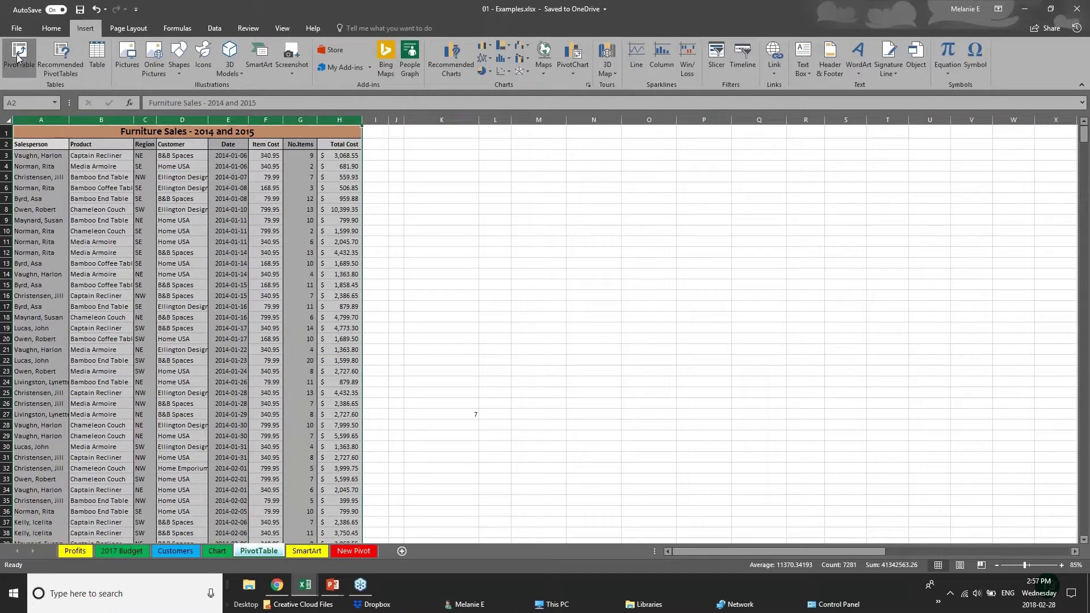
pyautogui.click(19, 55)
pyautogui.press('Return')
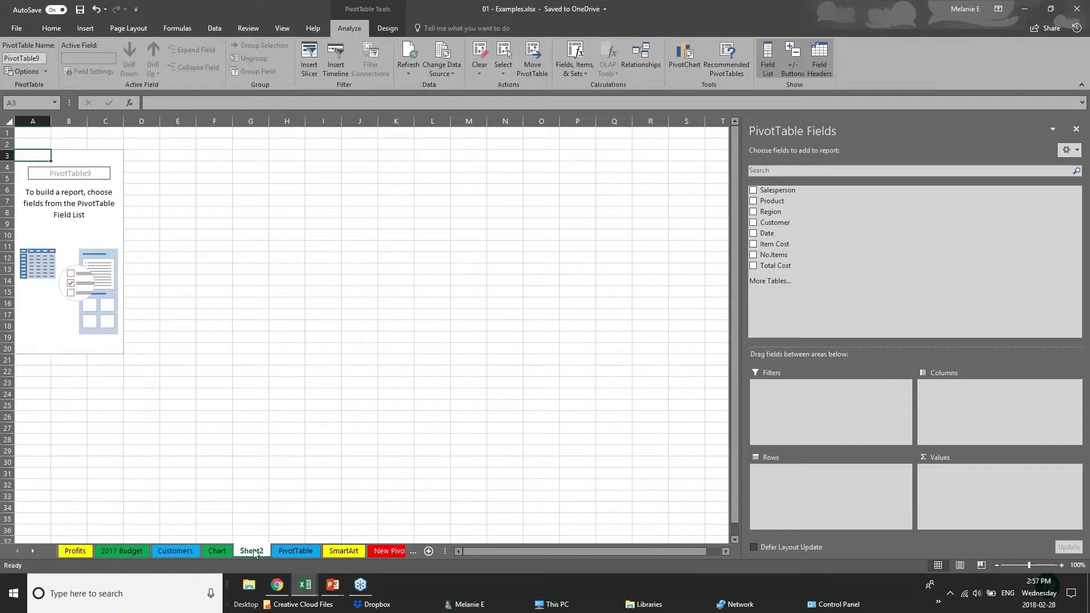
# Step: Rename Sheet2 to 'PIVOT 2' and add Region to the pivot rows
pyautogui.doubleClick(262, 552)
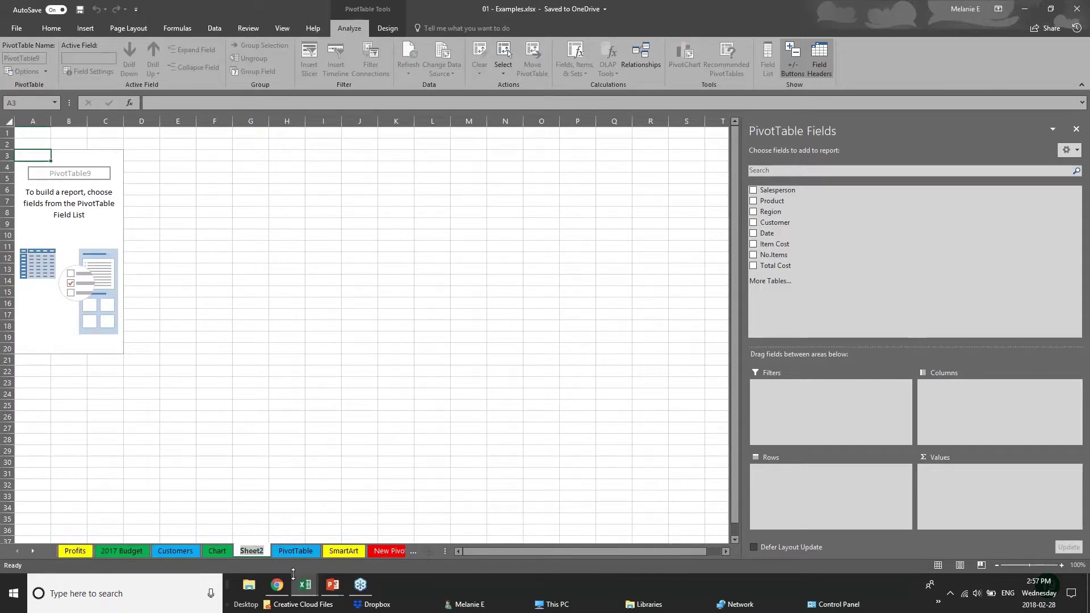
pyautogui.write('PIVO')
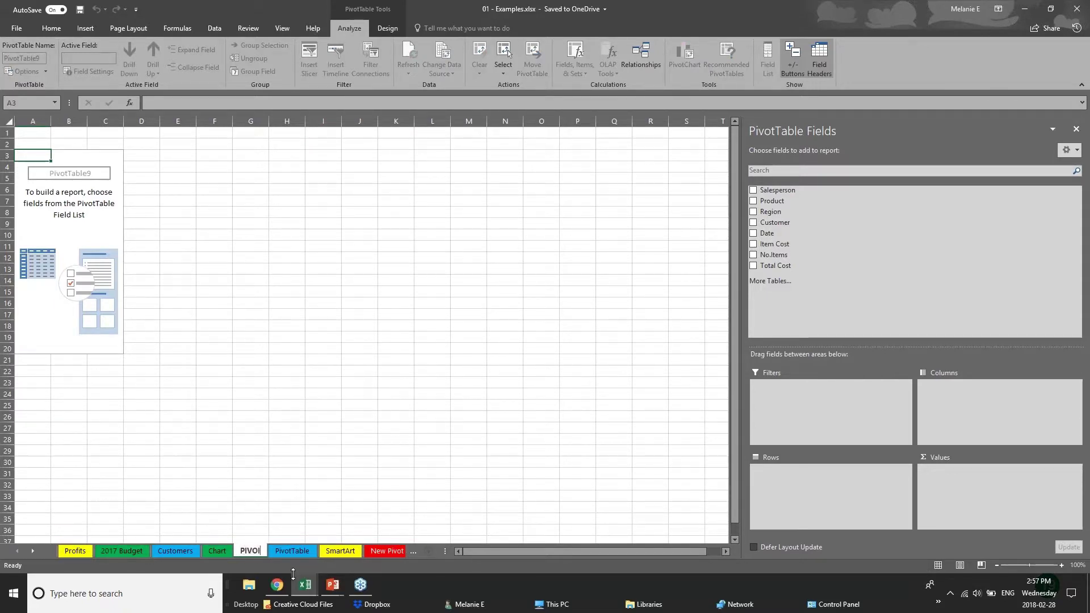
pyautogui.write('T 2')
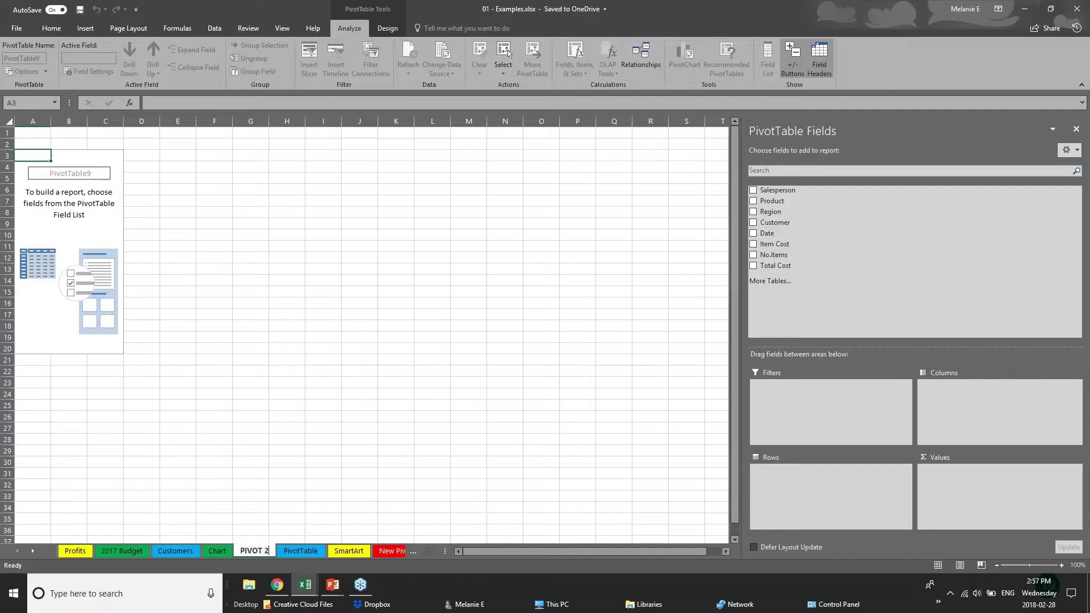
pyautogui.click(81, 176)
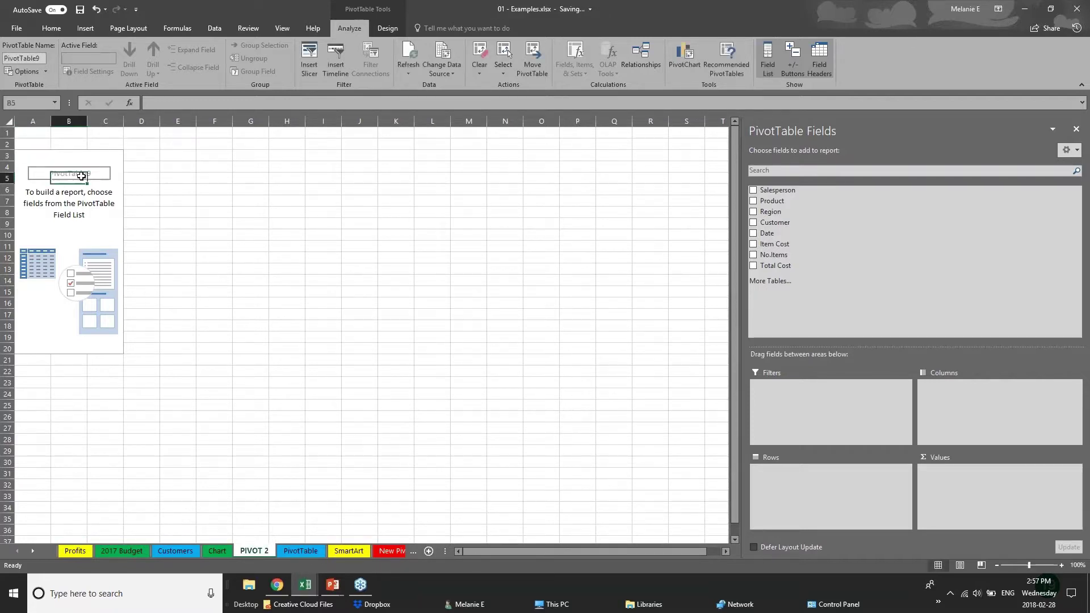
pyautogui.click(81, 168)
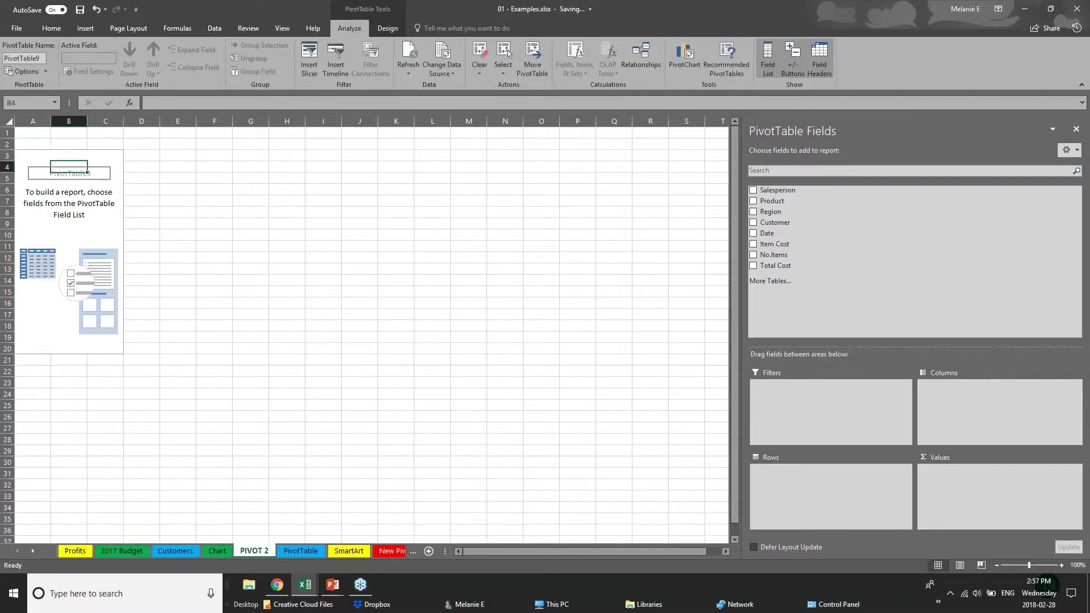
pyautogui.click(1074, 9)
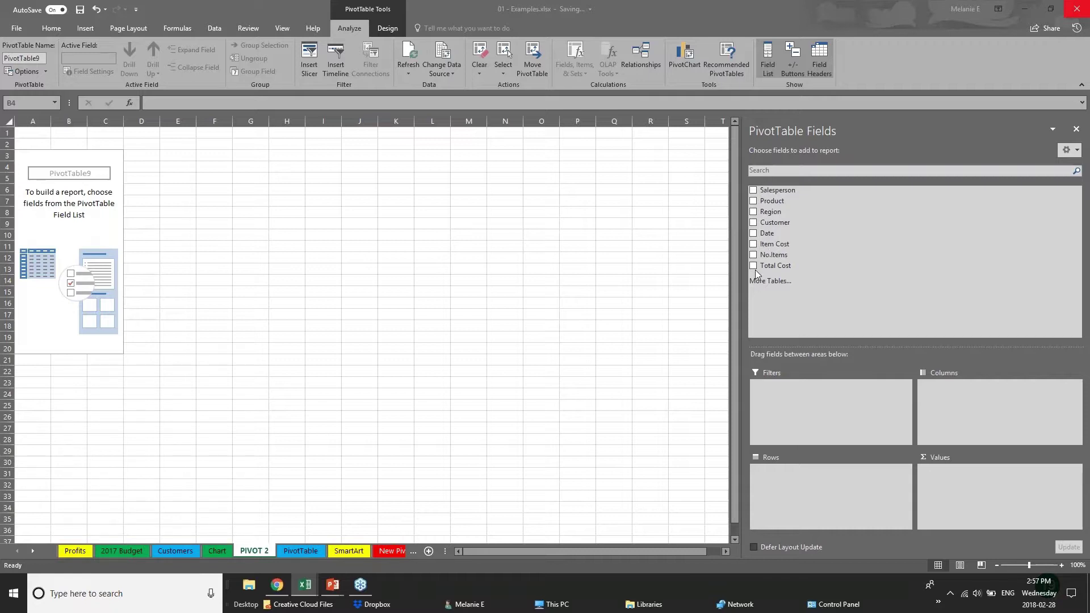
pyautogui.click(753, 213)
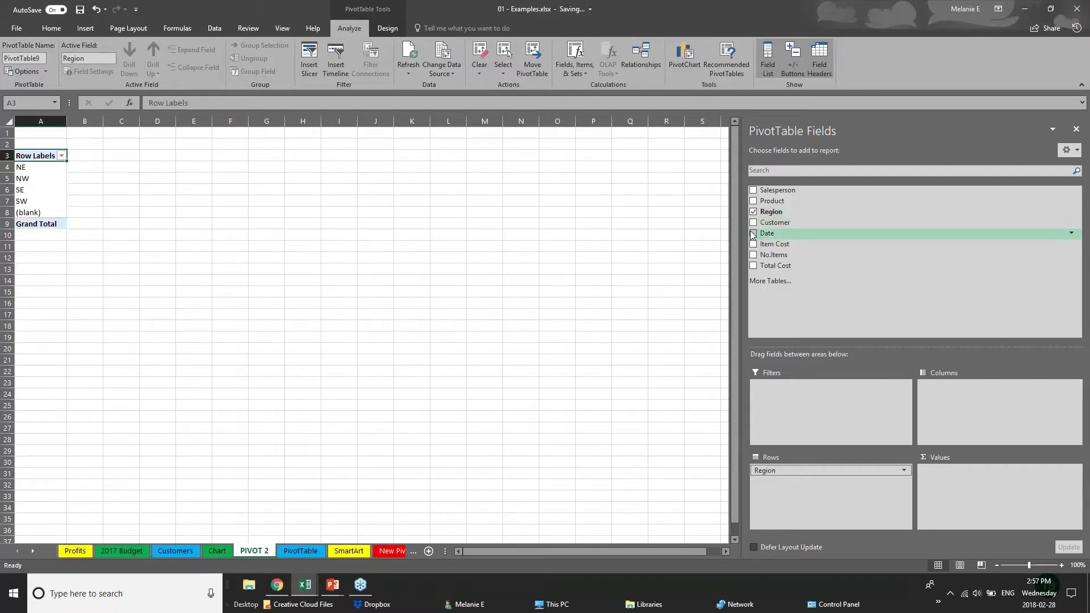
# Step: Add Date, then drop Quarters and Date so Rows holds Region with Years beneath
pyautogui.click(752, 234)
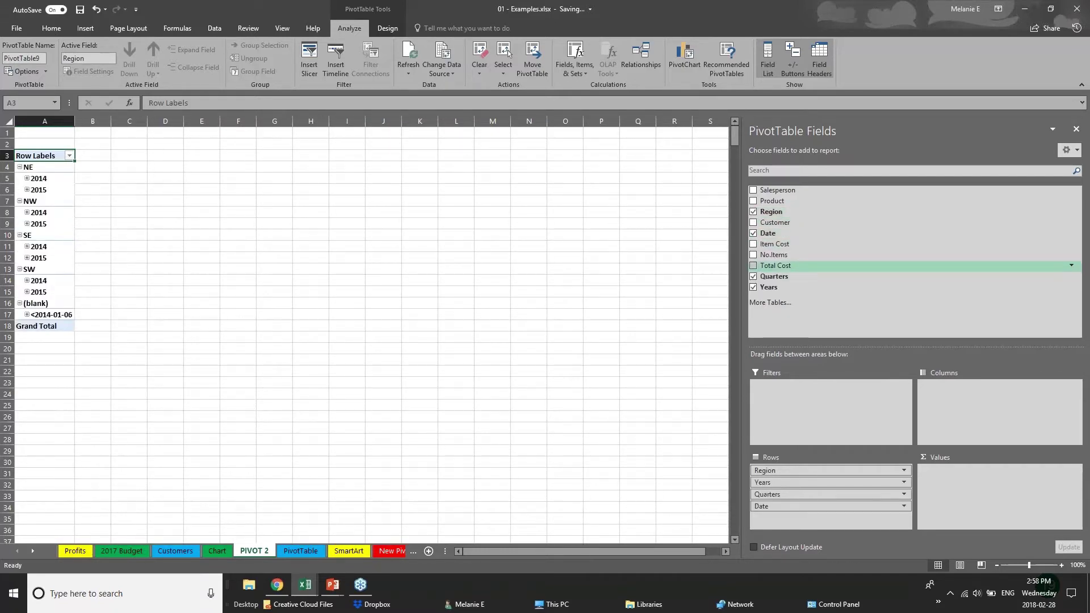
pyautogui.click(753, 276)
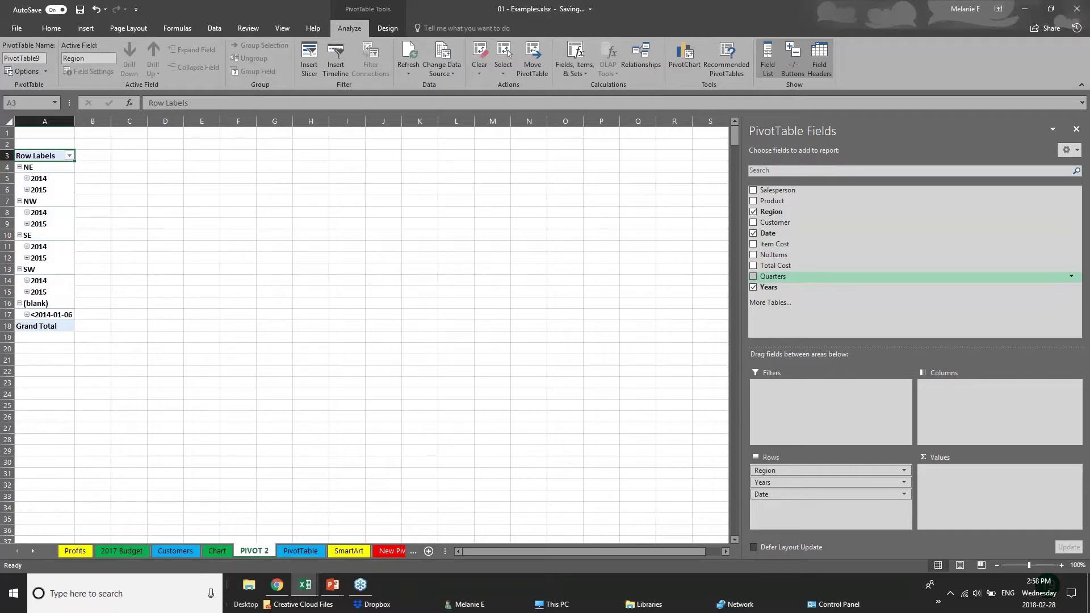
pyautogui.click(753, 233)
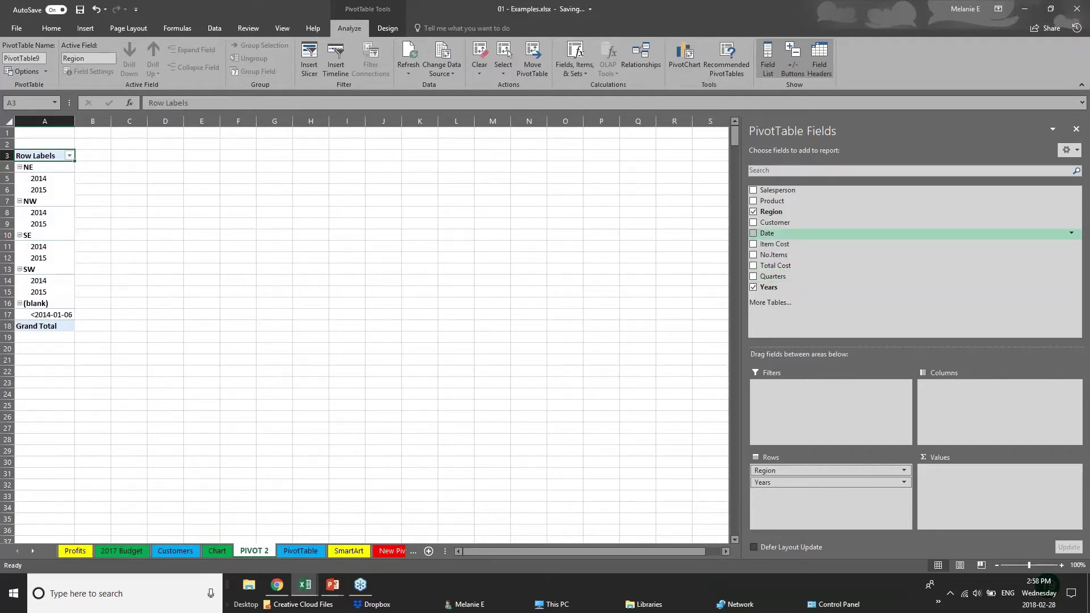
# Step: Add Total Cost to the values (Grand Total 2831665.67) and widen column A
pyautogui.click(754, 266)
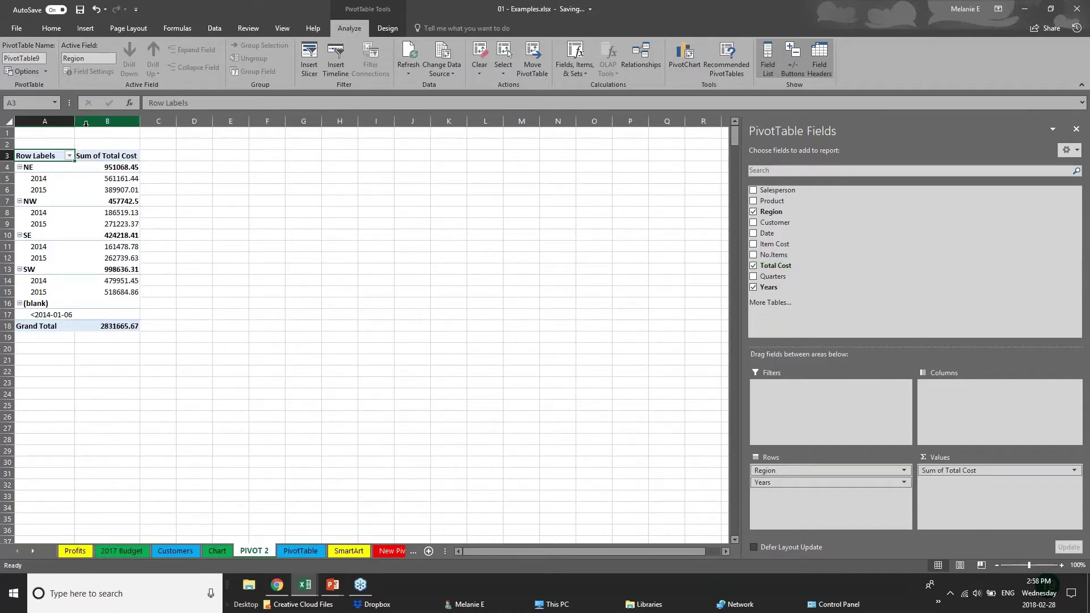
pyautogui.moveTo(74, 123); pyautogui.dragTo(255, 121)
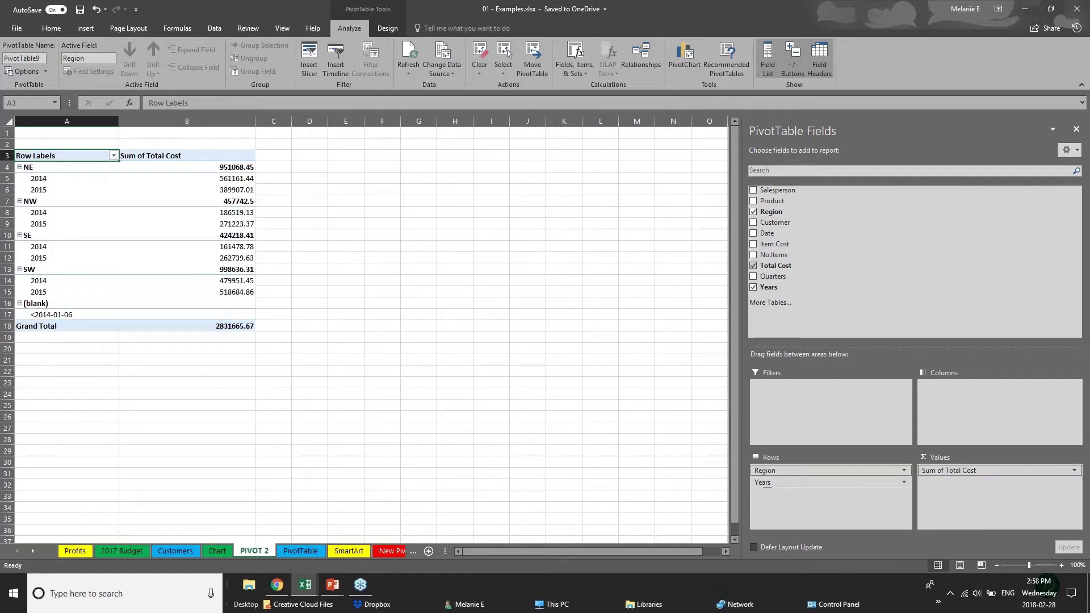
pyautogui.click(797, 482)
pyautogui.click(815, 482)
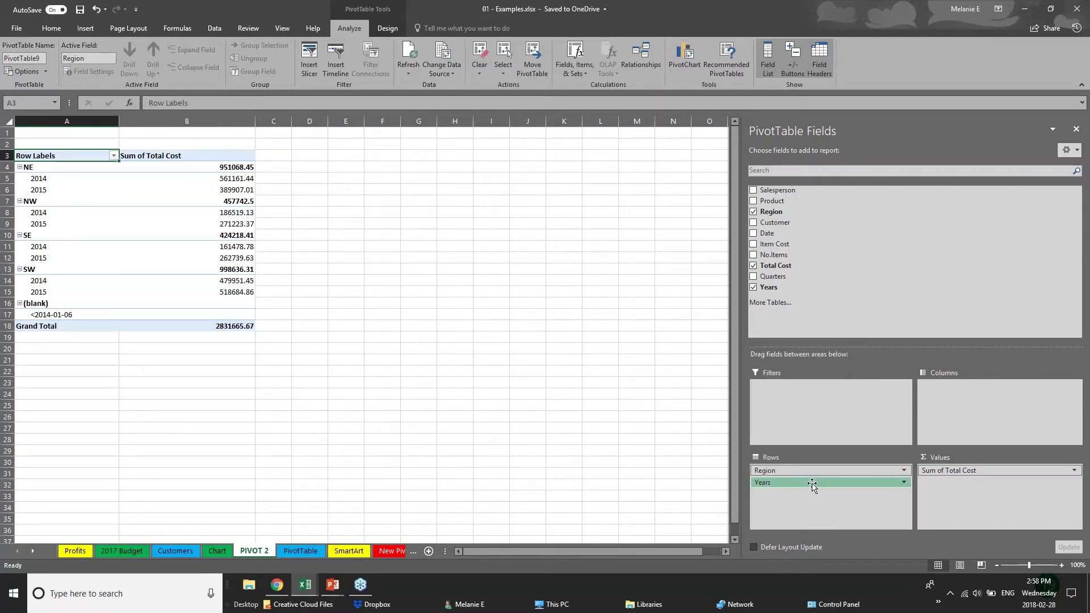
# Step: Move Years into the Columns area and check the NE and SW region values
pyautogui.moveTo(814, 482); pyautogui.dragTo(970, 404)
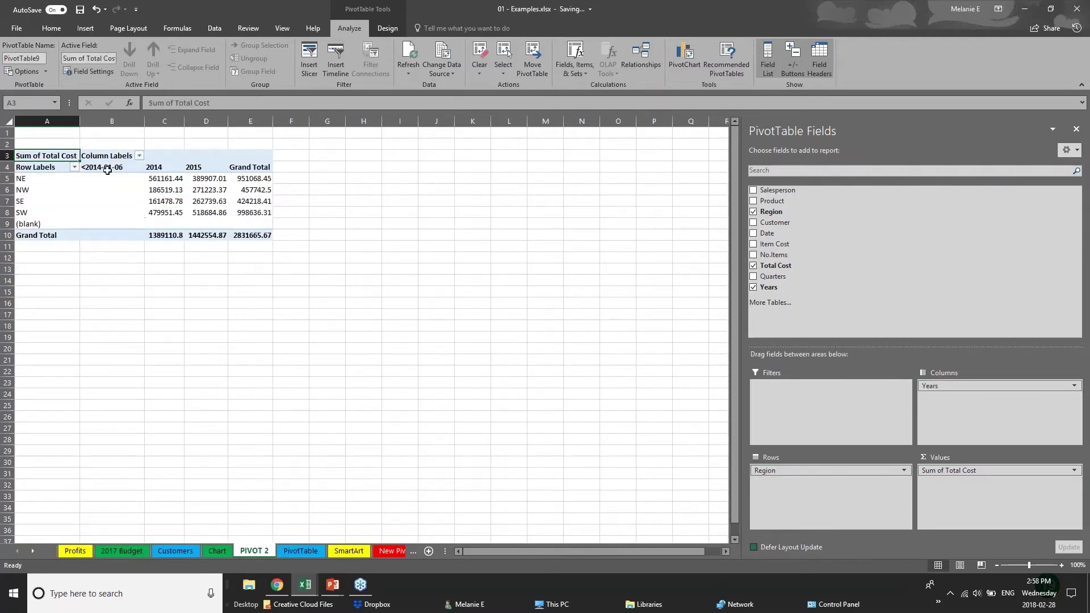
pyautogui.click(31, 183)
pyautogui.click(25, 214)
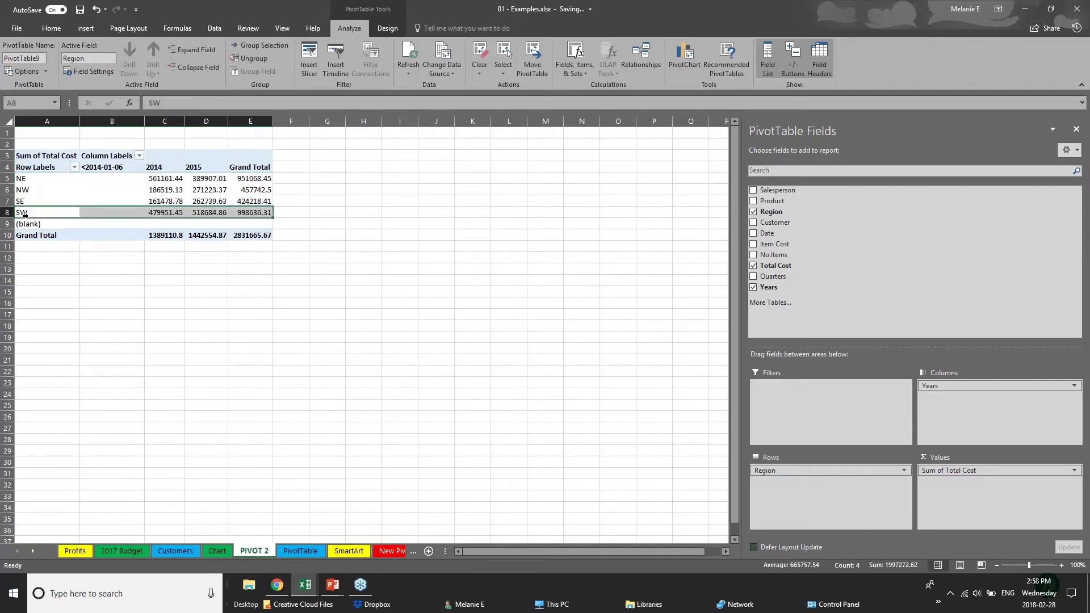
pyautogui.click(153, 180)
pyautogui.click(152, 202)
# Step: Check the 2015 column, then put Years in Rows and Region in Columns
pyautogui.click(222, 169)
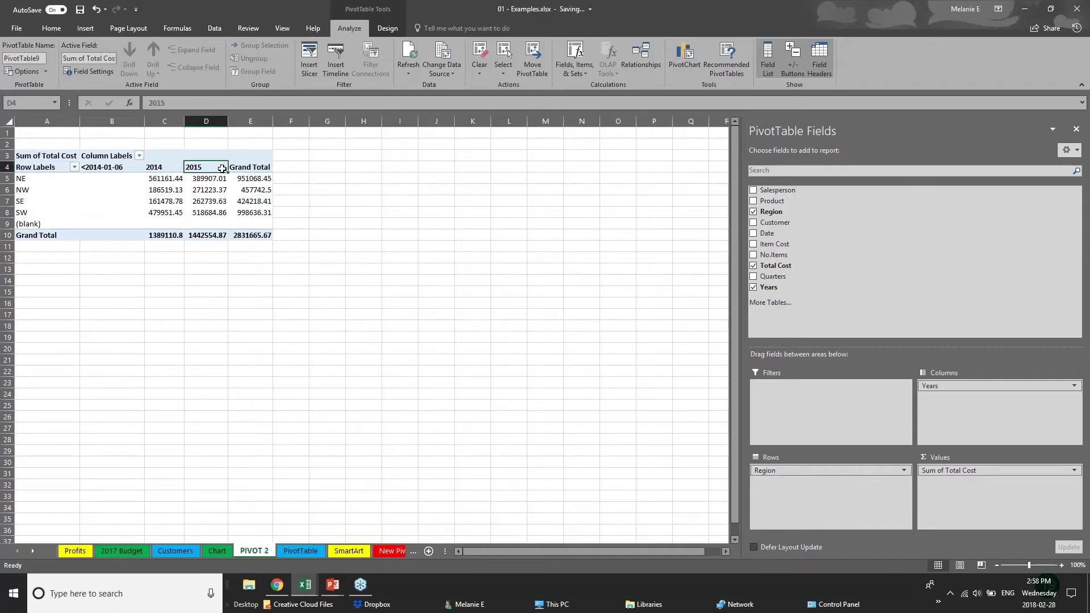
pyautogui.press('Down')
pyautogui.press('Down')
pyautogui.click(216, 211)
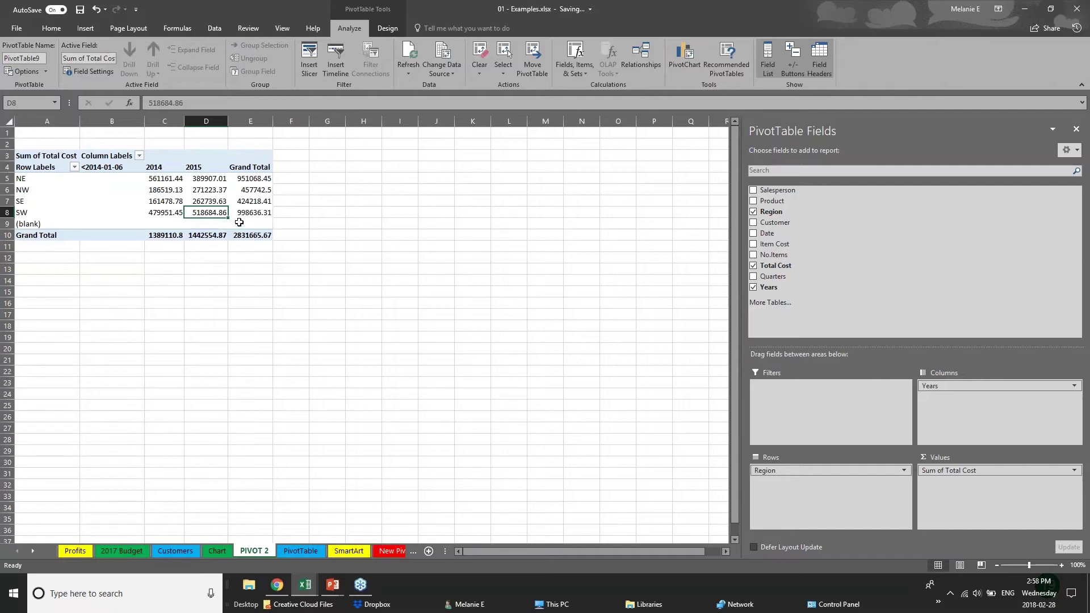
pyautogui.moveTo(965, 386)
pyautogui.mouseDown()
pyautogui.moveTo(834, 392)
pyautogui.moveTo(826, 488)
pyautogui.moveTo(810, 475)
pyautogui.moveTo(973, 397)
pyautogui.moveTo(965, 389)
pyautogui.mouseUp()
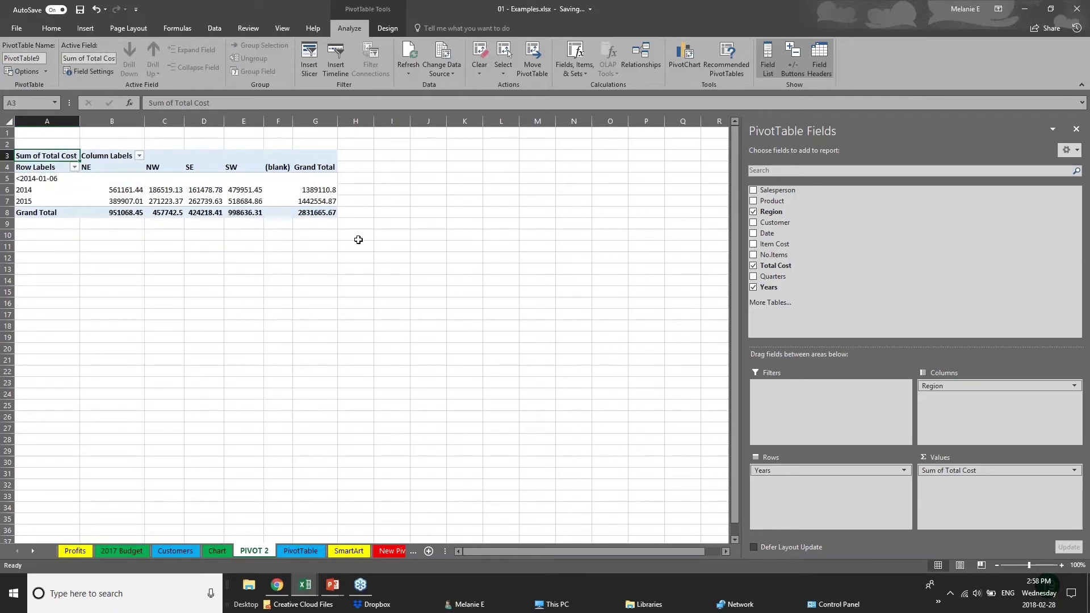
pyautogui.click(753, 222)
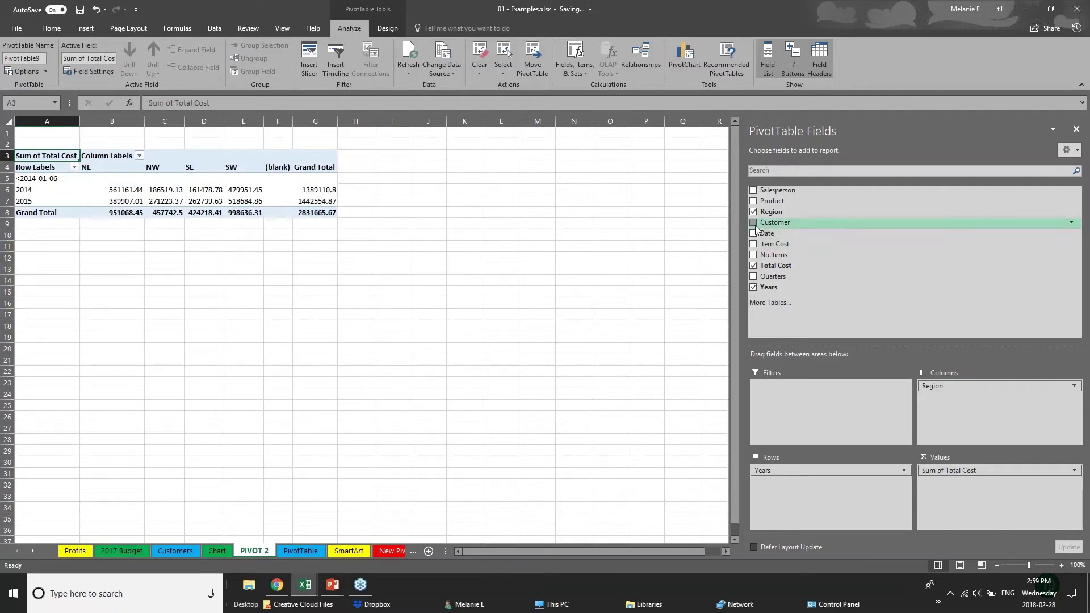
pyautogui.click(754, 233)
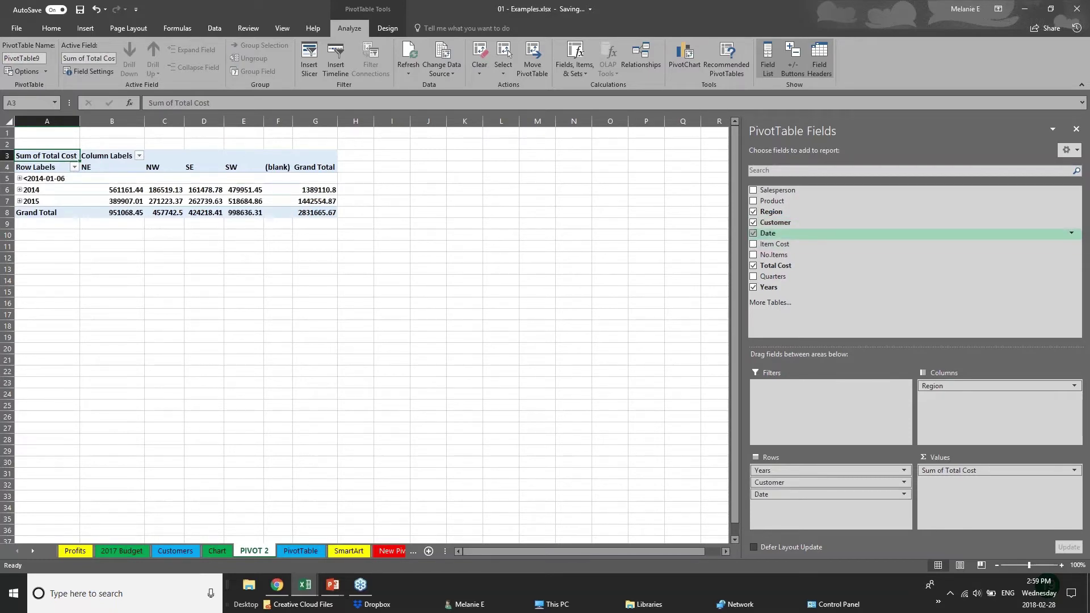
pyautogui.moveTo(795, 482); pyautogui.dragTo(965, 399)
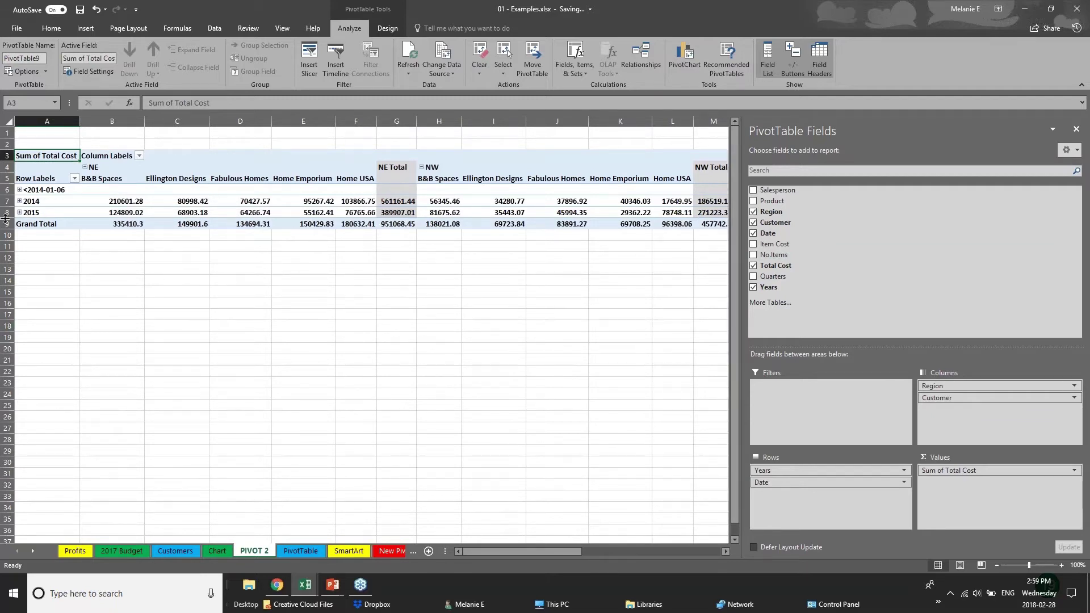
pyautogui.click(20, 190)
pyautogui.click(19, 190)
pyautogui.click(20, 201)
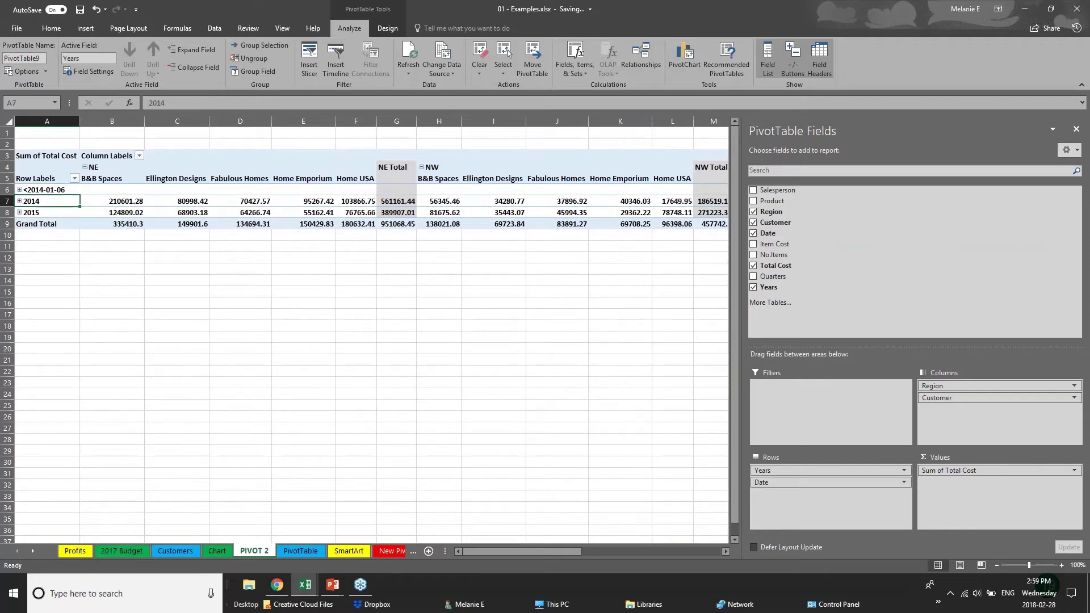
pyautogui.click(19, 202)
pyautogui.click(19, 213)
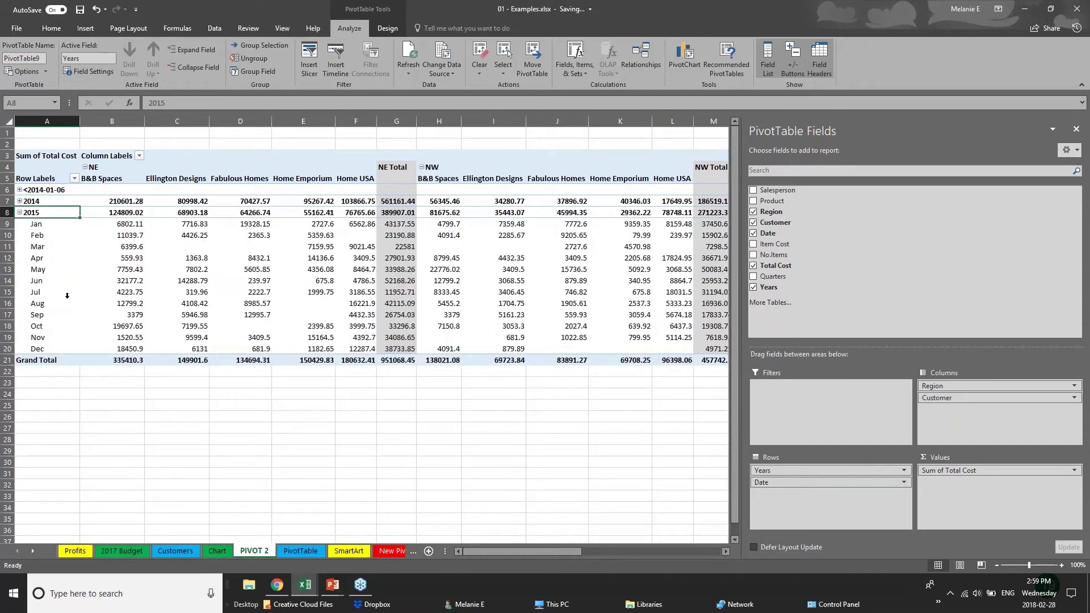
pyautogui.click(20, 212)
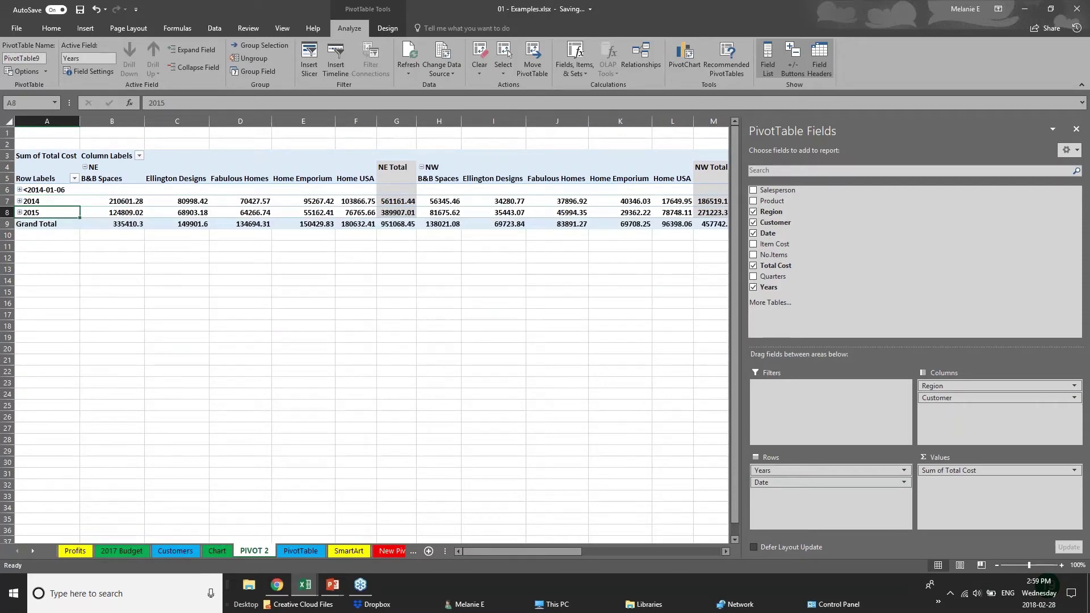
pyautogui.click(437, 275)
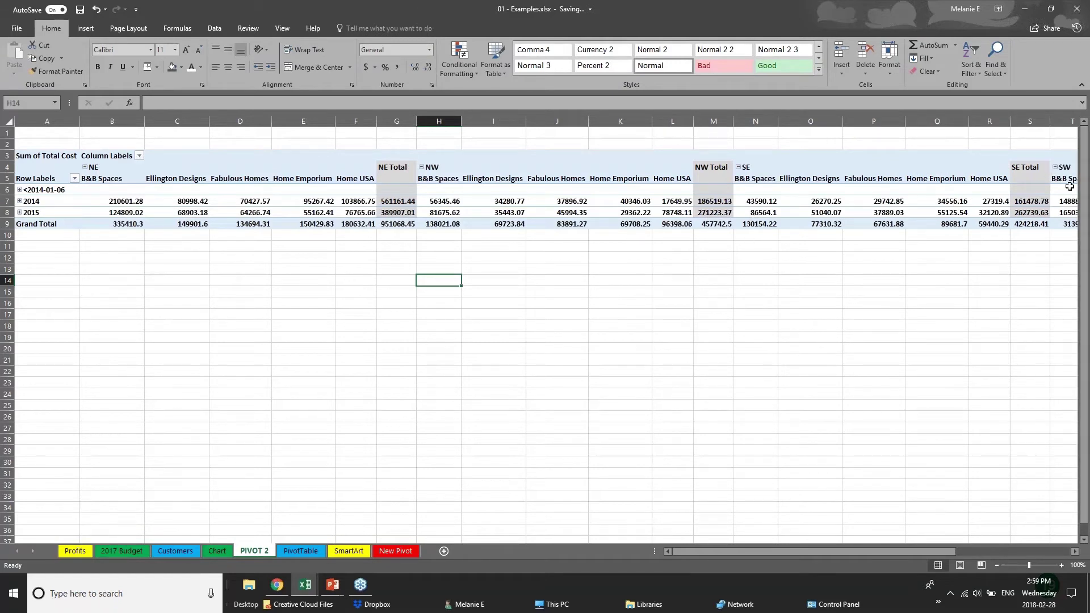
pyautogui.click(798, 191)
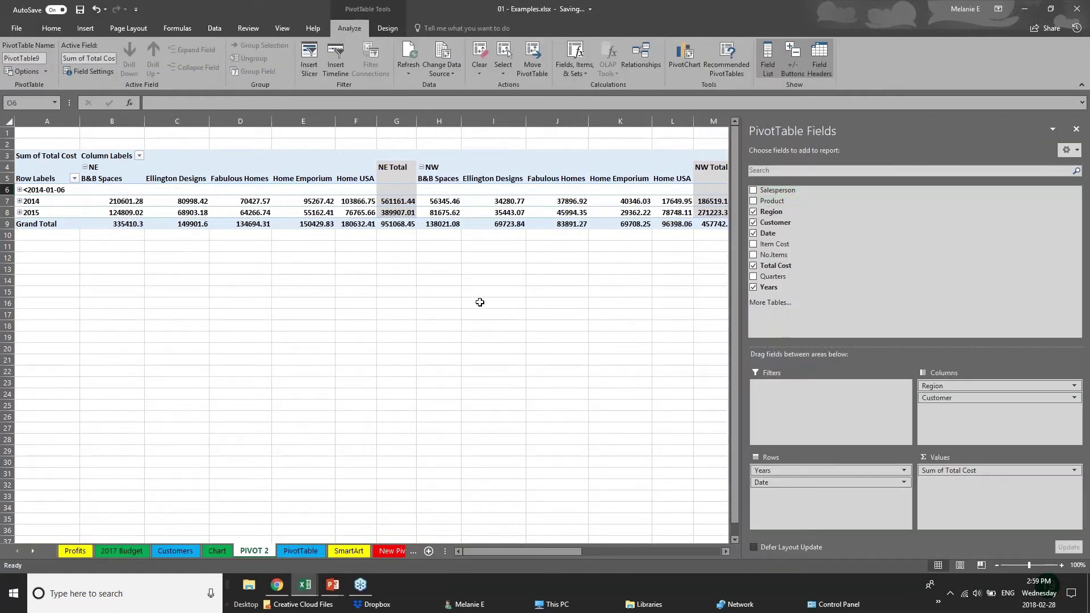
pyautogui.click(53, 268)
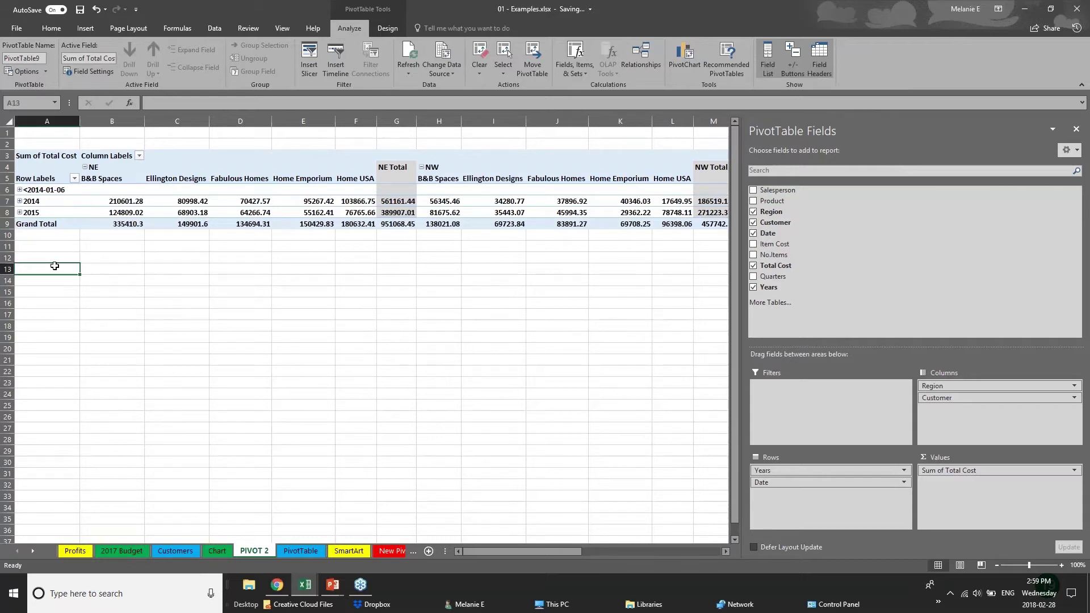
pyautogui.click(386, 213)
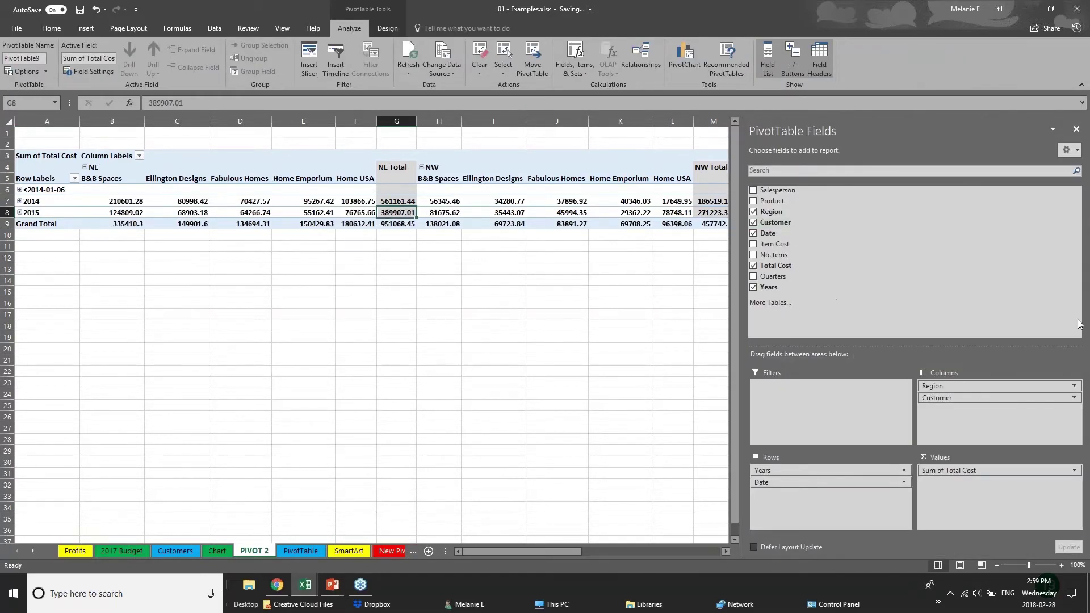
# Step: Untick Customer and Date, leaving Years down and Region across totalling 2831665.67
pyautogui.click(754, 223)
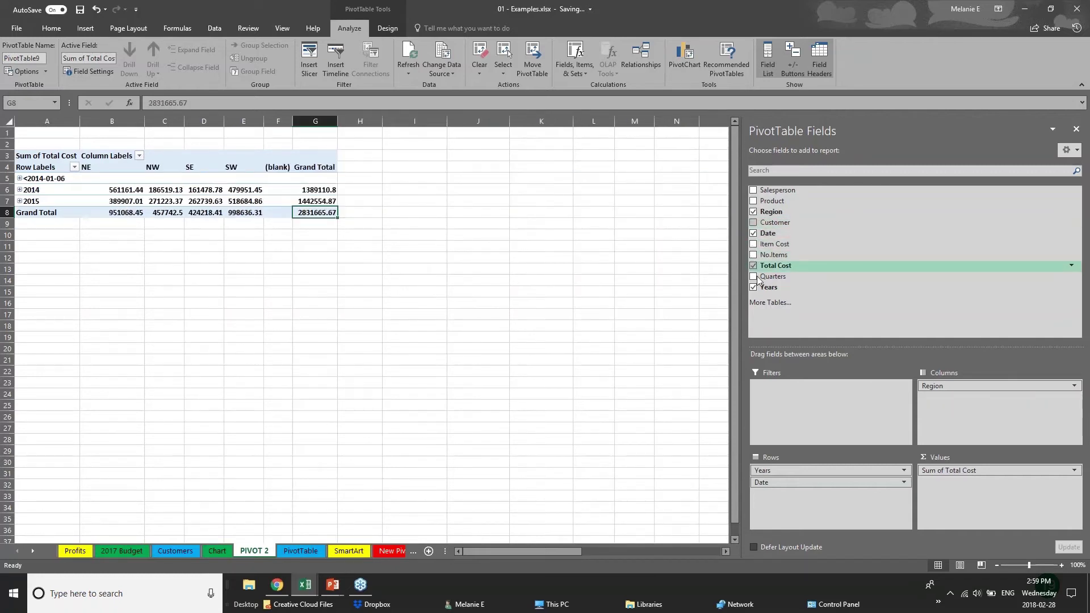
pyautogui.click(754, 233)
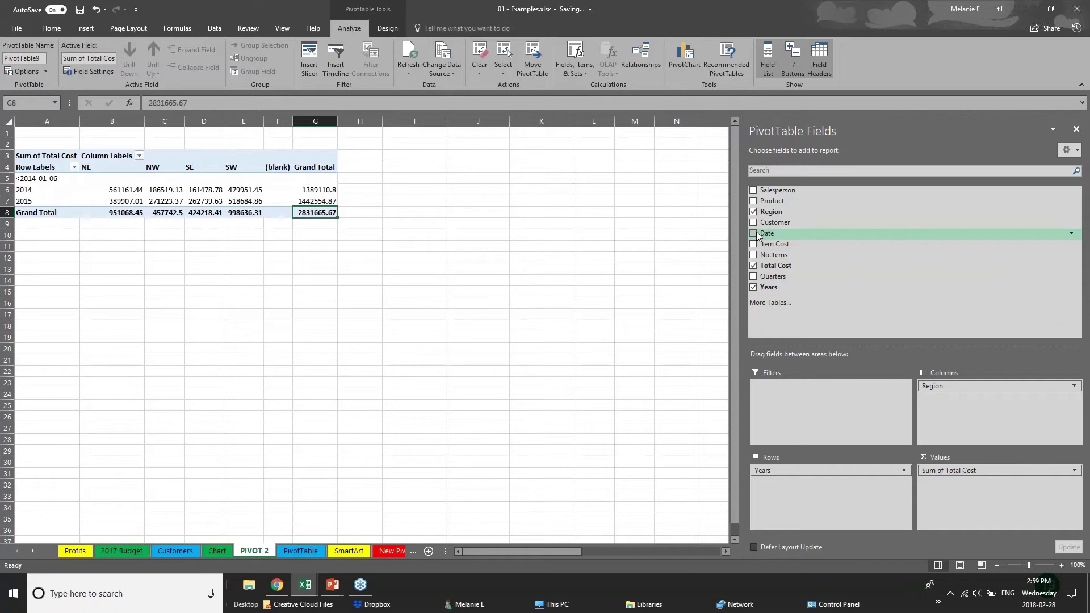
pyautogui.click(63, 246)
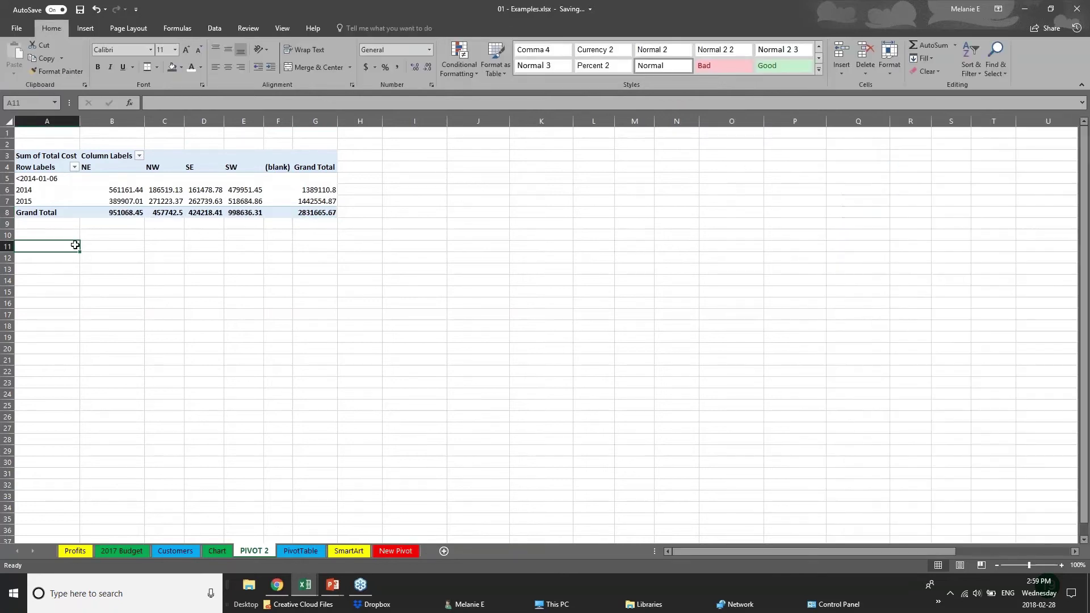
pyautogui.click(175, 208)
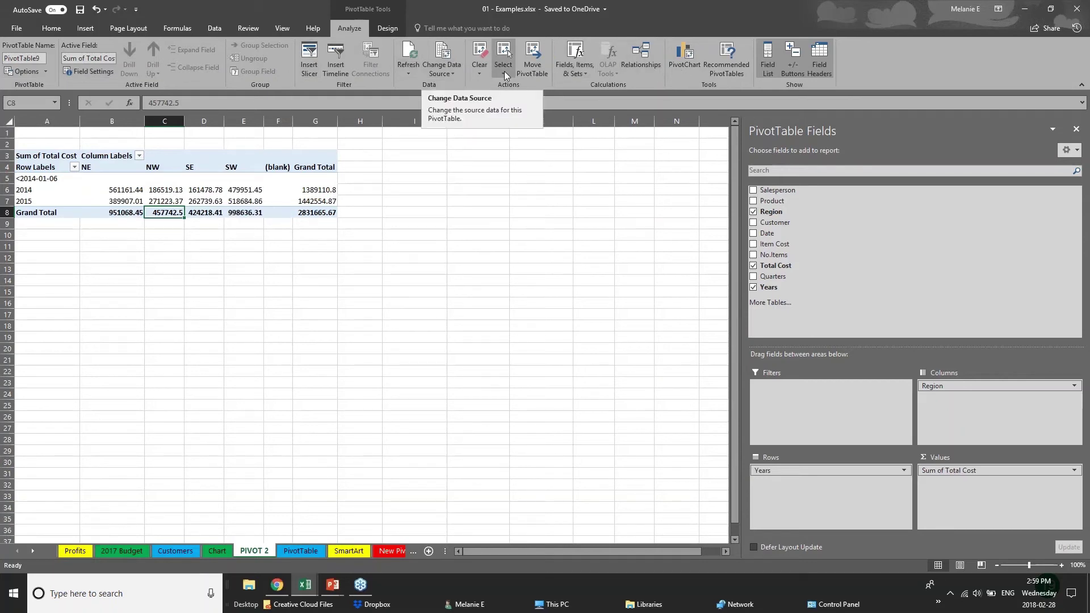
# Step: Insert a Clustered Column PivotChart from PivotTable9 and place it beside the table in columns I–N
pyautogui.click(692, 66)
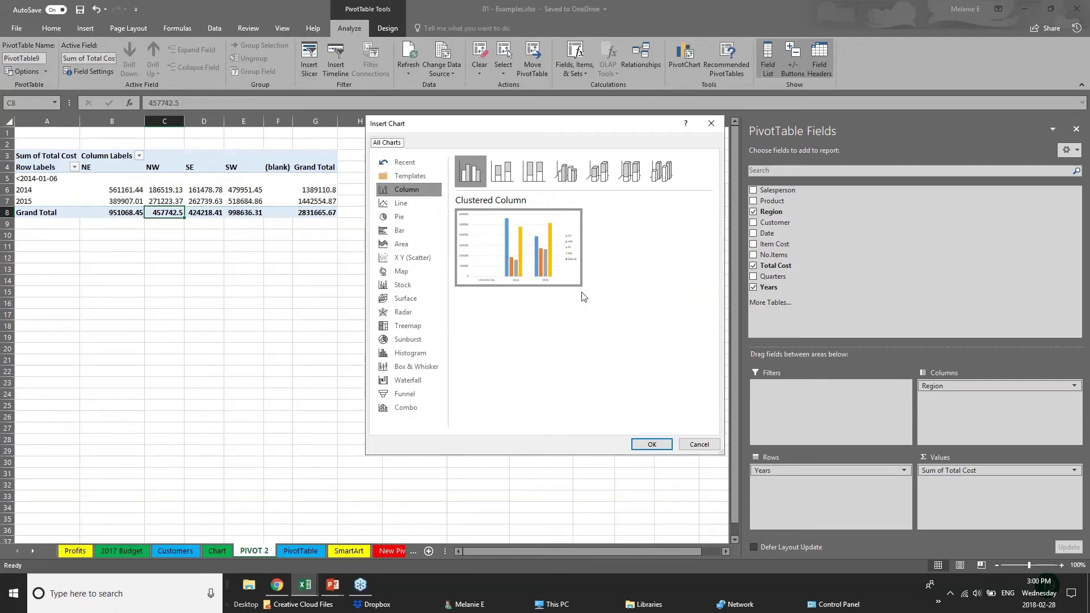
pyautogui.click(652, 444)
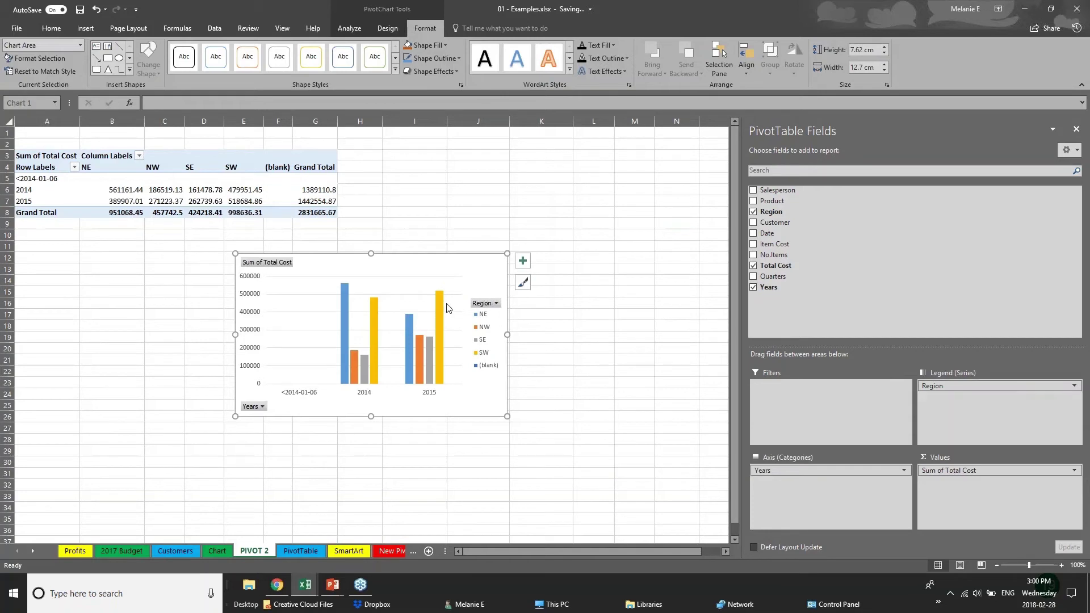
pyautogui.moveTo(446, 307); pyautogui.dragTo(615, 191)
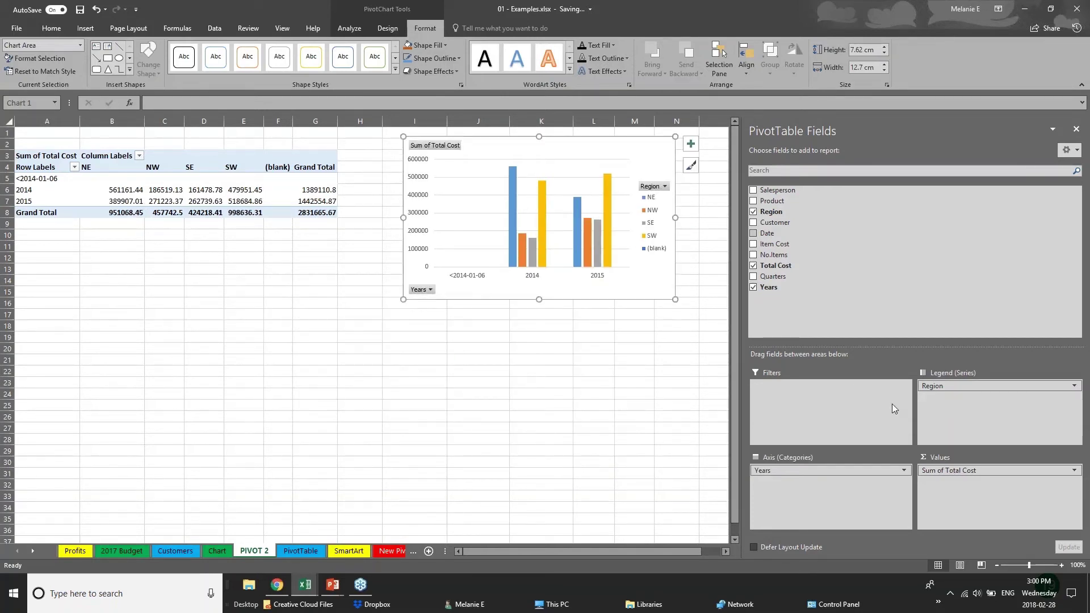
# Step: Add the Product and Customer fields to the PivotChart's categories
pyautogui.click(838, 470)
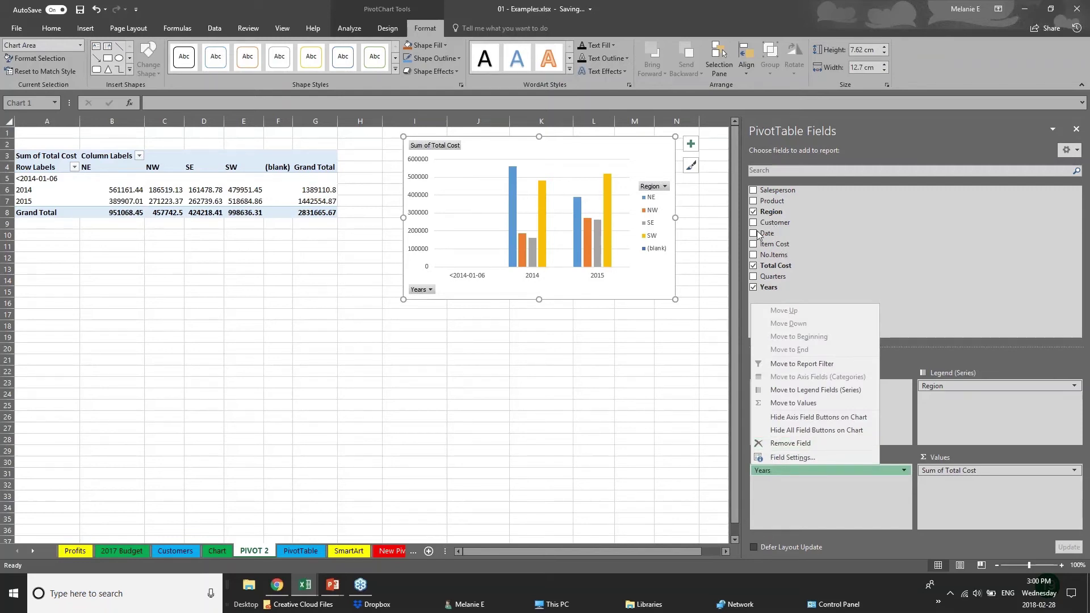
pyautogui.click(753, 201)
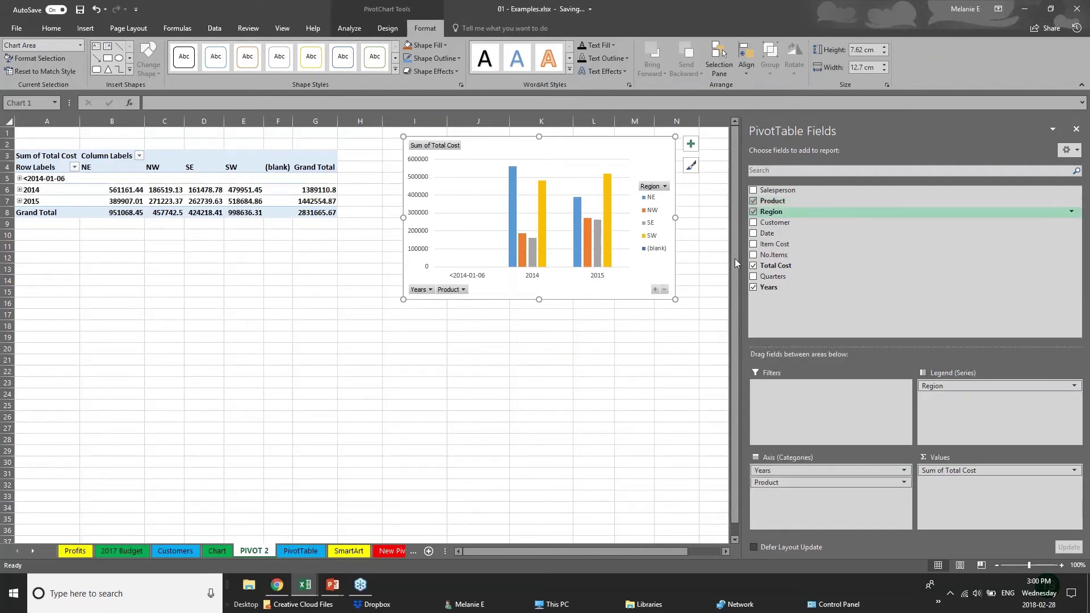
pyautogui.click(754, 223)
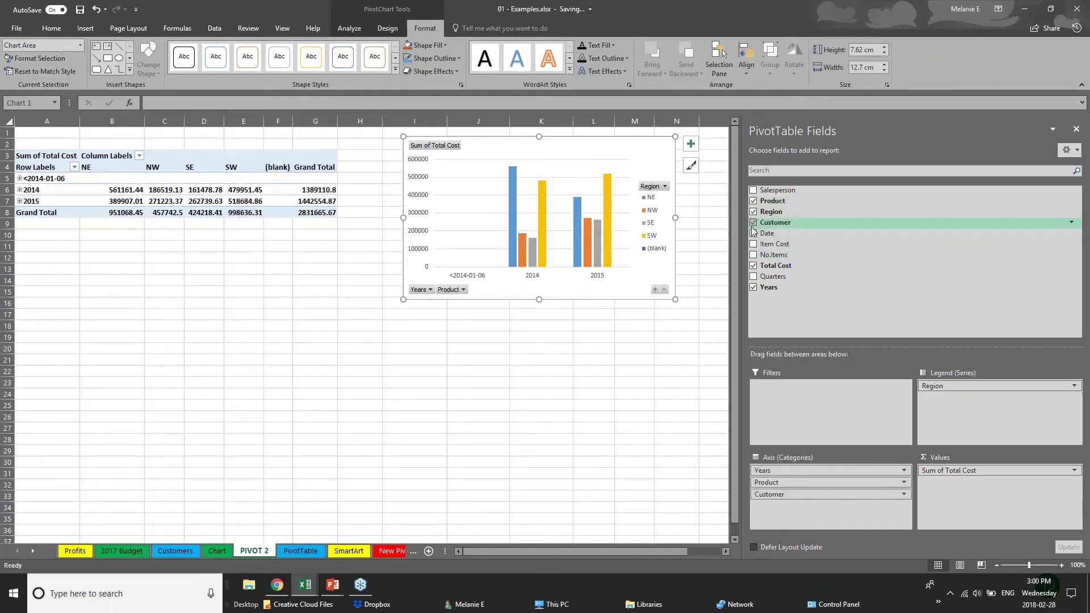
pyautogui.click(501, 289)
pyautogui.press('Escape')
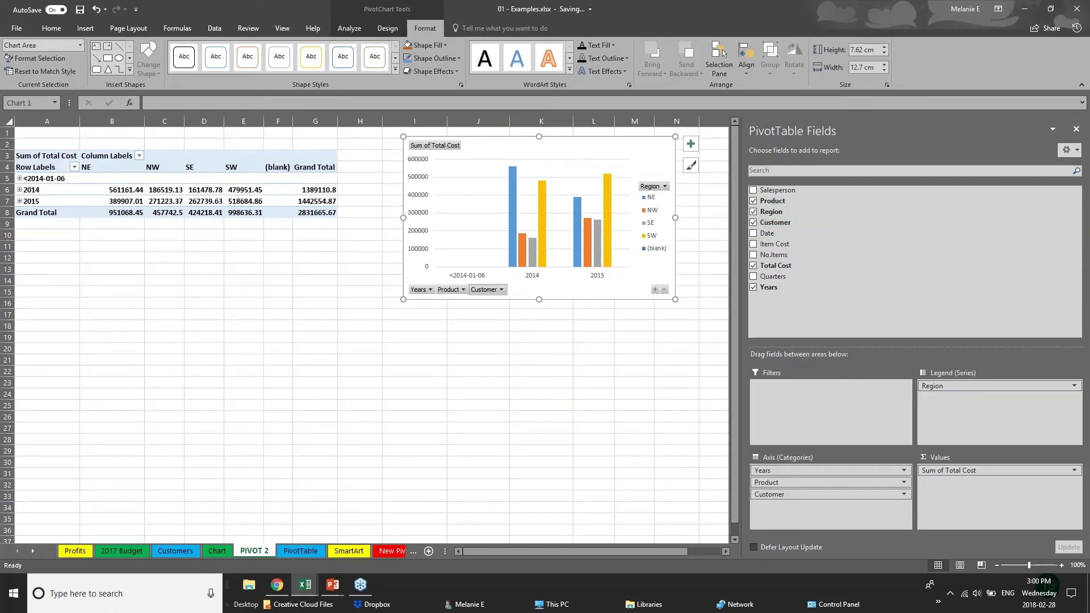
pyautogui.click(502, 289)
pyautogui.press('Escape')
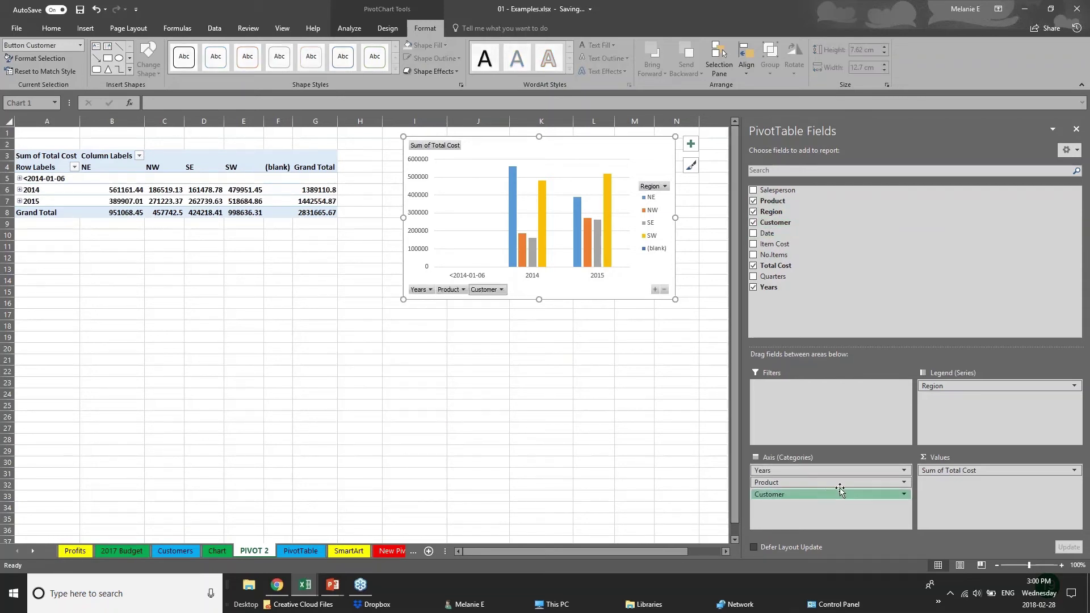
# Step: Make Customer the legend series and Region an axis category, with the chart below the table around rows 17–31
pyautogui.moveTo(840, 492); pyautogui.dragTo(999, 397)
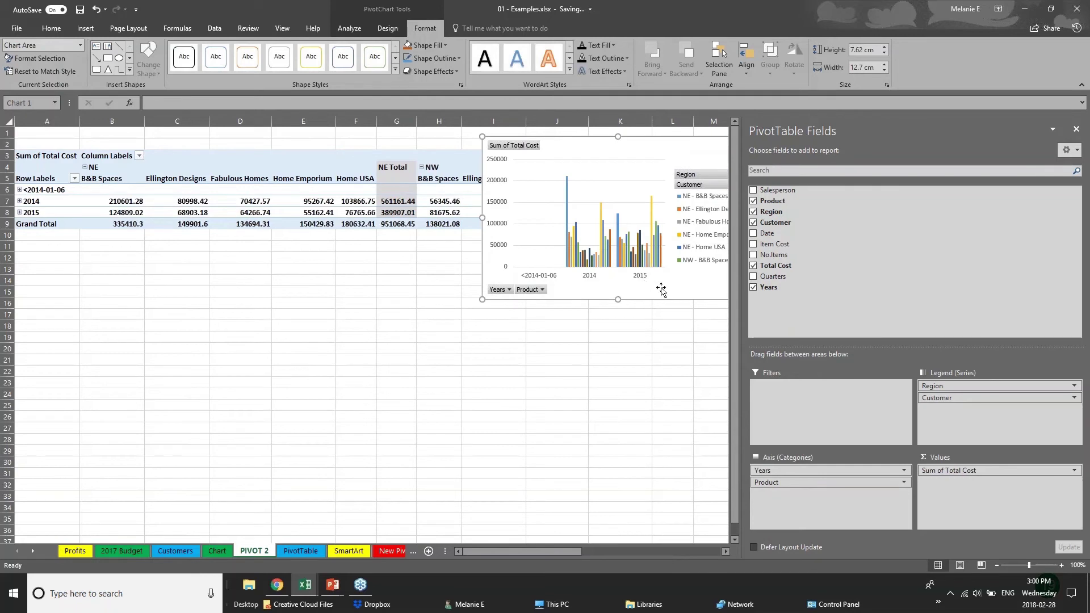
pyautogui.moveTo(661, 290); pyautogui.dragTo(500, 476)
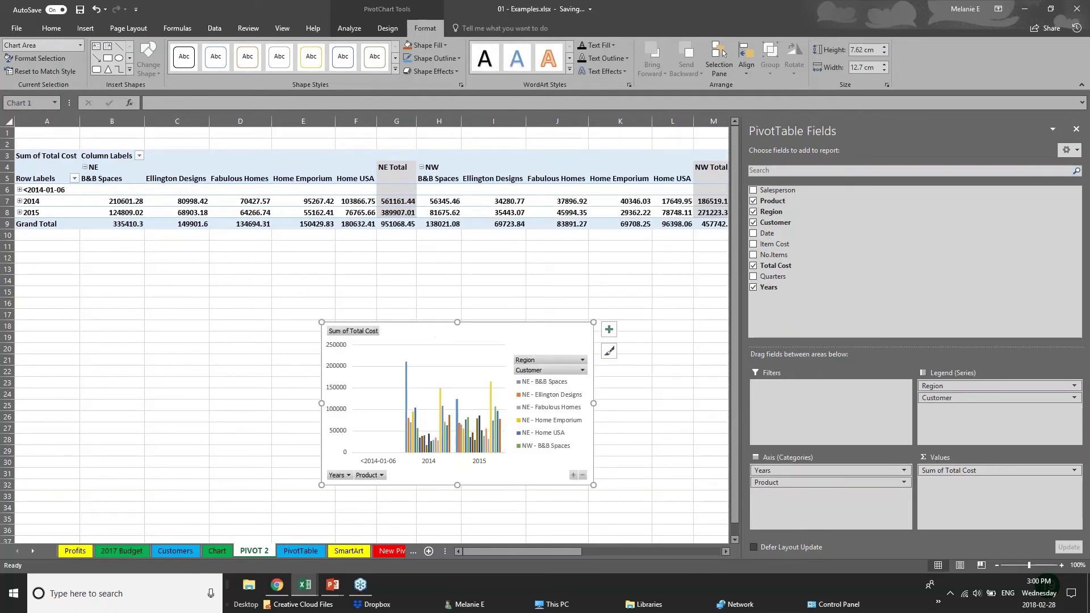
pyautogui.moveTo(942, 385)
pyautogui.mouseDown()
pyautogui.moveTo(953, 393)
pyautogui.moveTo(823, 520)
pyautogui.moveTo(823, 500)
pyautogui.moveTo(951, 400)
pyautogui.mouseUp()
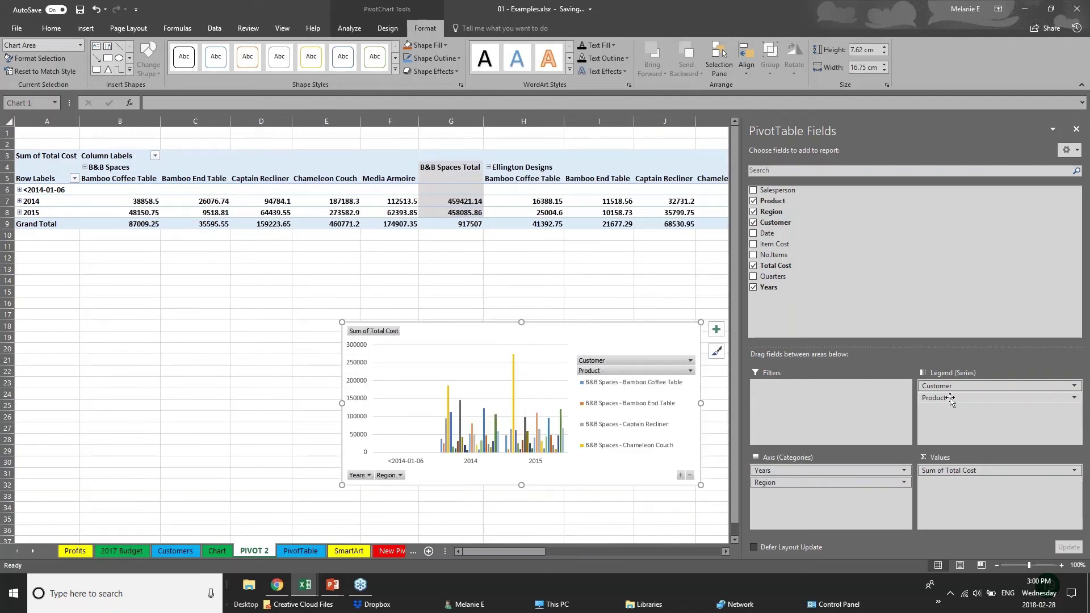
pyautogui.click(85, 29)
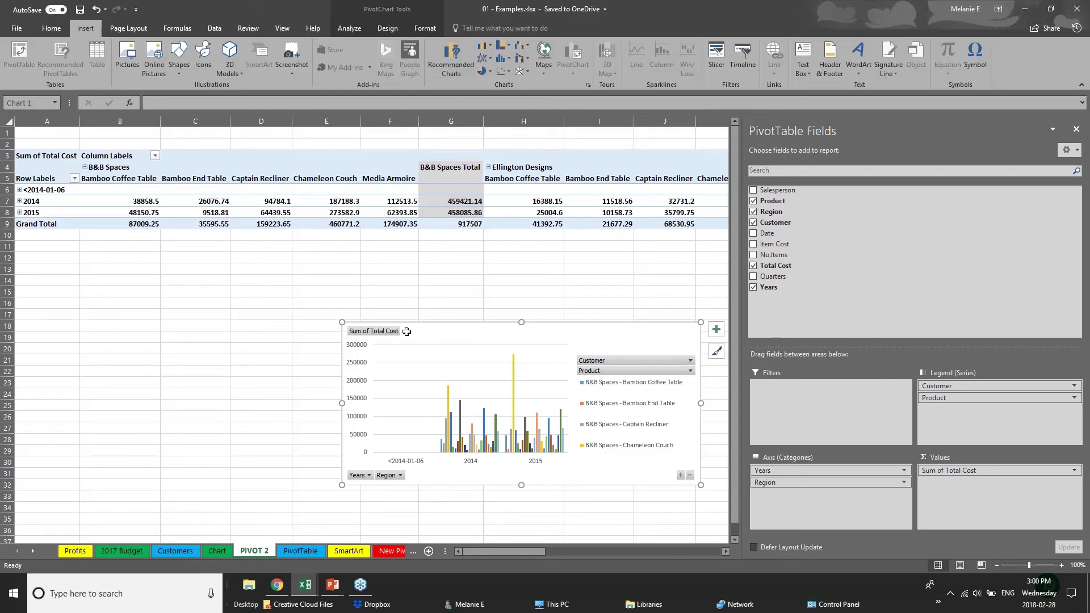
pyautogui.click(311, 338)
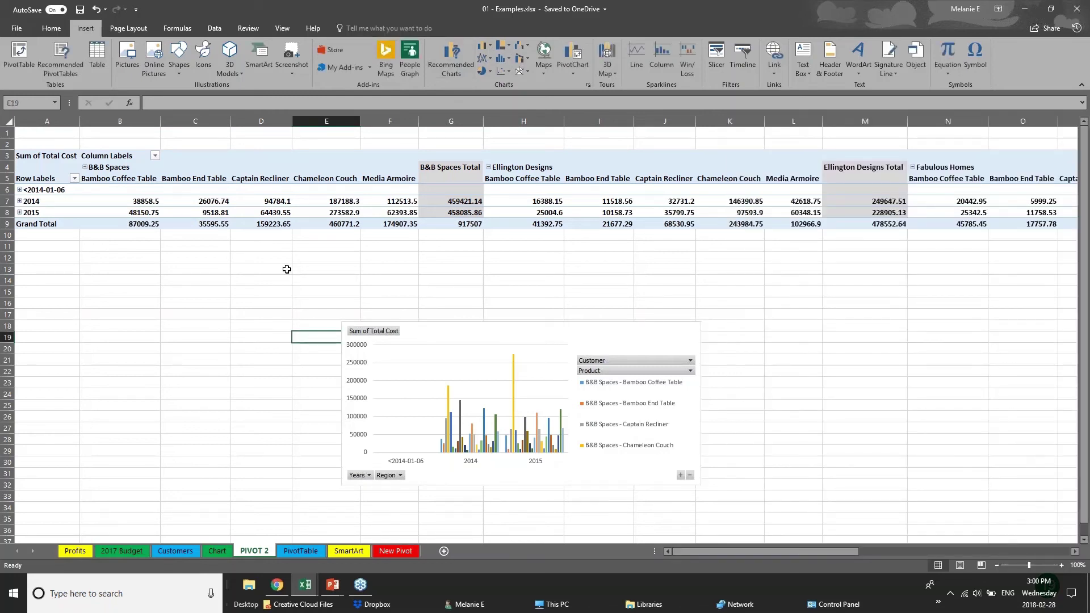
# Step: Return to the PowerPoint slide show and advance to the Thank you slide
pyautogui.click(333, 585)
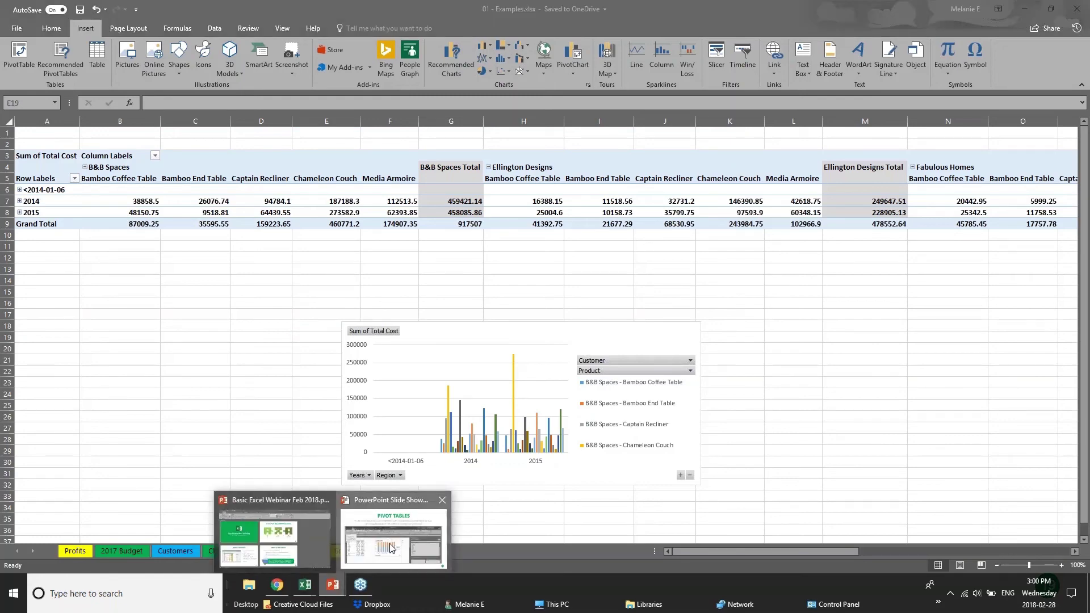
pyautogui.click(390, 548)
pyautogui.press('Right')
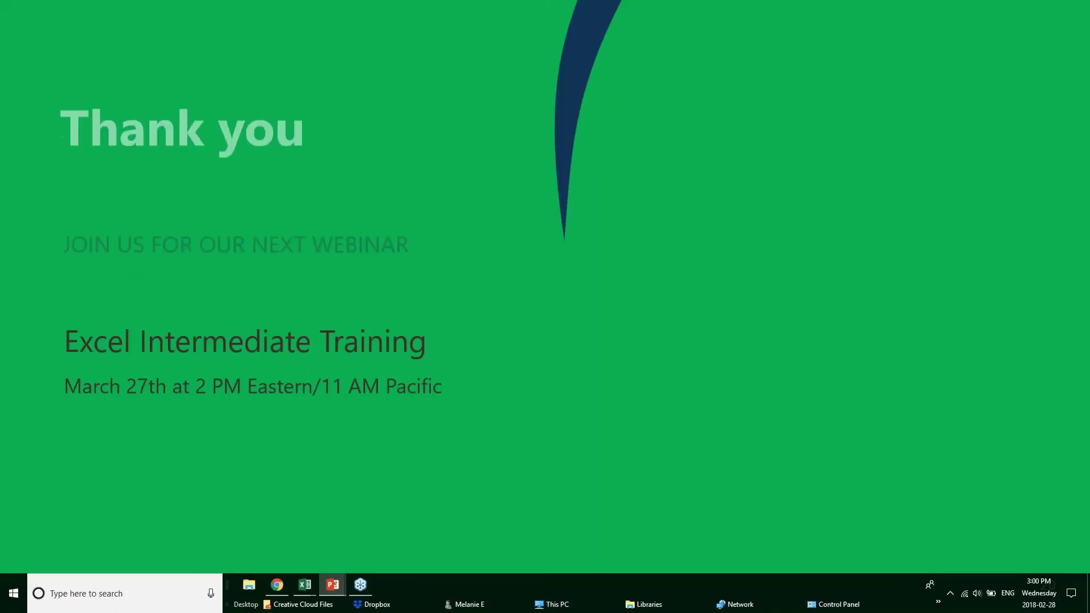